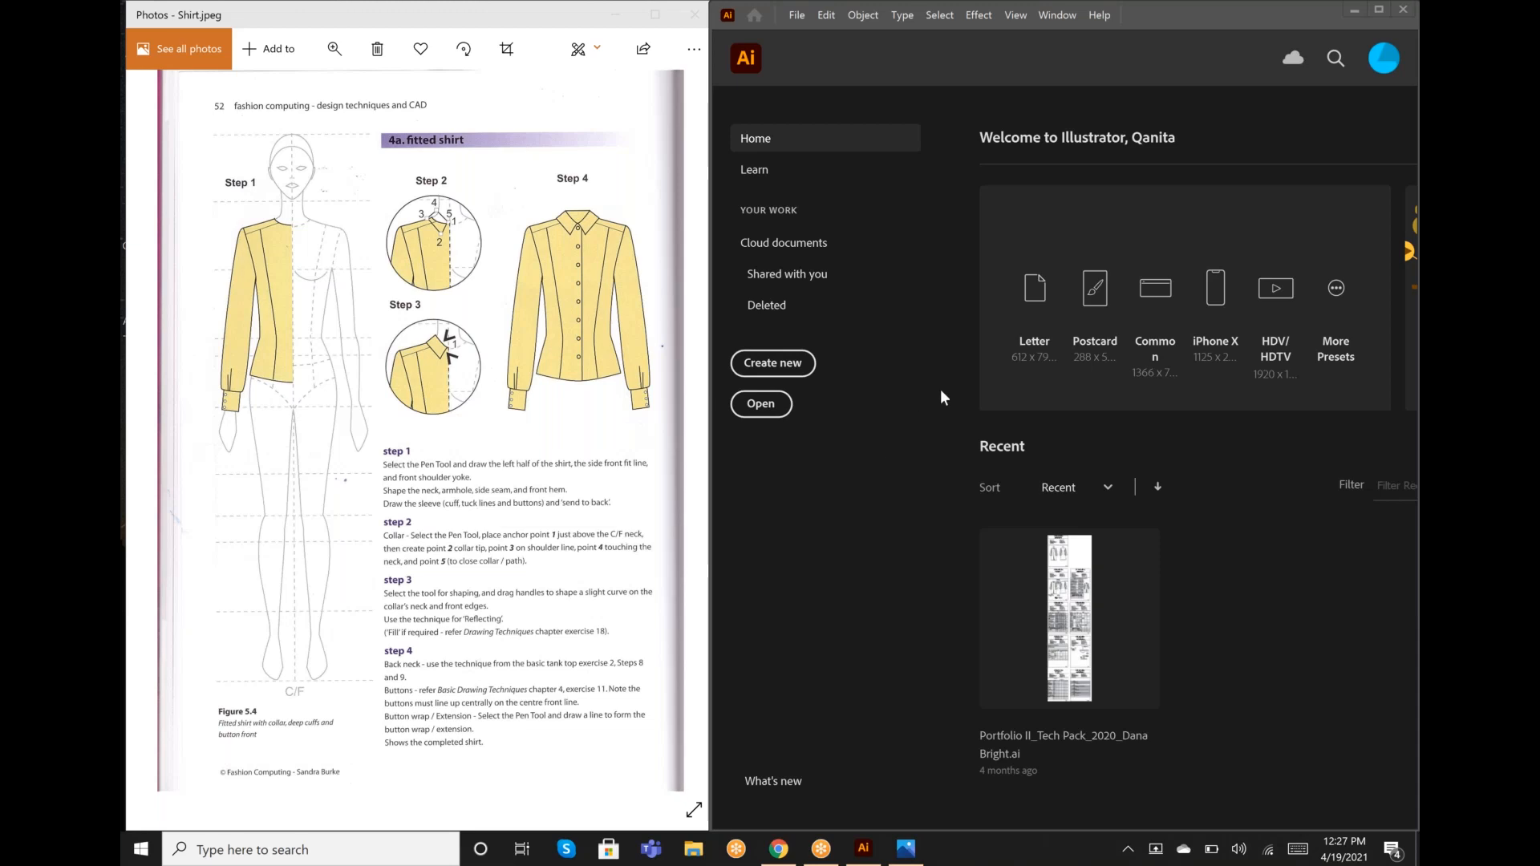
Step: Create a portrait RGB document named "Dress Shirt", 8.2677 in wide and 11.6929 in high, at 300 ppi
left_click(786, 372)
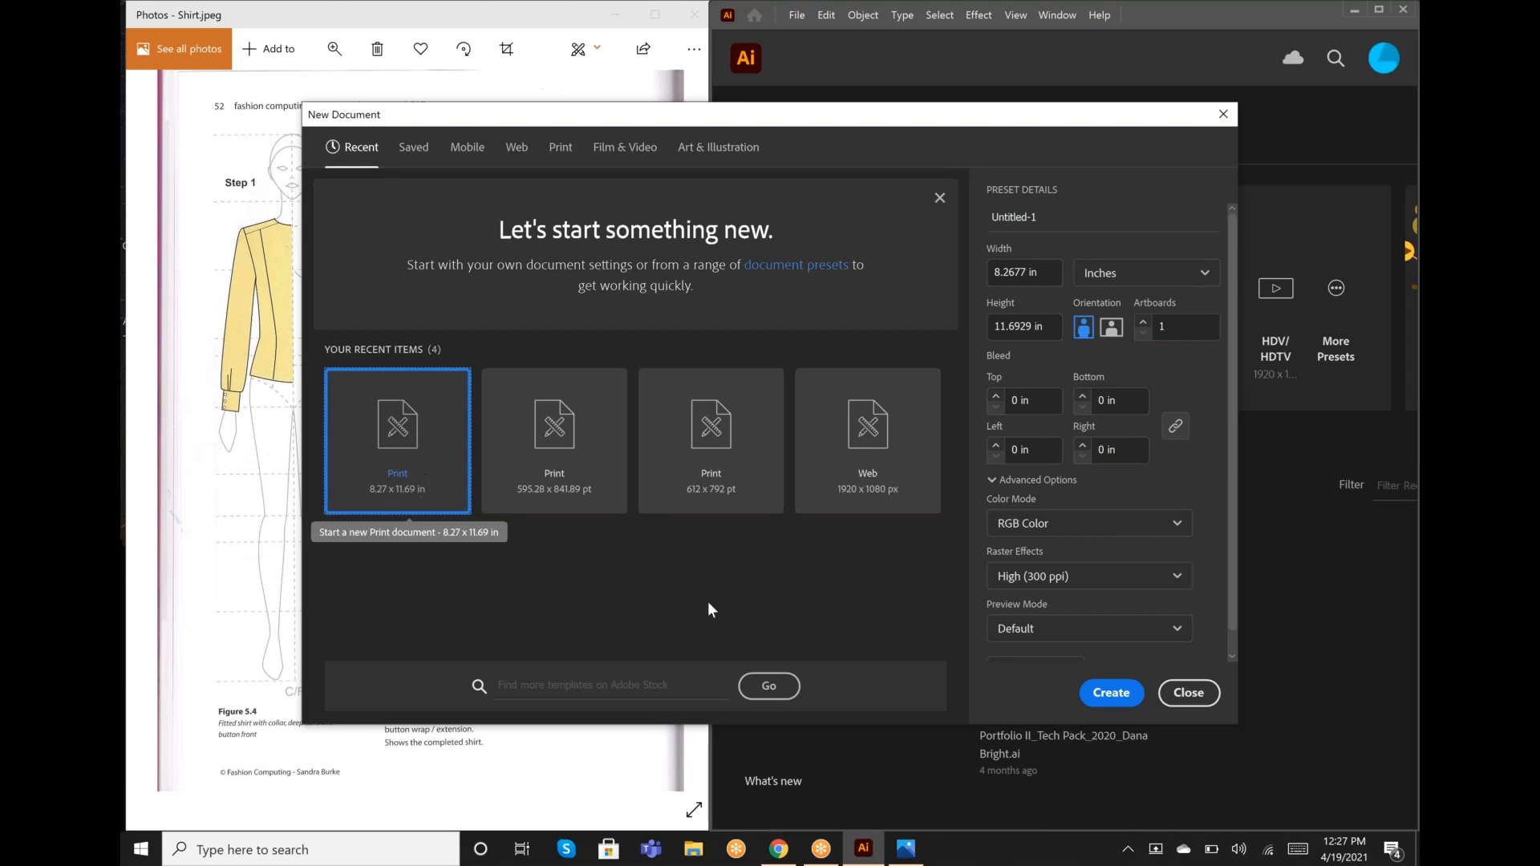
left_click(1099, 232)
key("BackSpace")
key("BackSpace")
key("BackSpace")
key("BackSpace")
key("BackSpace")
key("BackSpace")
key("BackSpace")
key("BackSpace")
key("BackSpace")
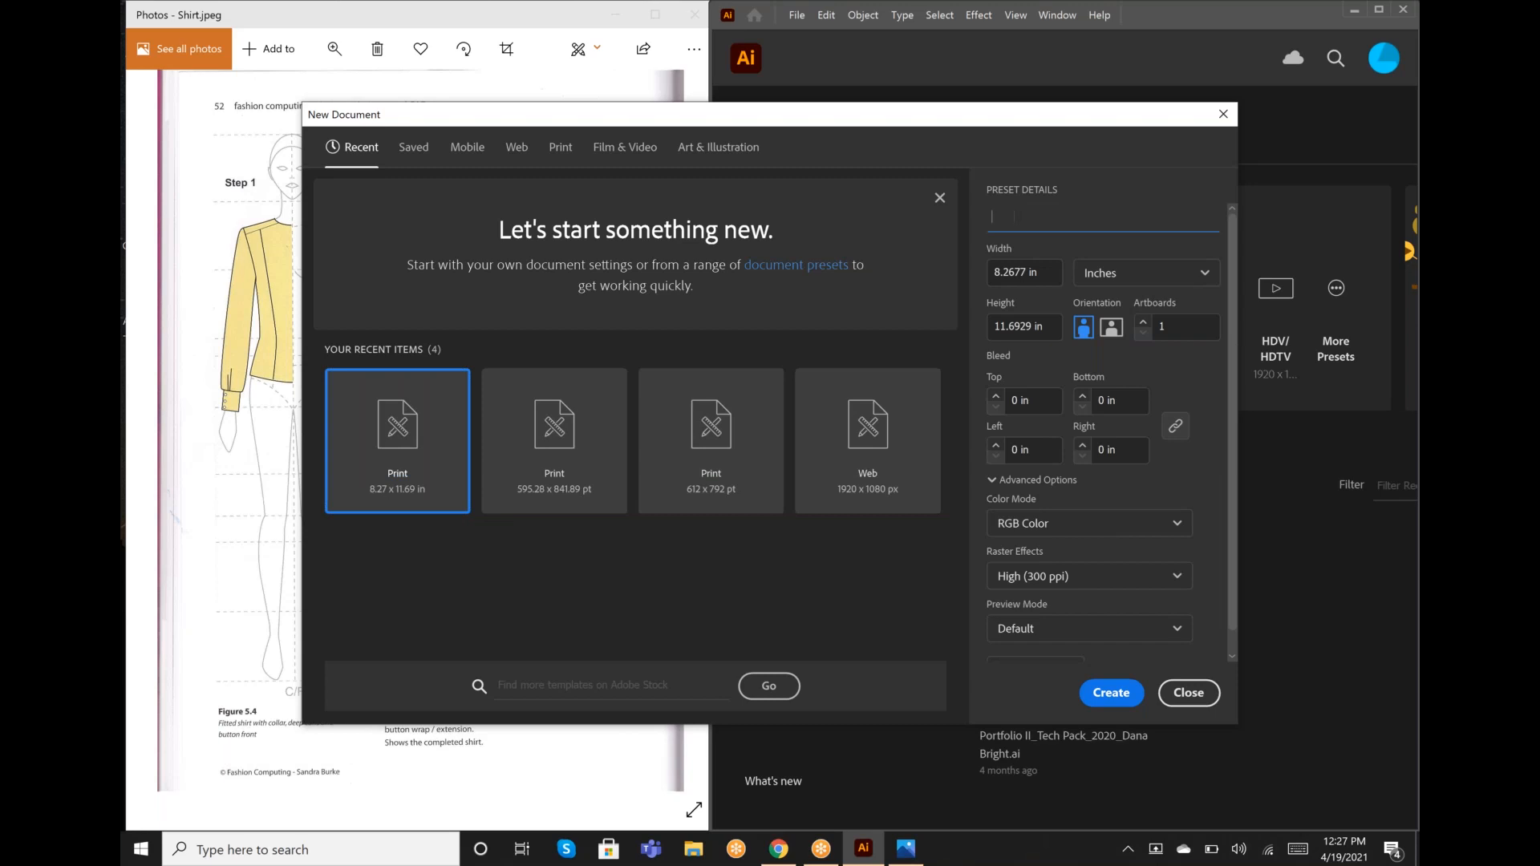
type("Dress S")
key("BackSpace")
type("hirt")
scroll(1206, 584, "down", 1)
scroll(1205, 584, "up", 1)
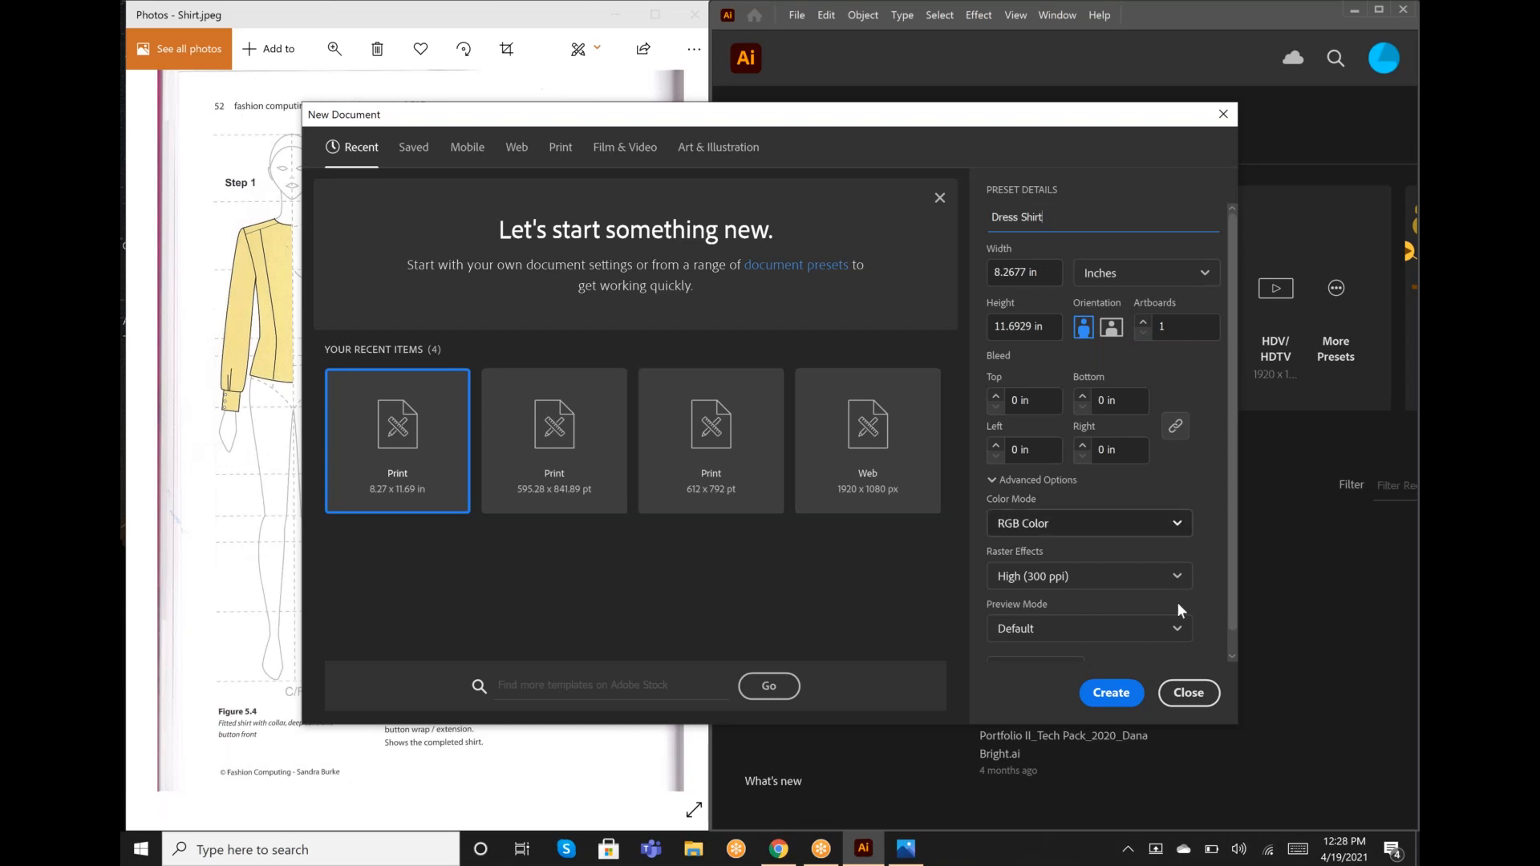
left_click(1114, 694)
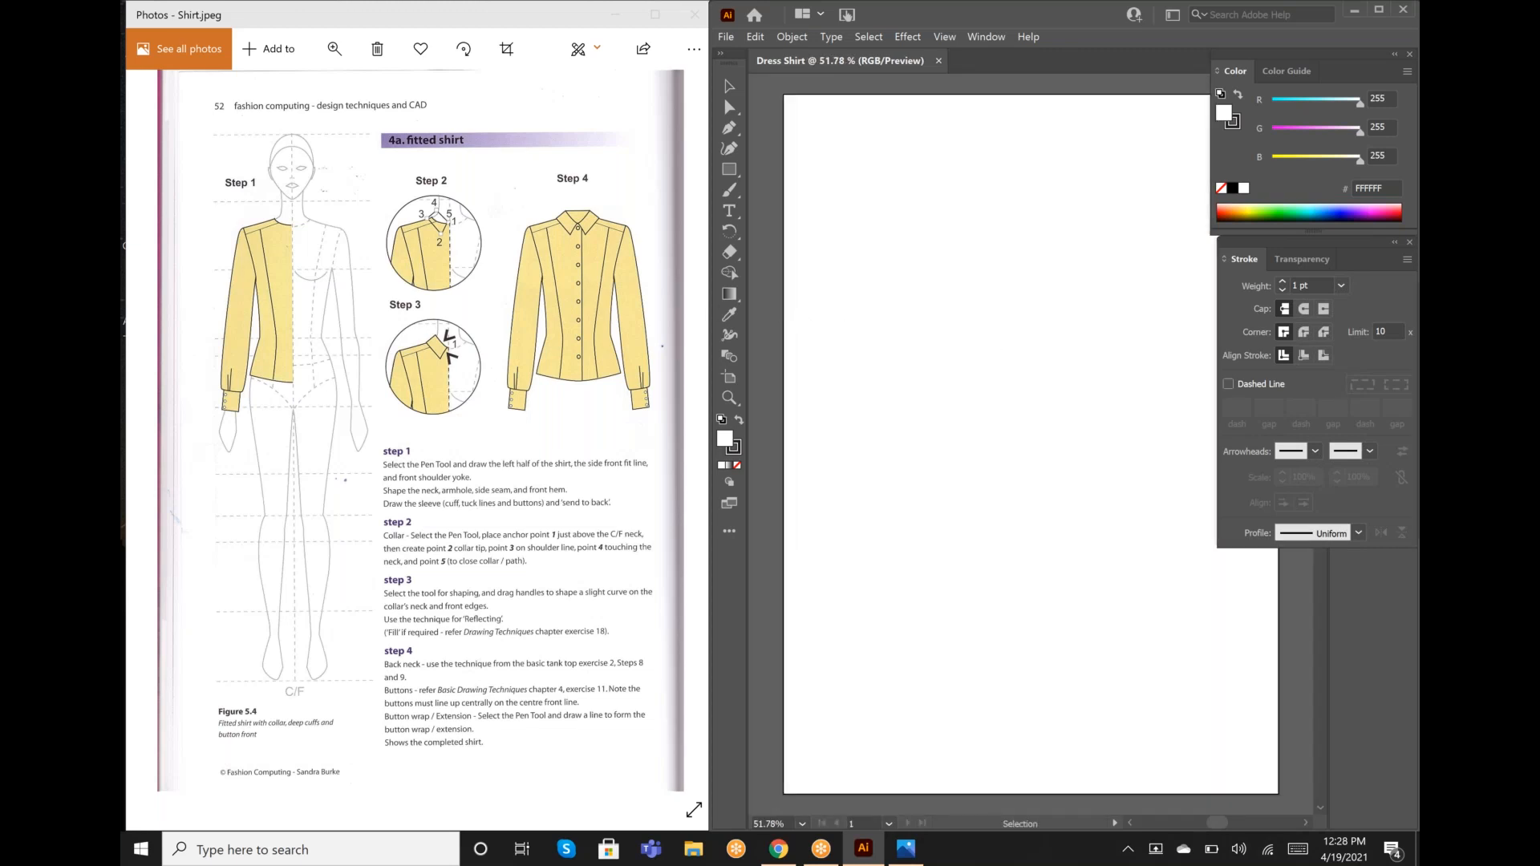
Step: Widen the Illustrator window, show the rulers and place a vertical centre-front guide at the 4 in mark
left_click_drag(695, 305, 661, 305)
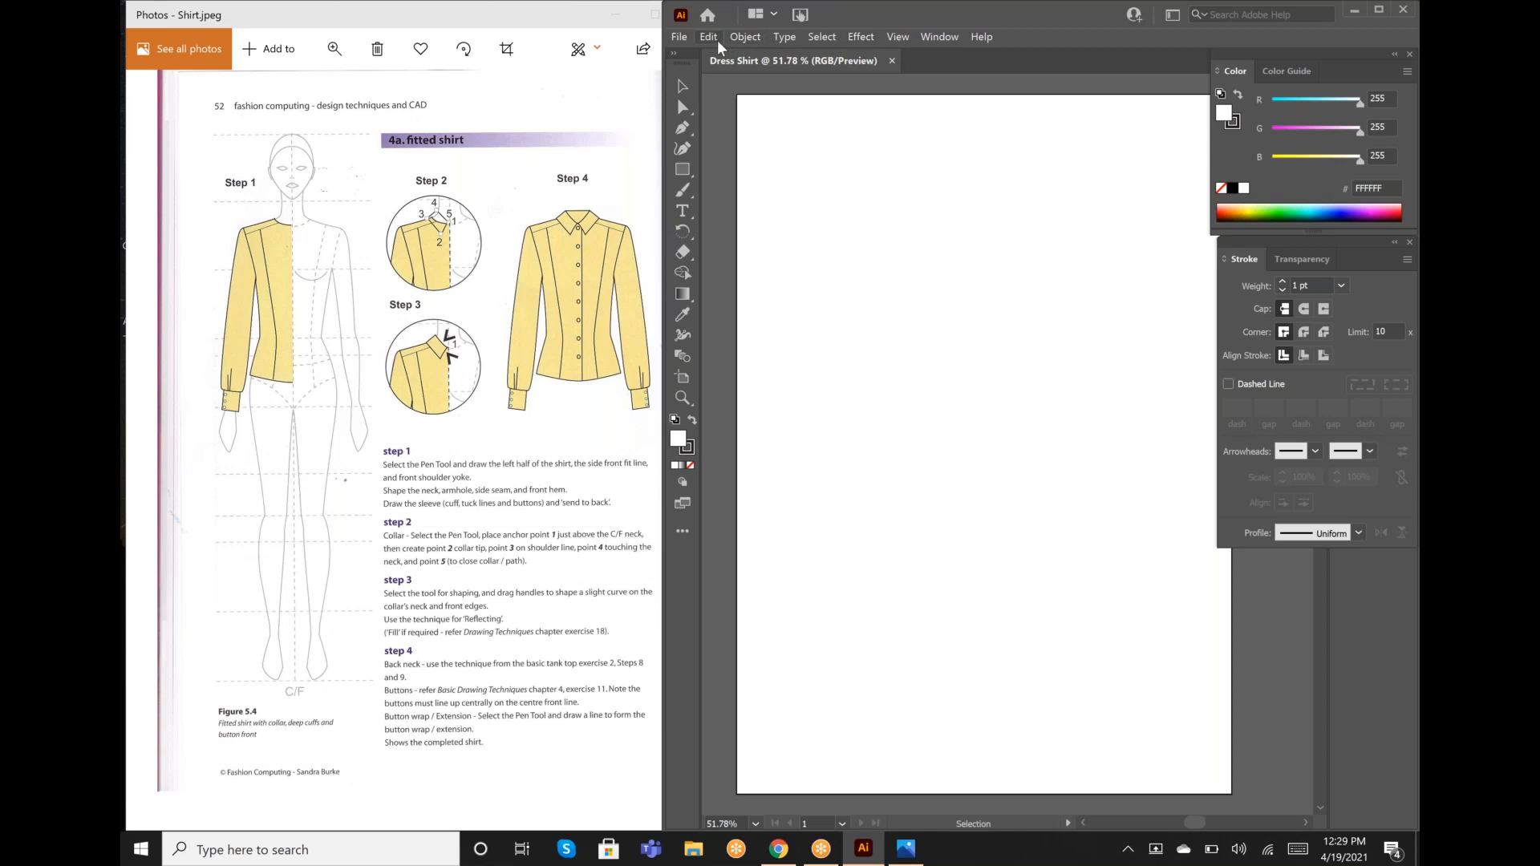
left_click(896, 39)
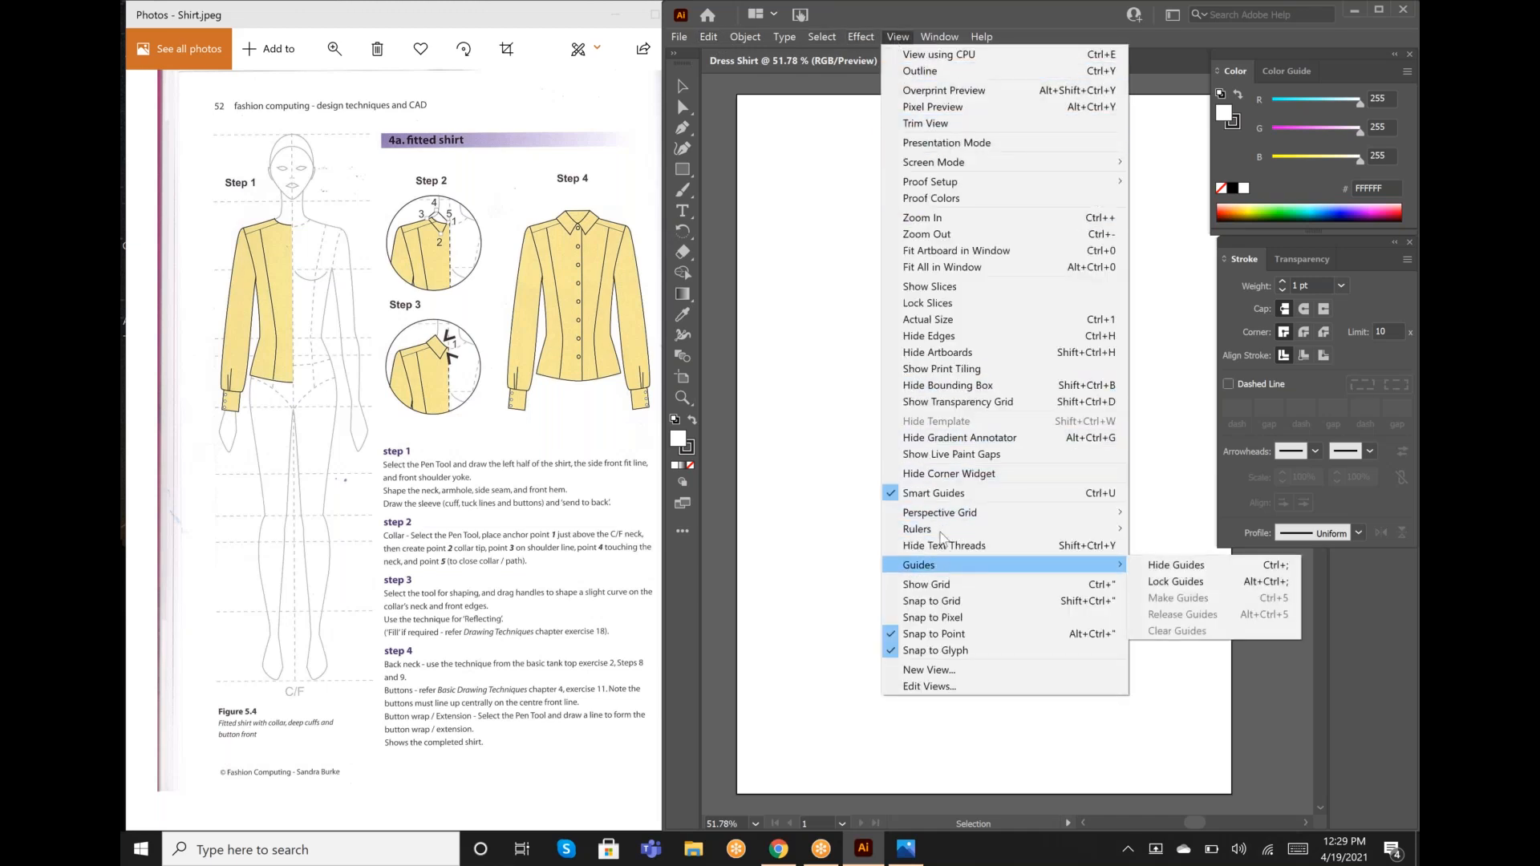
mouse_move(1133, 531)
left_click(1171, 530)
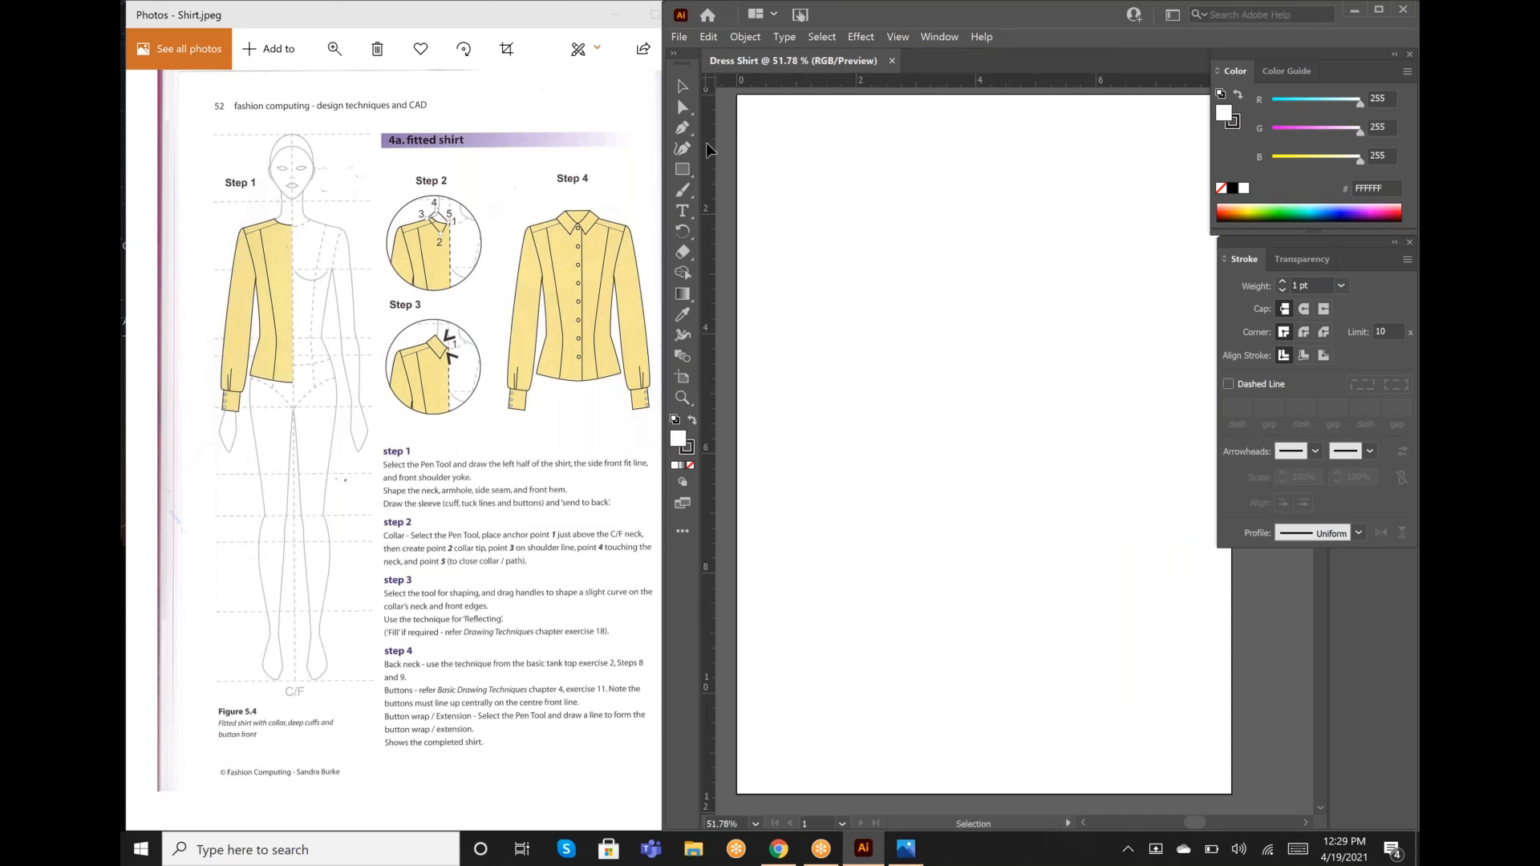
left_click_drag(709, 150, 976, 150)
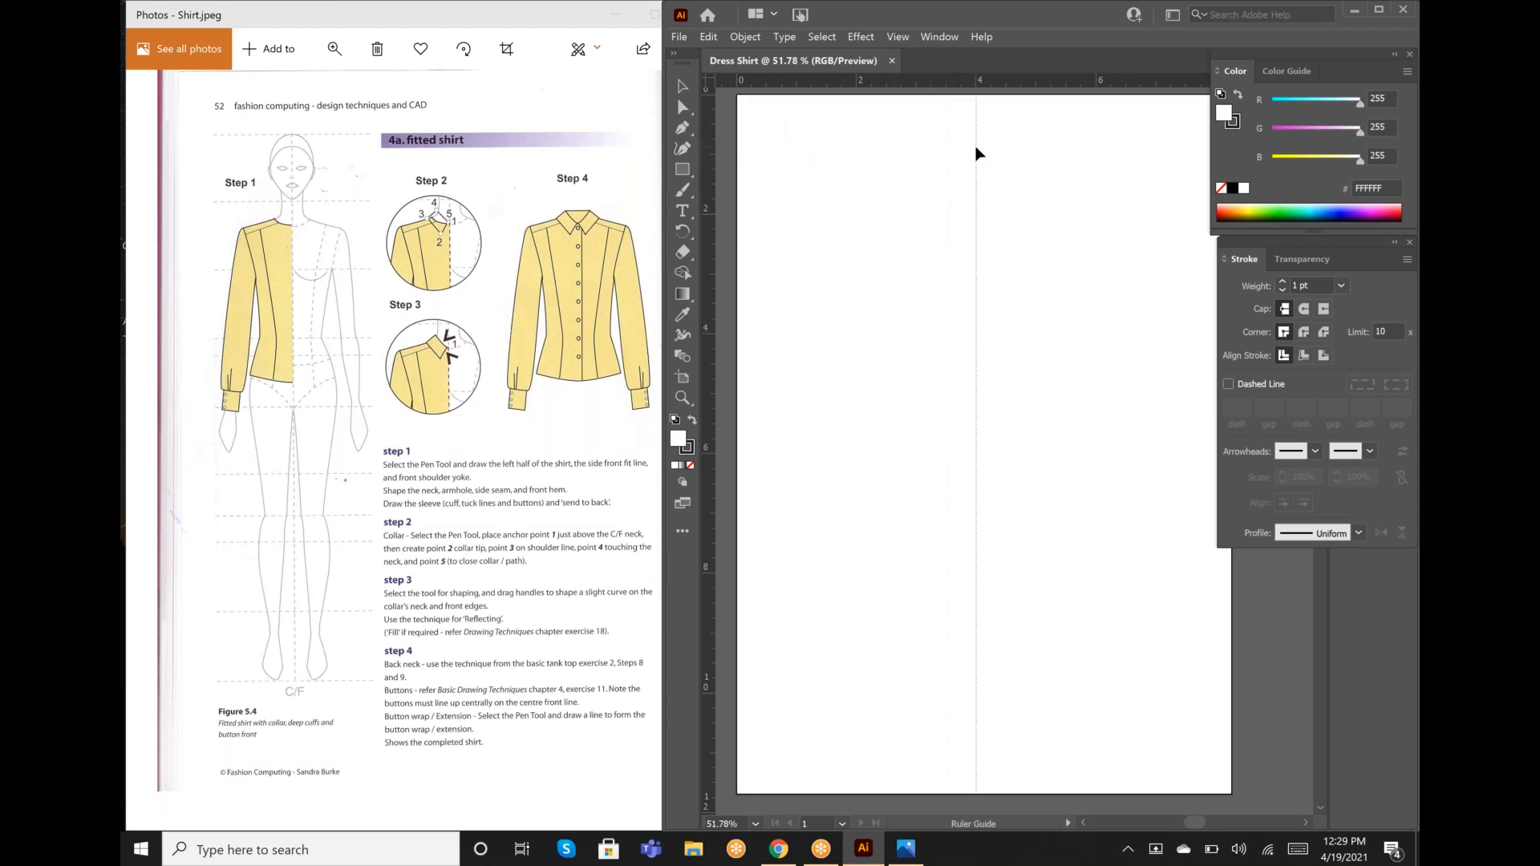
left_click_drag(976, 152, 976, 147)
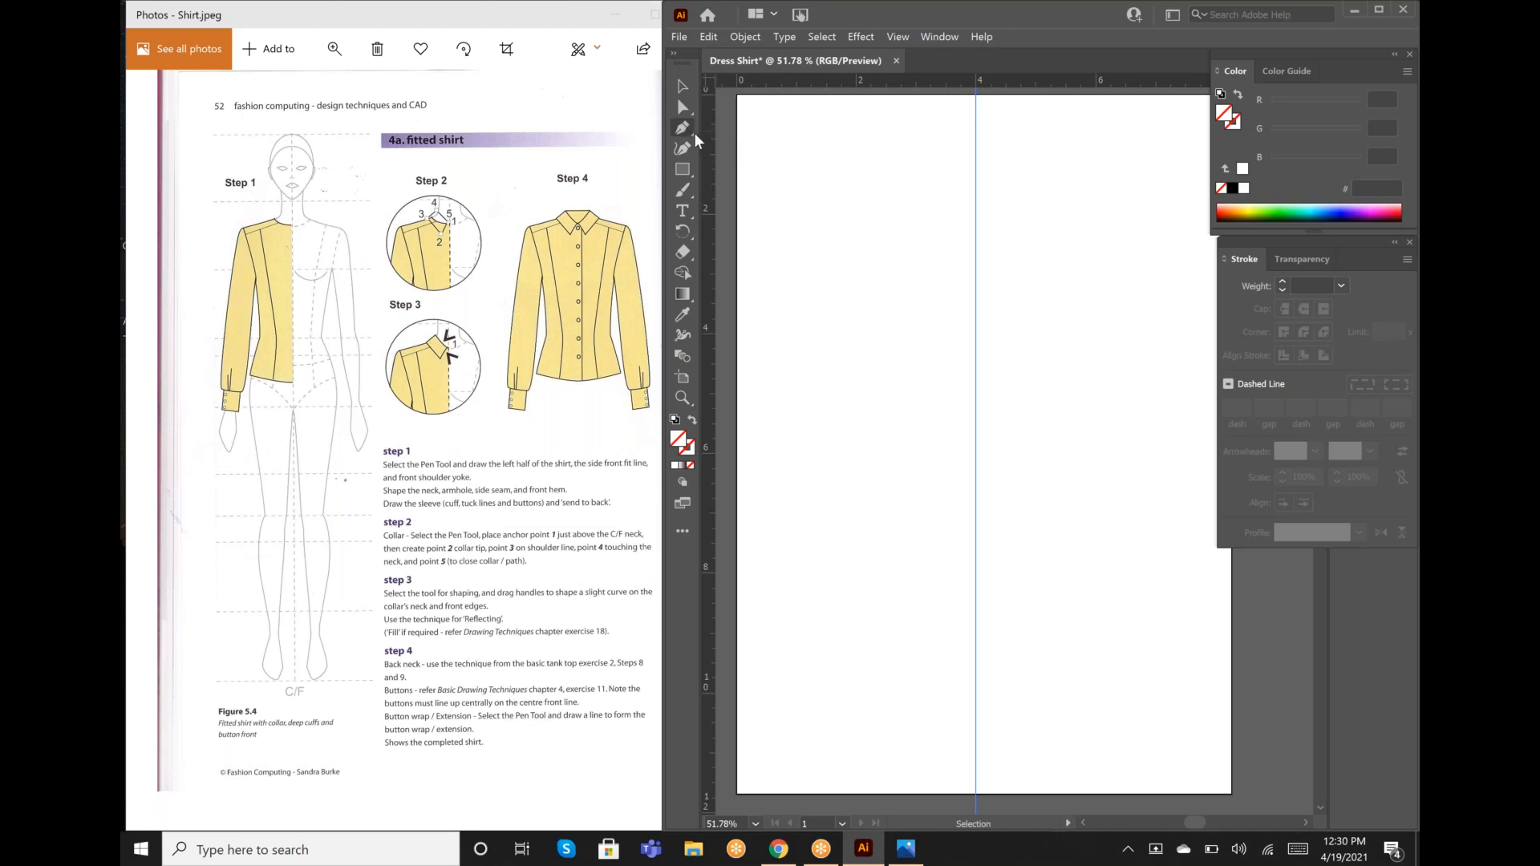
Step: Reset the fill and stroke to their defaults and set the fill to dark blue 000373 for the Pen tool
left_click(691, 132)
left_click(691, 132)
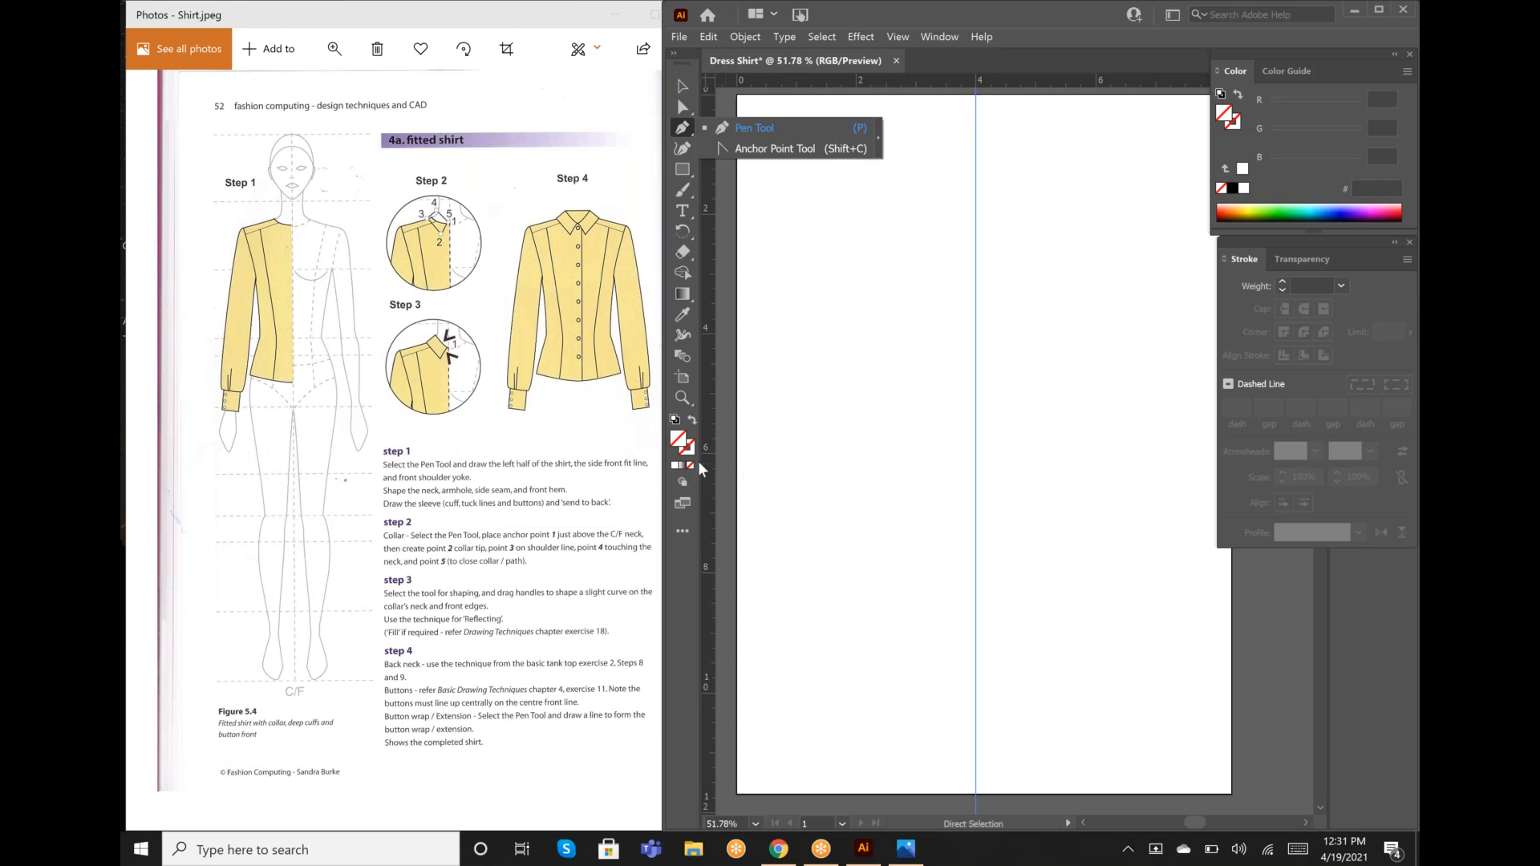
left_click(675, 420)
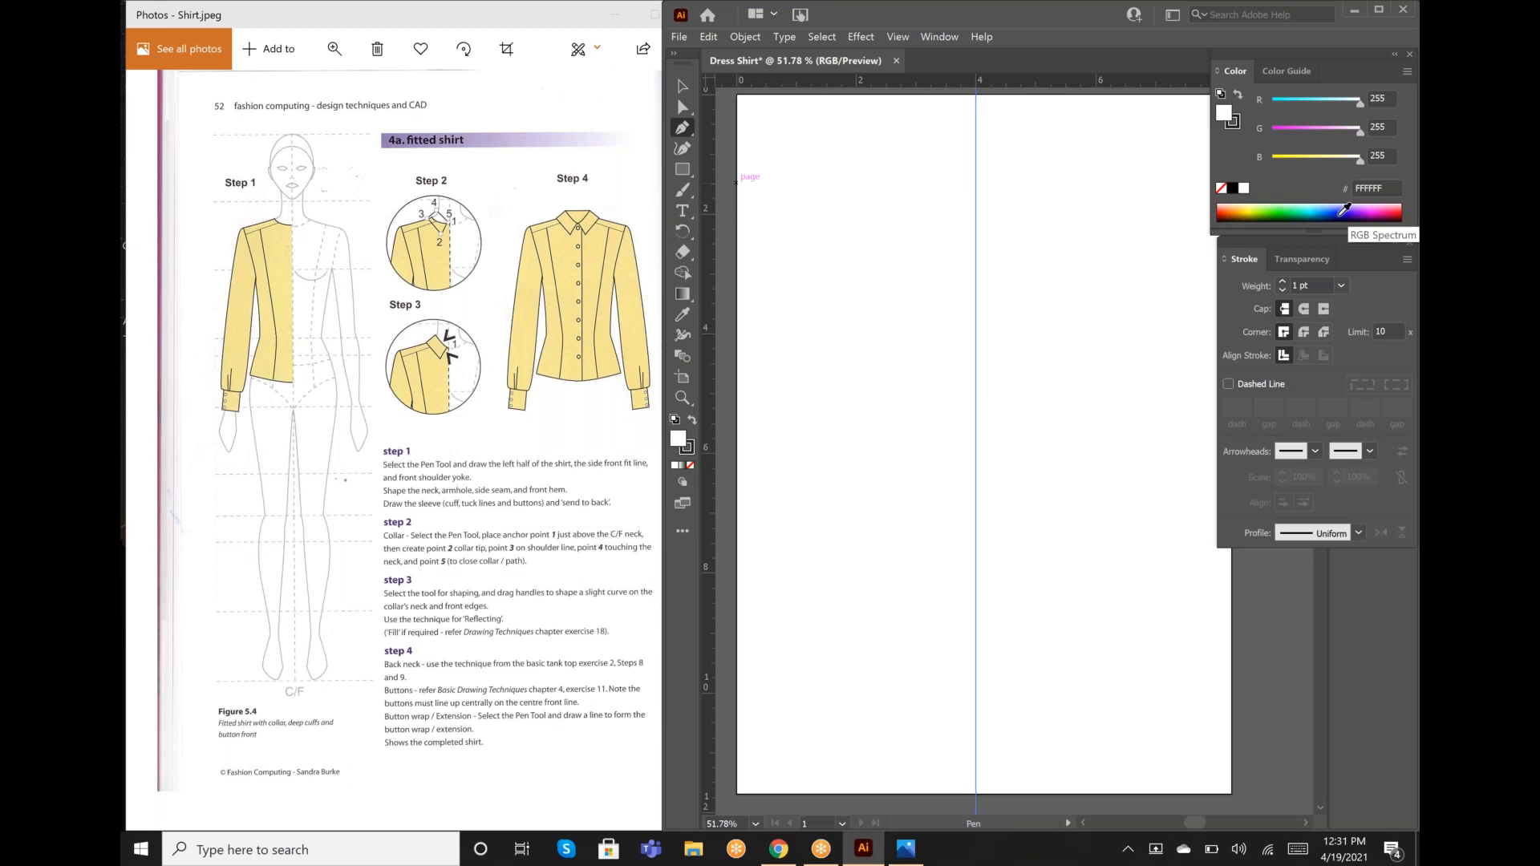
left_click(1341, 215)
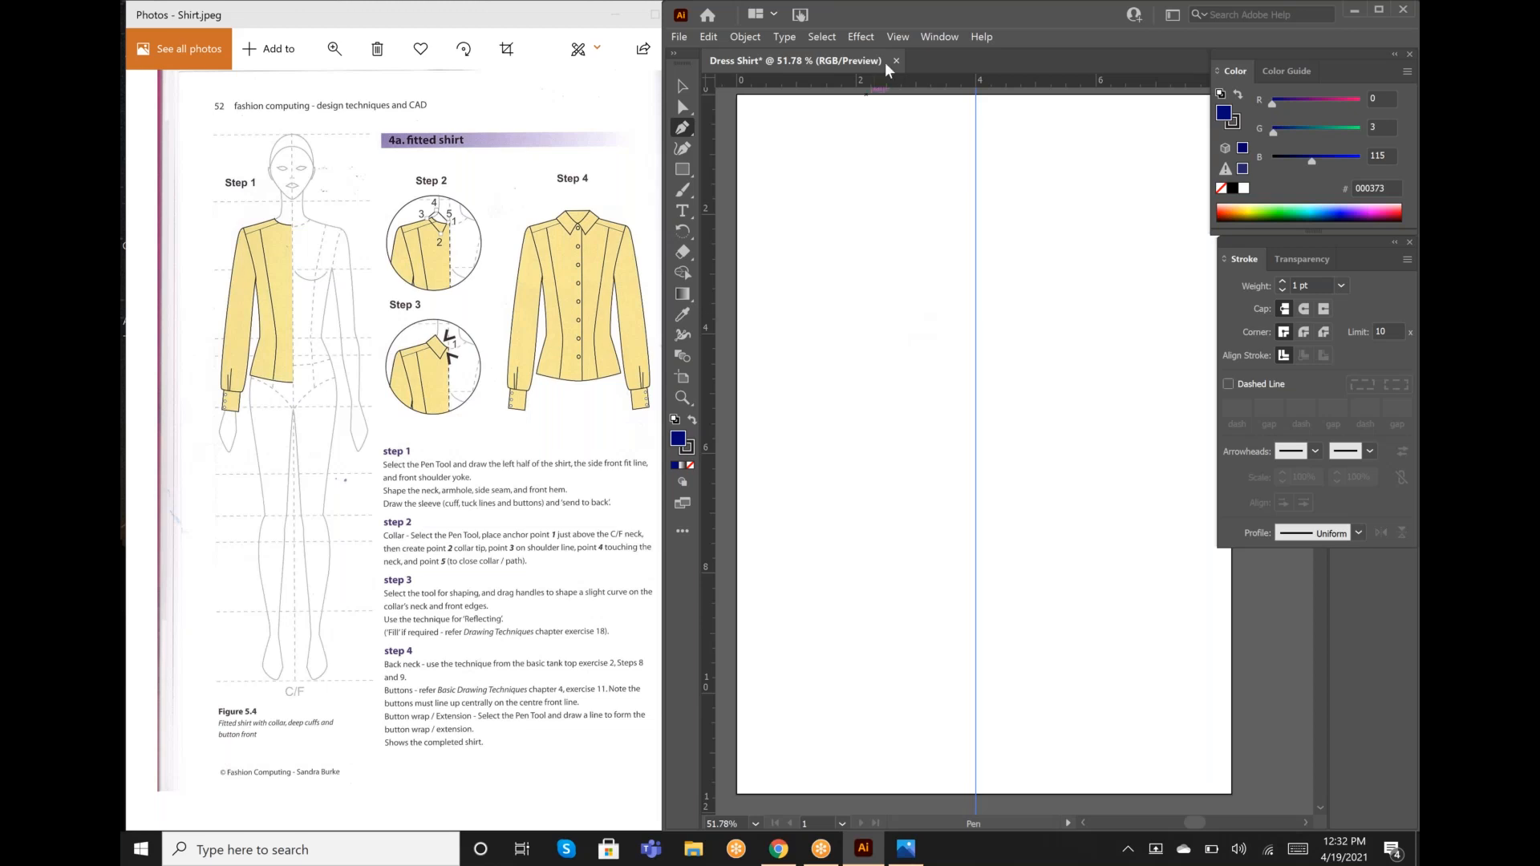
Step: Draw the straight-edged left half of the shirt body with eight Pen points, starting and ending on the centre guide
left_click(976, 246)
left_click(956, 227)
left_click(902, 241)
left_click(915, 276)
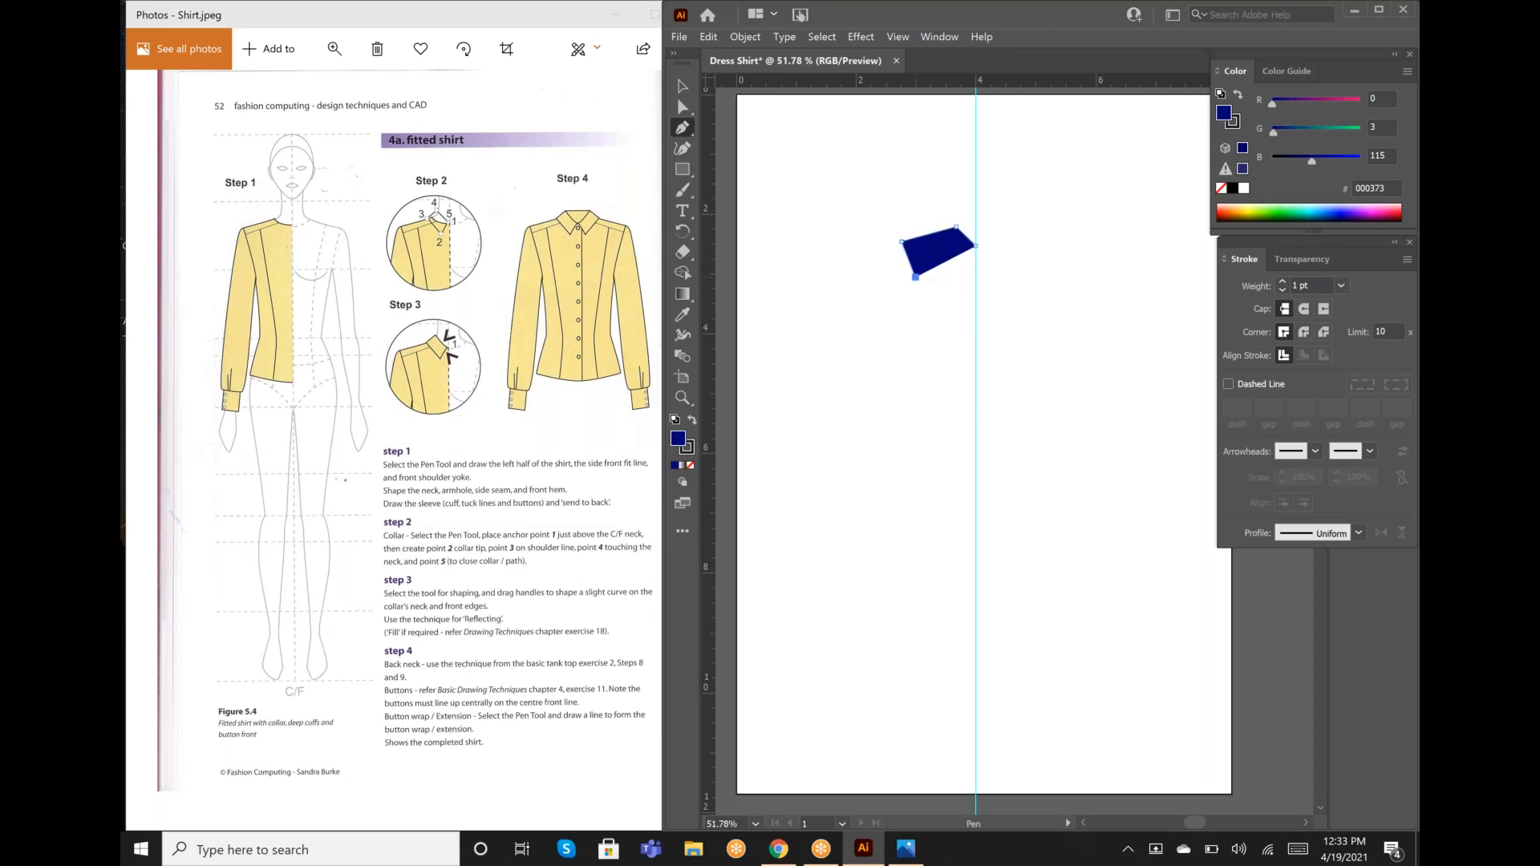
left_click(901, 349)
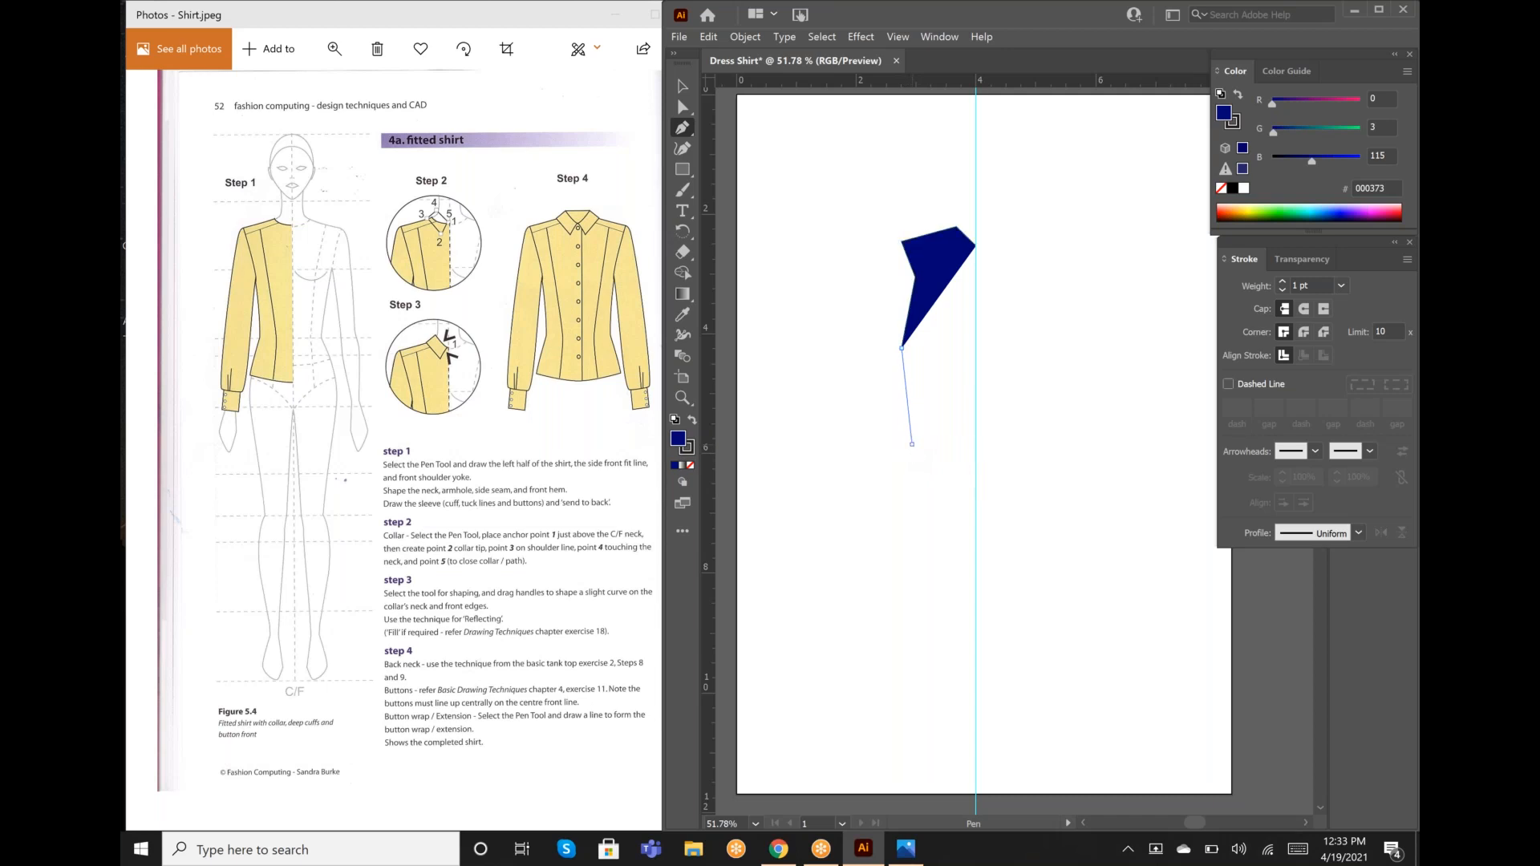
left_click(912, 444)
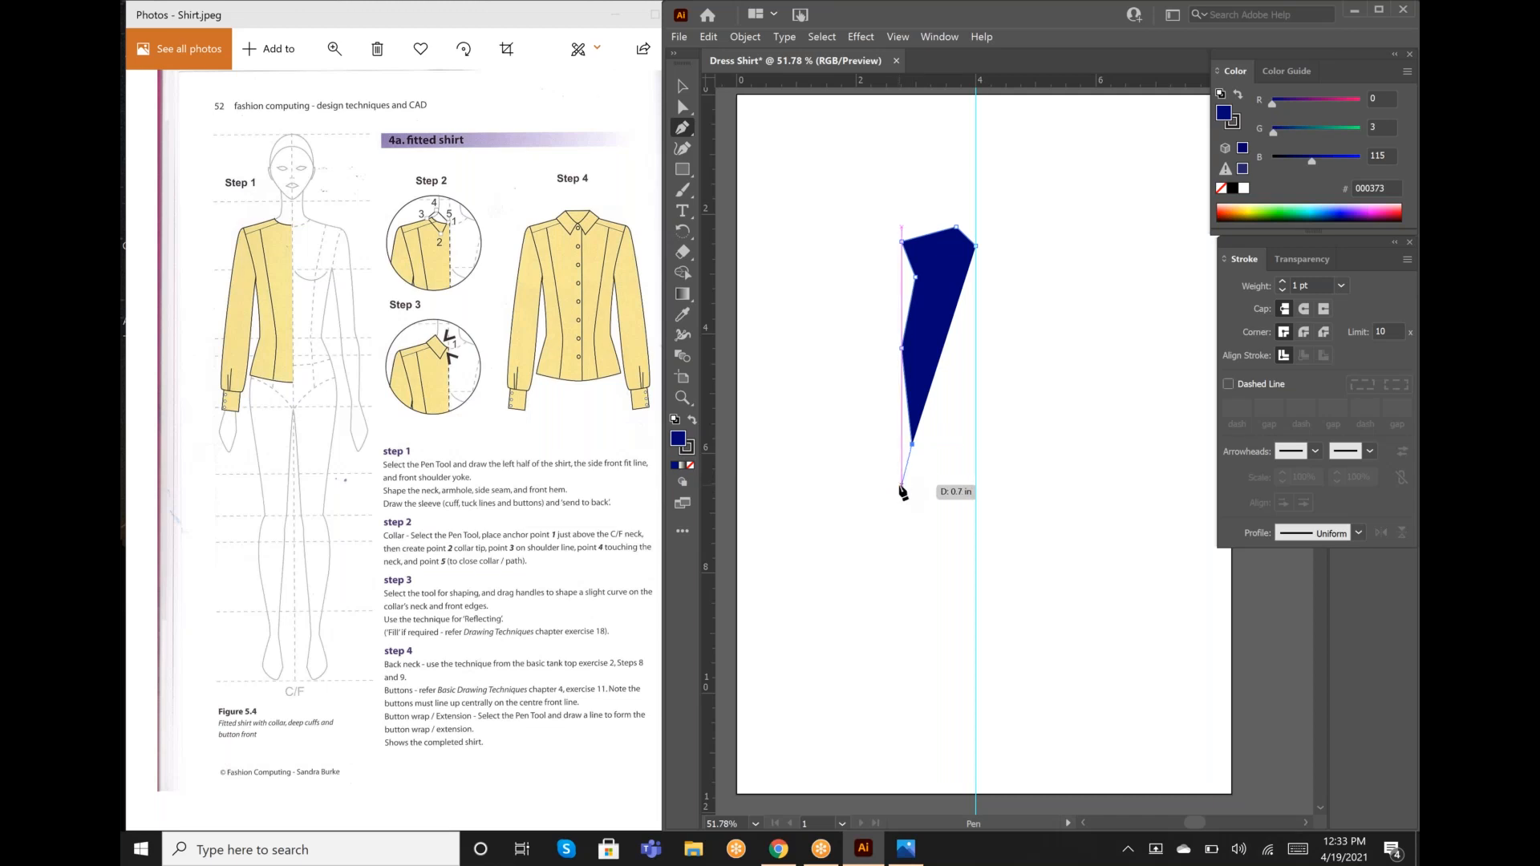
left_click(902, 485)
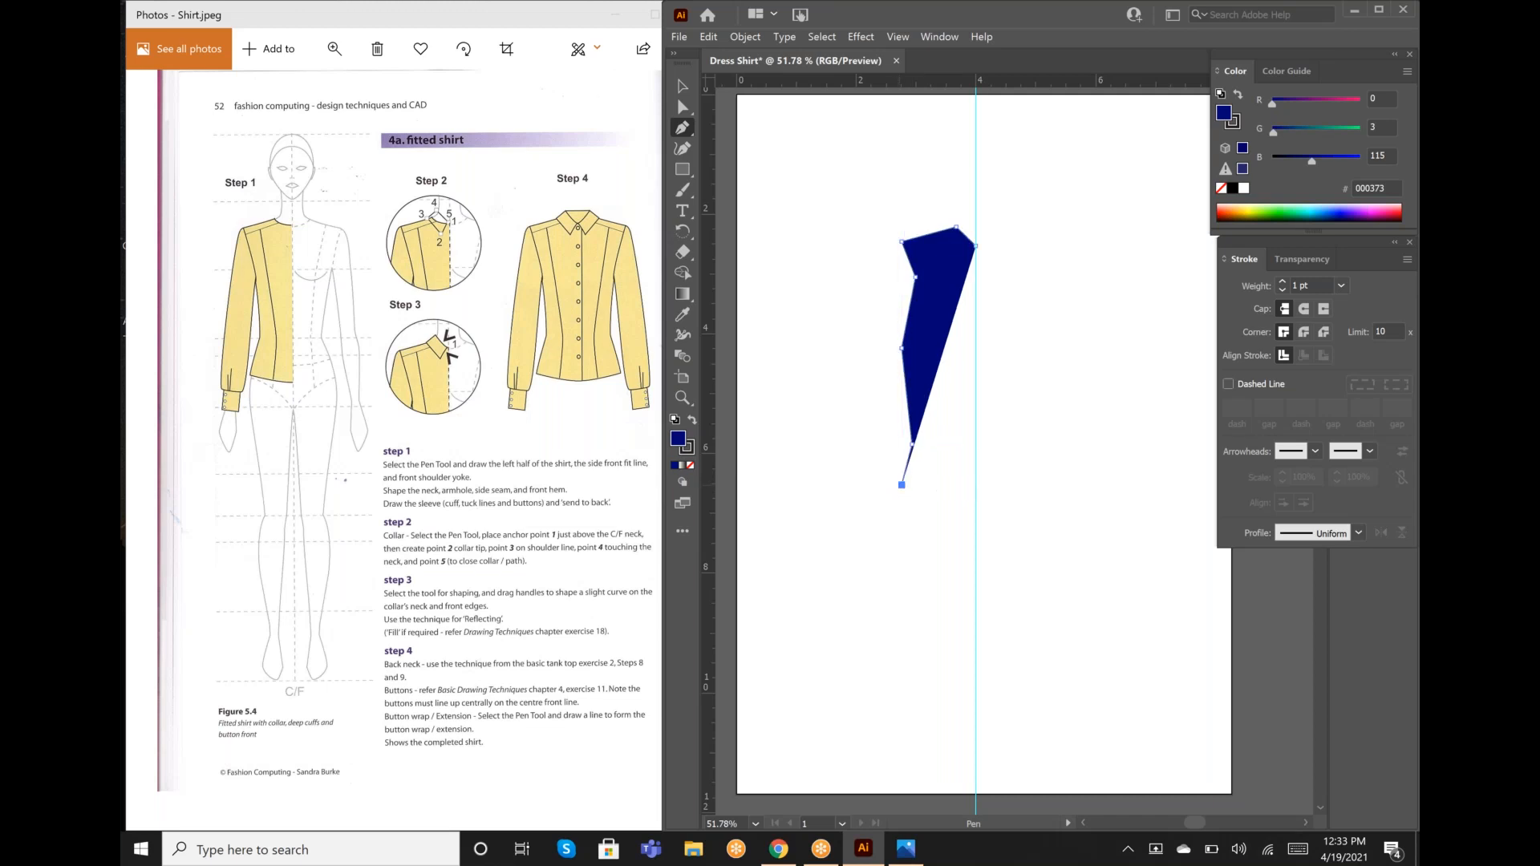
left_click(976, 484)
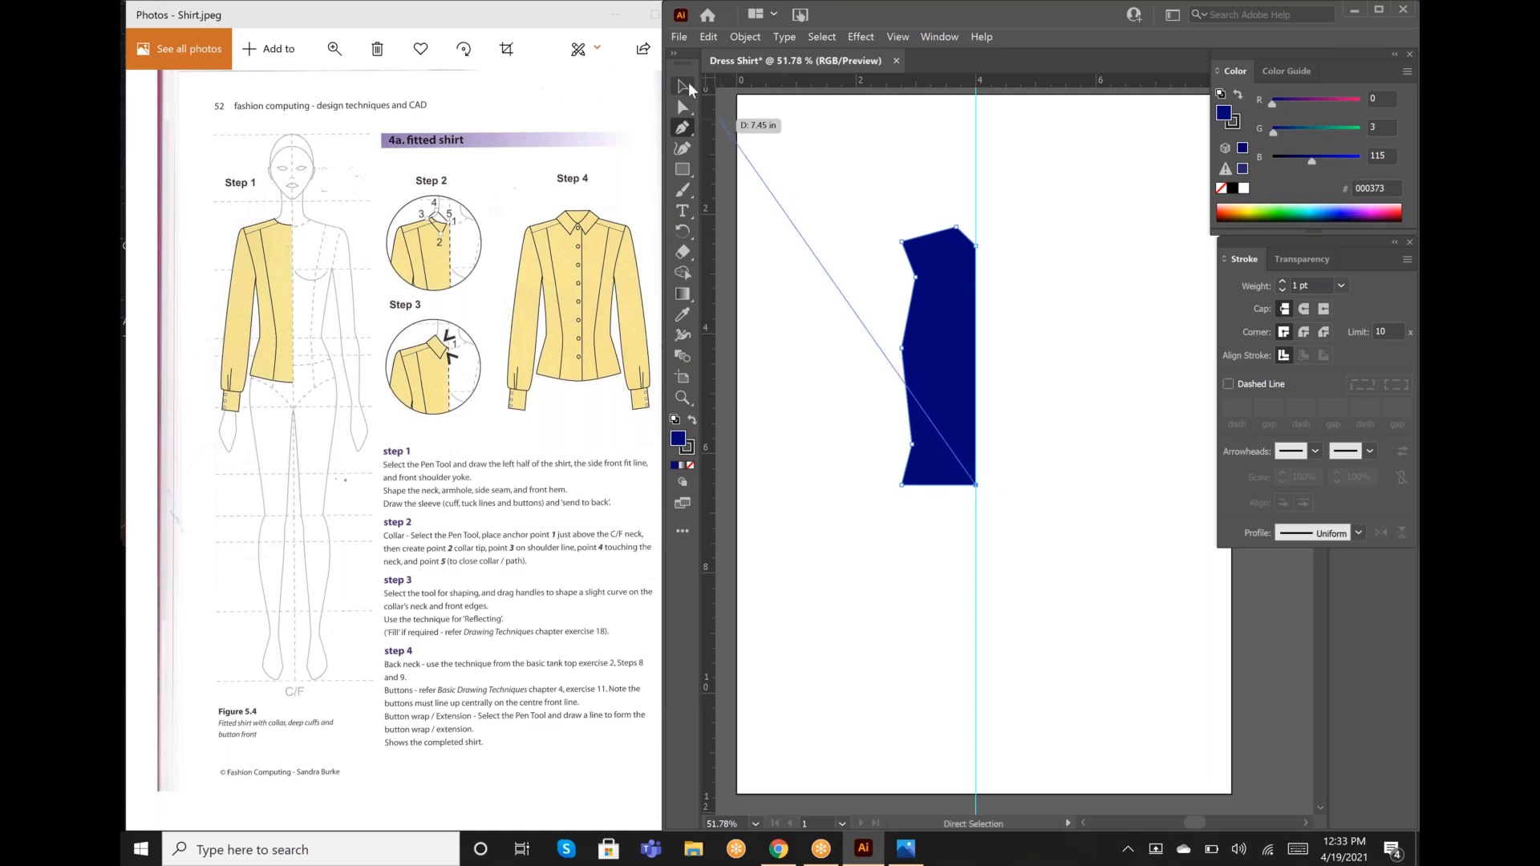
left_click(685, 87)
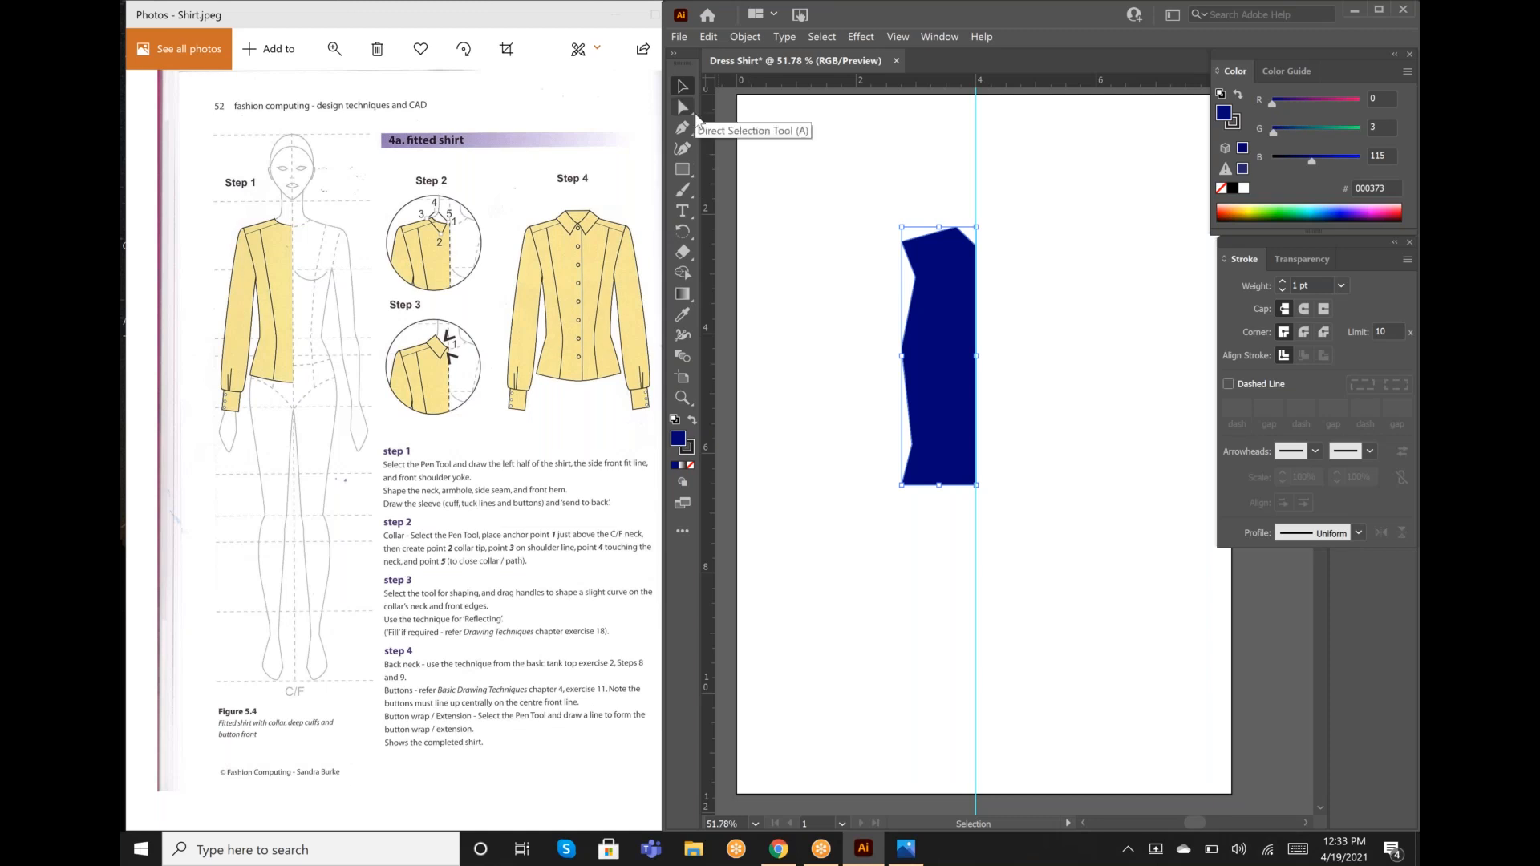
Step: Curve the neckline and the armhole of the half shirt body inward with the Anchor Point tool
left_click(691, 131)
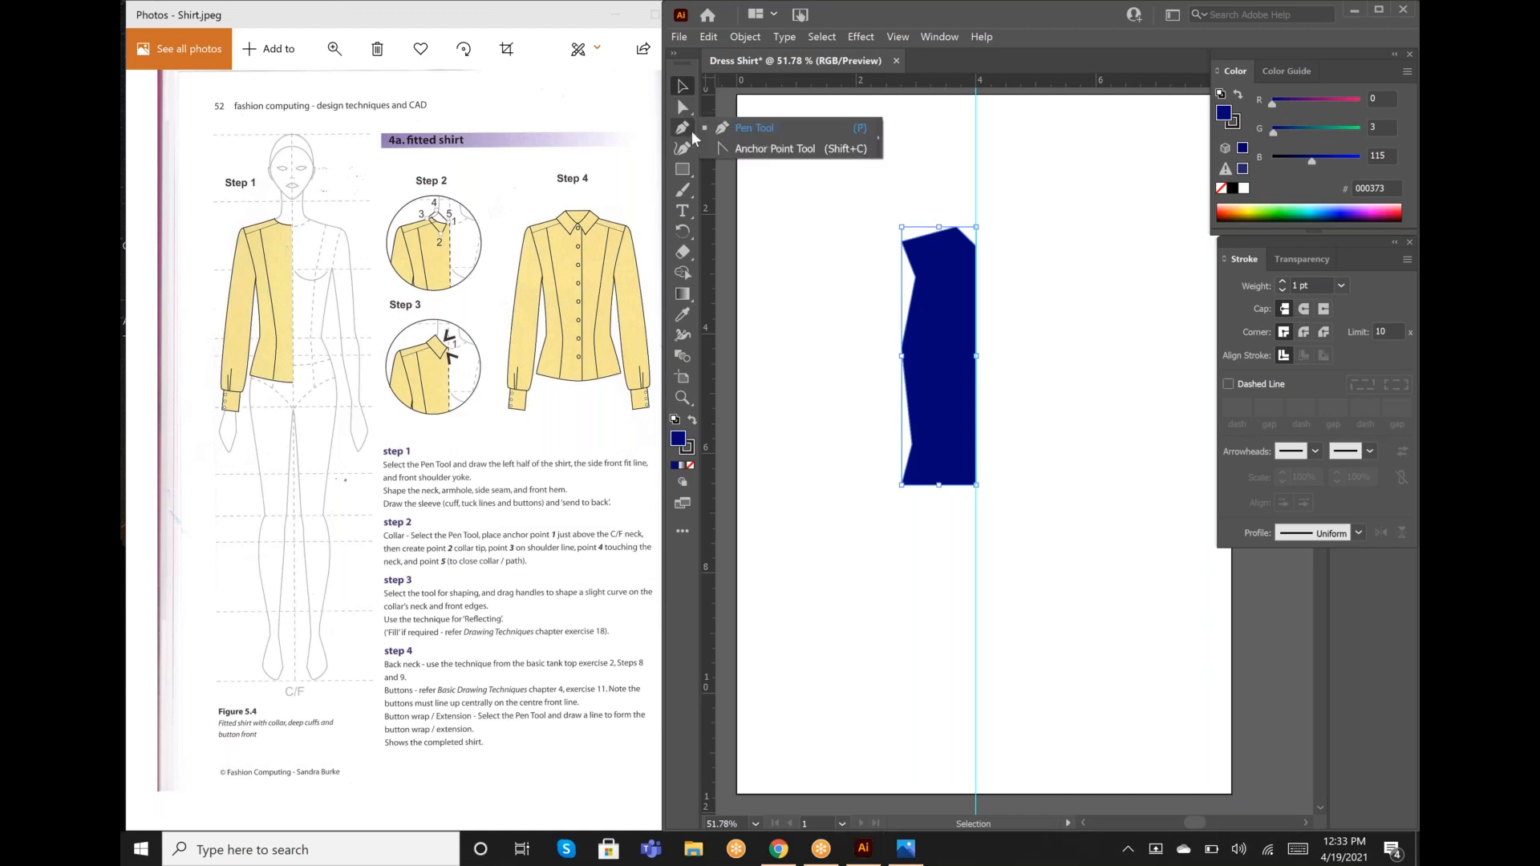
left_click(754, 149)
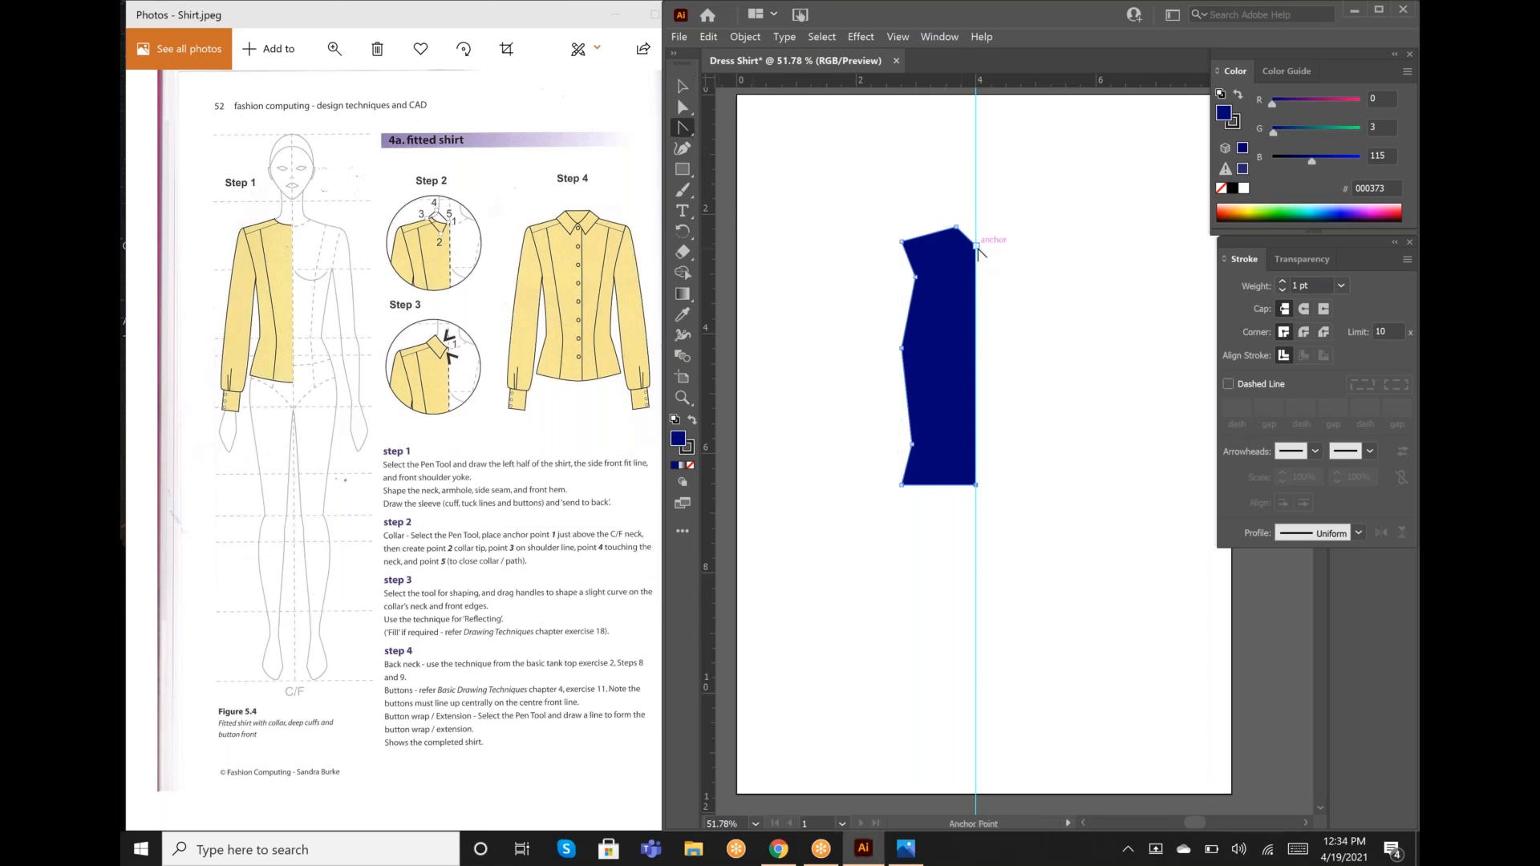
left_click_drag(976, 250, 964, 254)
left_click_drag(916, 277, 928, 318)
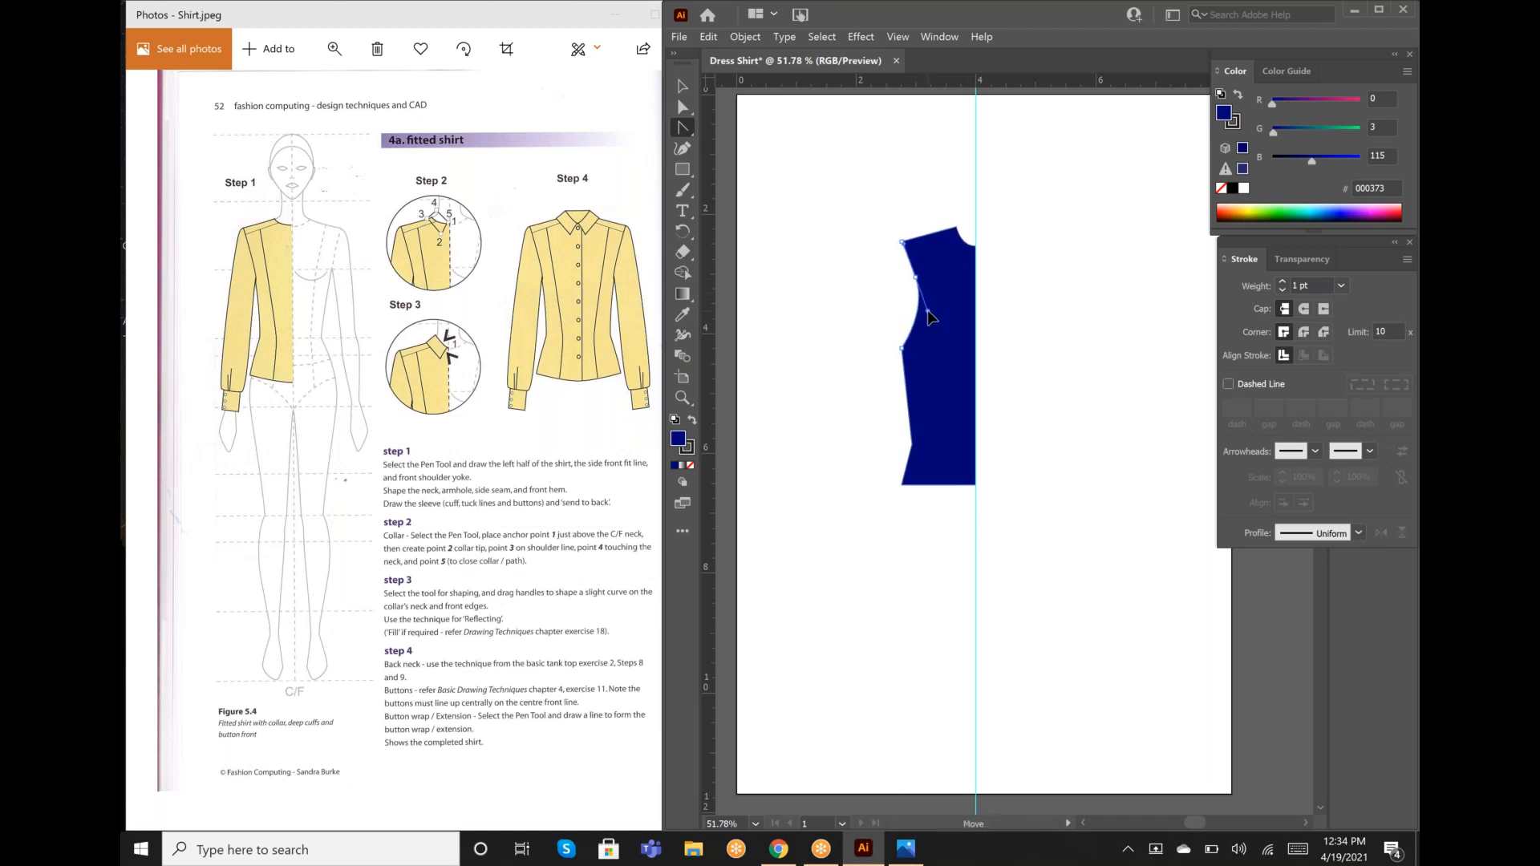
left_click_drag(930, 318, 927, 306)
Step: Smooth the side seam at the waist point into a slight curve and deselect the shirt body
left_click(912, 444)
left_click_drag(911, 444, 910, 454)
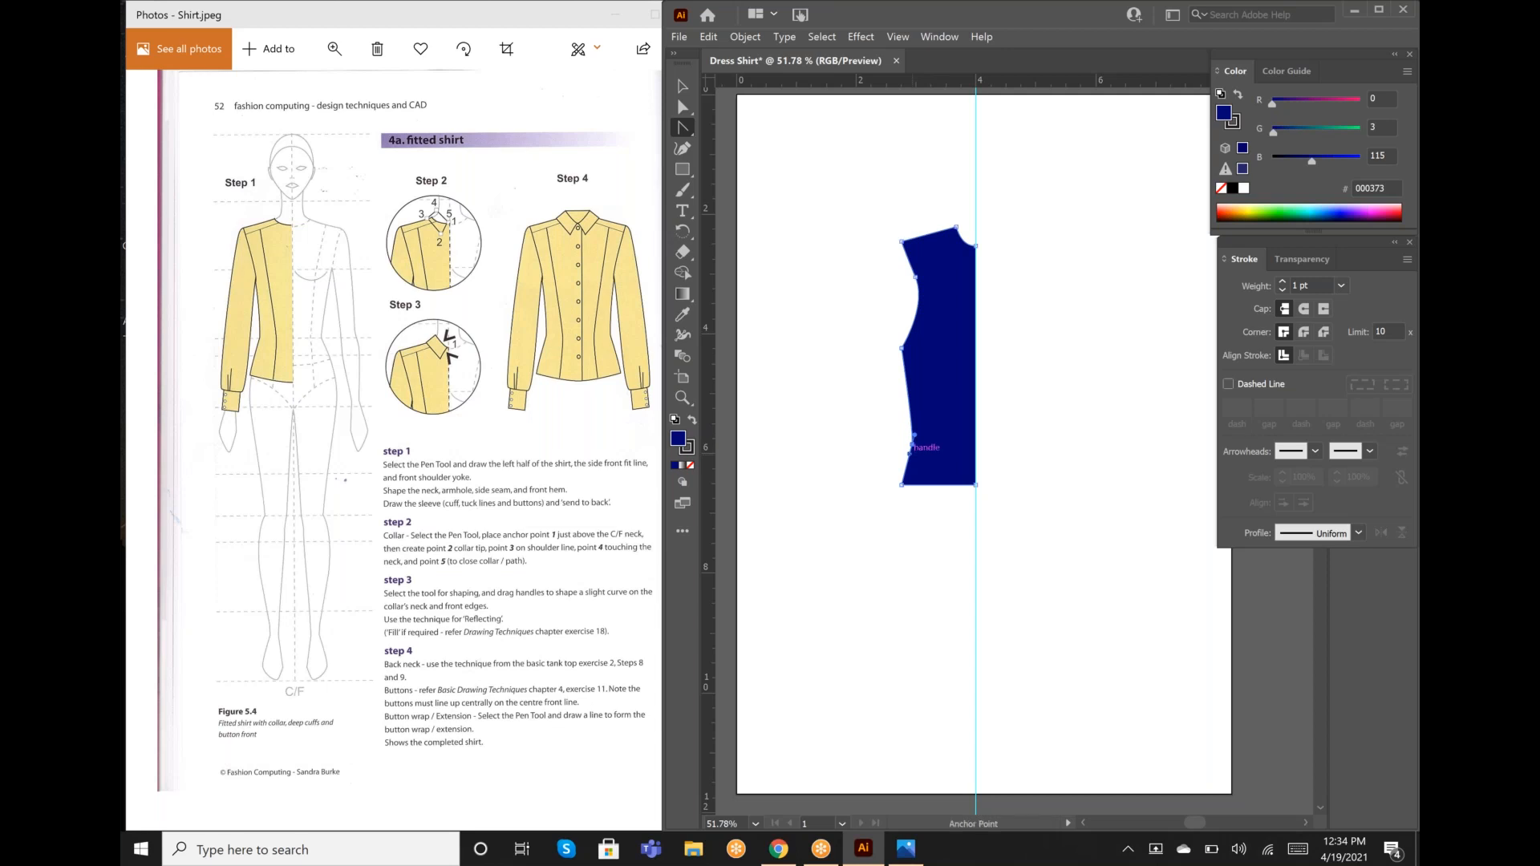
left_click(805, 464)
left_click(684, 85)
left_click(823, 229)
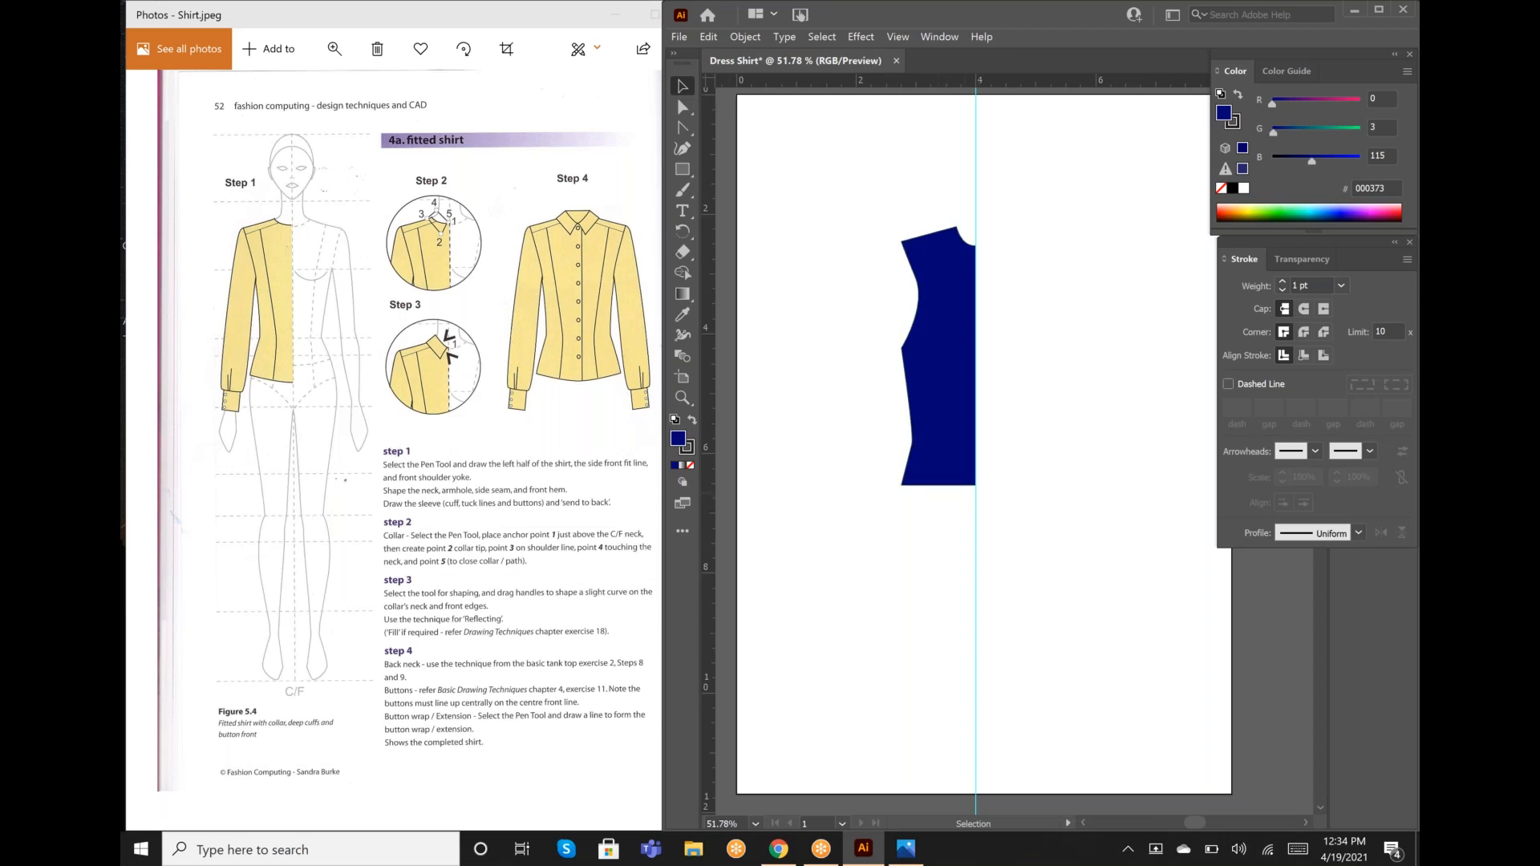
Step: Shape the front hem into a slight downward curve from the centre-front anchor and deselect the shirt body
left_click(685, 129)
left_click(975, 485)
mouse_move(975, 484)
left_mouse_down()
mouse_move(939, 481)
mouse_move(987, 492)
mouse_move(966, 480)
left_mouse_up()
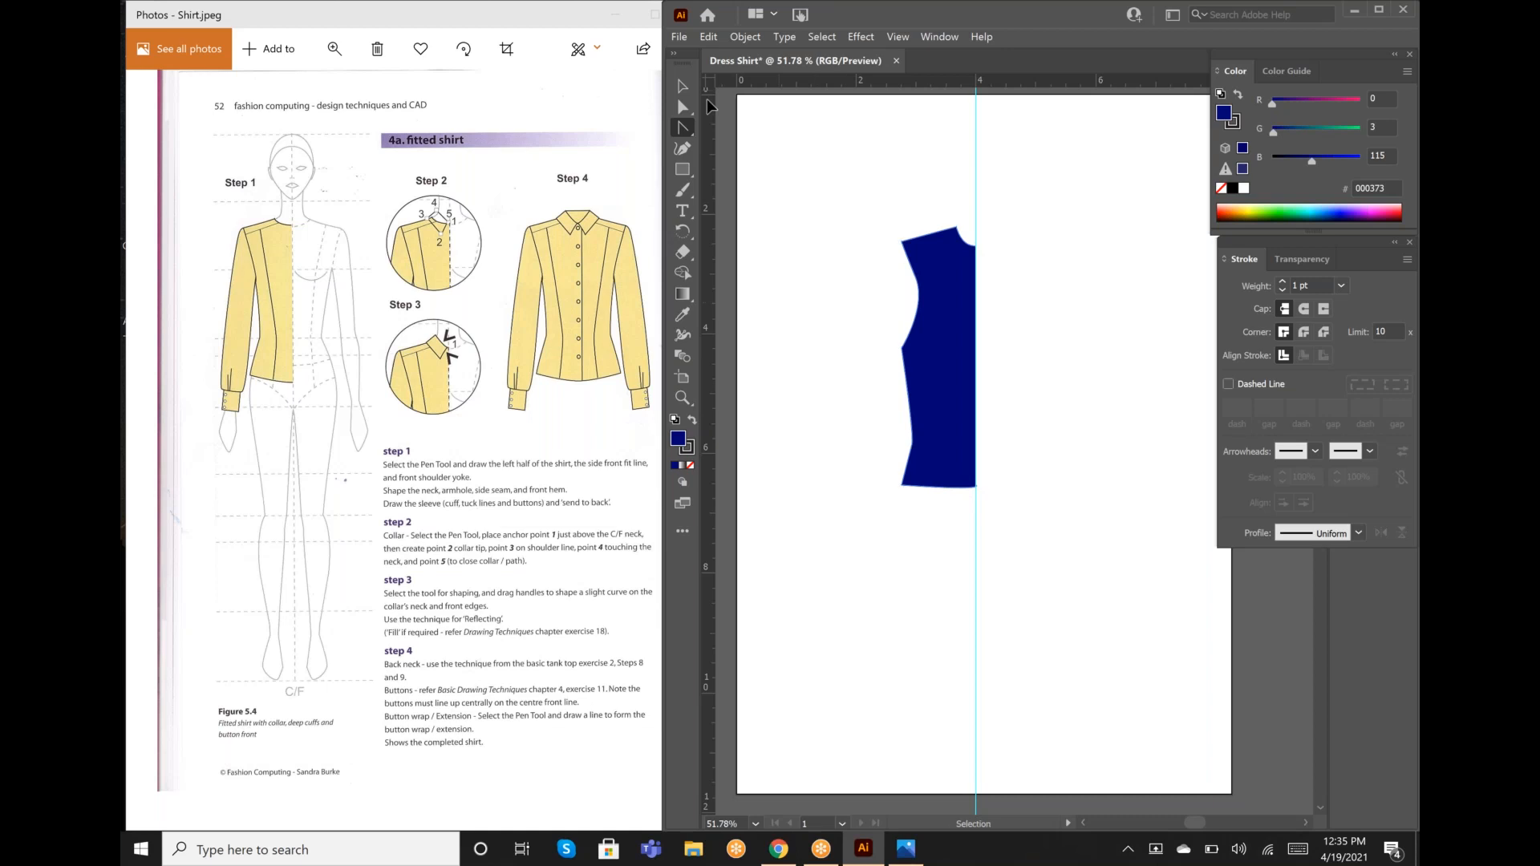
left_click(683, 86)
left_click(788, 346)
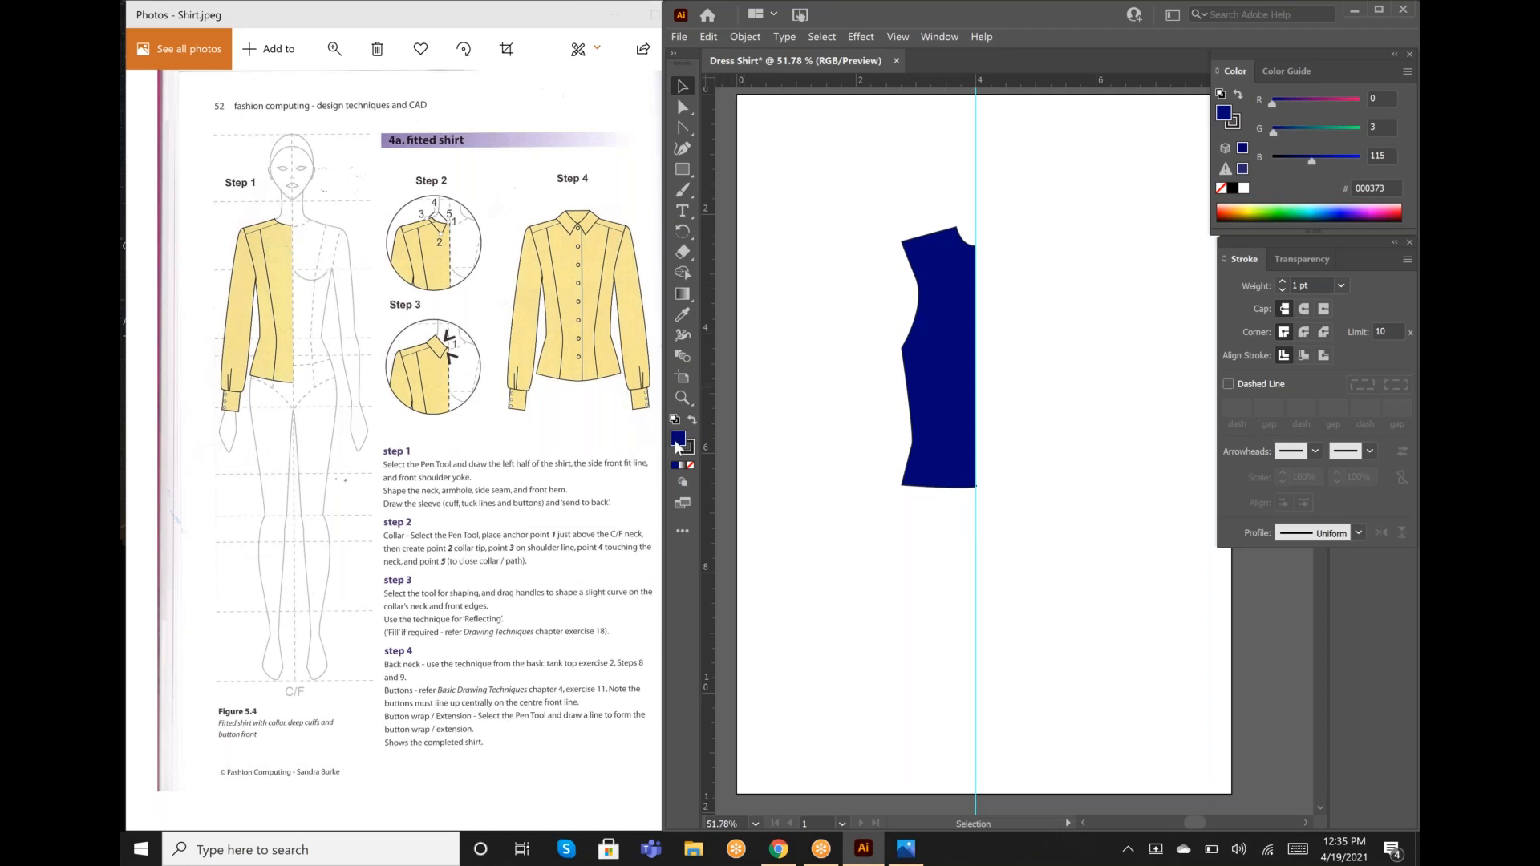
Step: Recolour the half shirt body with the lighter blue fill 2E5DFF
left_click(1335, 211)
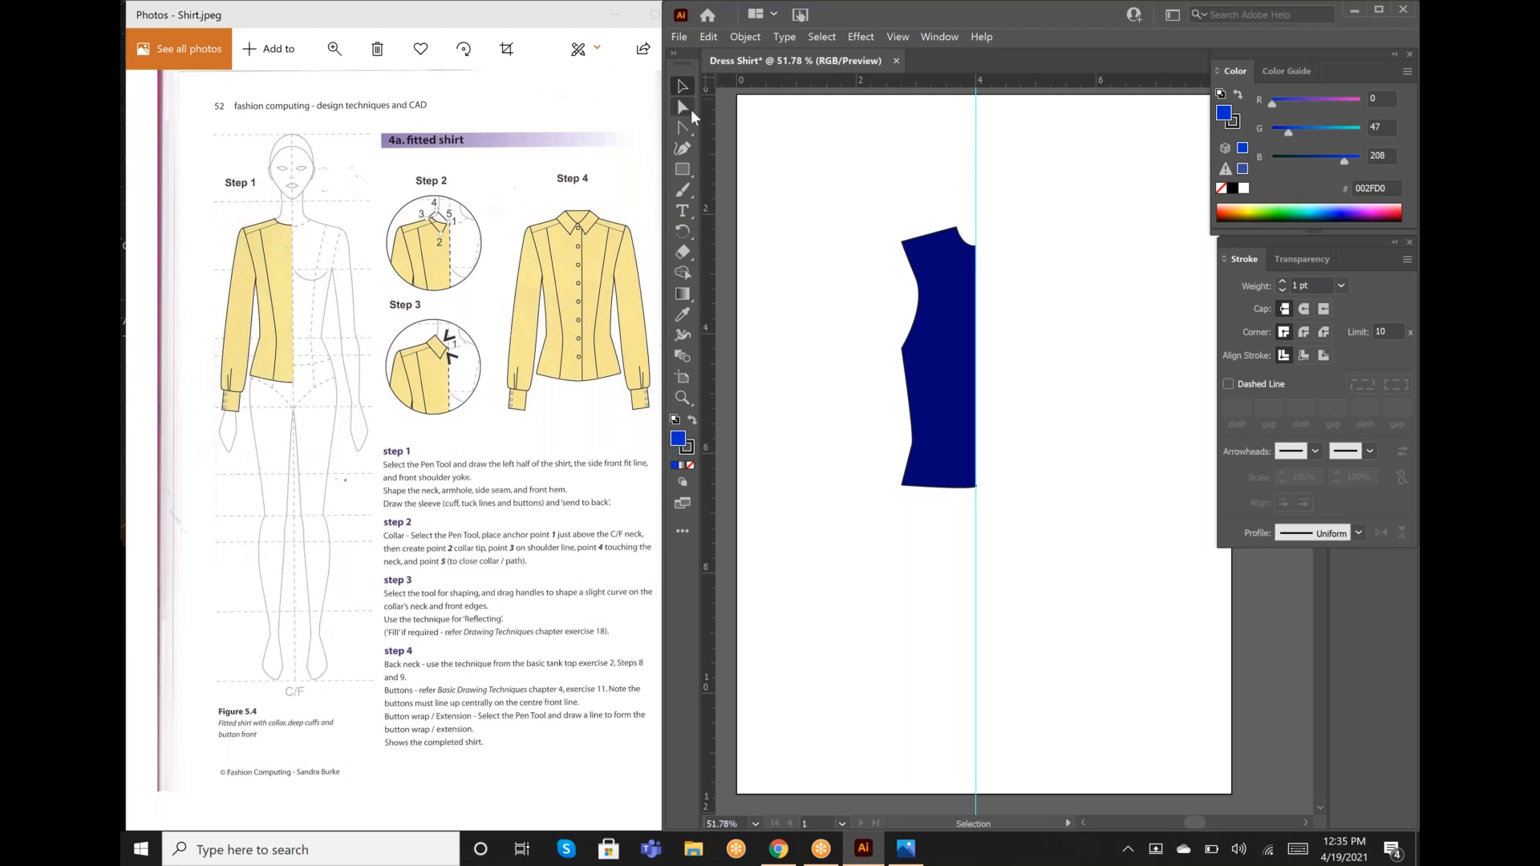
left_click(945, 378)
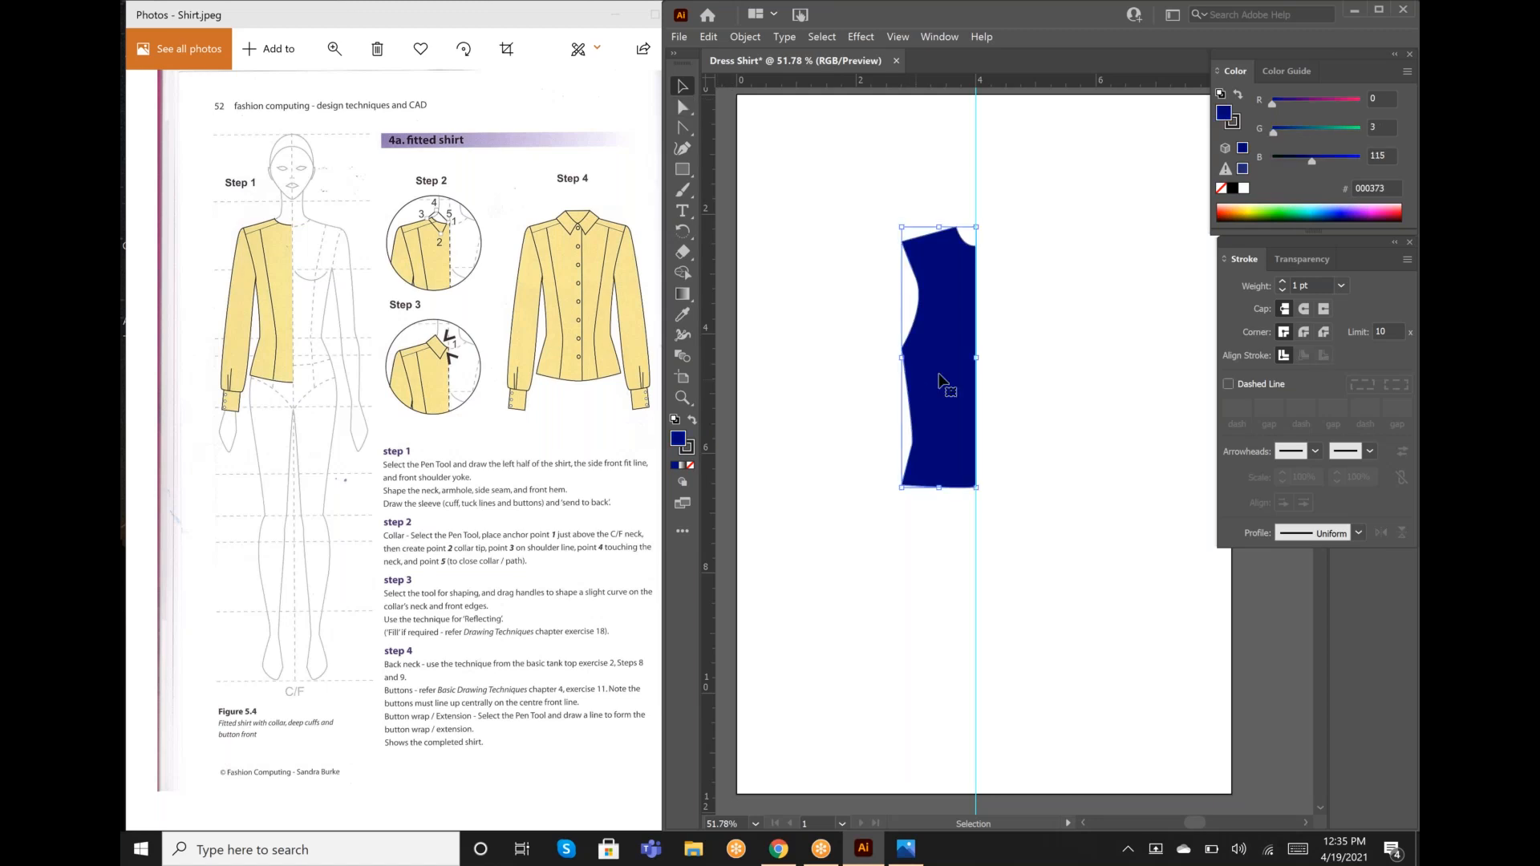
left_click(1336, 209)
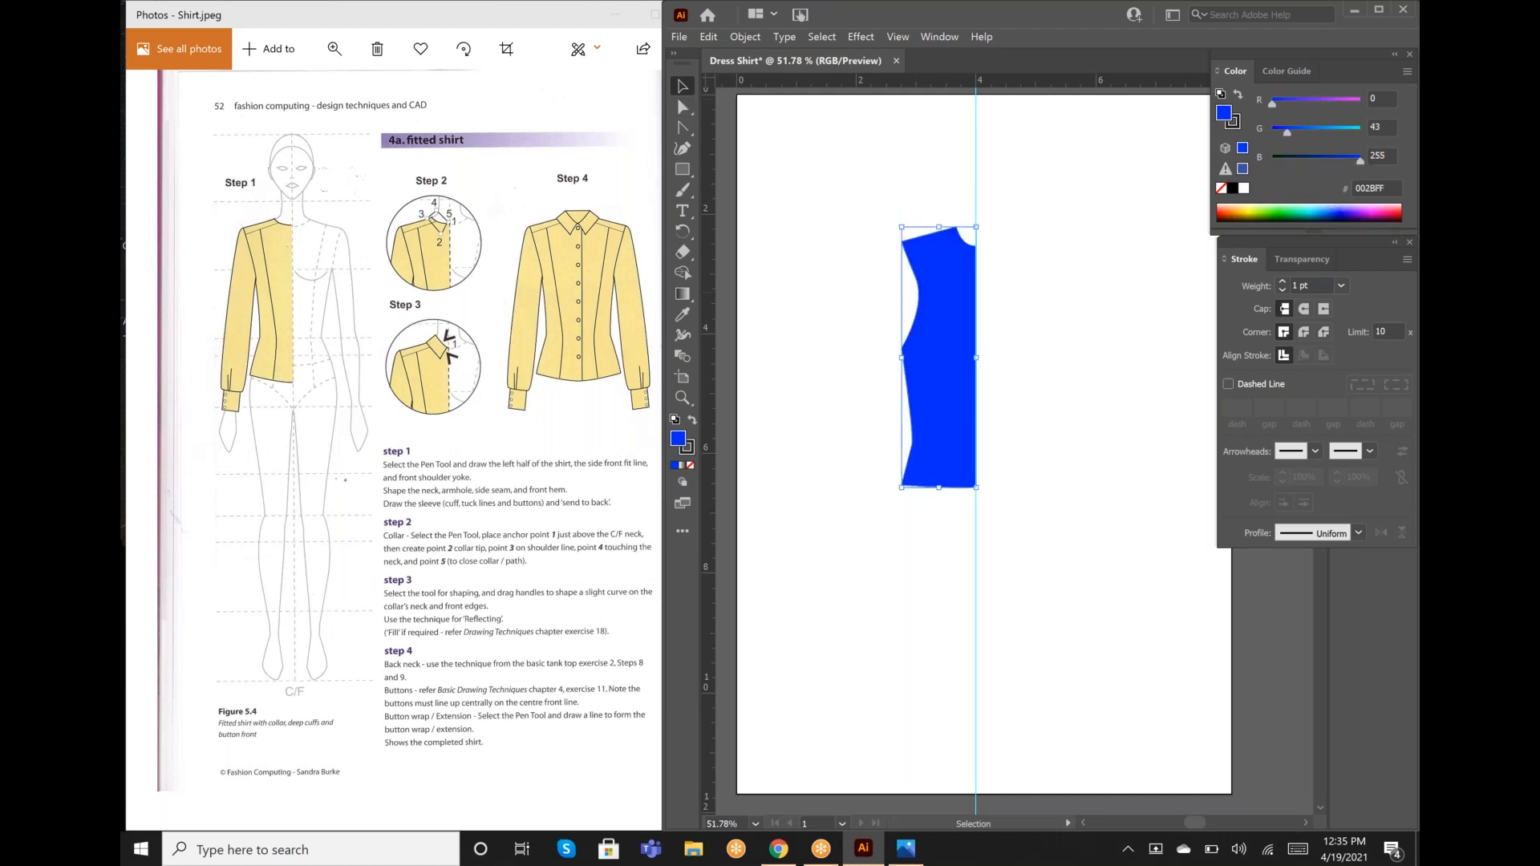
left_click(1341, 209)
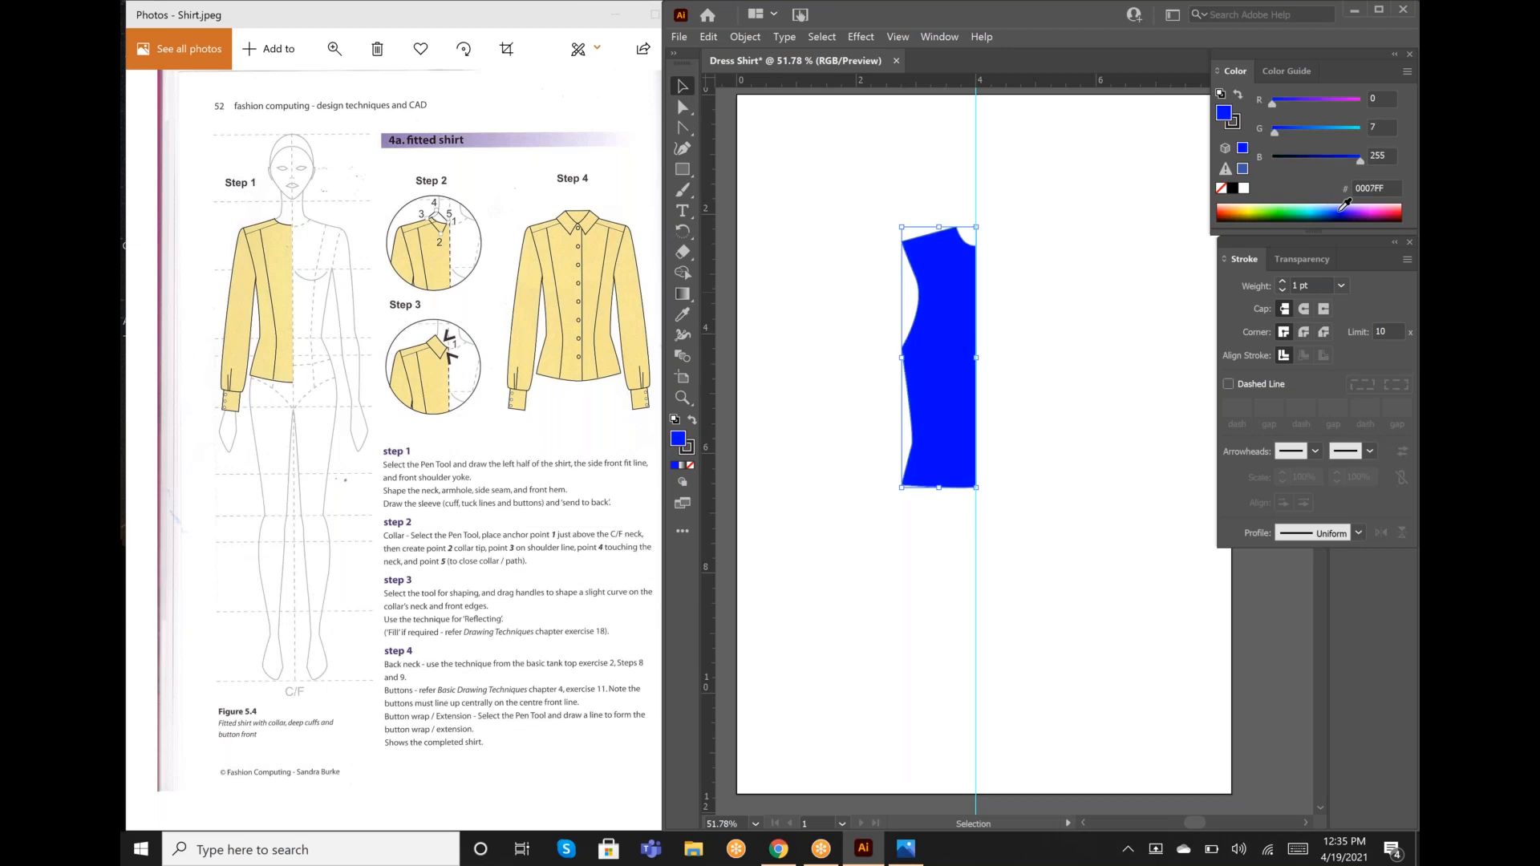
left_click(1333, 206)
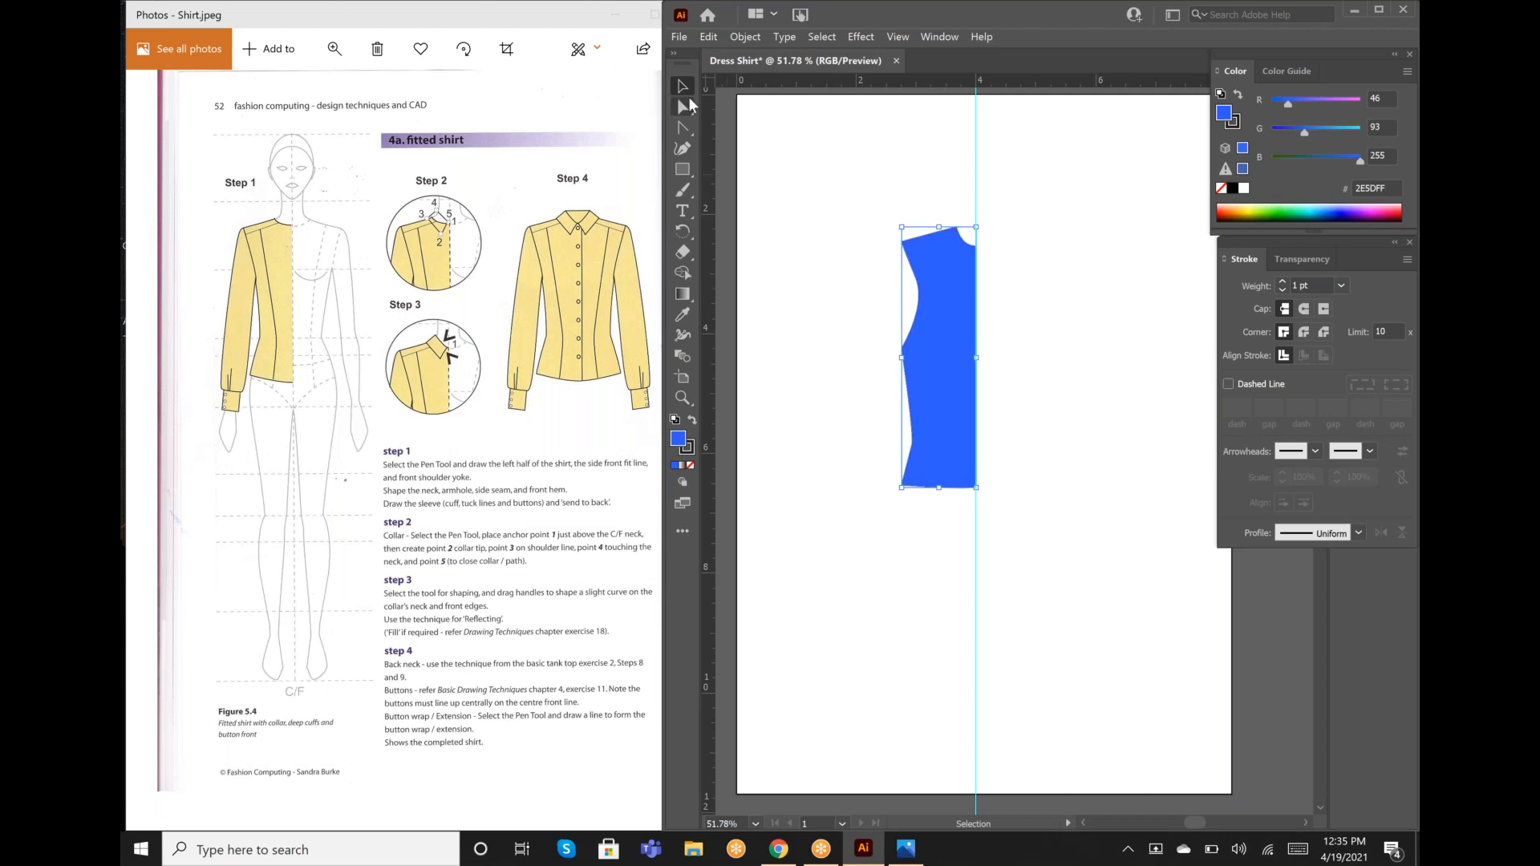
Step: Draw the shoulder yoke line with the Pen tool from the neckline to the armhole, using no fill
left_click(683, 125)
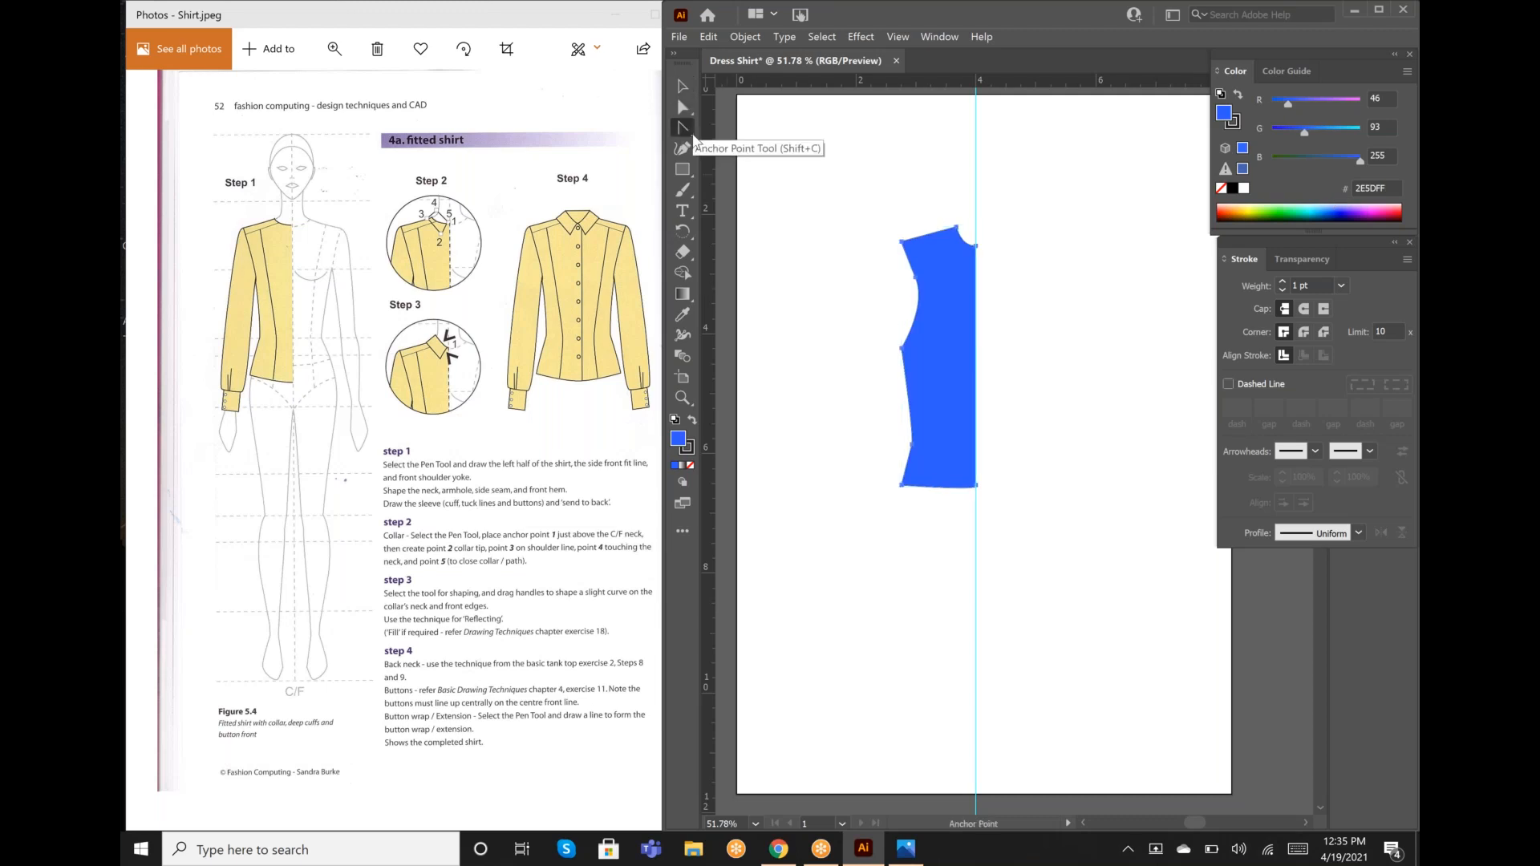
left_click_drag(692, 137, 741, 125)
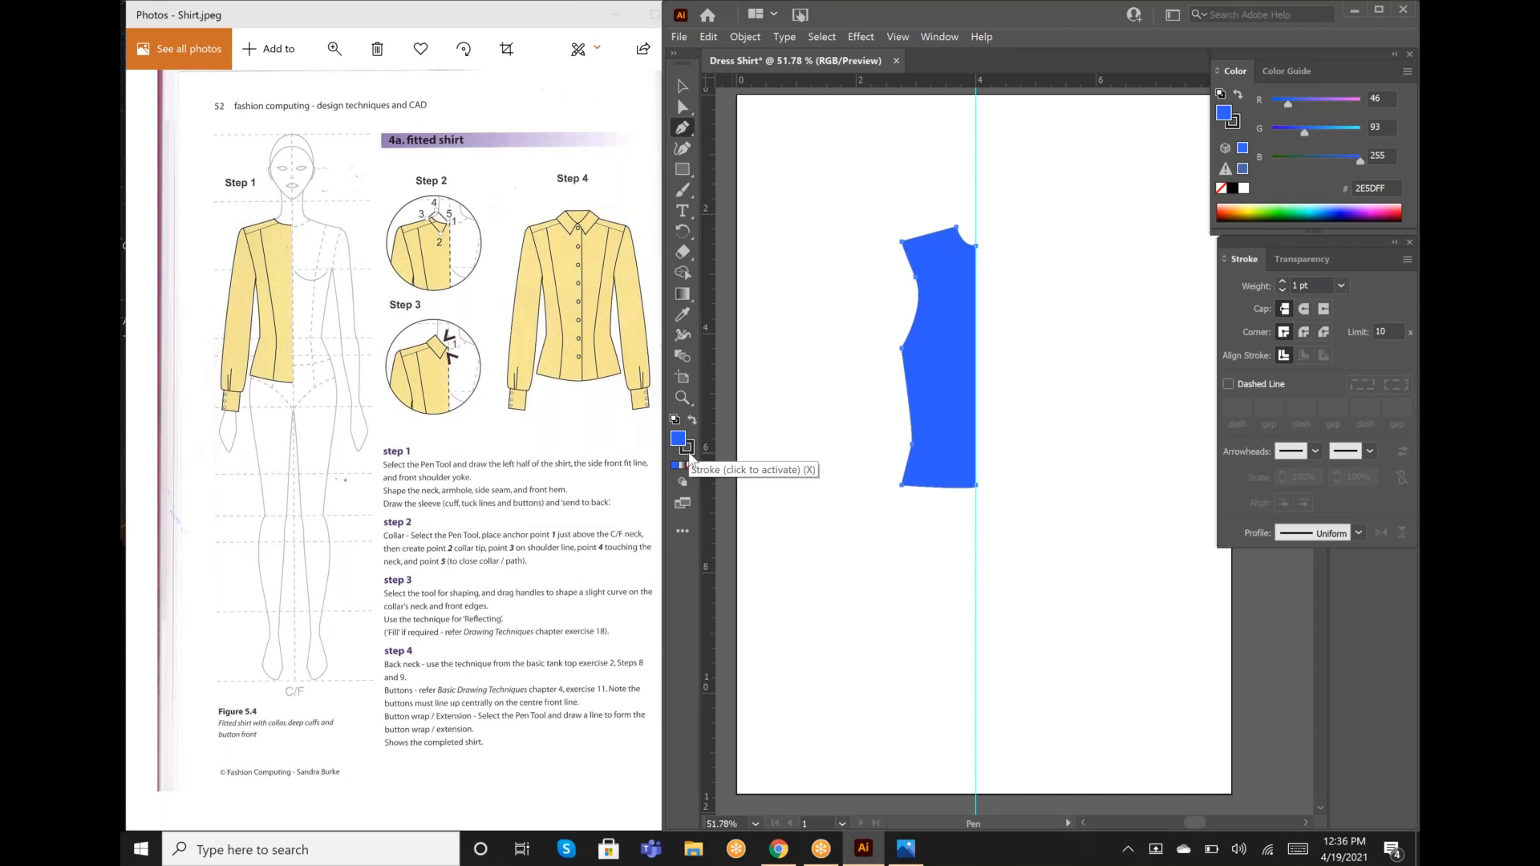
key("ctrl")
key("ctrl+shift+a")
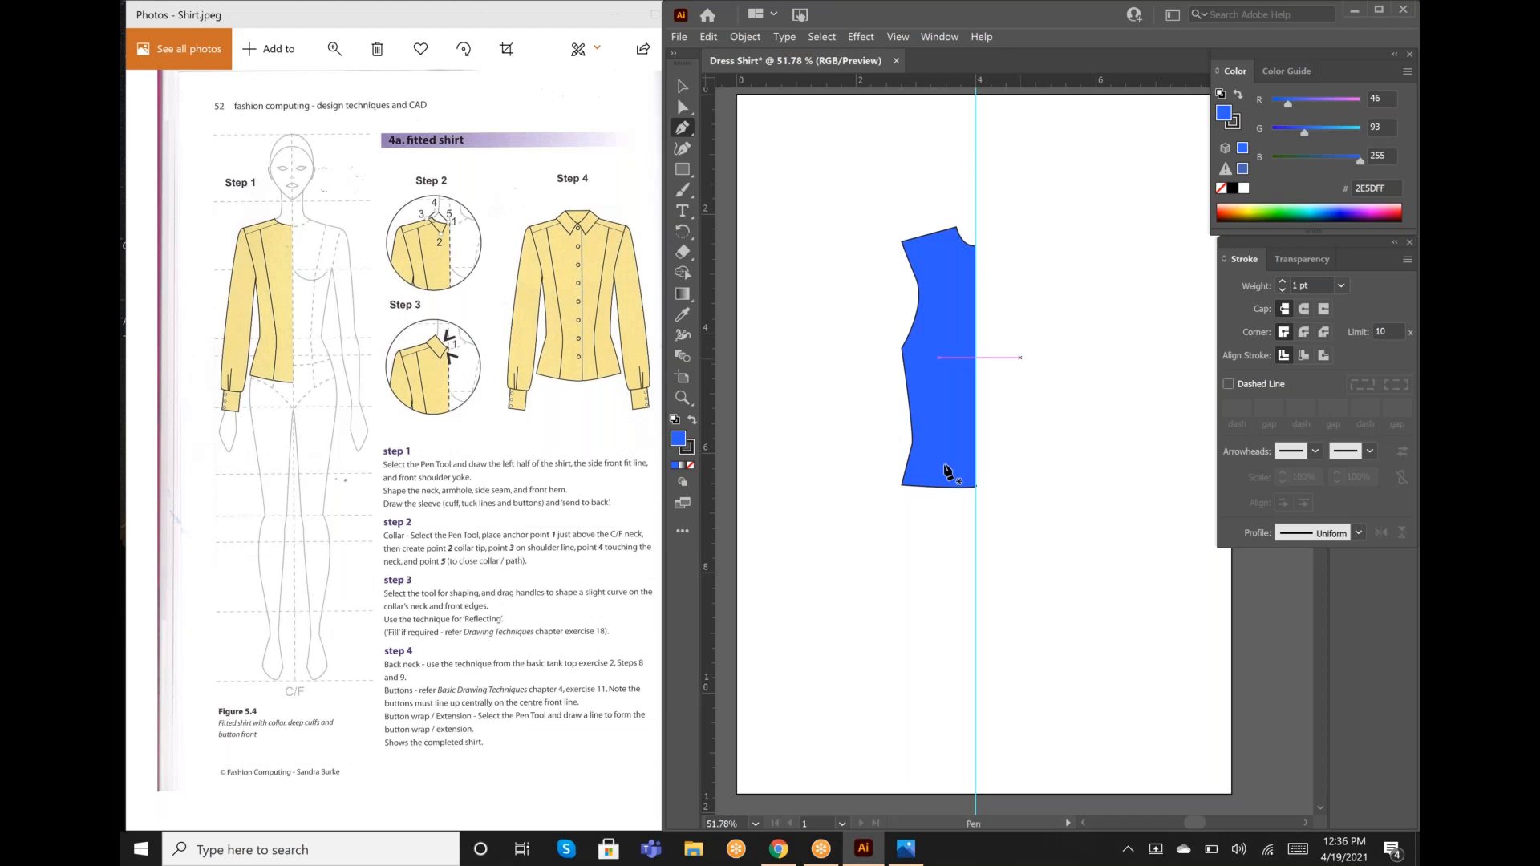
left_click(683, 107)
left_click(693, 468)
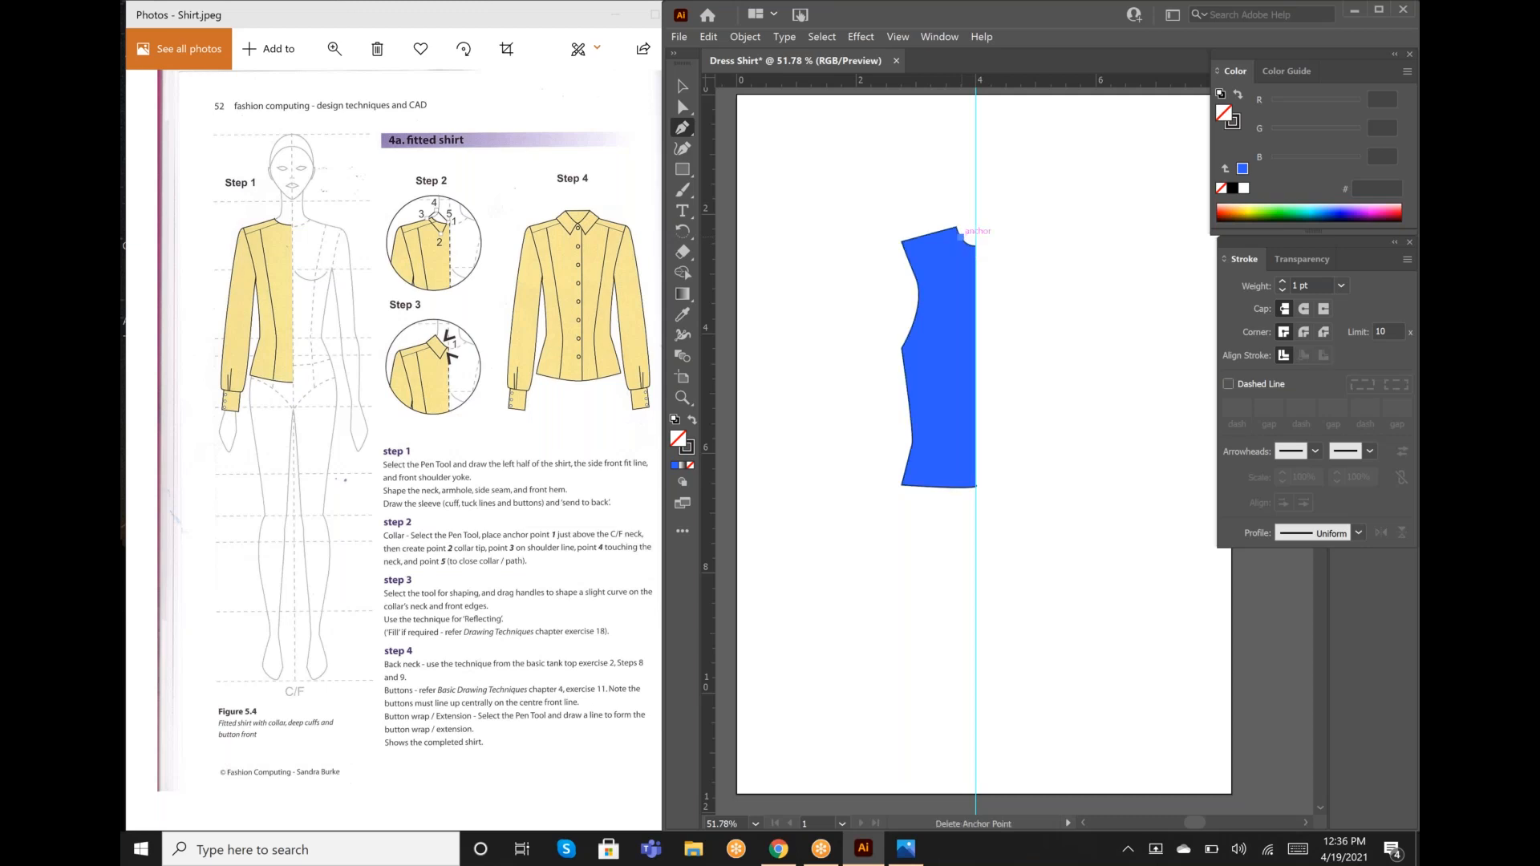
left_click_drag(963, 238, 911, 261)
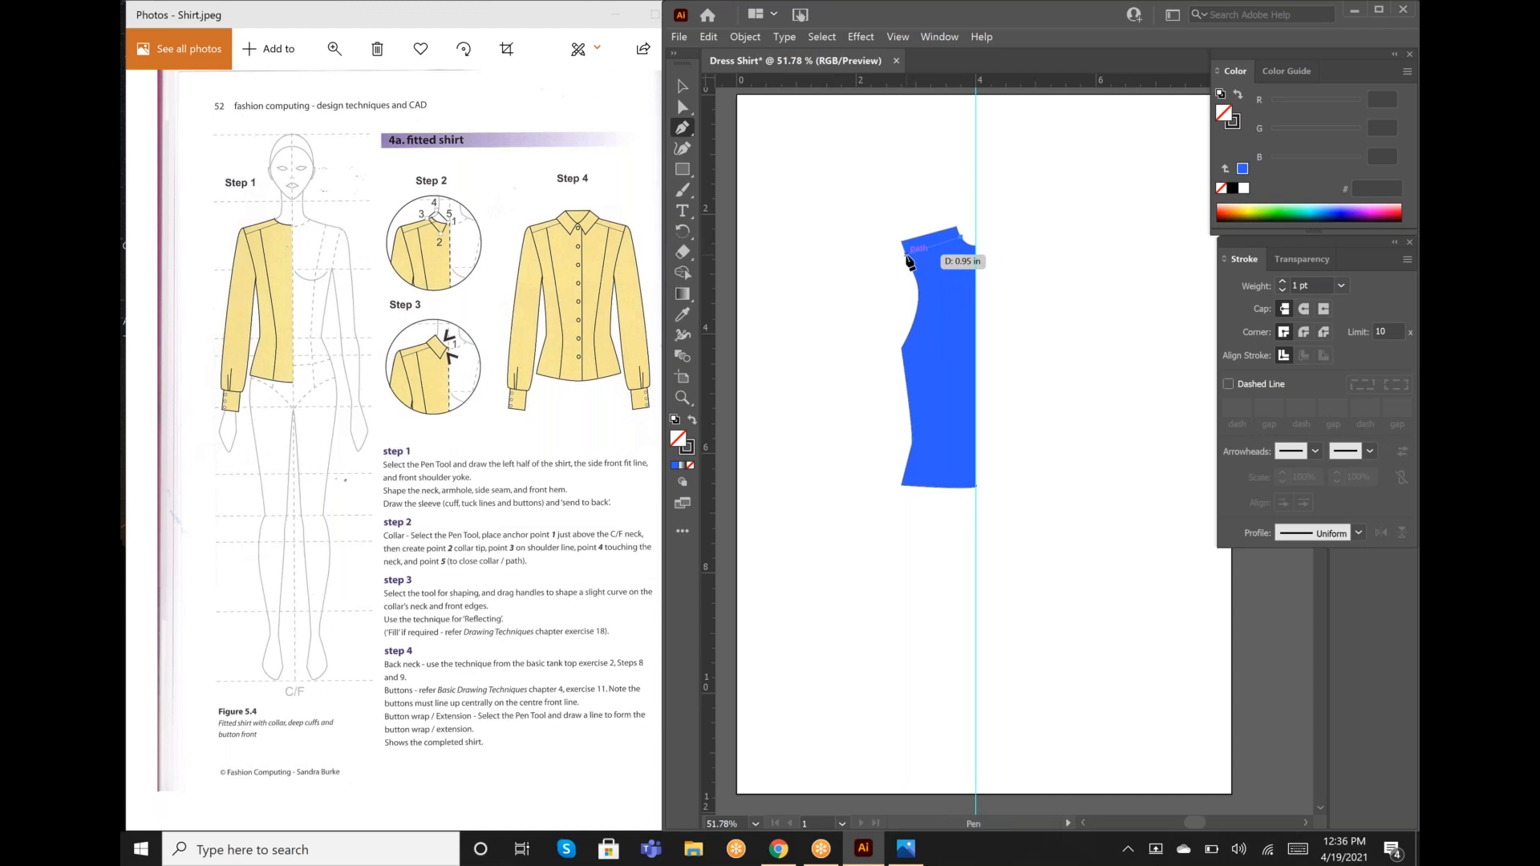
left_click_drag(909, 258, 906, 255)
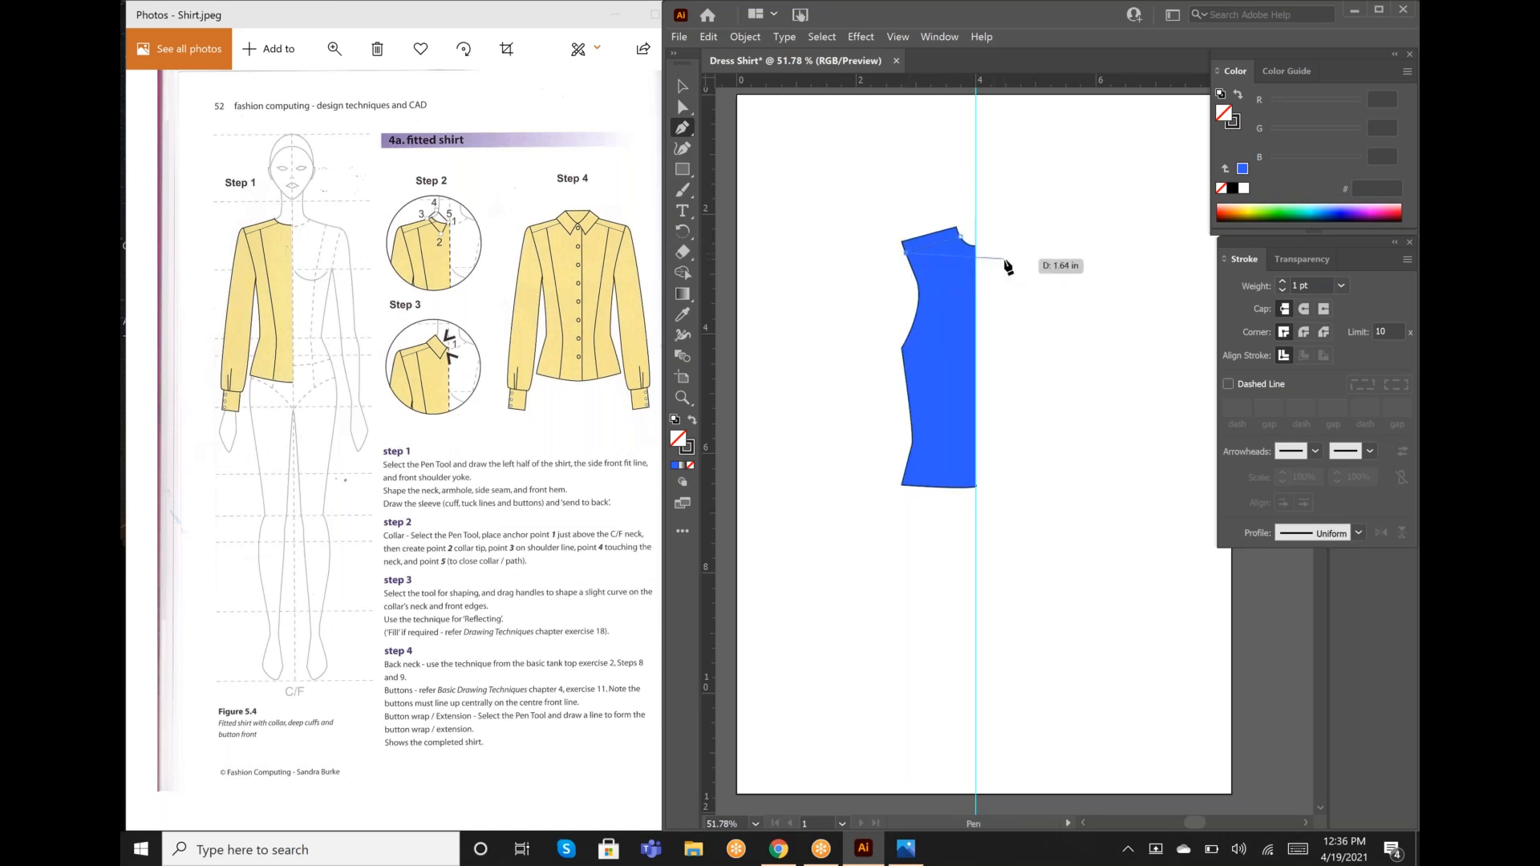
left_click(681, 85)
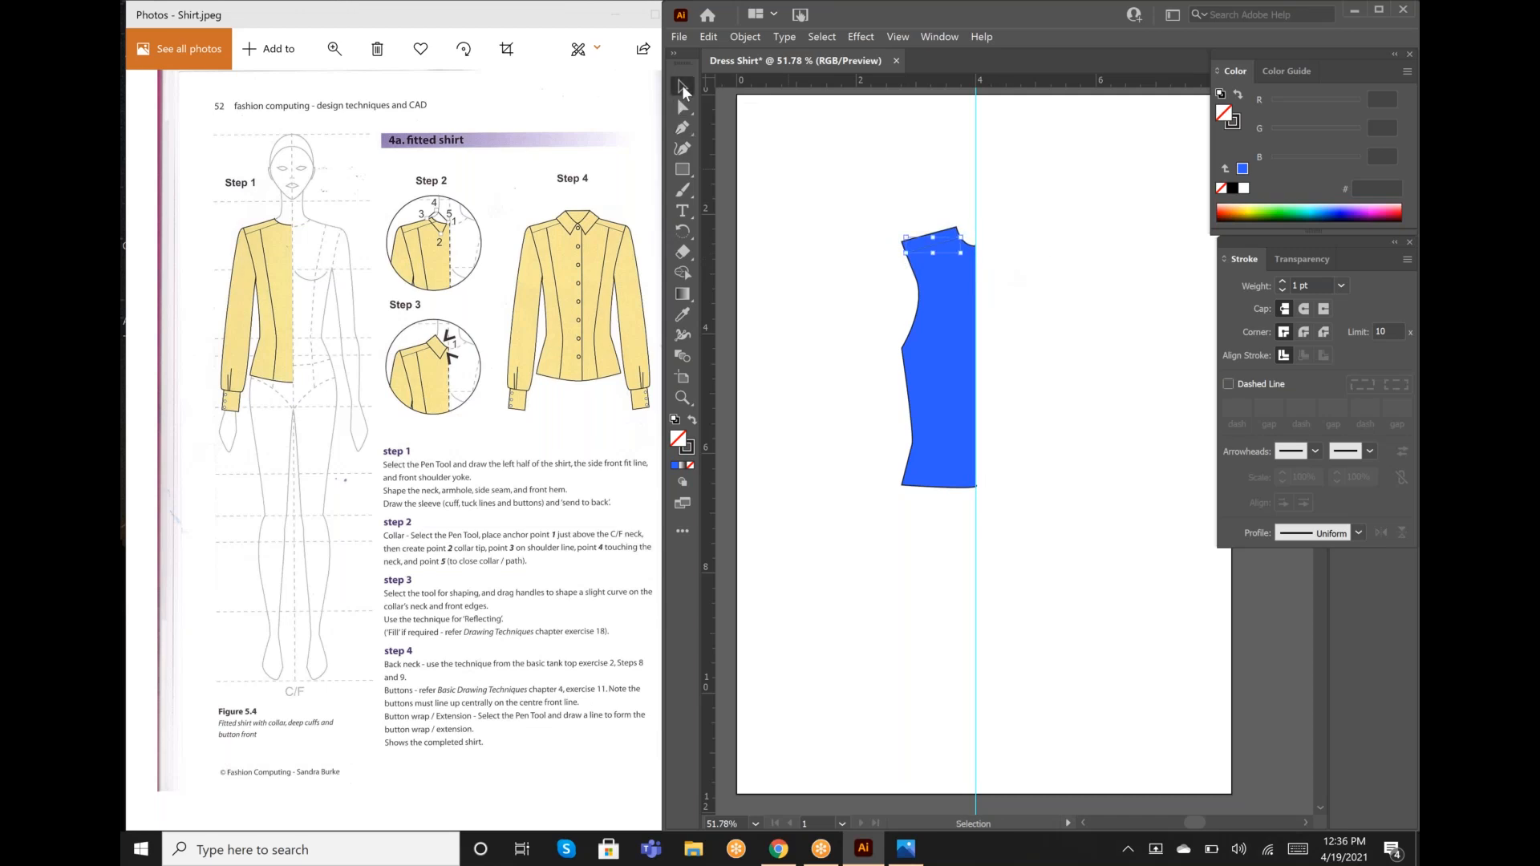
Step: Draw the side front seam line with the Pen tool from the yoke line through the waist to the hem
left_click(687, 130)
left_click(930, 247)
left_click(928, 247)
key("ctrl+z")
key("alt")
left_click(925, 249)
left_click(924, 248)
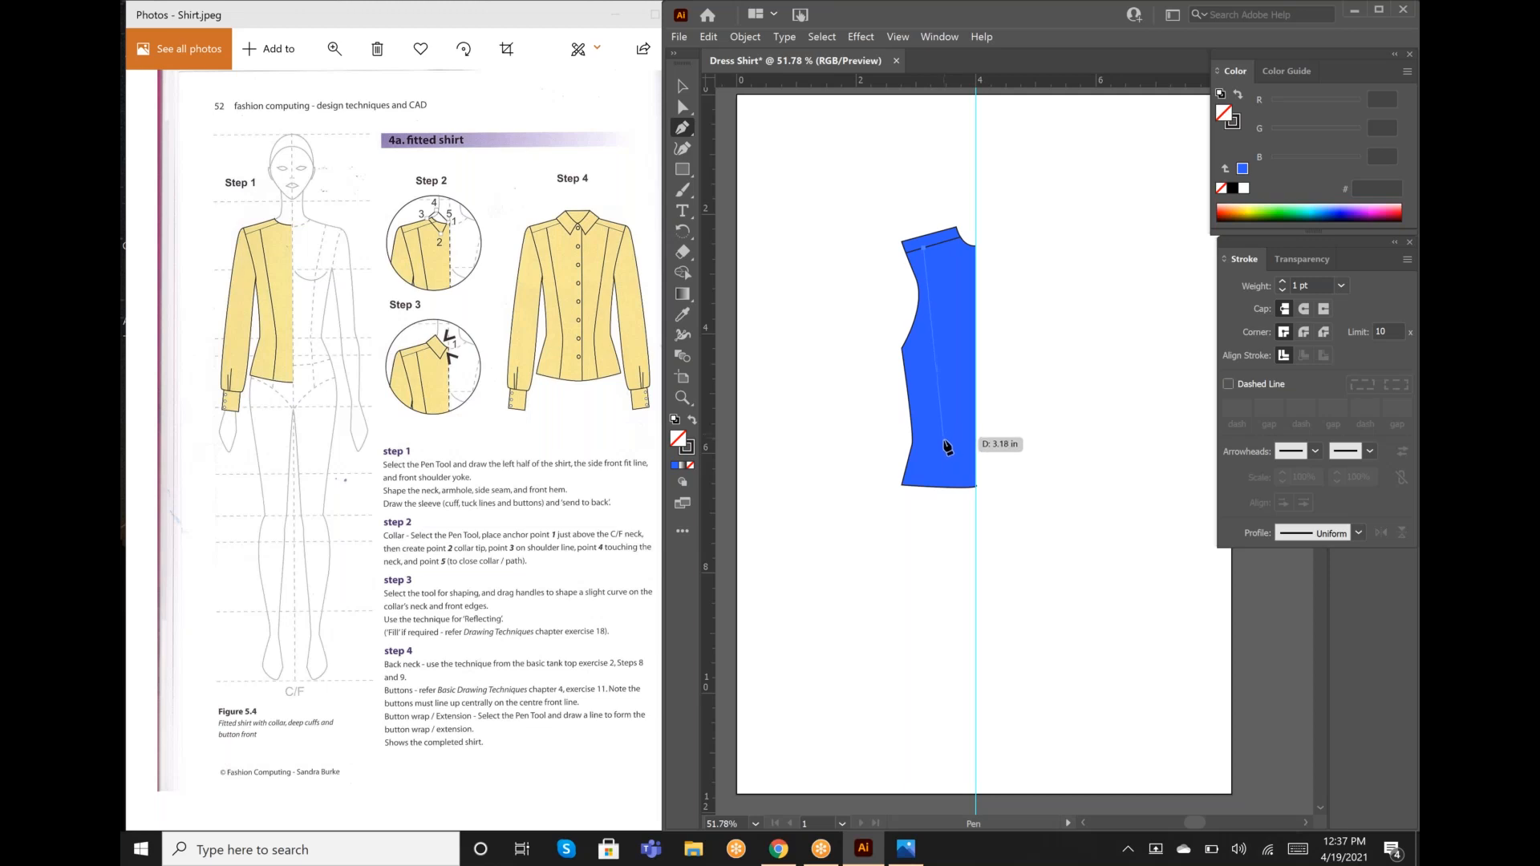
left_click(944, 440)
left_click(944, 487)
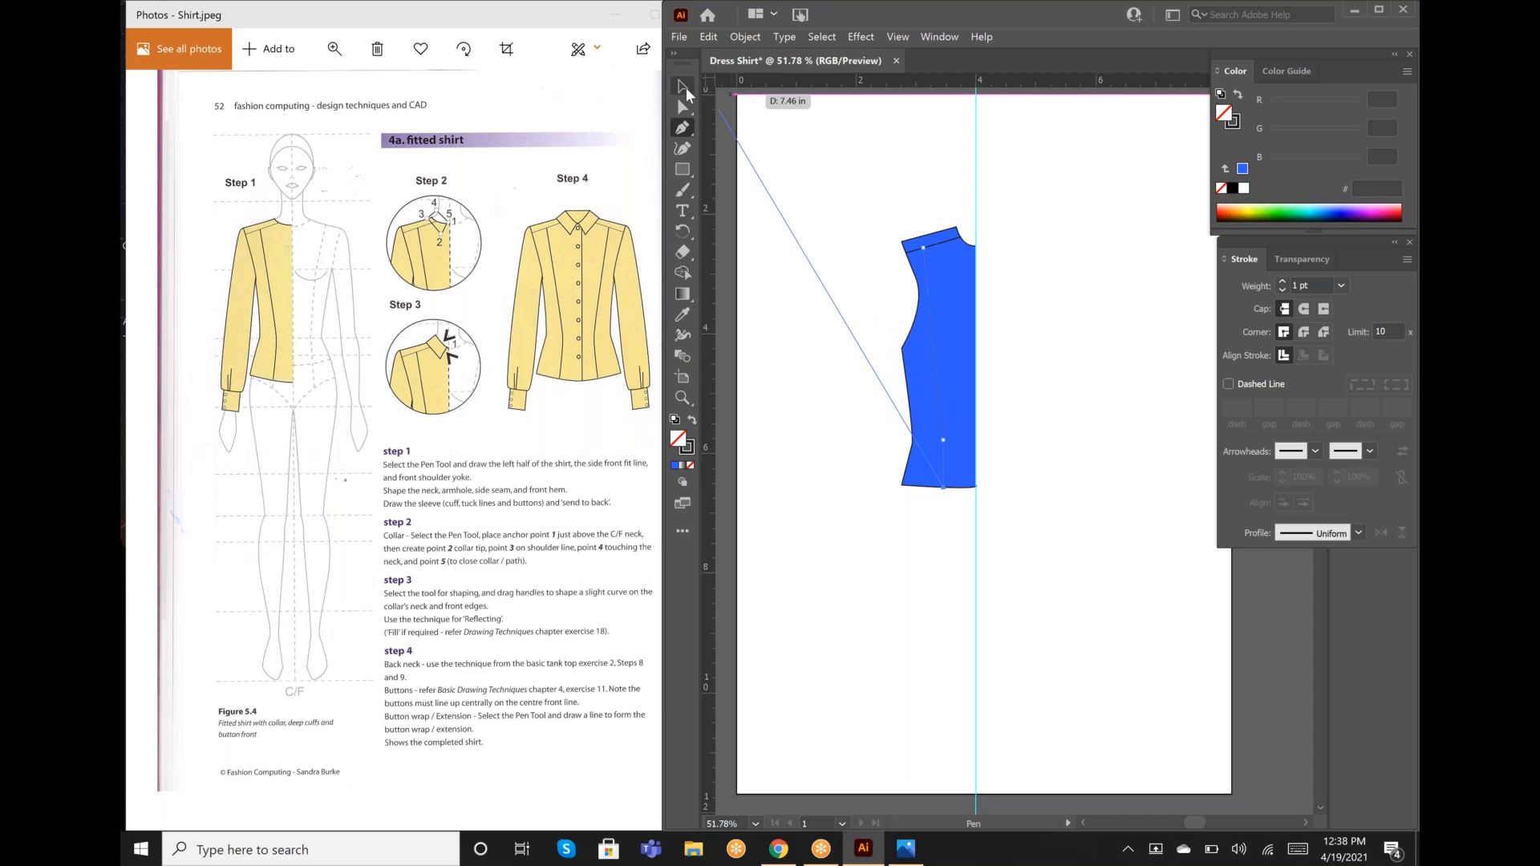
left_click(683, 87)
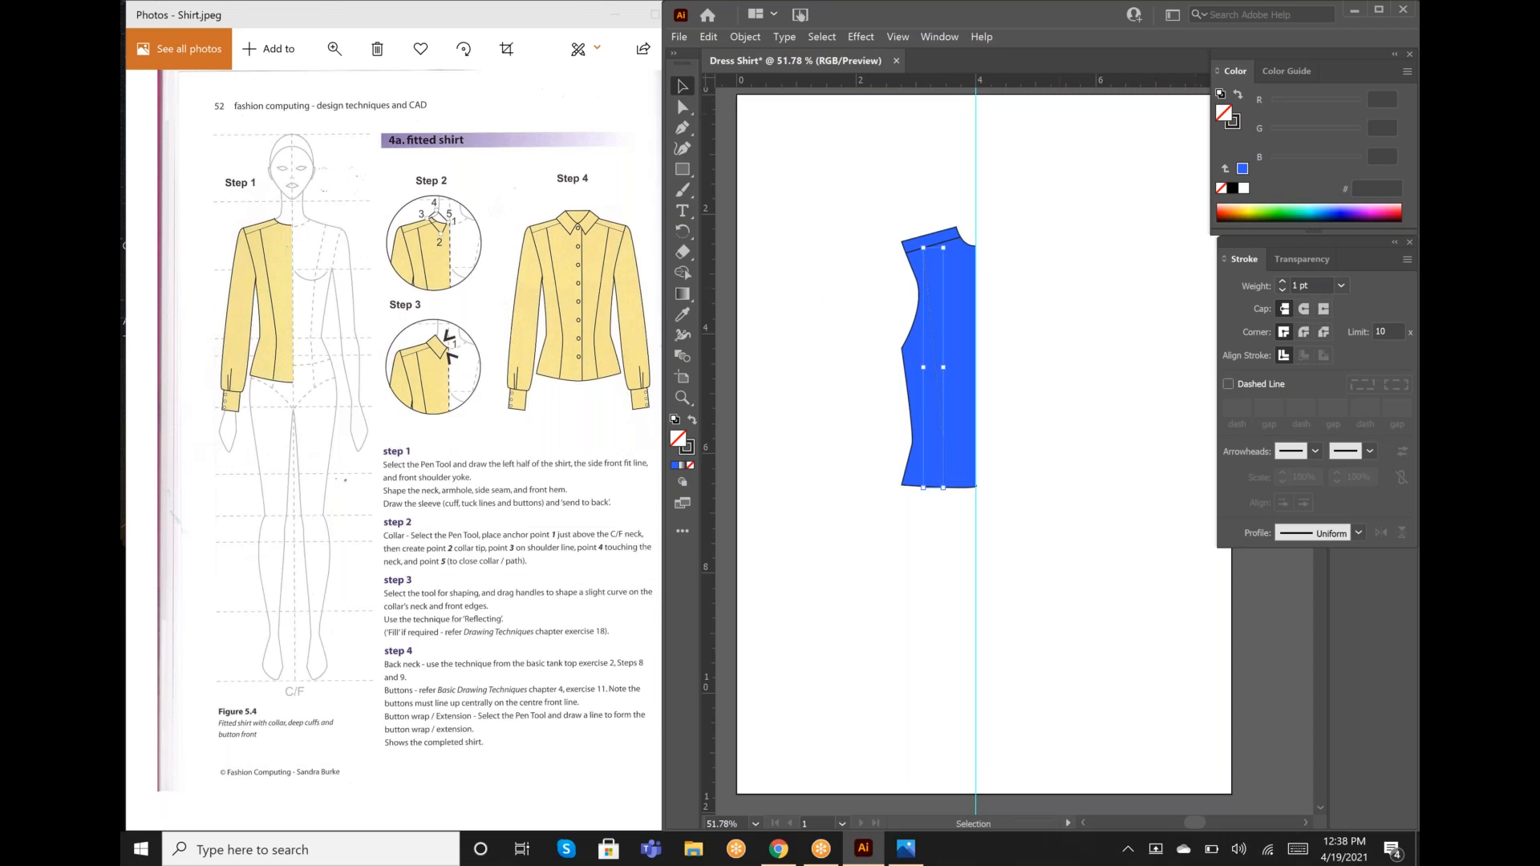
Step: Set the stroke weight of the side front seam and the yoke line to 2 pt and deselect them
left_click(927, 356)
left_click(1341, 286)
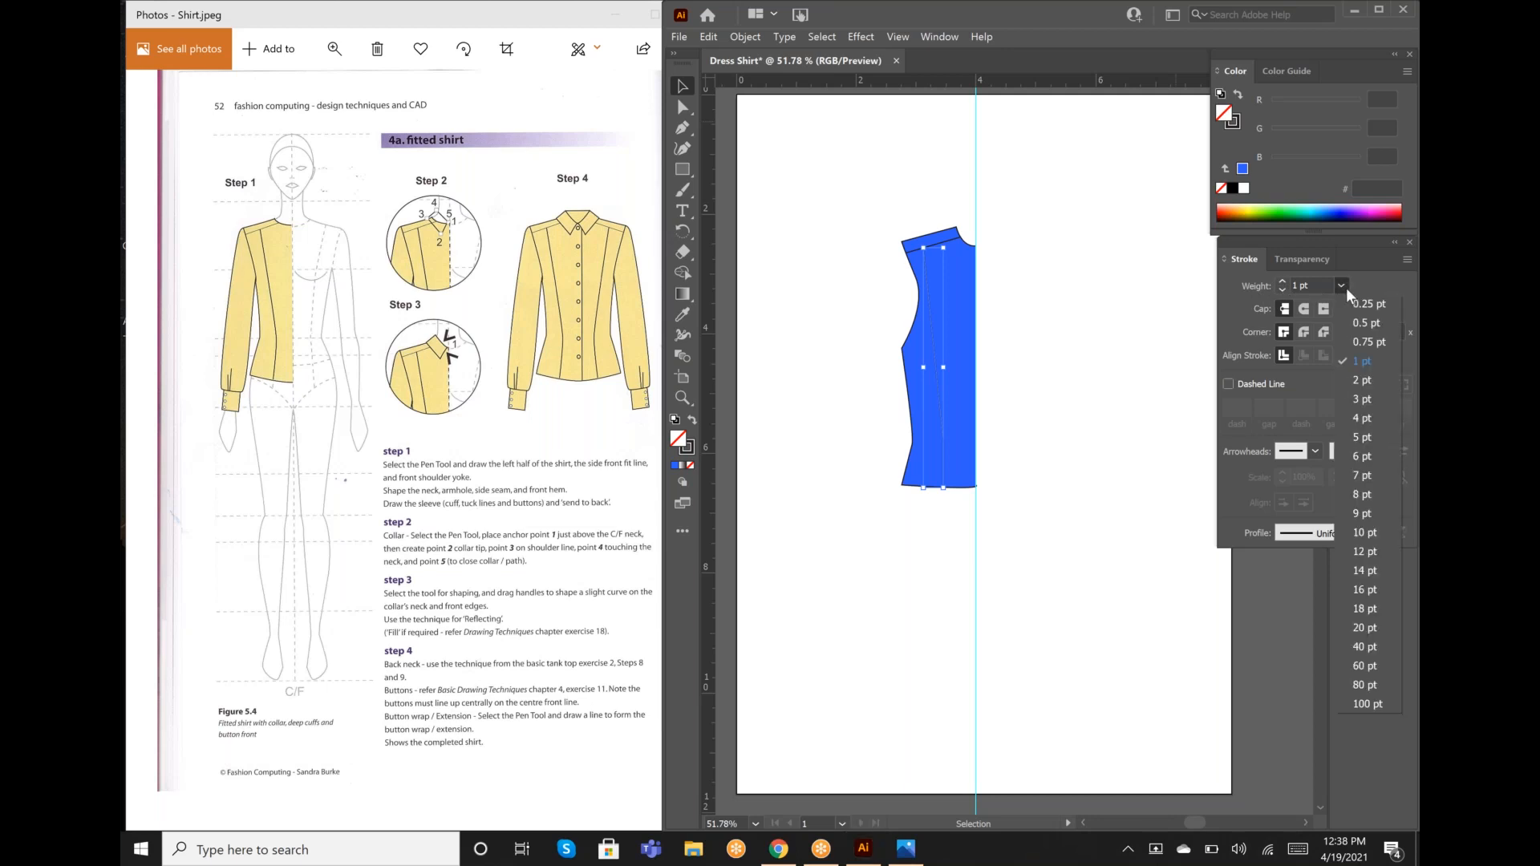
left_click(1362, 380)
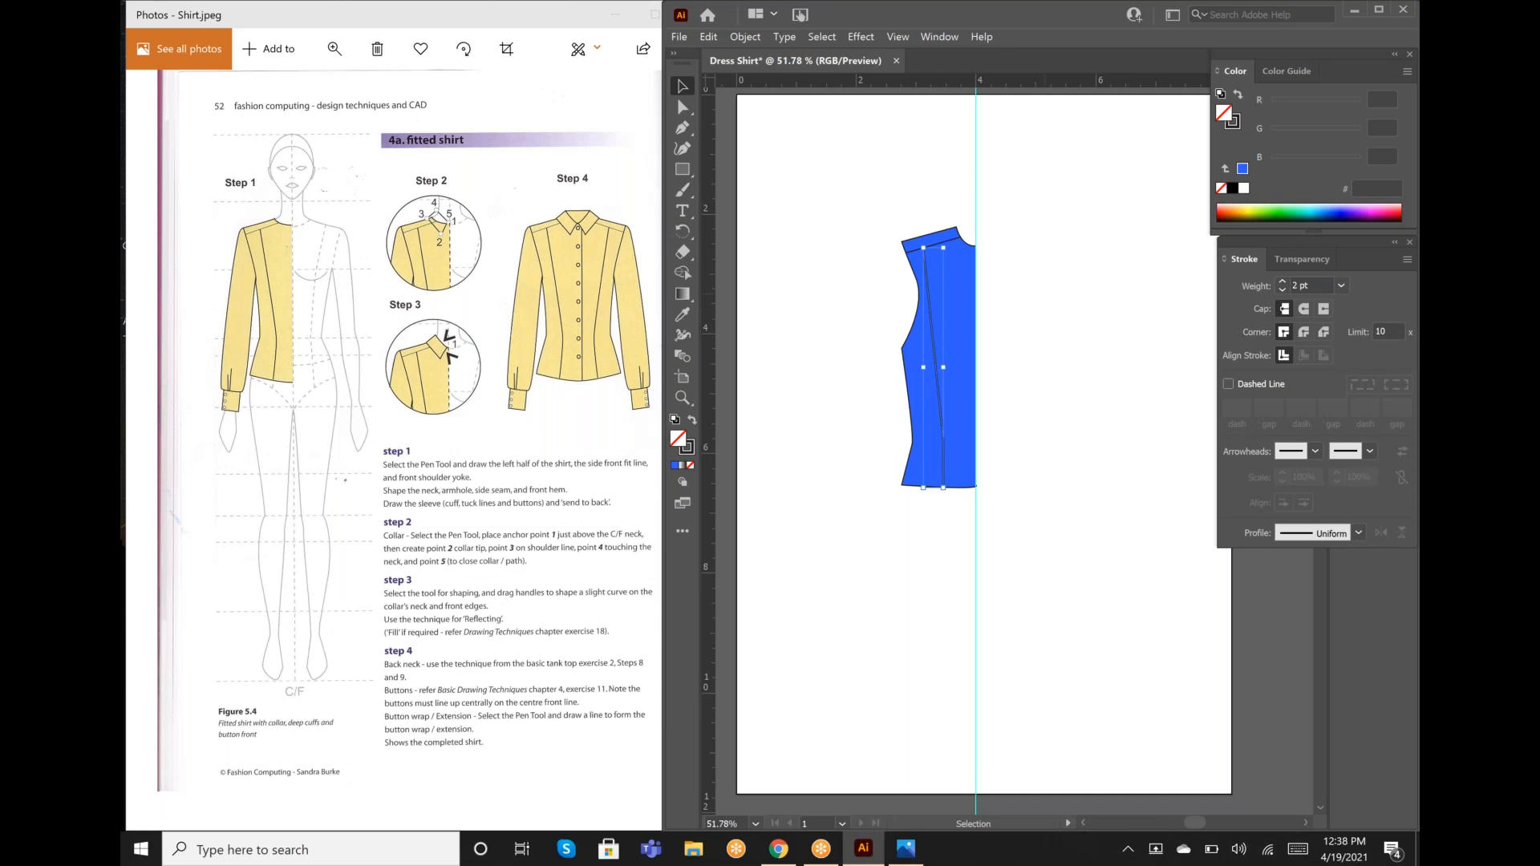
left_click(969, 238)
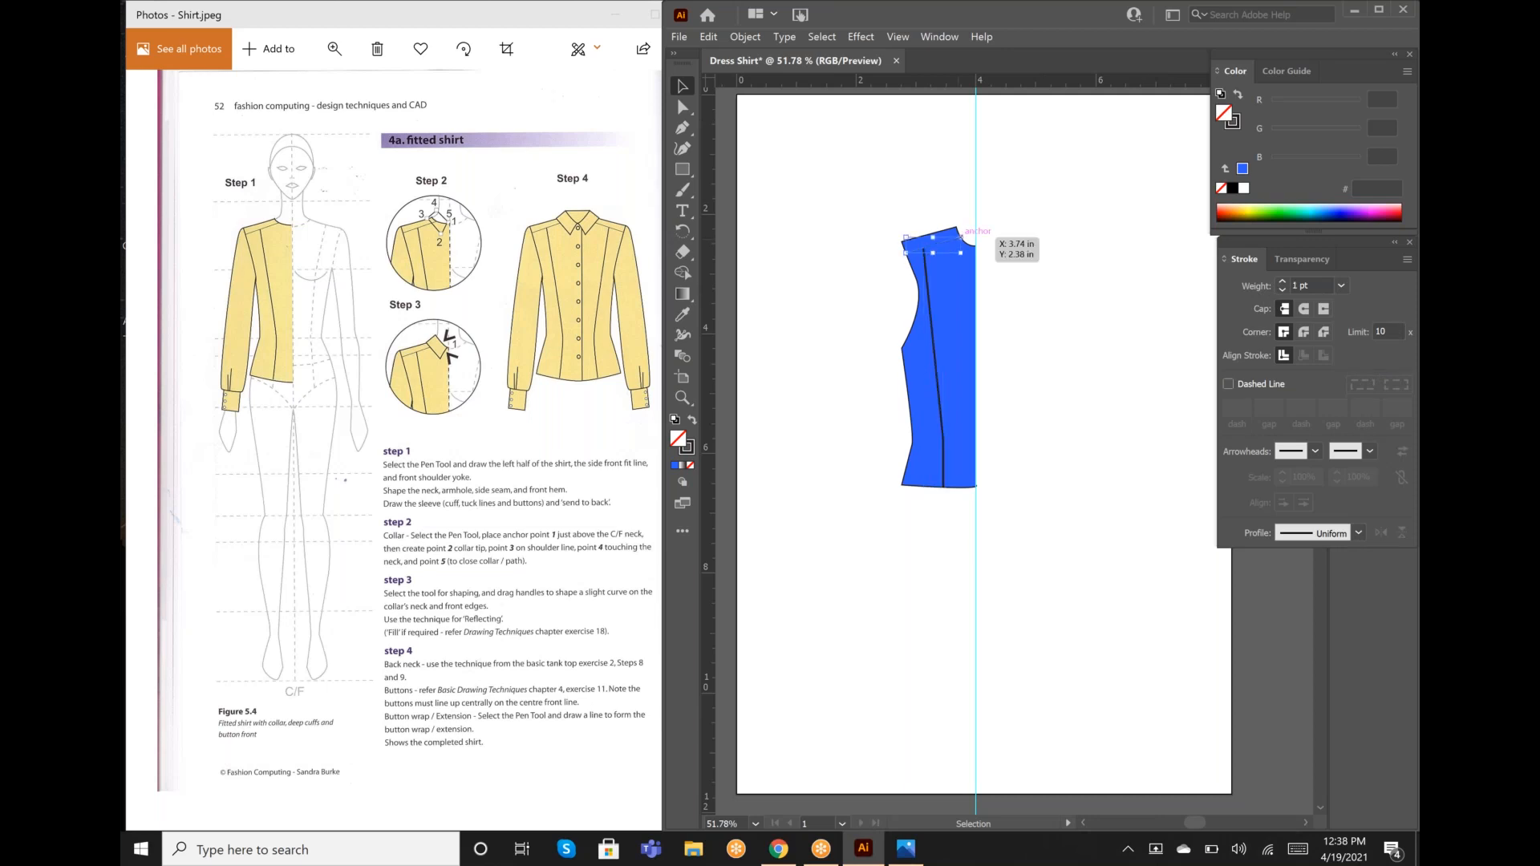
left_click(1341, 285)
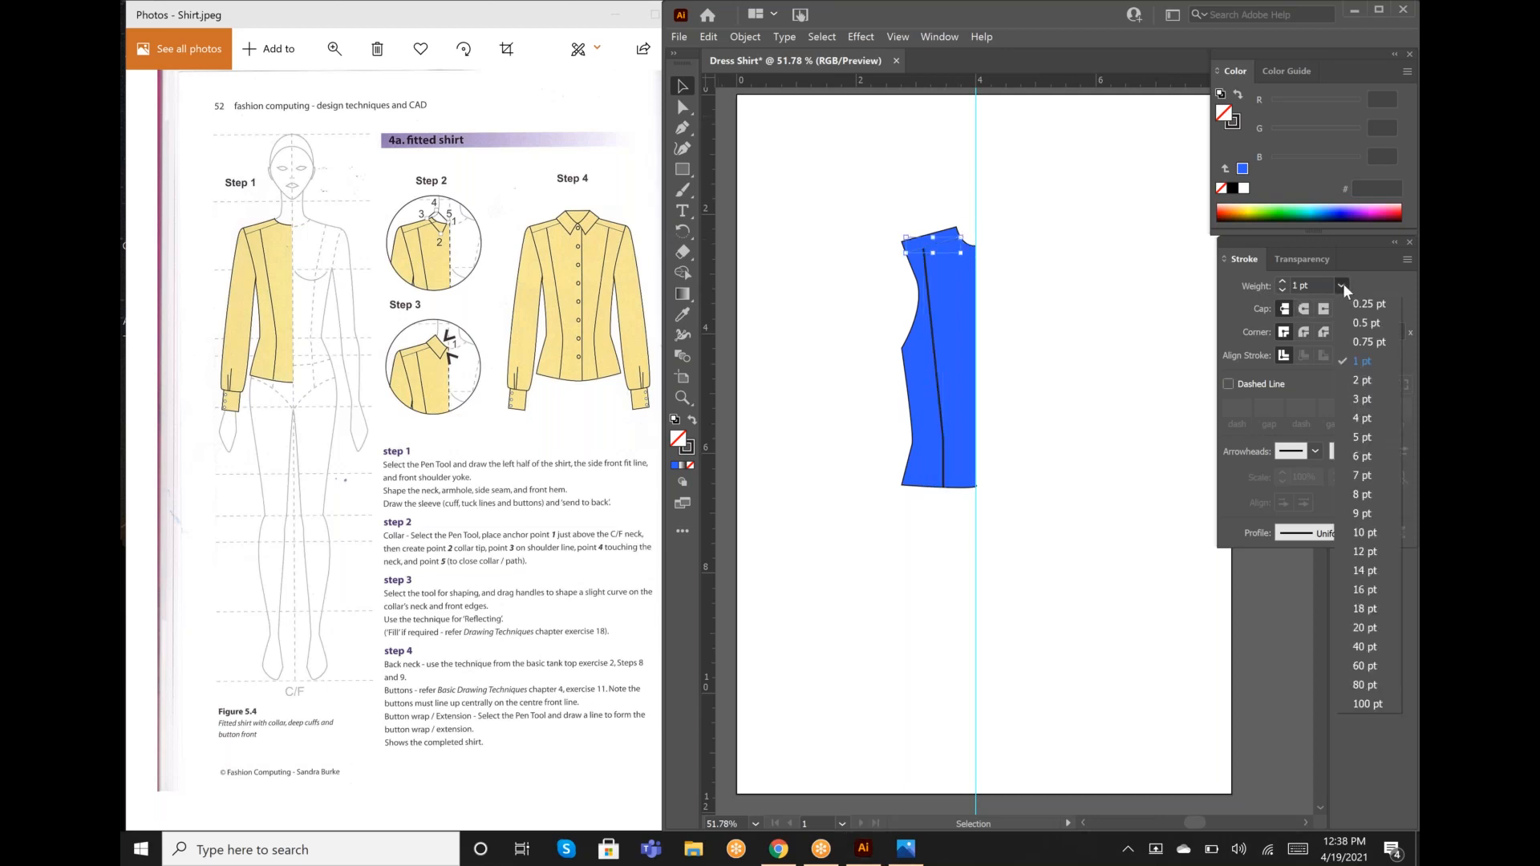
left_click(1360, 381)
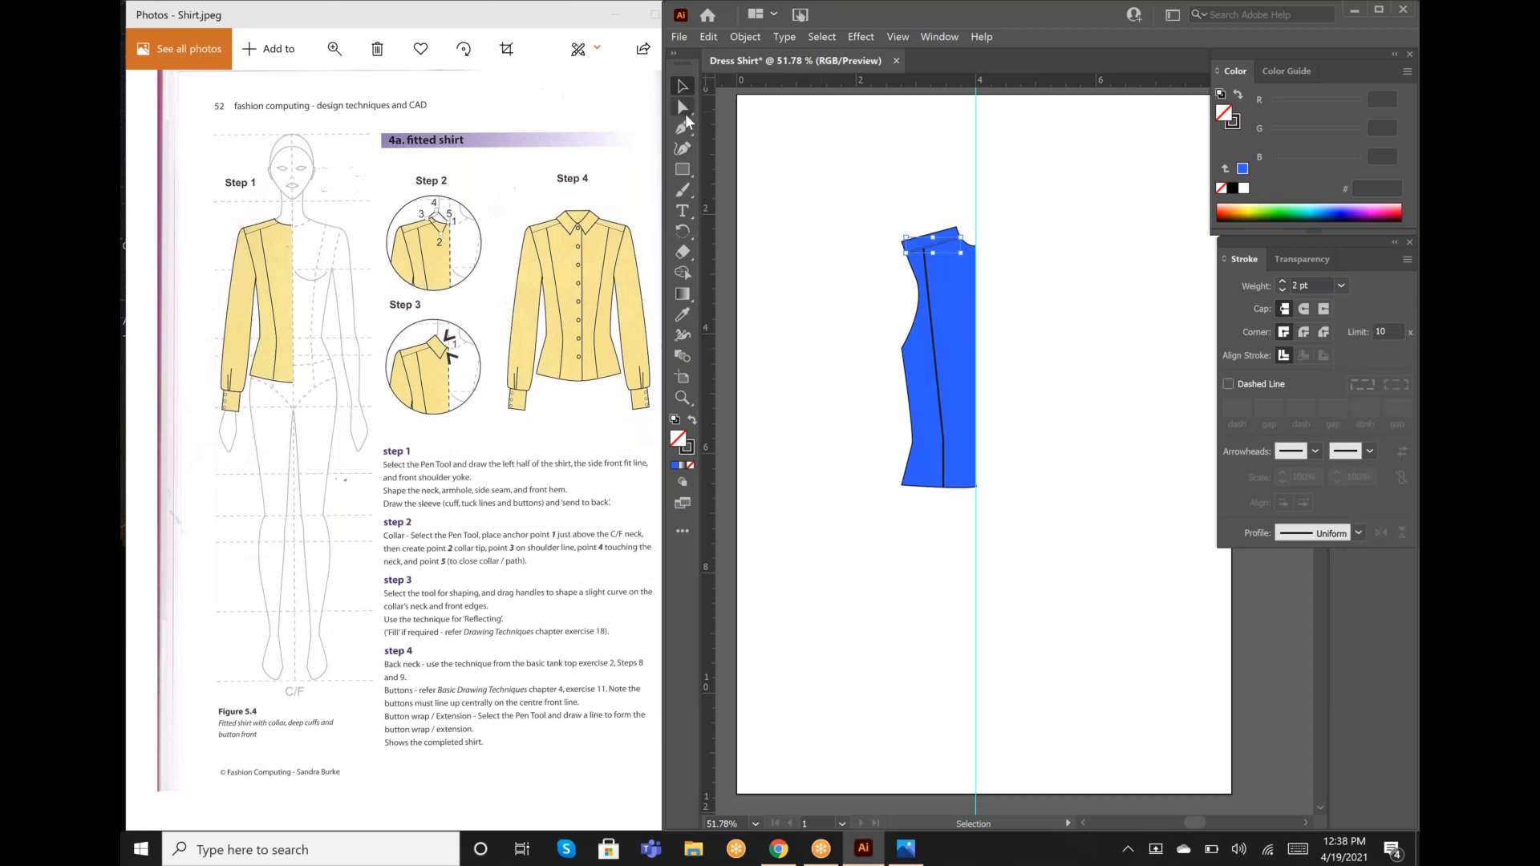
left_click(812, 232)
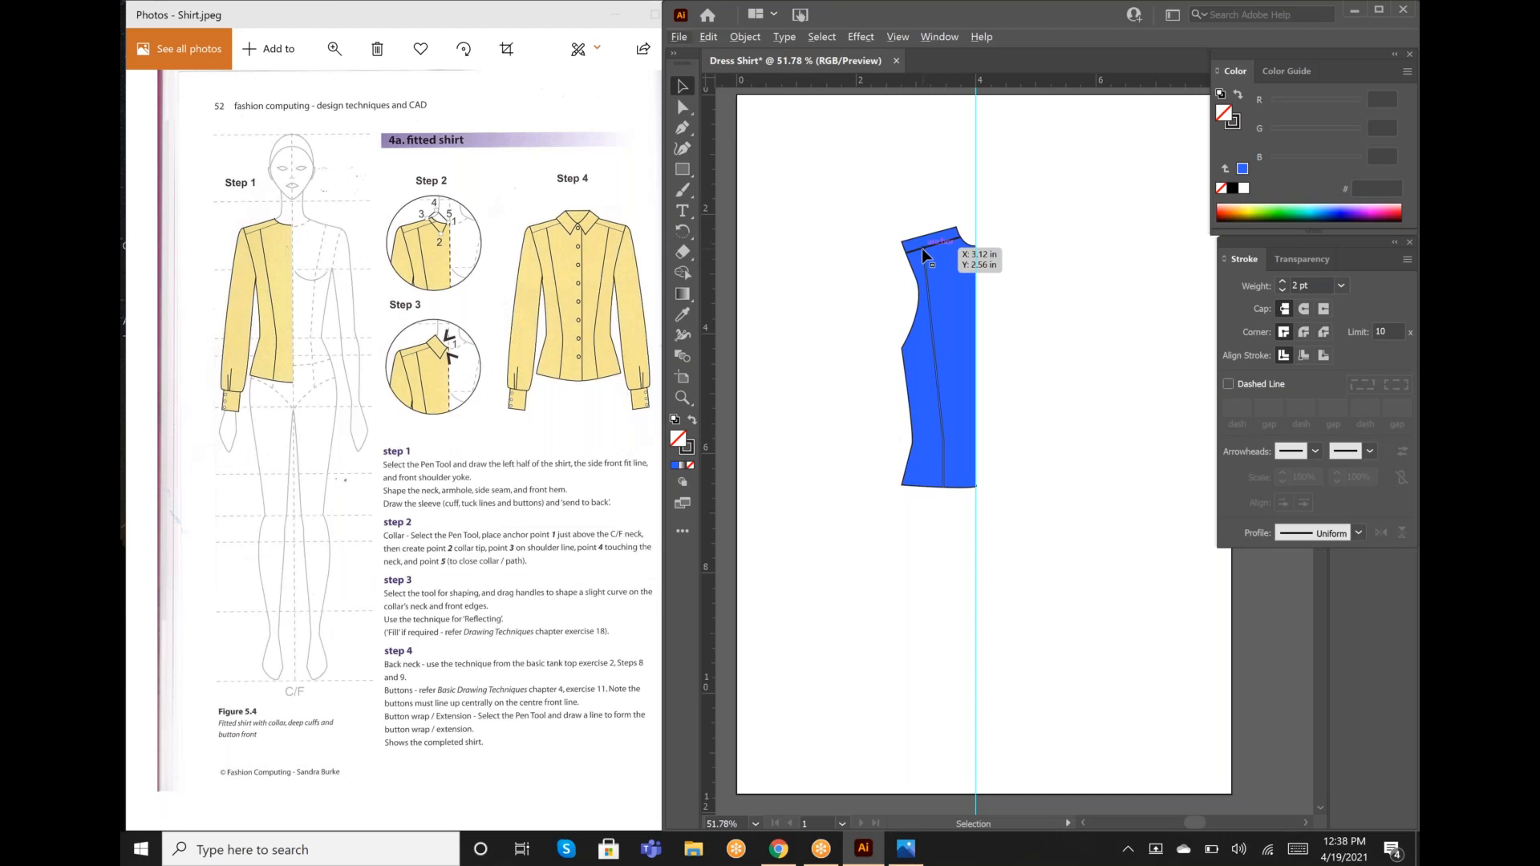
Step: Move the upper end of the side front seam along the yoke line toward the neckline
left_click(679, 101)
left_click(677, 98)
left_click(770, 179)
left_click(683, 127)
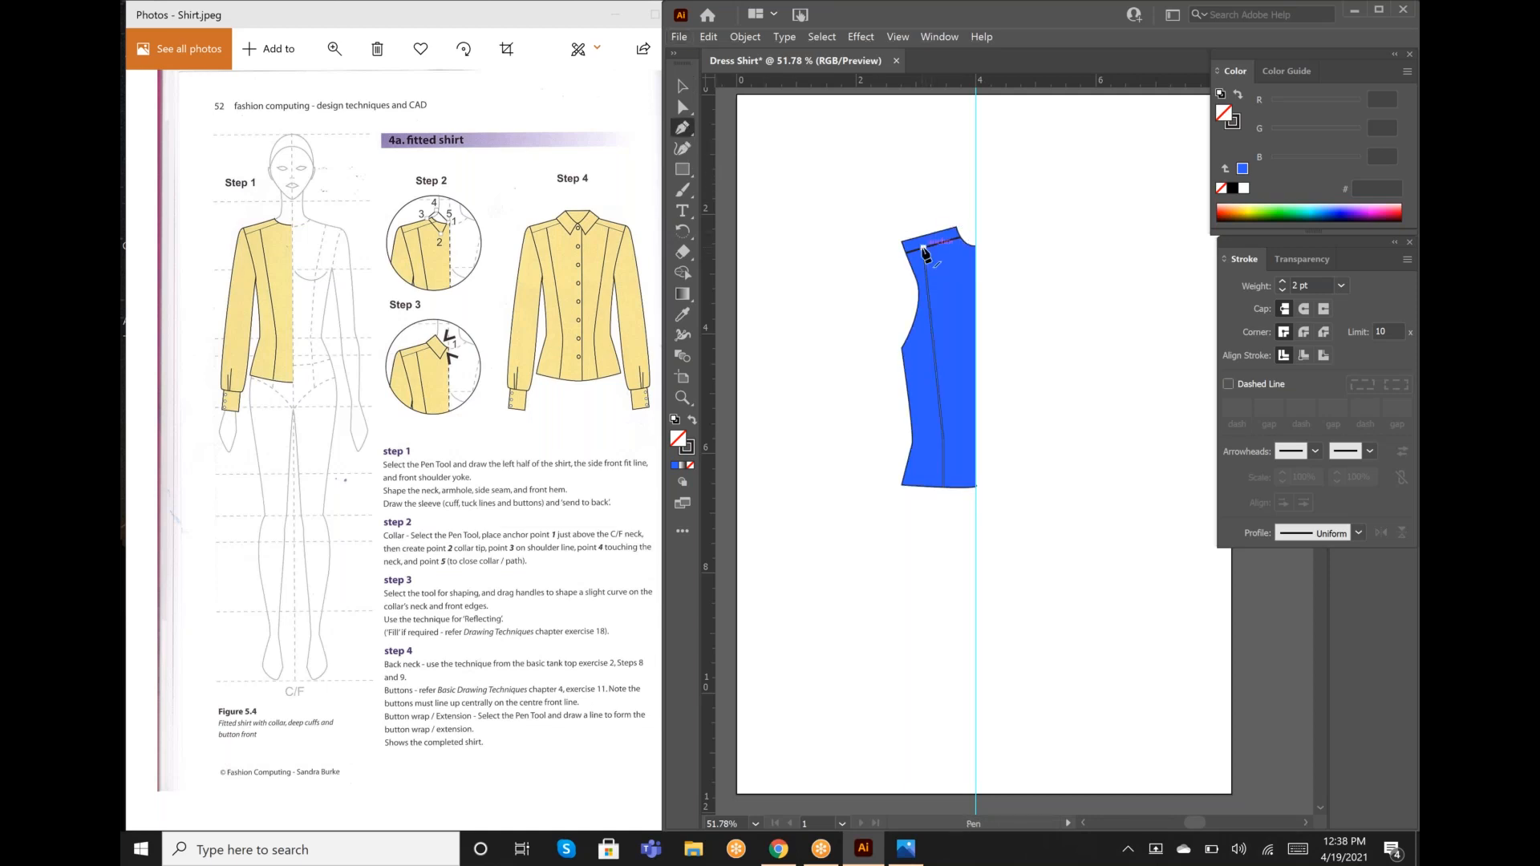
key("ctrl")
key("alt")
left_click(943, 440)
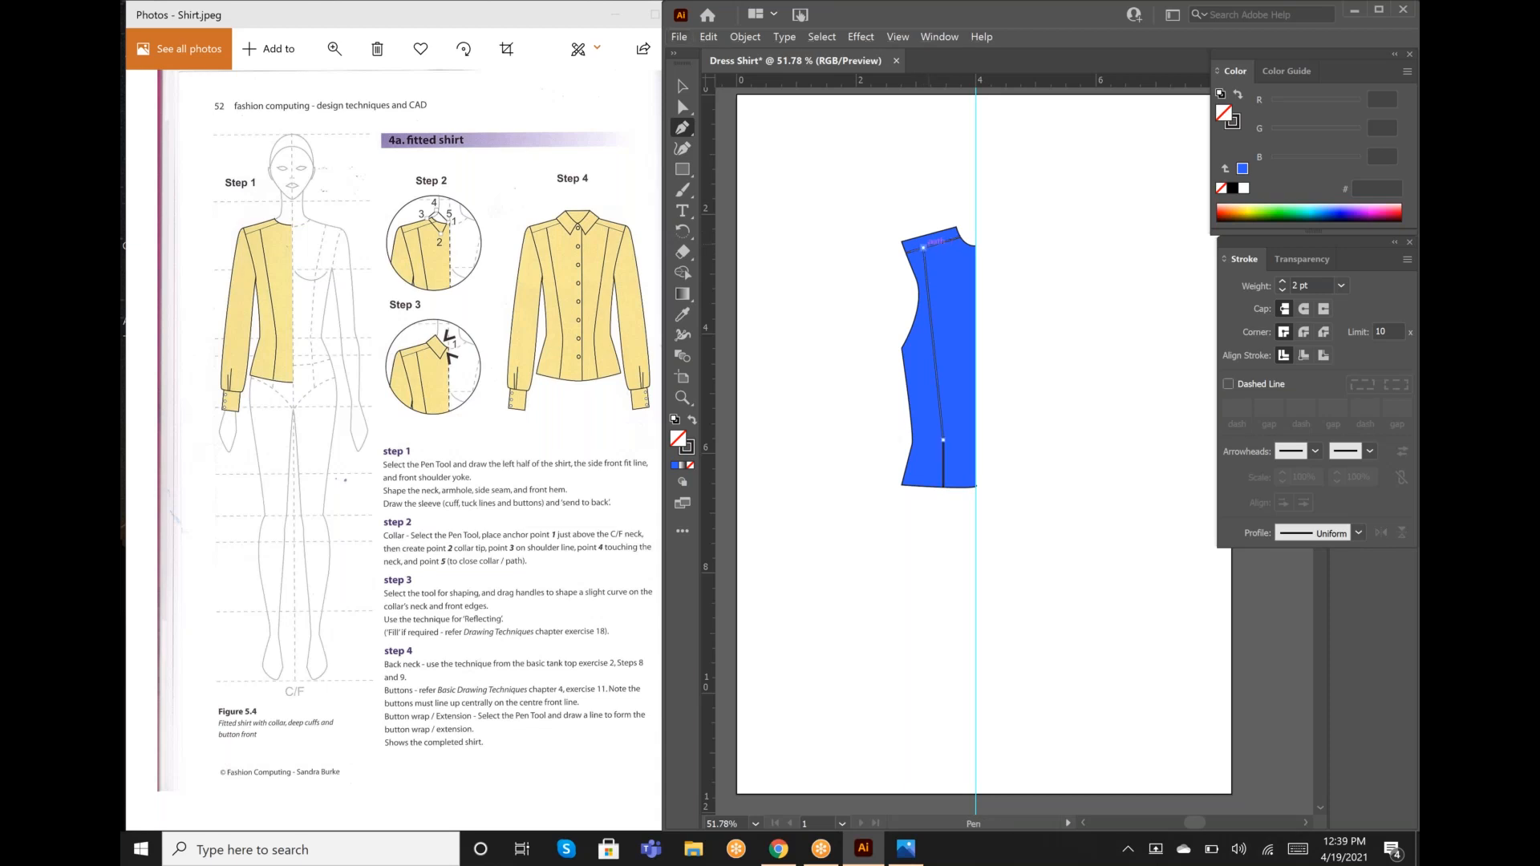
left_click(923, 248)
left_click(924, 248)
key("ctrl")
left_click_drag(924, 248, 927, 251)
left_click_drag(929, 249, 931, 244)
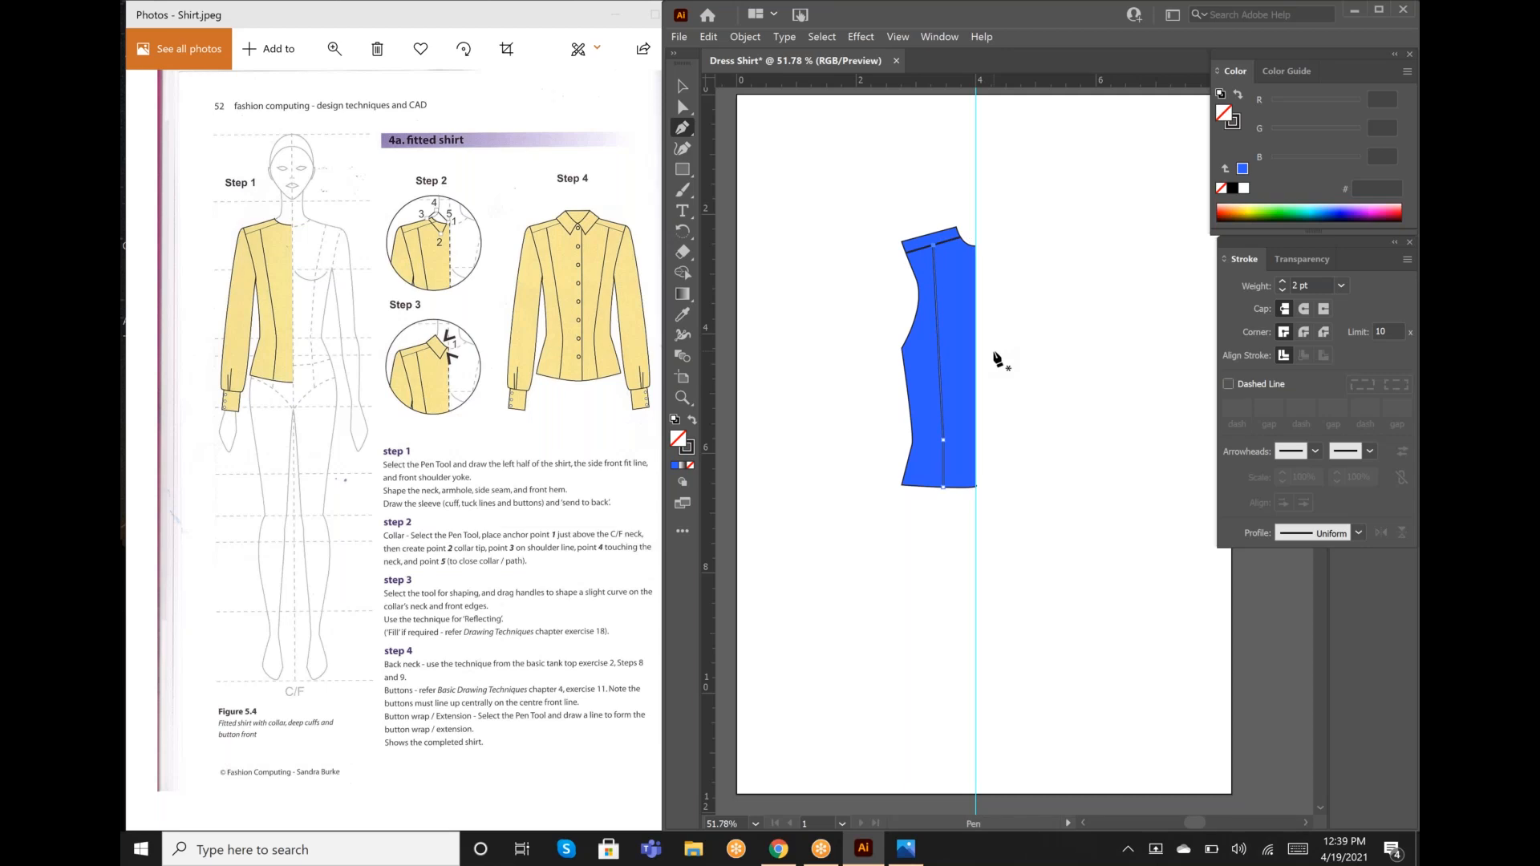
Step: Fine-tune the side front seam's upper end on the yoke line and shift its hem end toward the side seam
key("ctrl")
left_click(933, 247)
left_click_drag(932, 248, 931, 248)
left_click_drag(927, 247, 928, 247)
left_click_drag(944, 487, 933, 487)
key("ctrl")
key("alt")
Step: Smooth the side front seam at its waist point with the Anchor Point tool and deselect the seam
left_click_drag(691, 134, 850, 126)
scroll(946, 442, "right", 1)
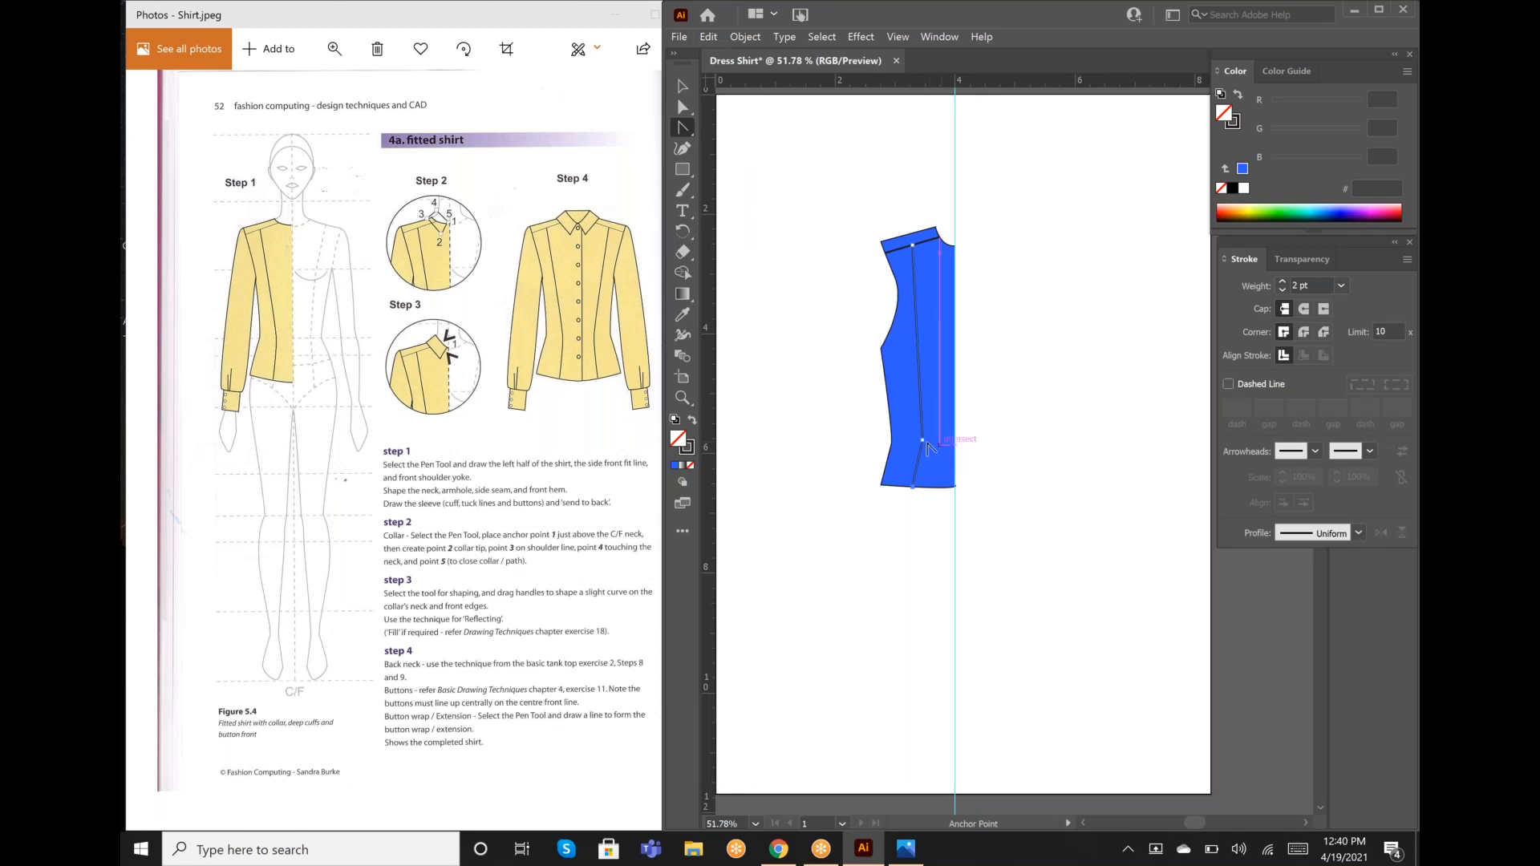
mouse_move(923, 441)
left_mouse_down()
mouse_move(927, 454)
mouse_move(925, 421)
left_mouse_up()
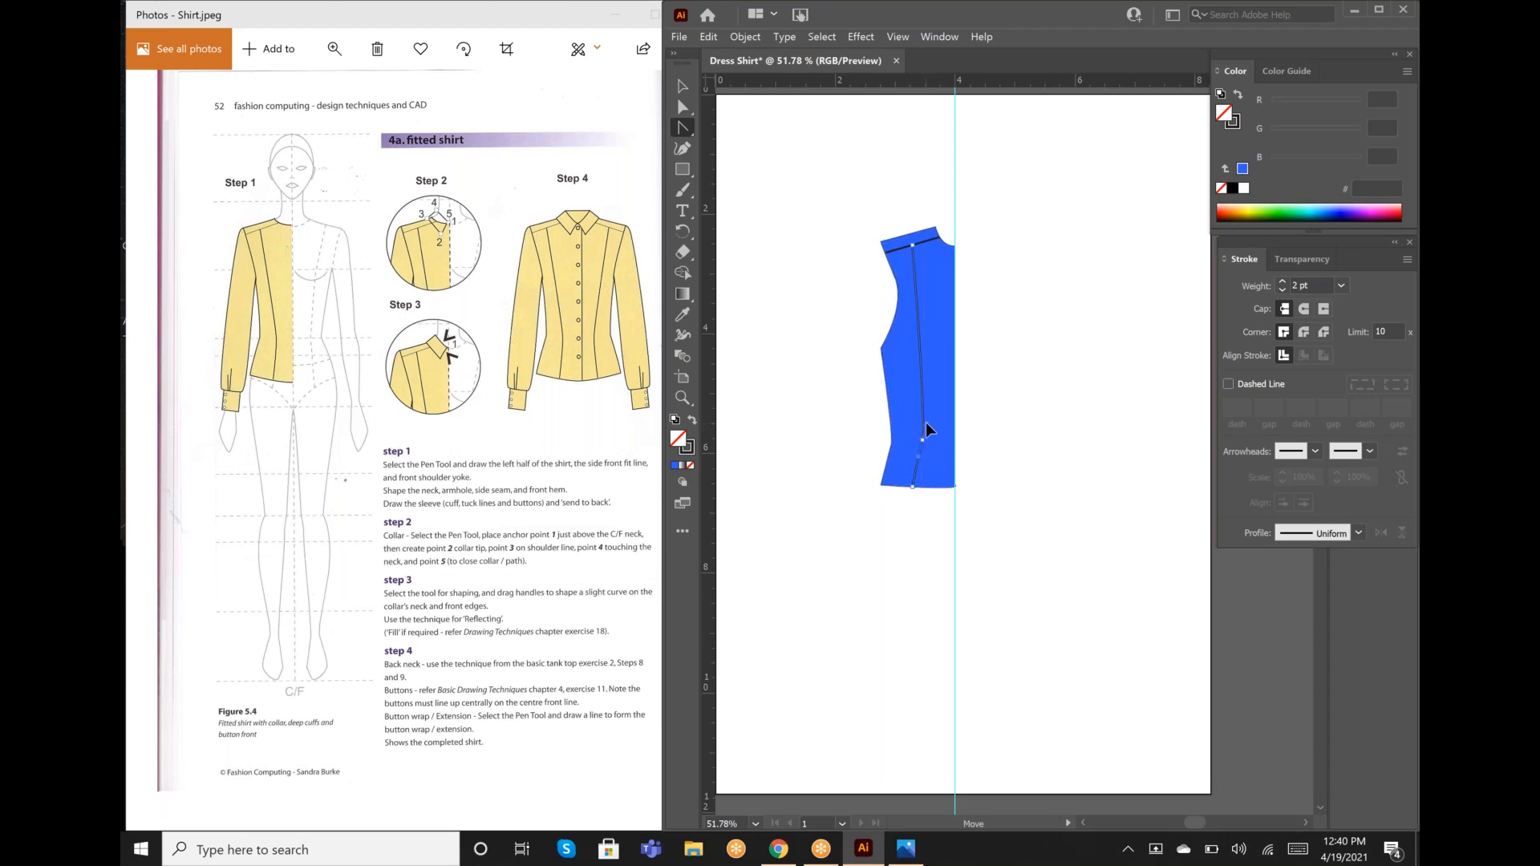
left_click(766, 141)
left_click(679, 90)
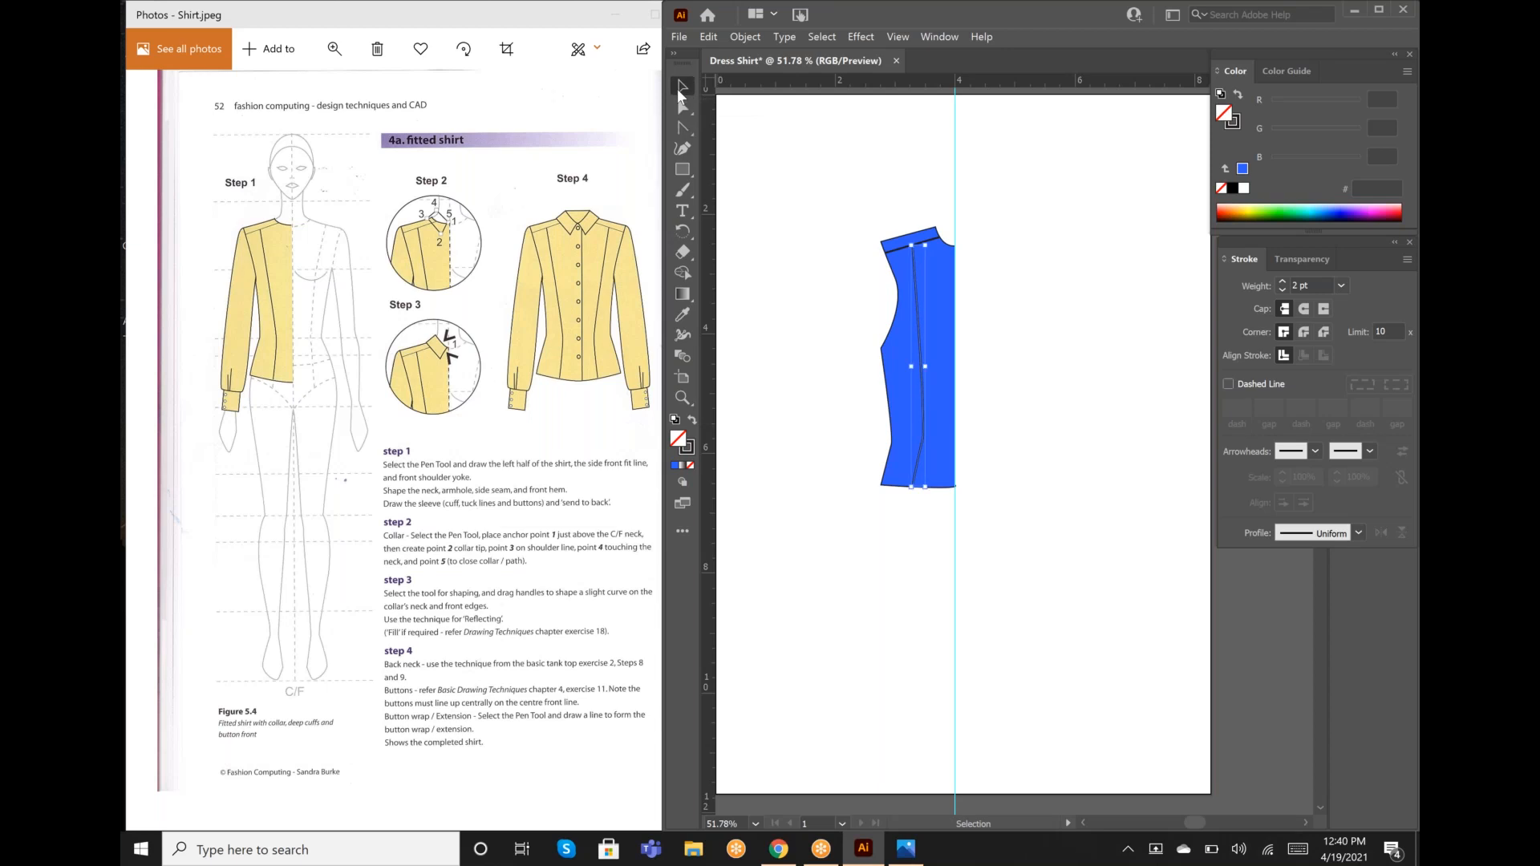
left_click(776, 329)
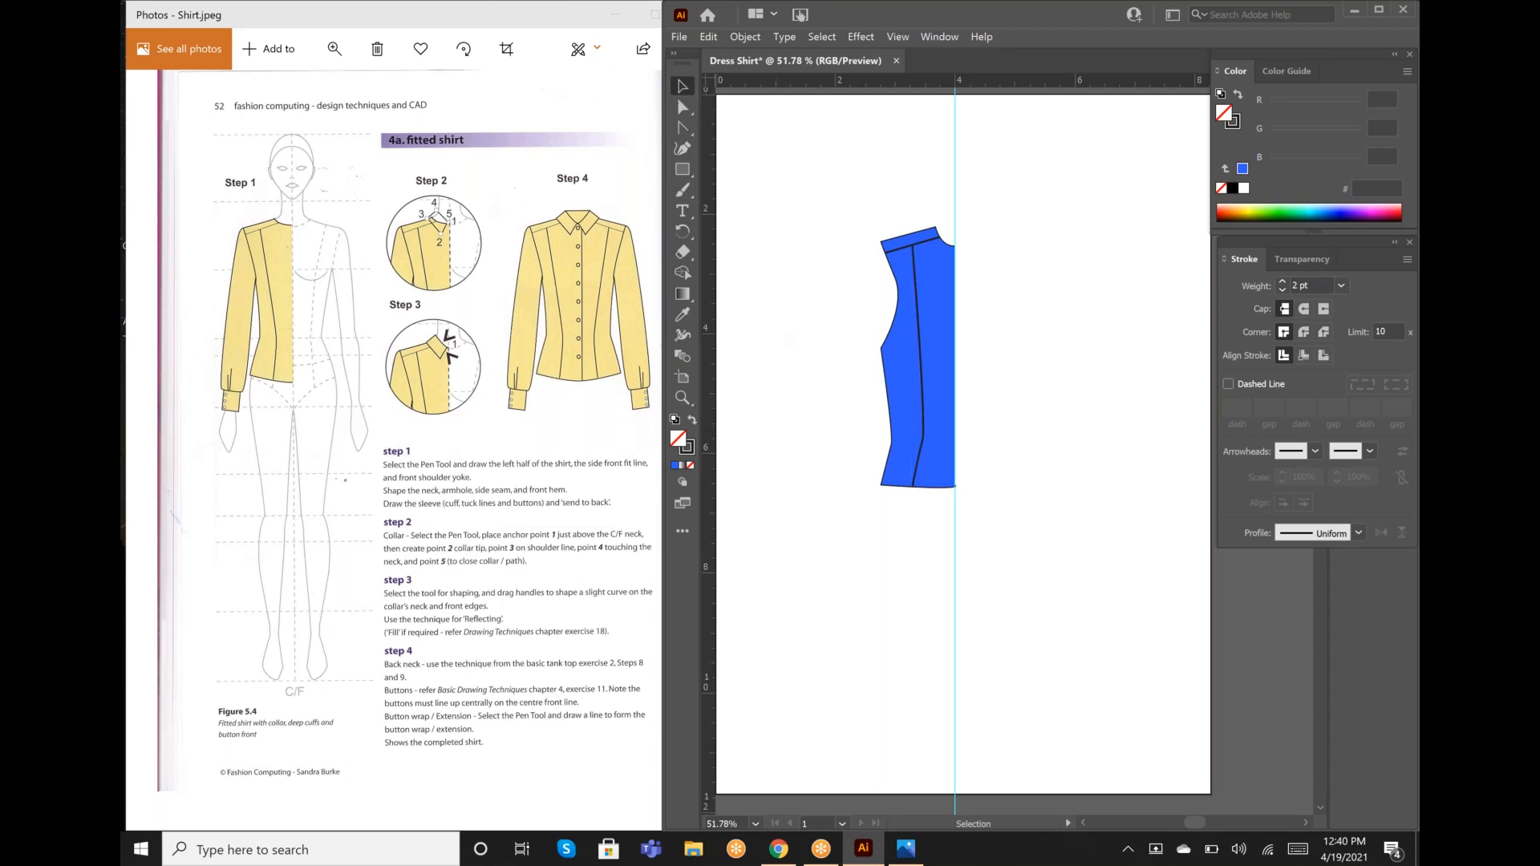
Step: Try a stronger curve at the side front seam's waist point and undo the change
left_click(681, 129)
left_click_drag(923, 440, 930, 419)
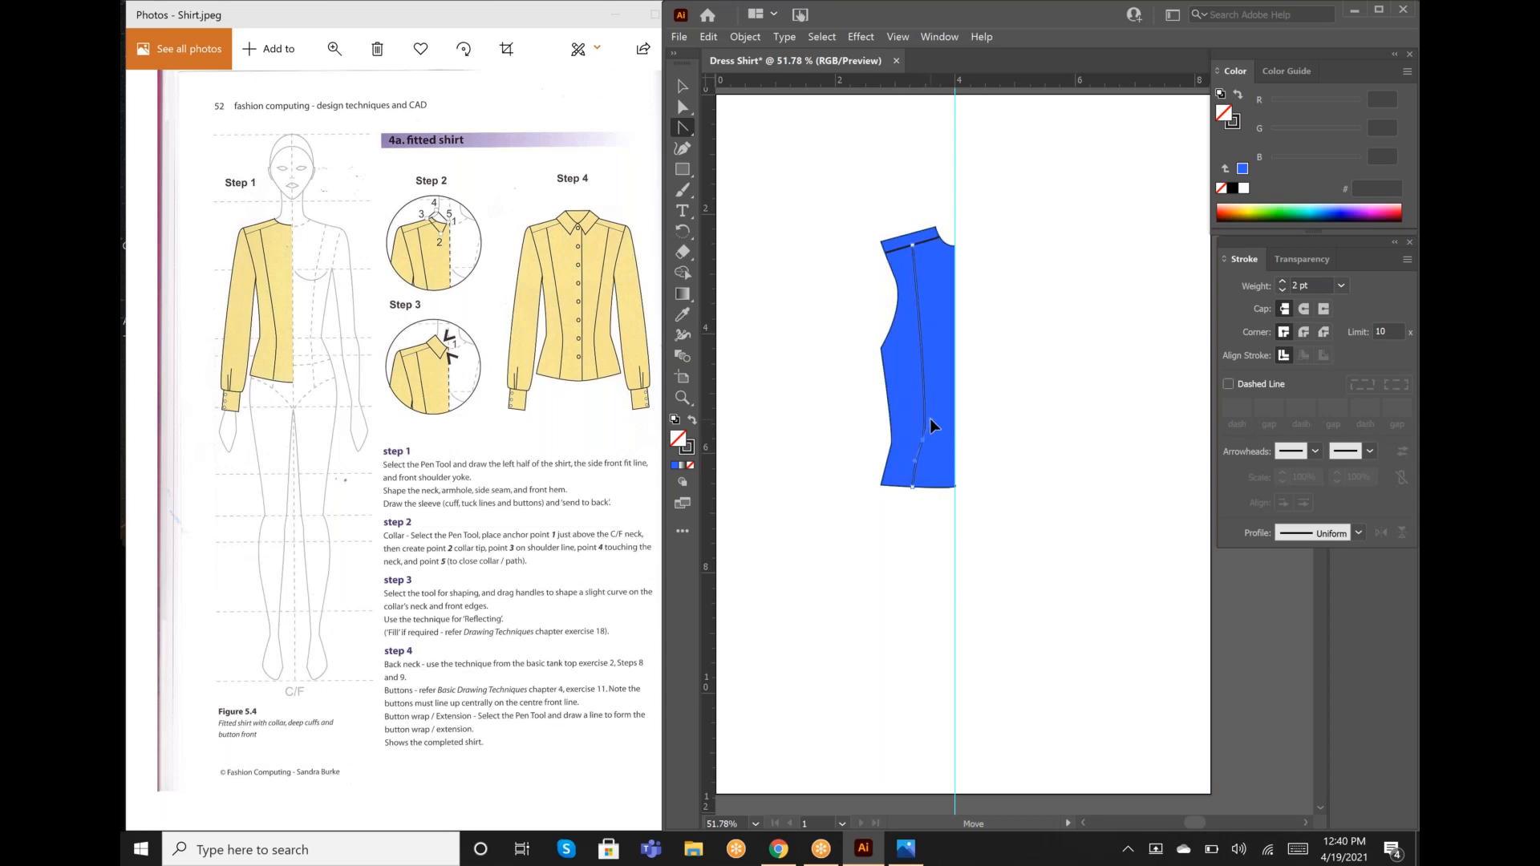
left_click(680, 83)
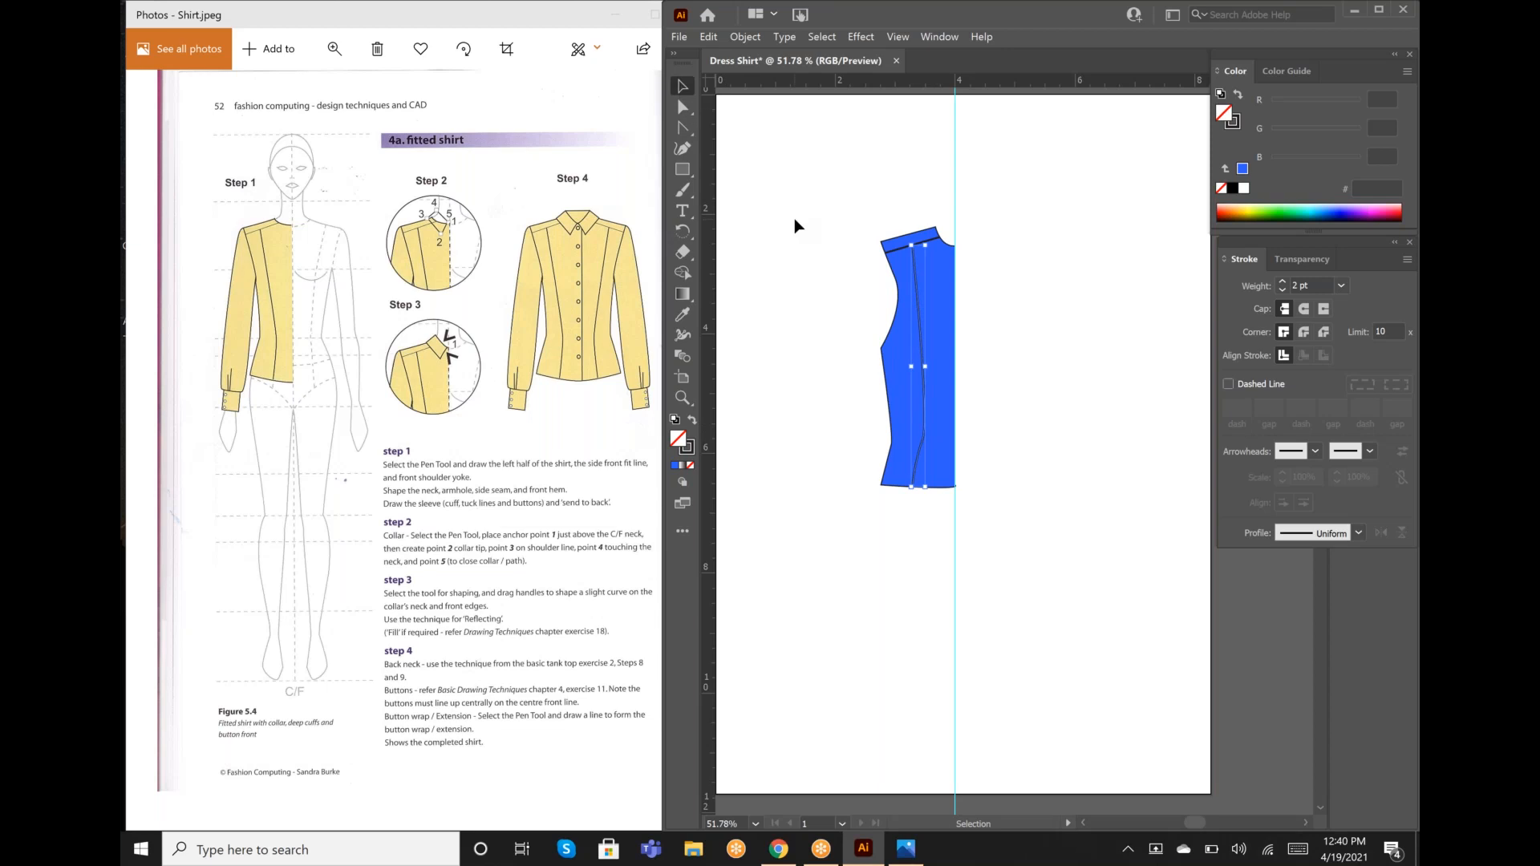
left_click(794, 219)
key("ctrl+z")
Step: Reshape the side front seam's waist point with short handles into a subtle vertical curve and deselect the seam
left_click(683, 127)
left_click_drag(922, 445, 925, 442)
left_click_drag(923, 436, 923, 430)
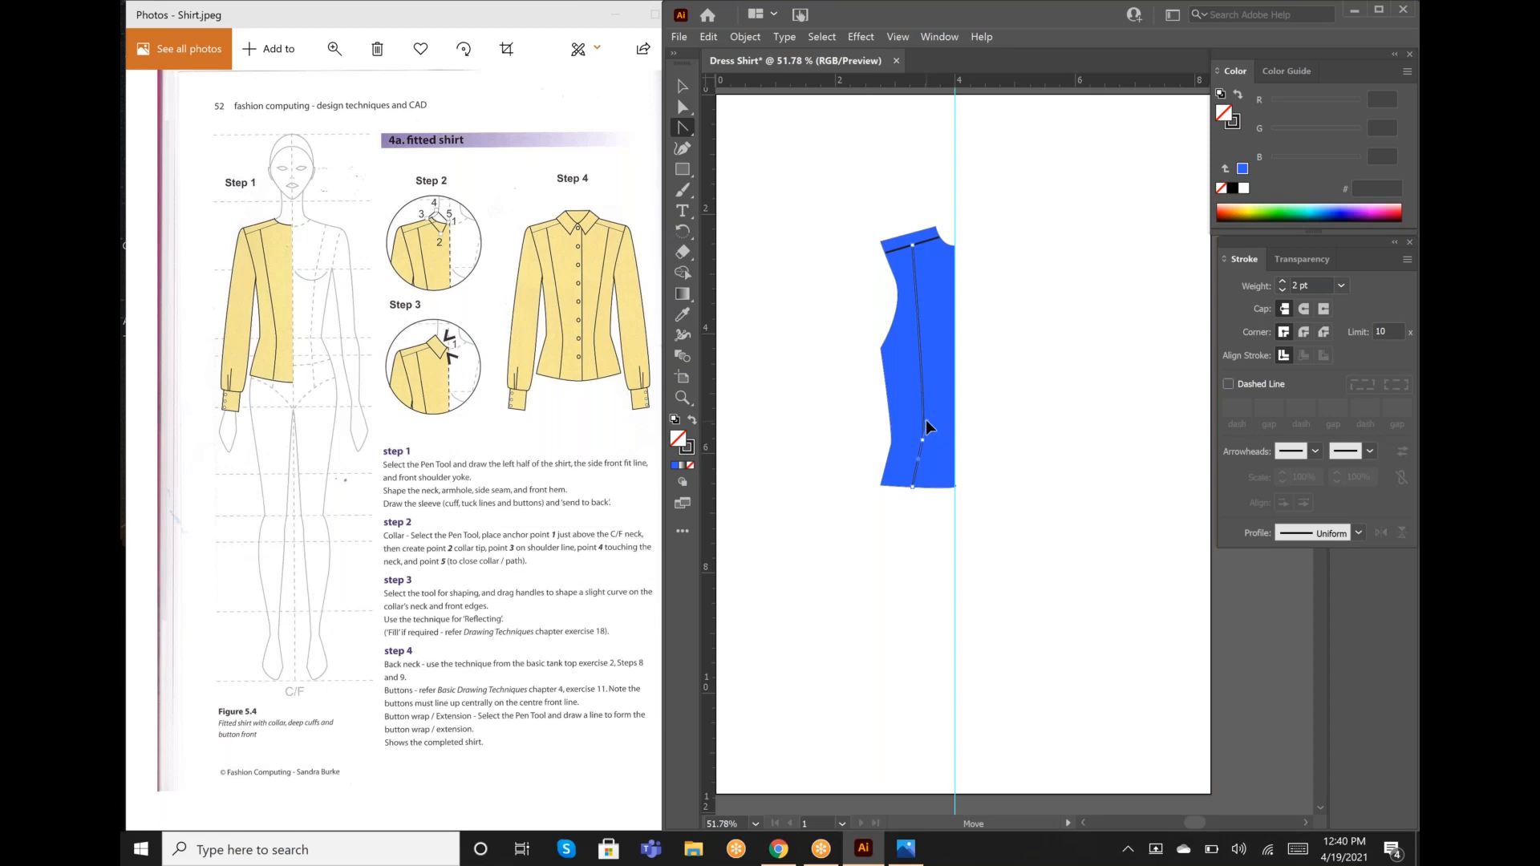
left_click(683, 86)
left_click(802, 241)
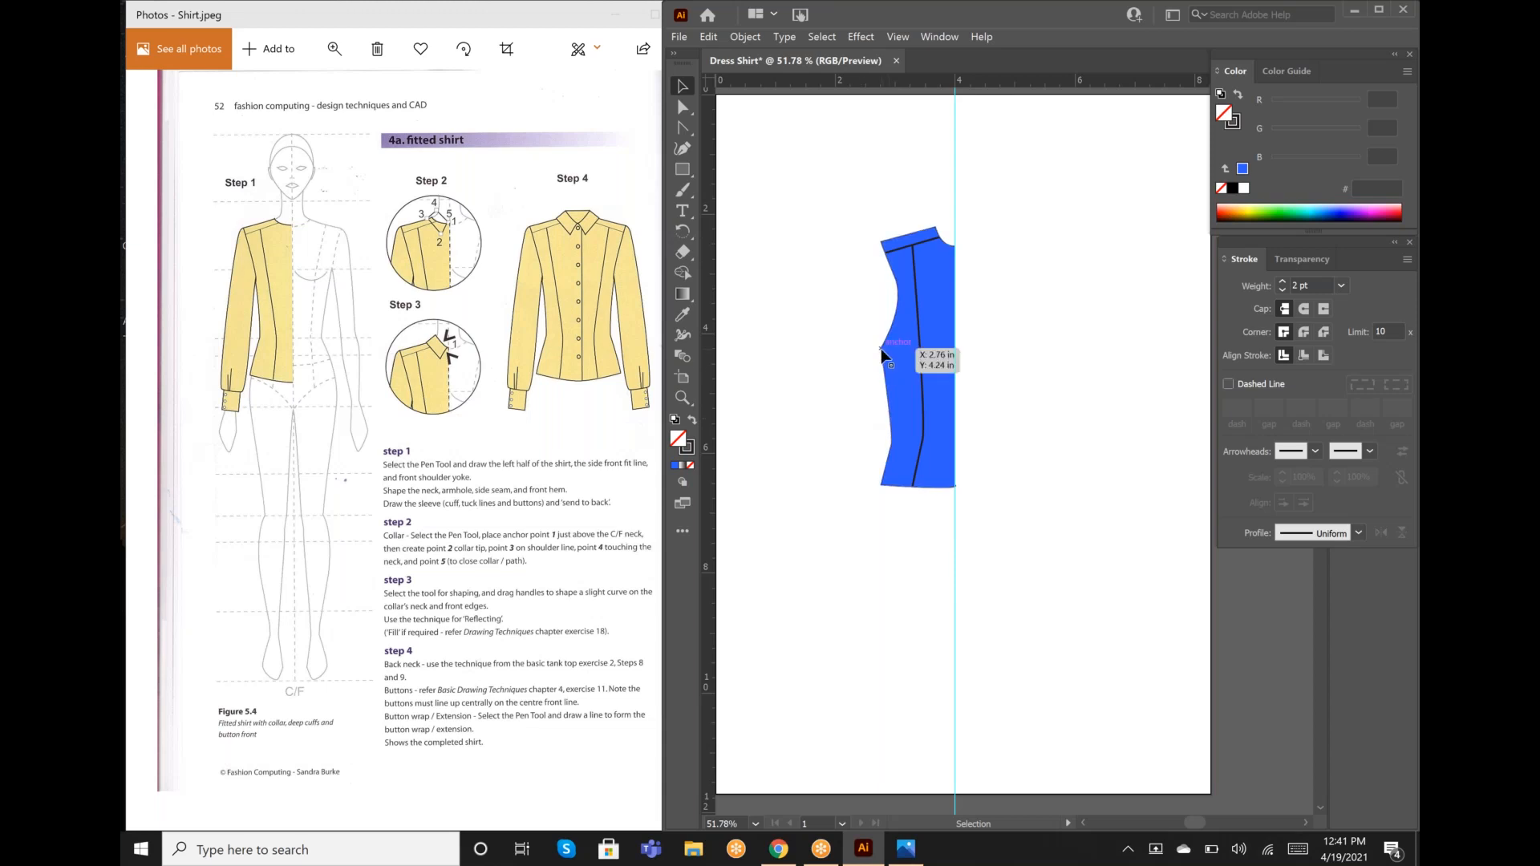
Step: Raise the underarm point of the half shirt body to shorten the armhole and deselect the body
left_click(691, 132)
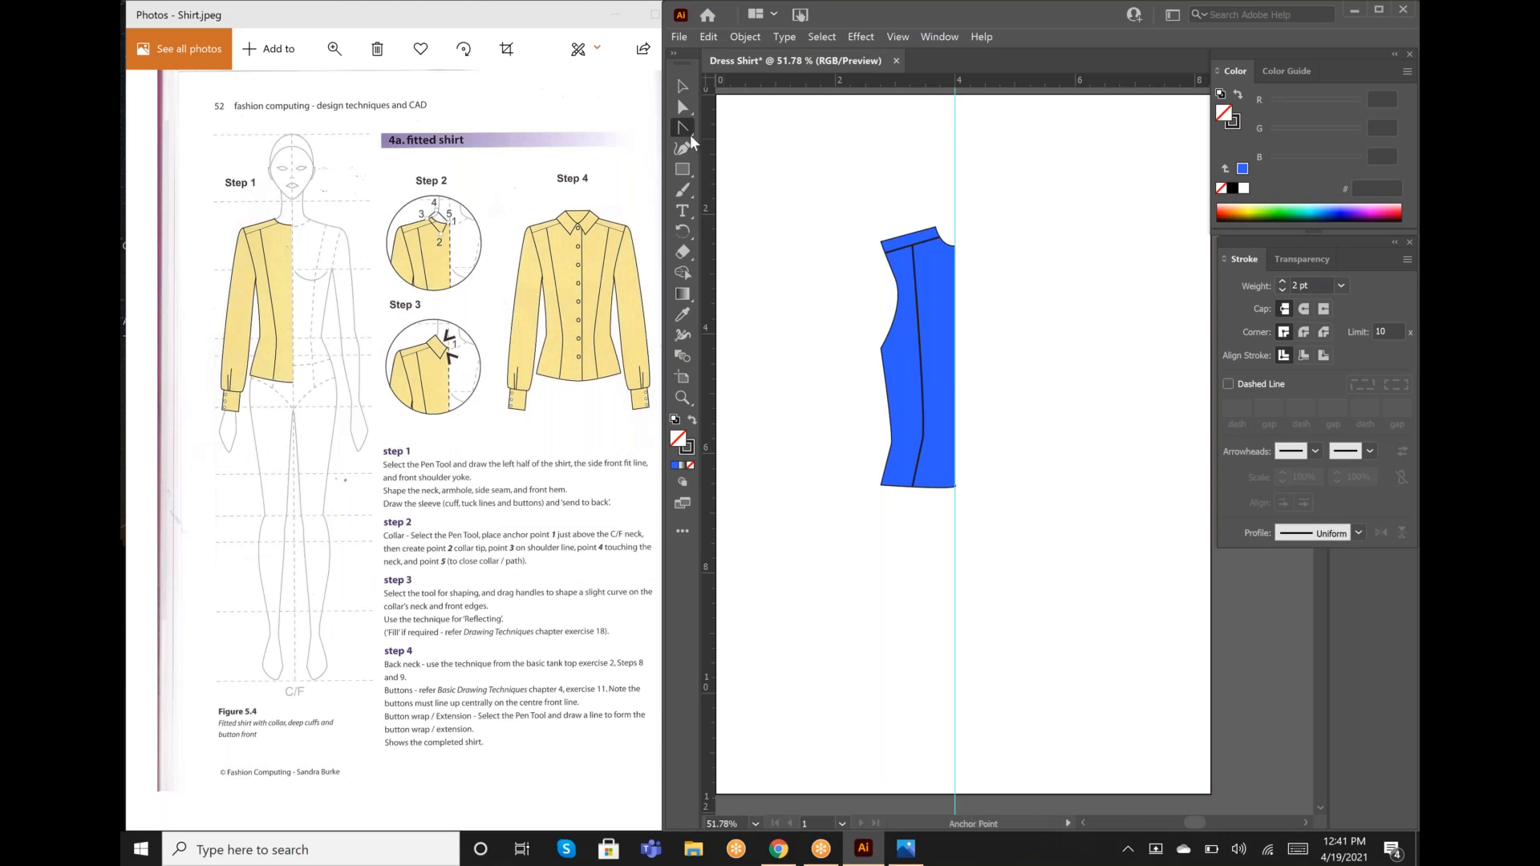
right_click(740, 144)
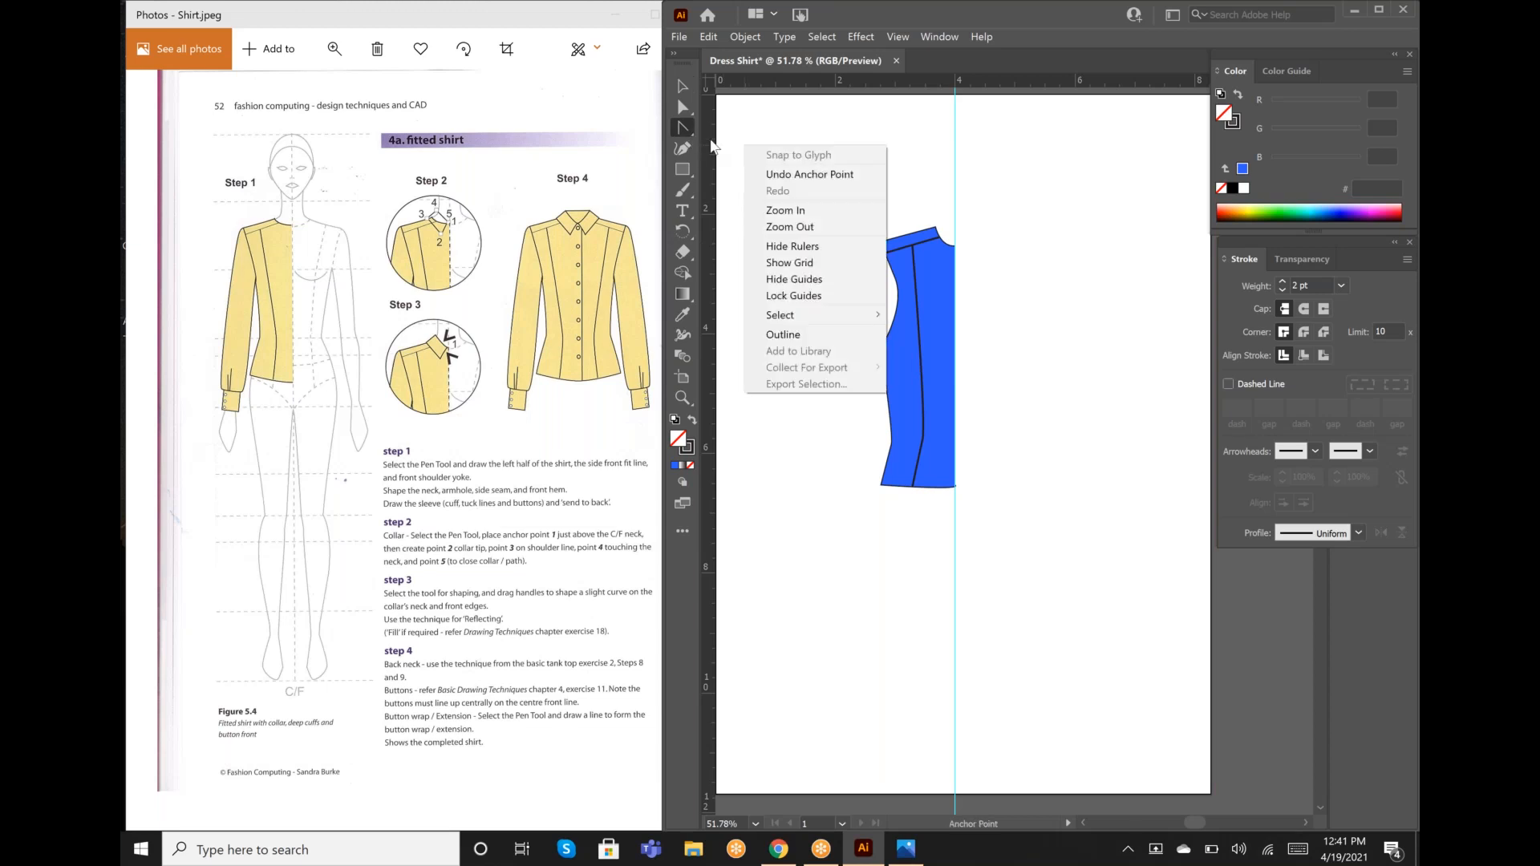
right_click(690, 130)
left_click(694, 131)
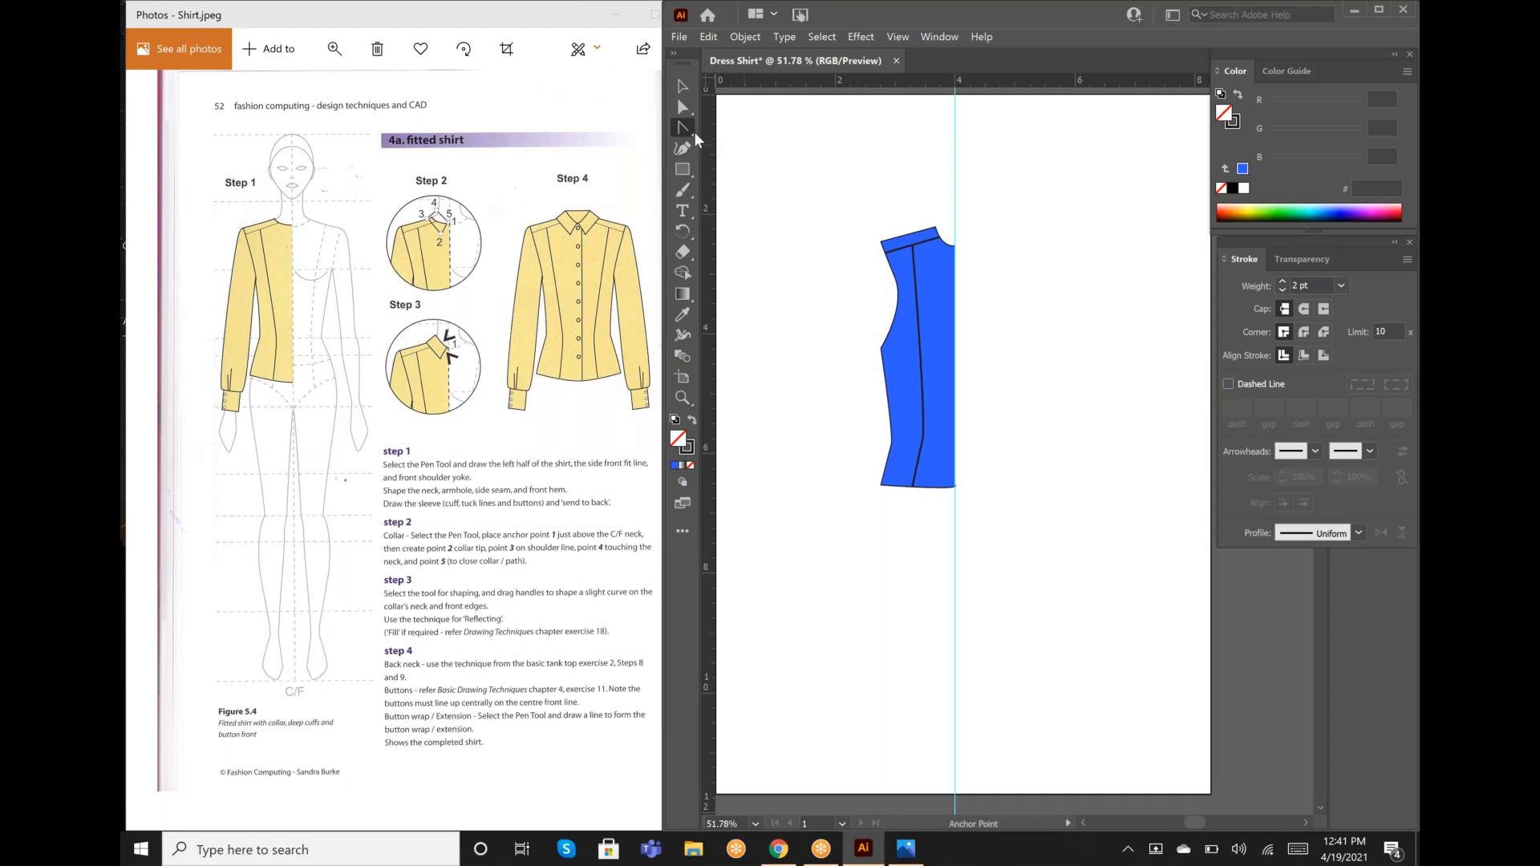
right_click(690, 132)
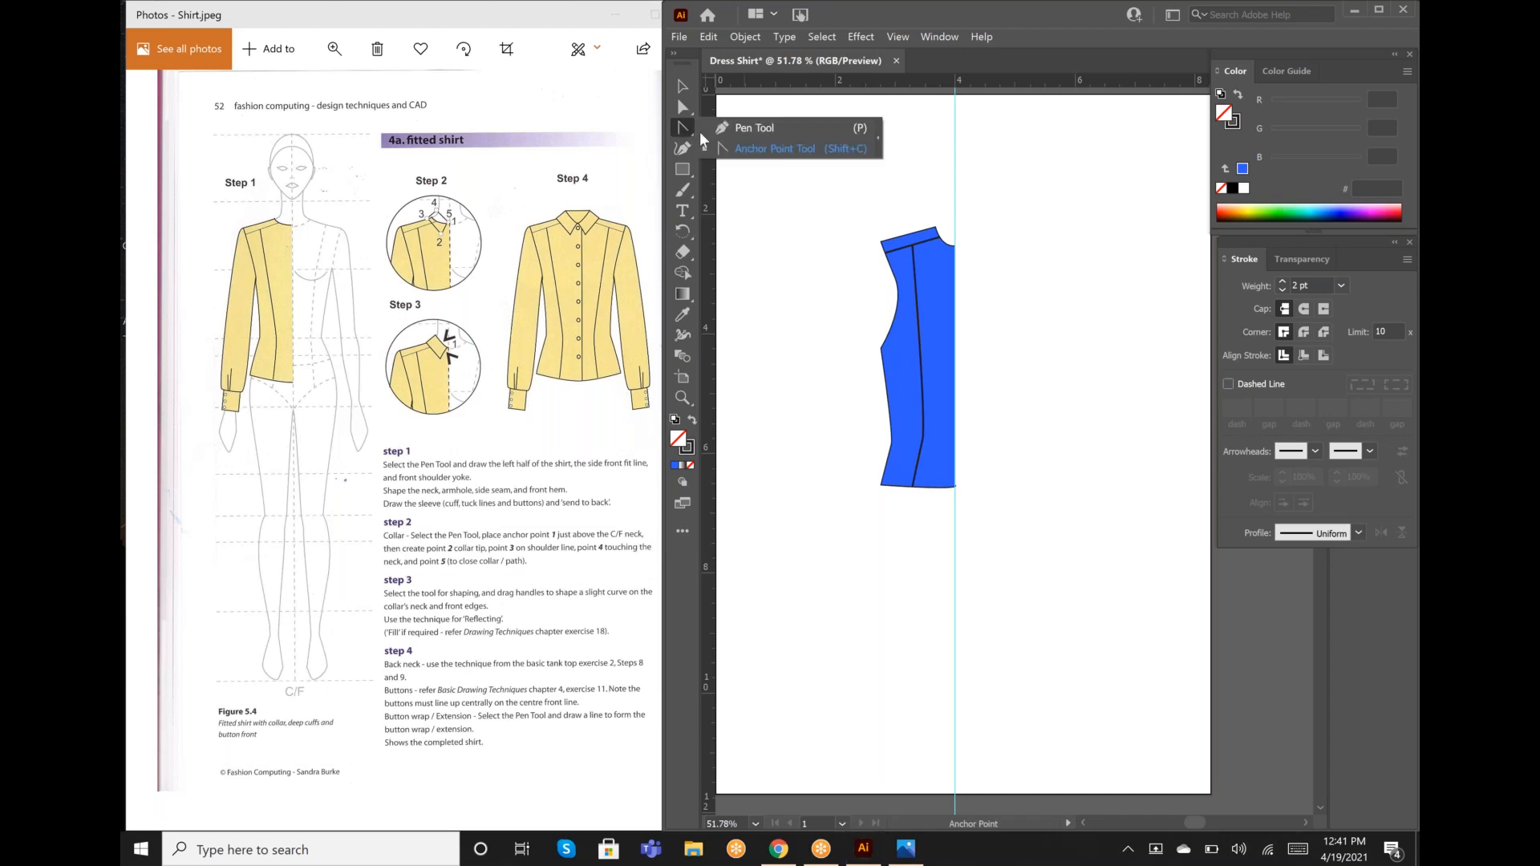
left_click(720, 128)
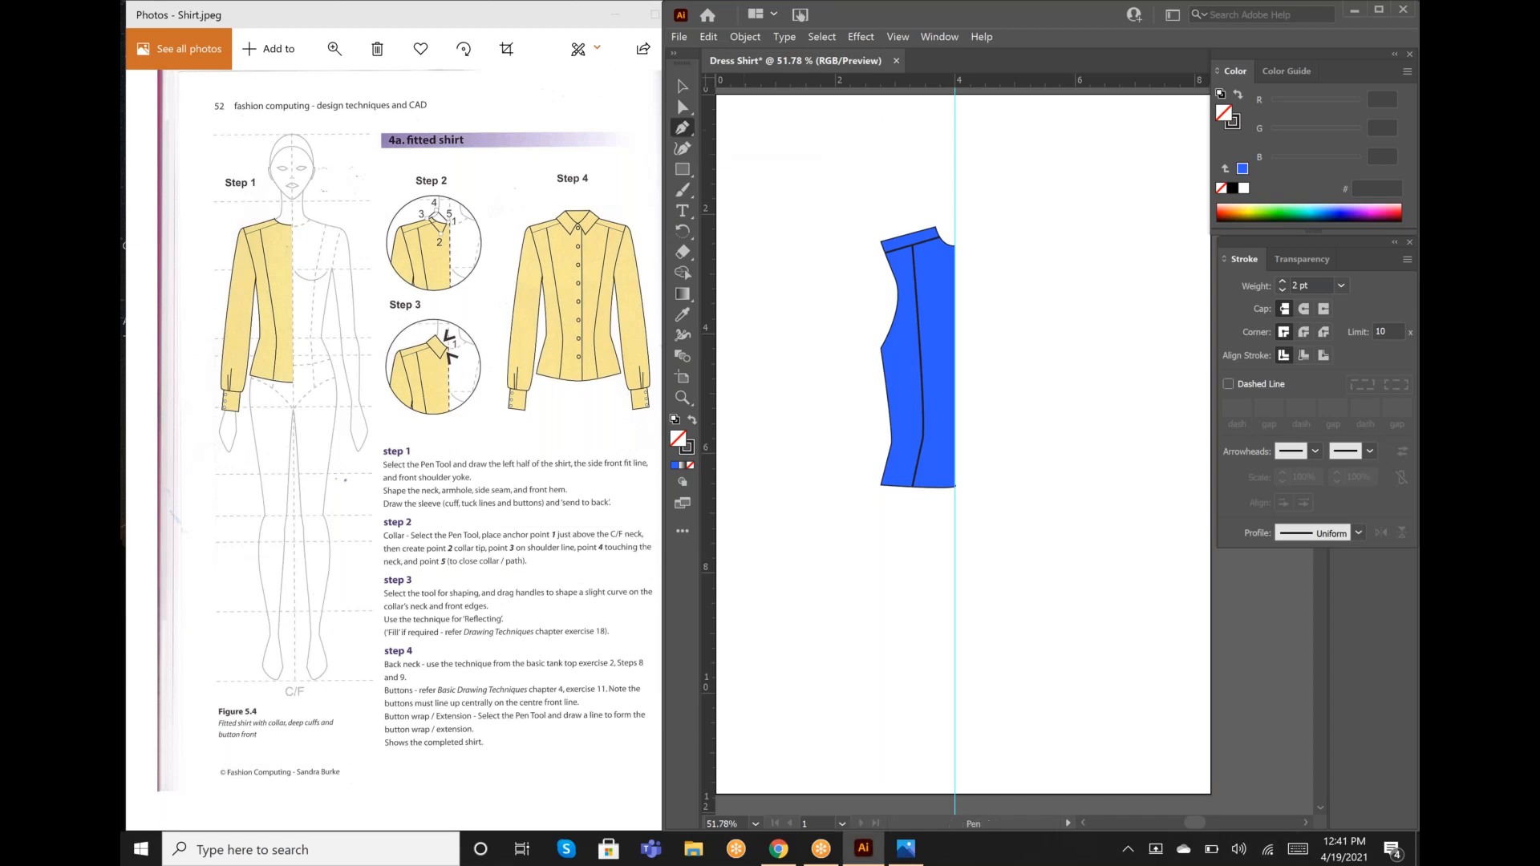
left_click(882, 349)
left_click_drag(881, 348, 882, 327)
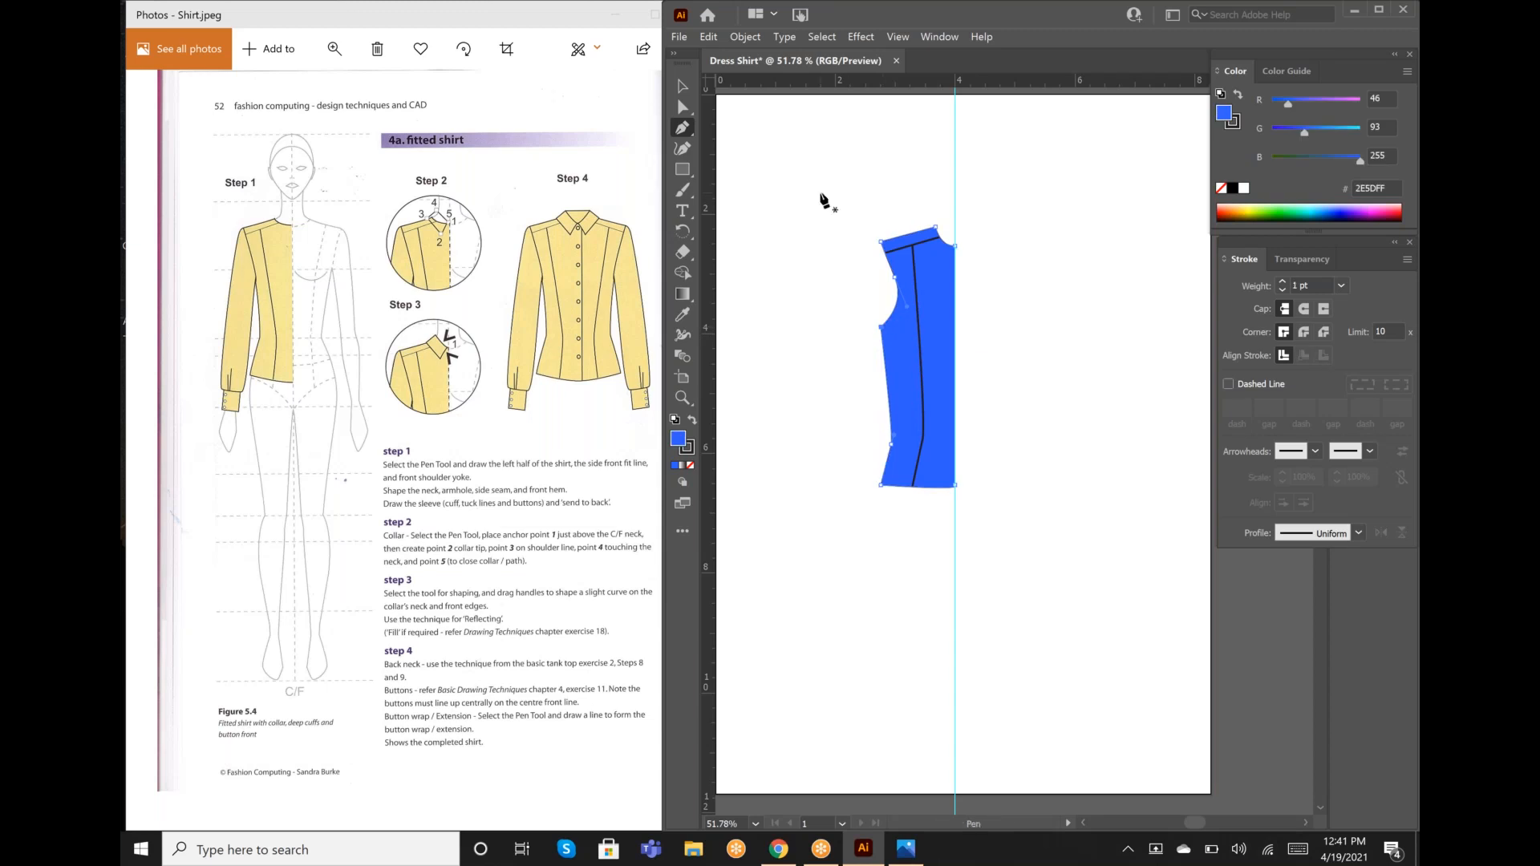
left_click(685, 109)
left_click(681, 84)
key("ctrl+shift+a")
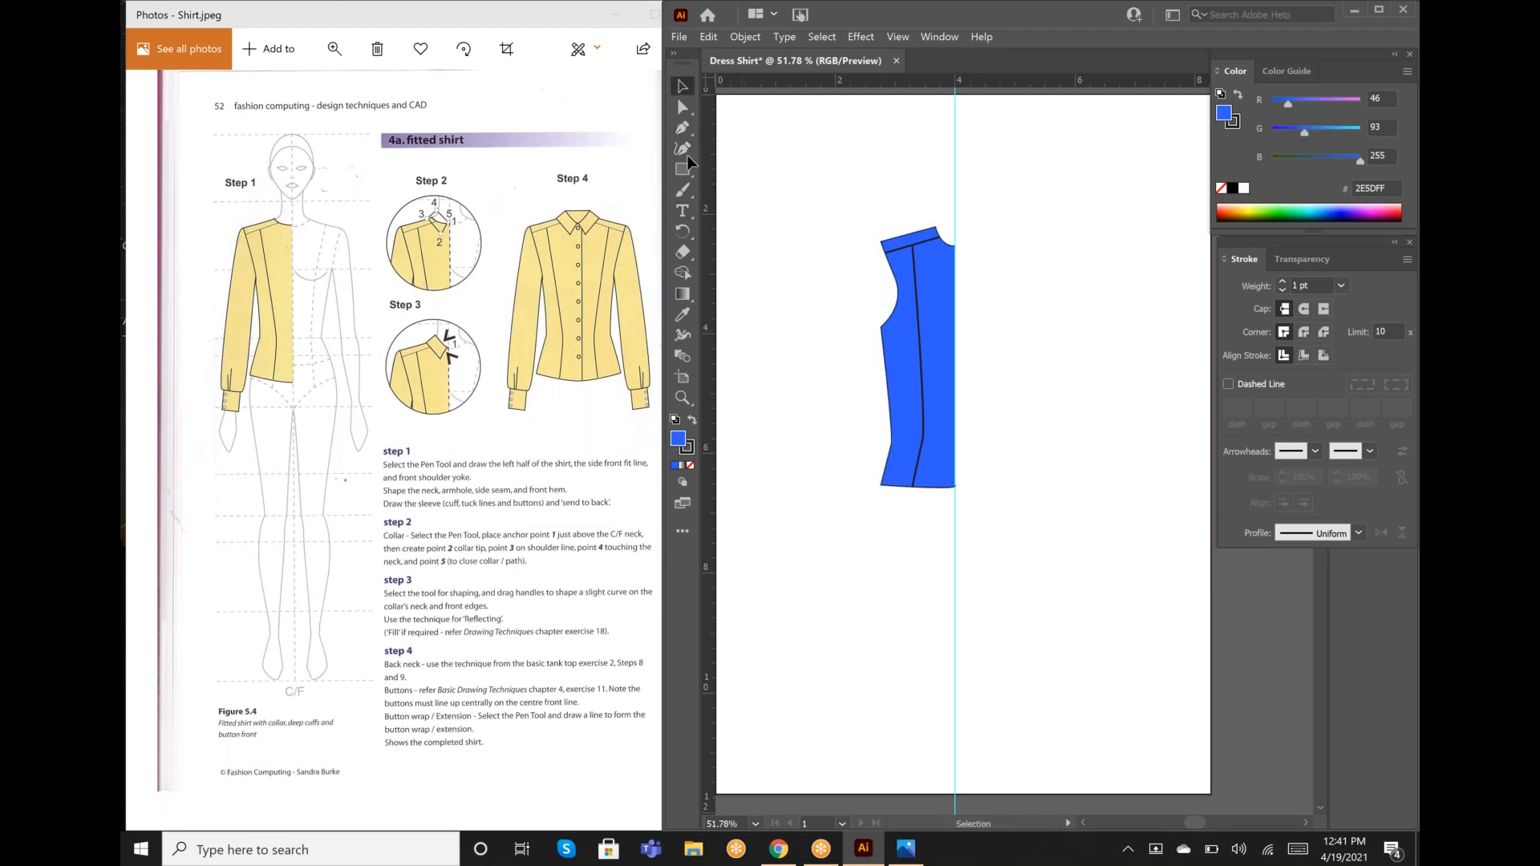
Step: Draw the closed left sleeve with the Pen tool, from shoulder through armhole to underarm, down to the wrist, and back along the outer edge
left_click(681, 135)
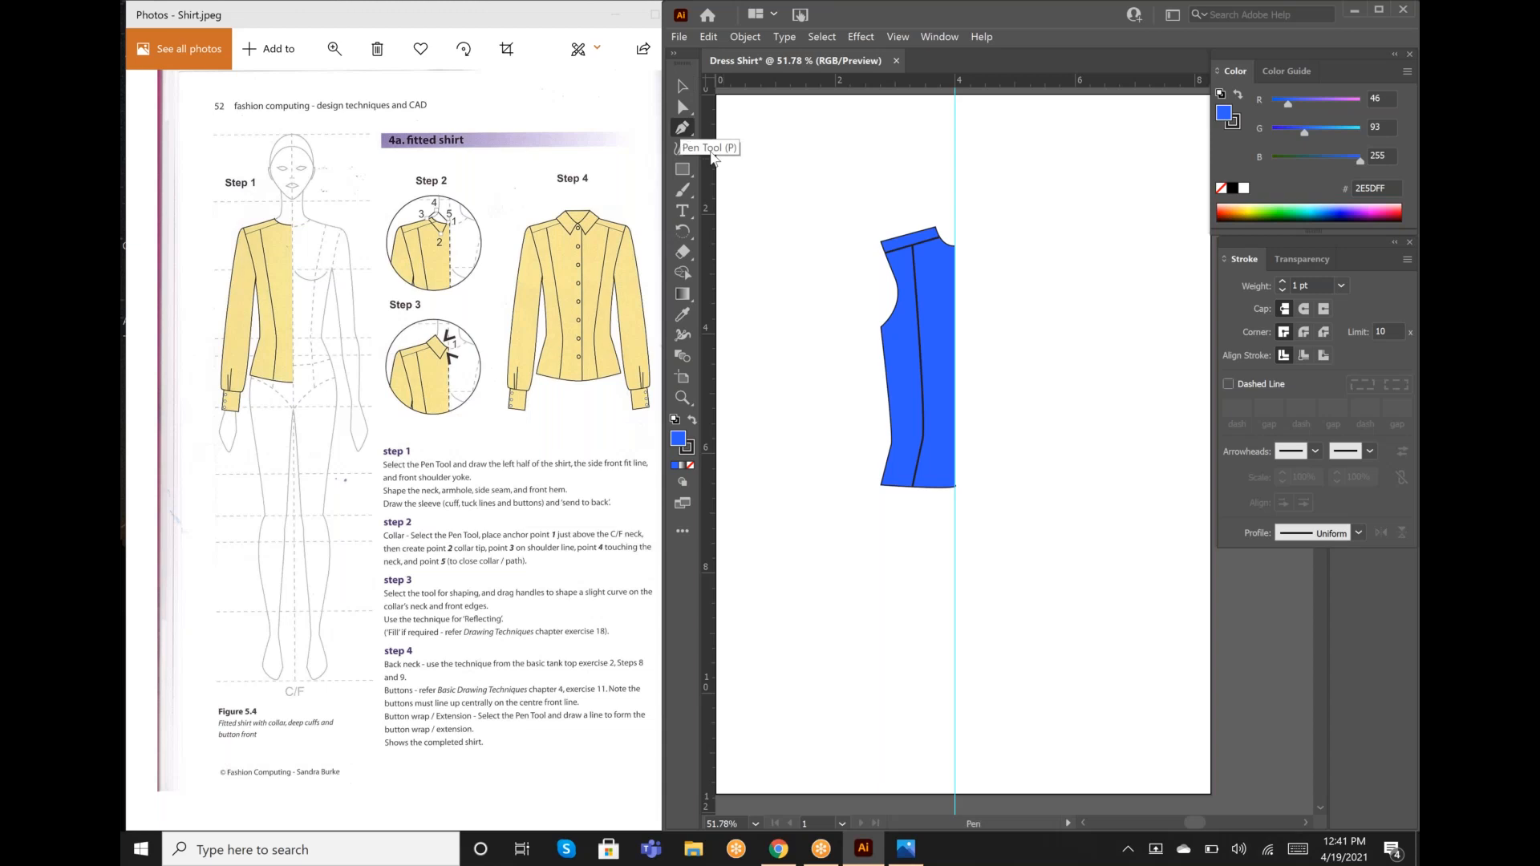
left_click(892, 246)
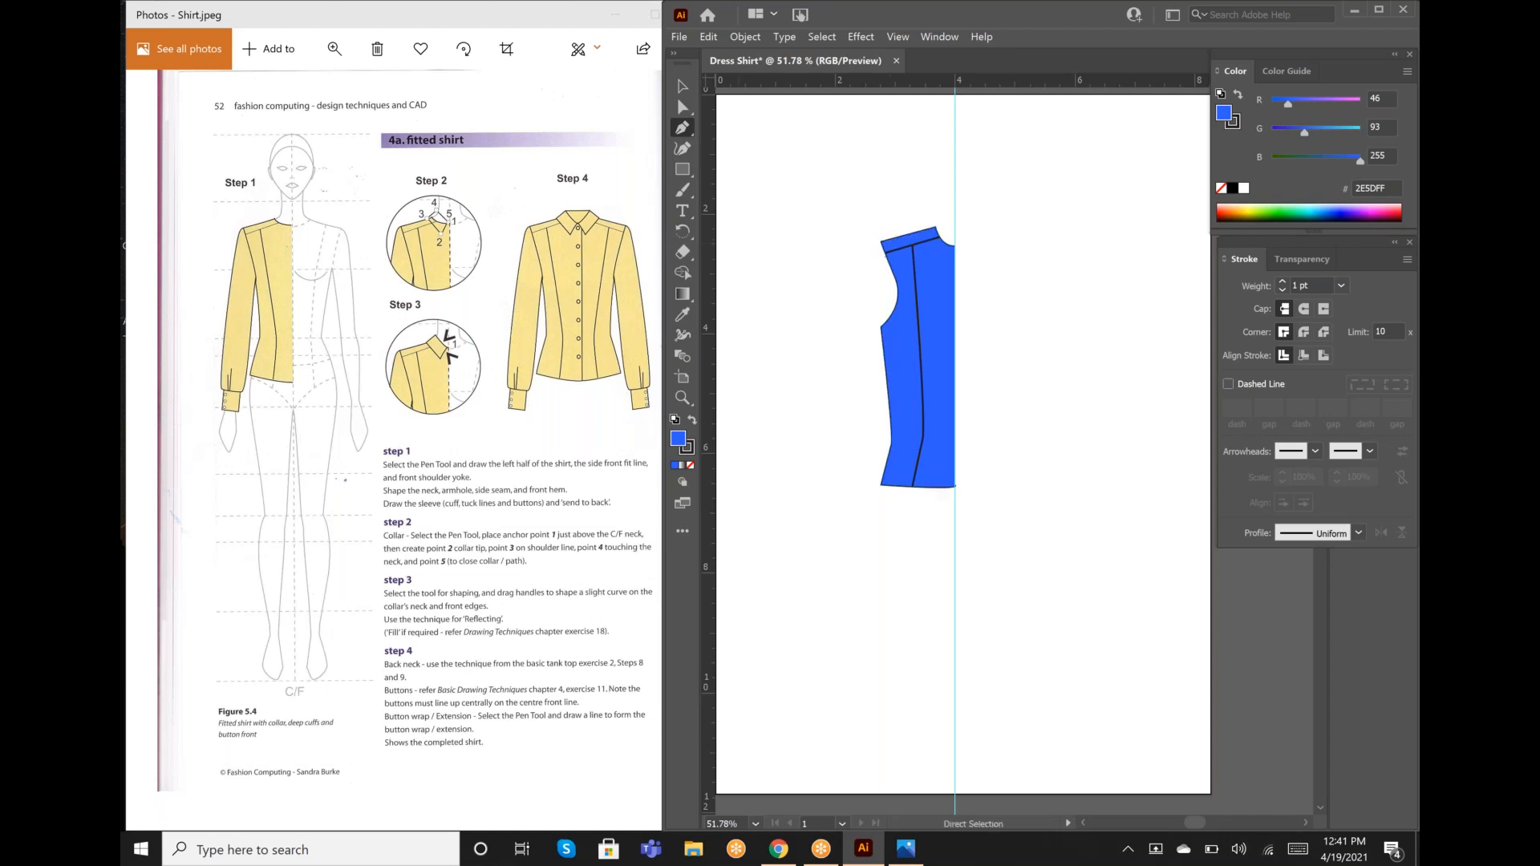
left_click(684, 399)
left_click(917, 325)
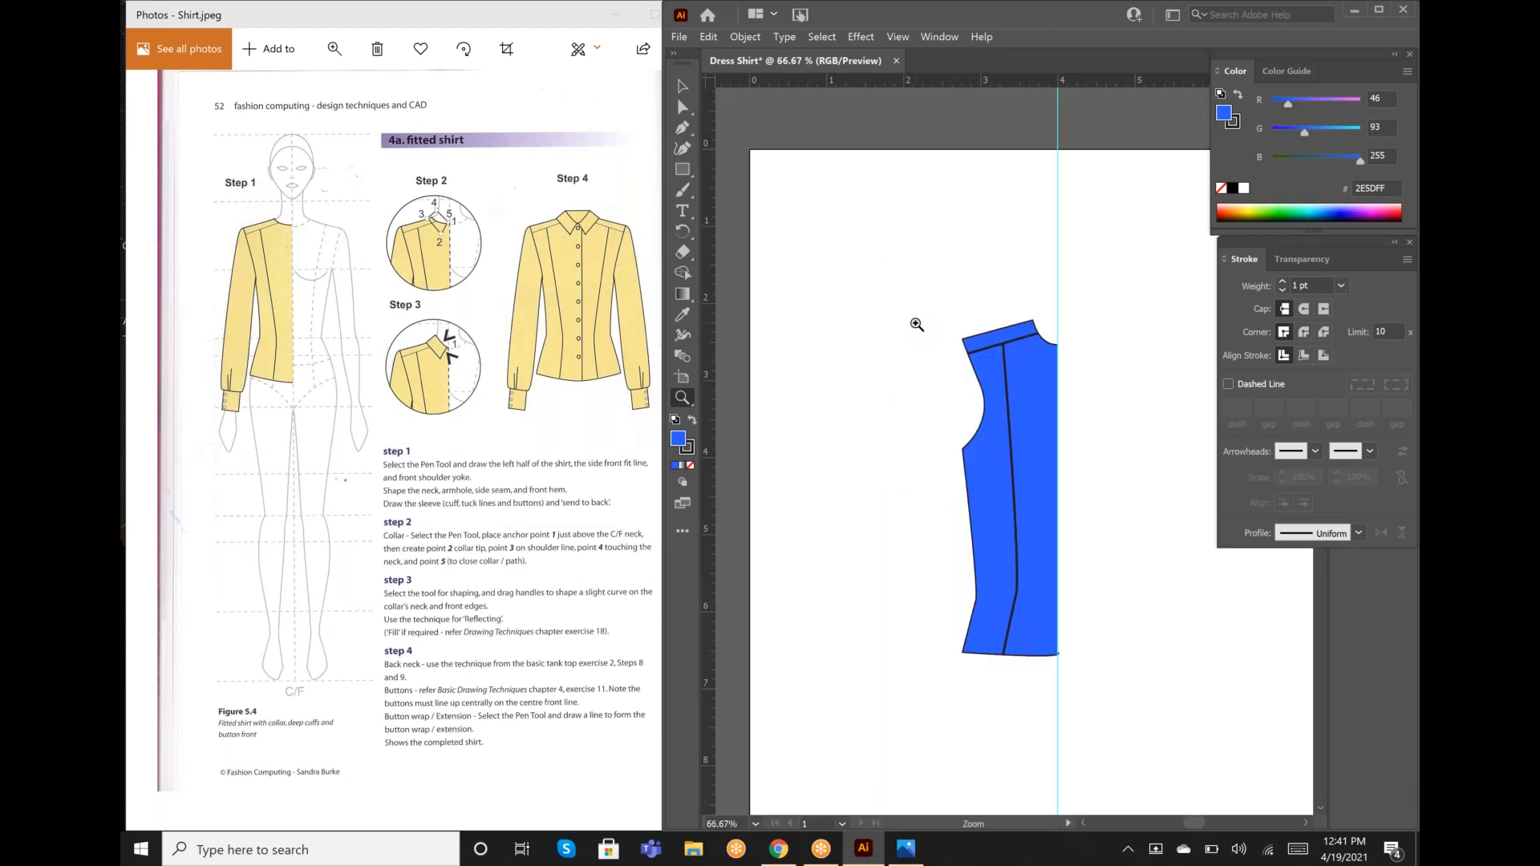
left_click(682, 128)
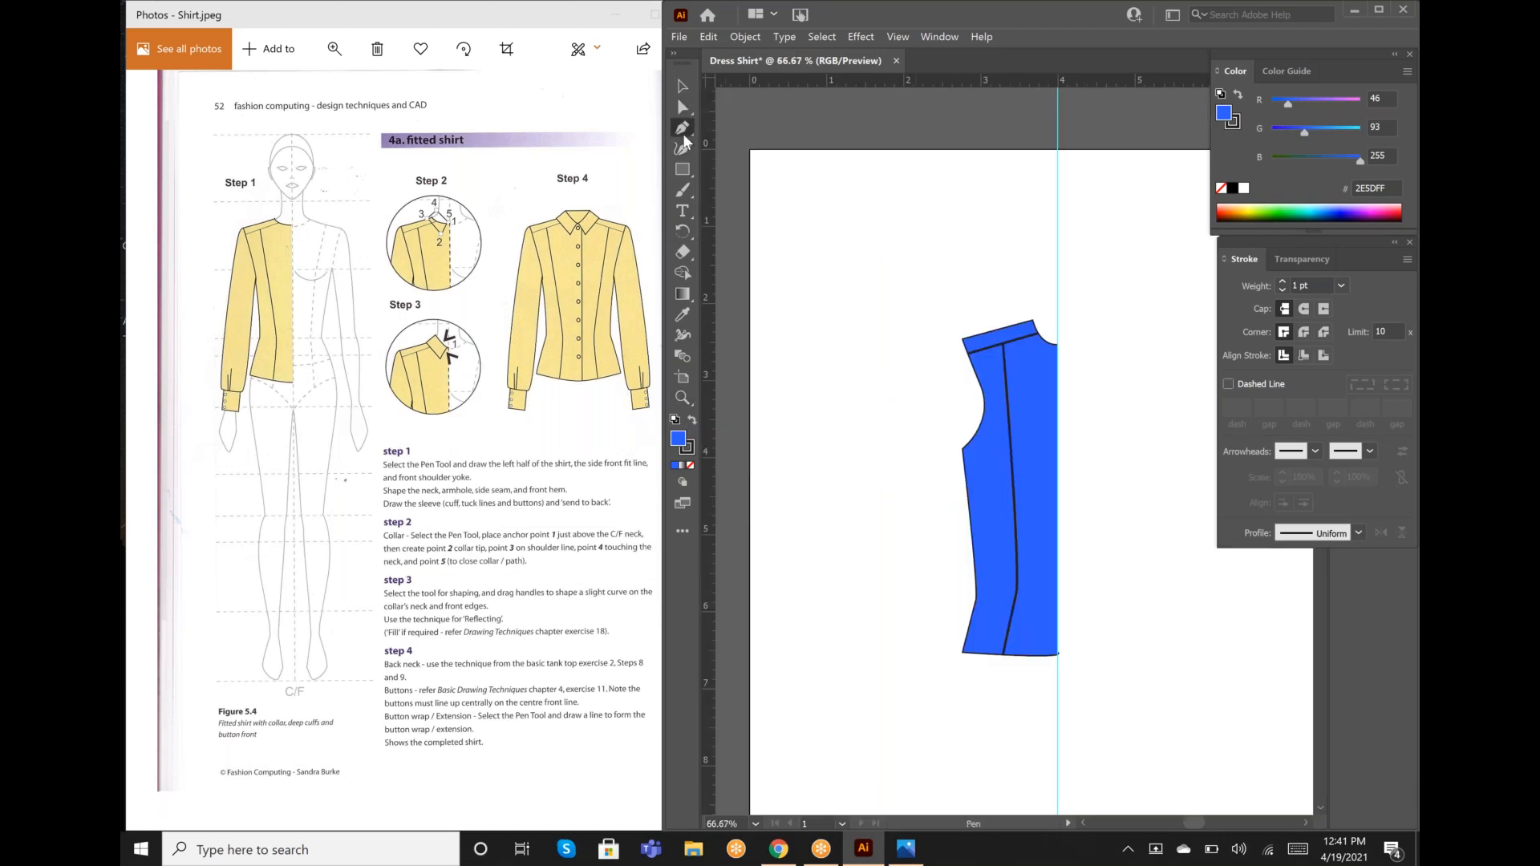
left_click(973, 336)
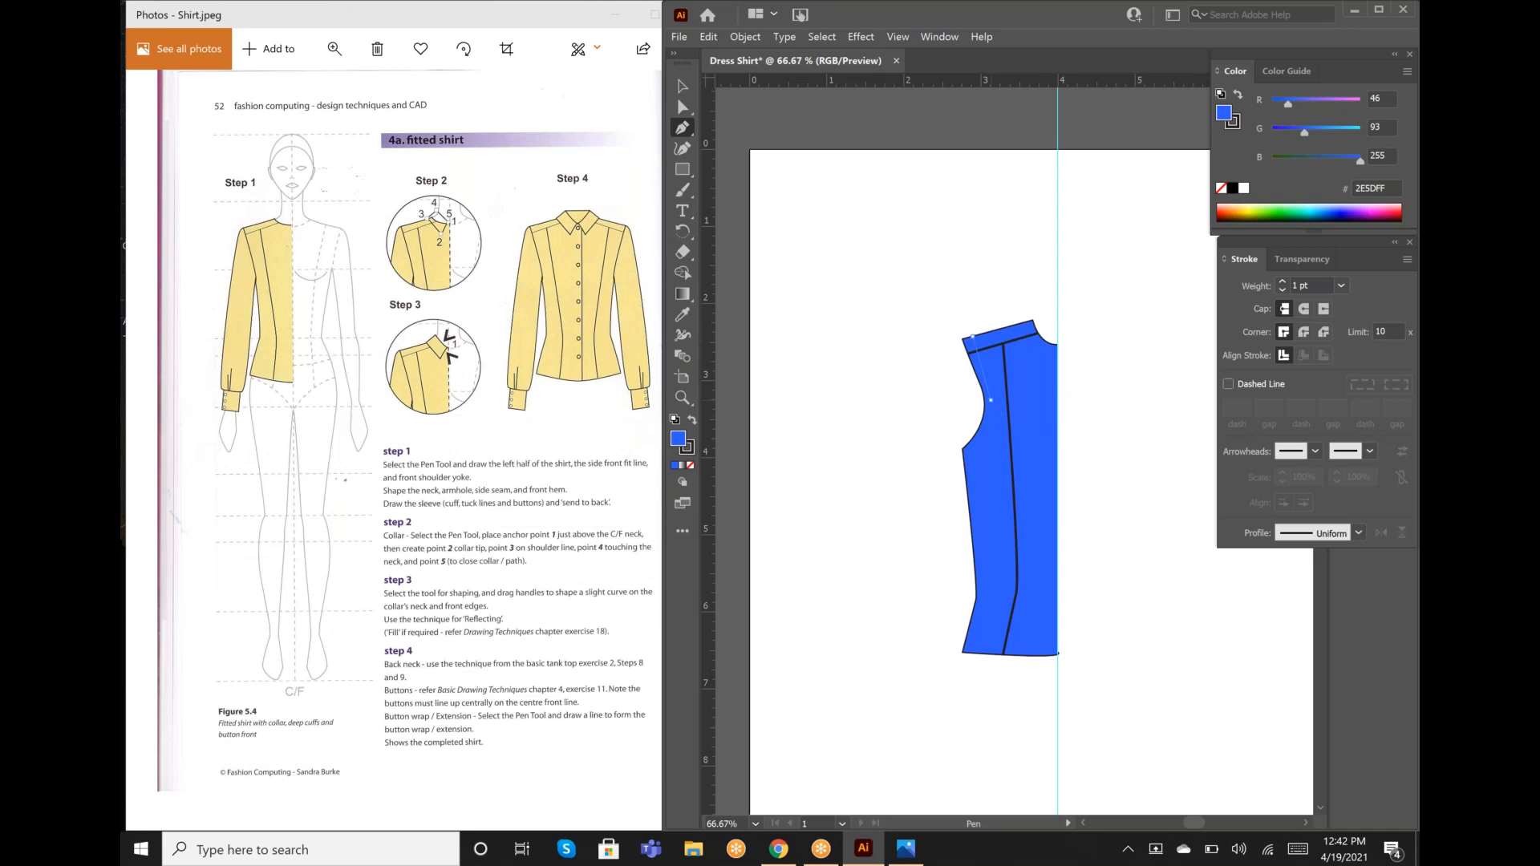
left_click(965, 463)
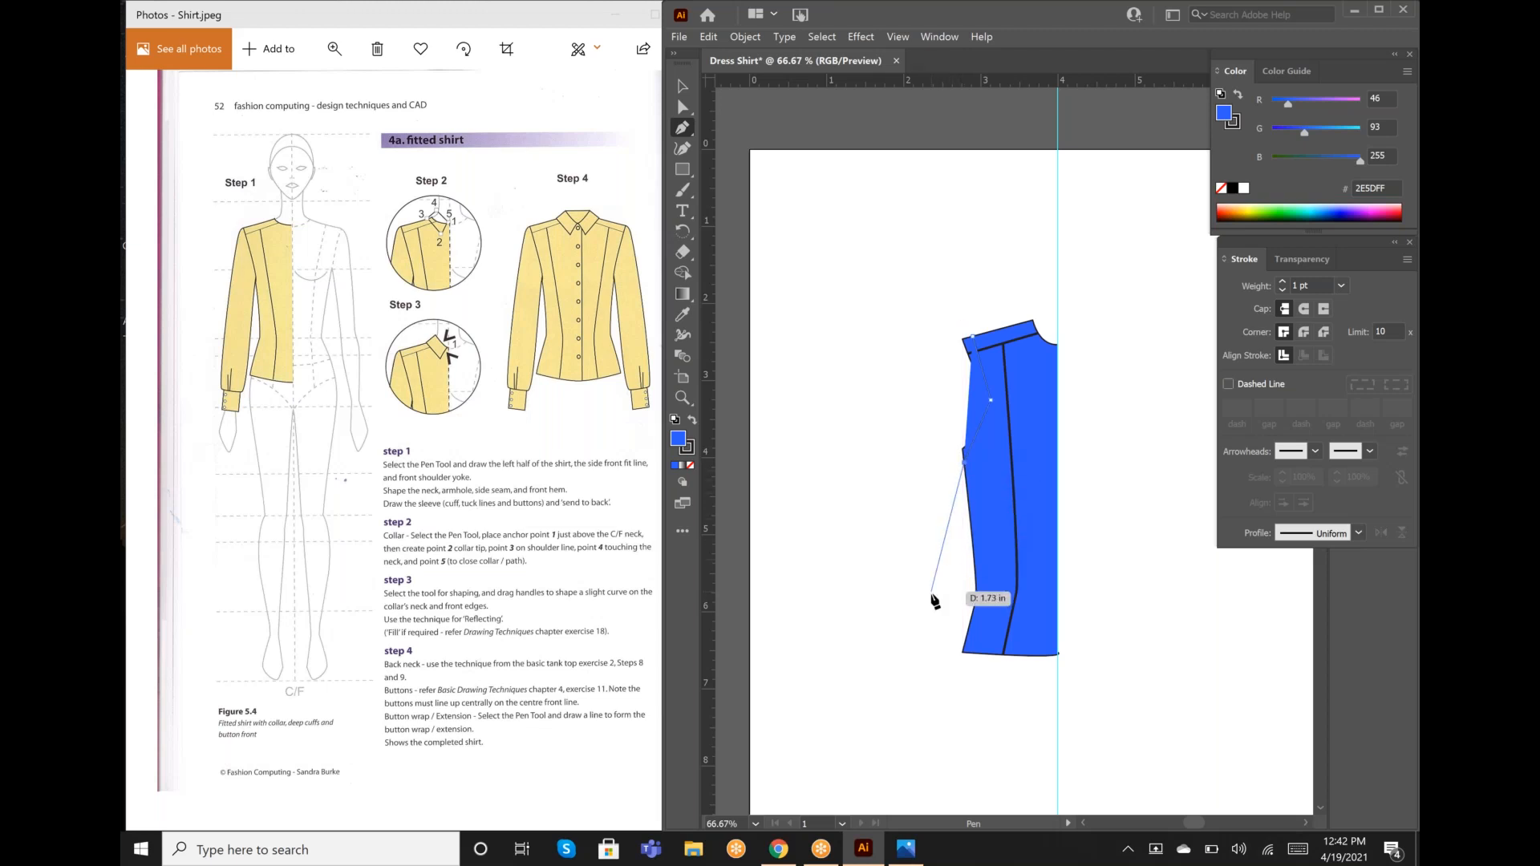
left_click(937, 680)
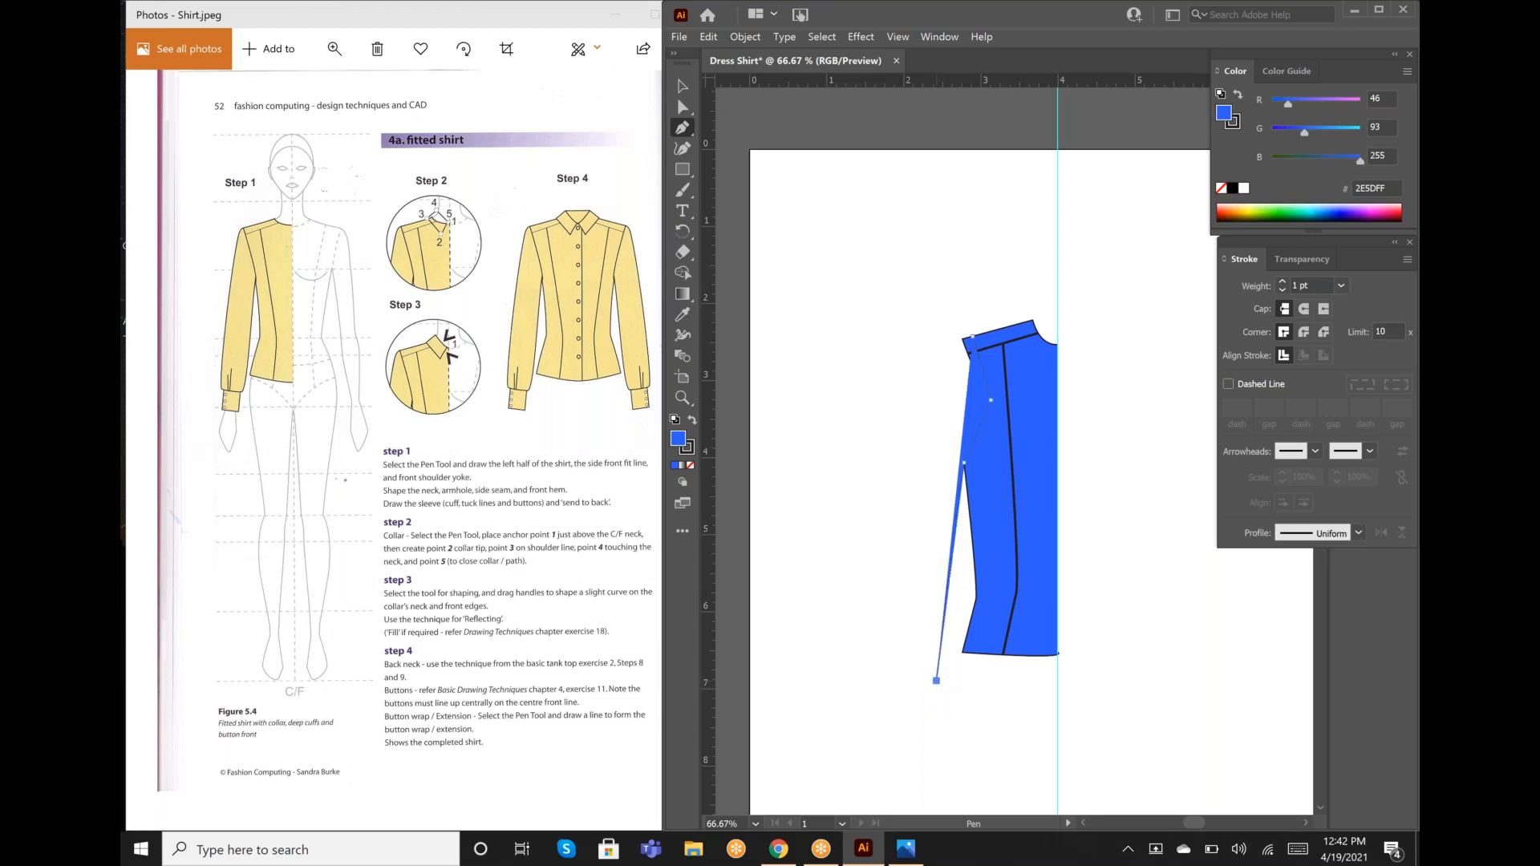
left_click(905, 676)
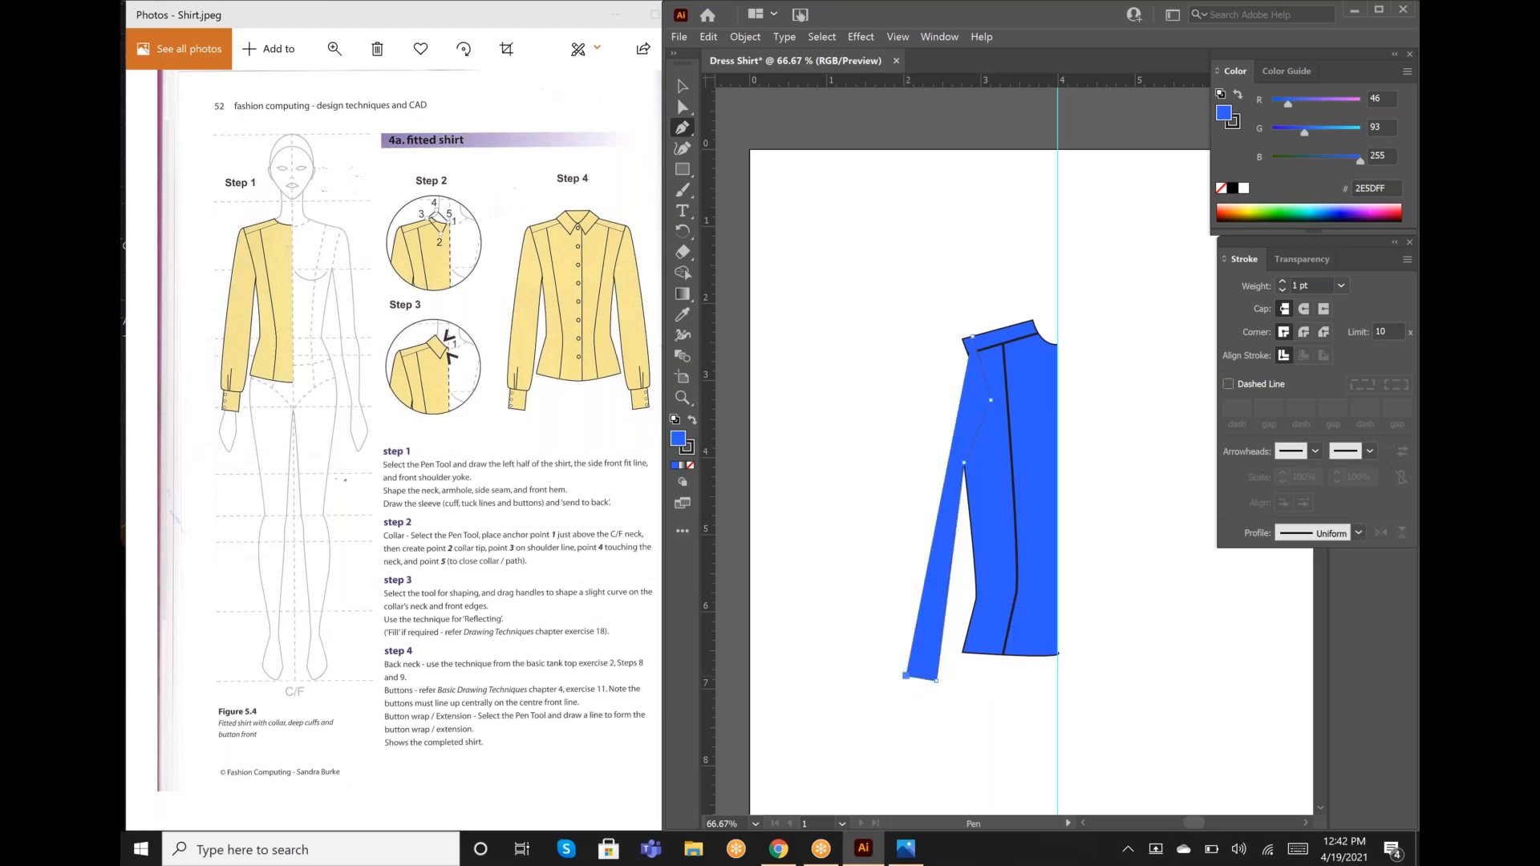
left_click(950, 341)
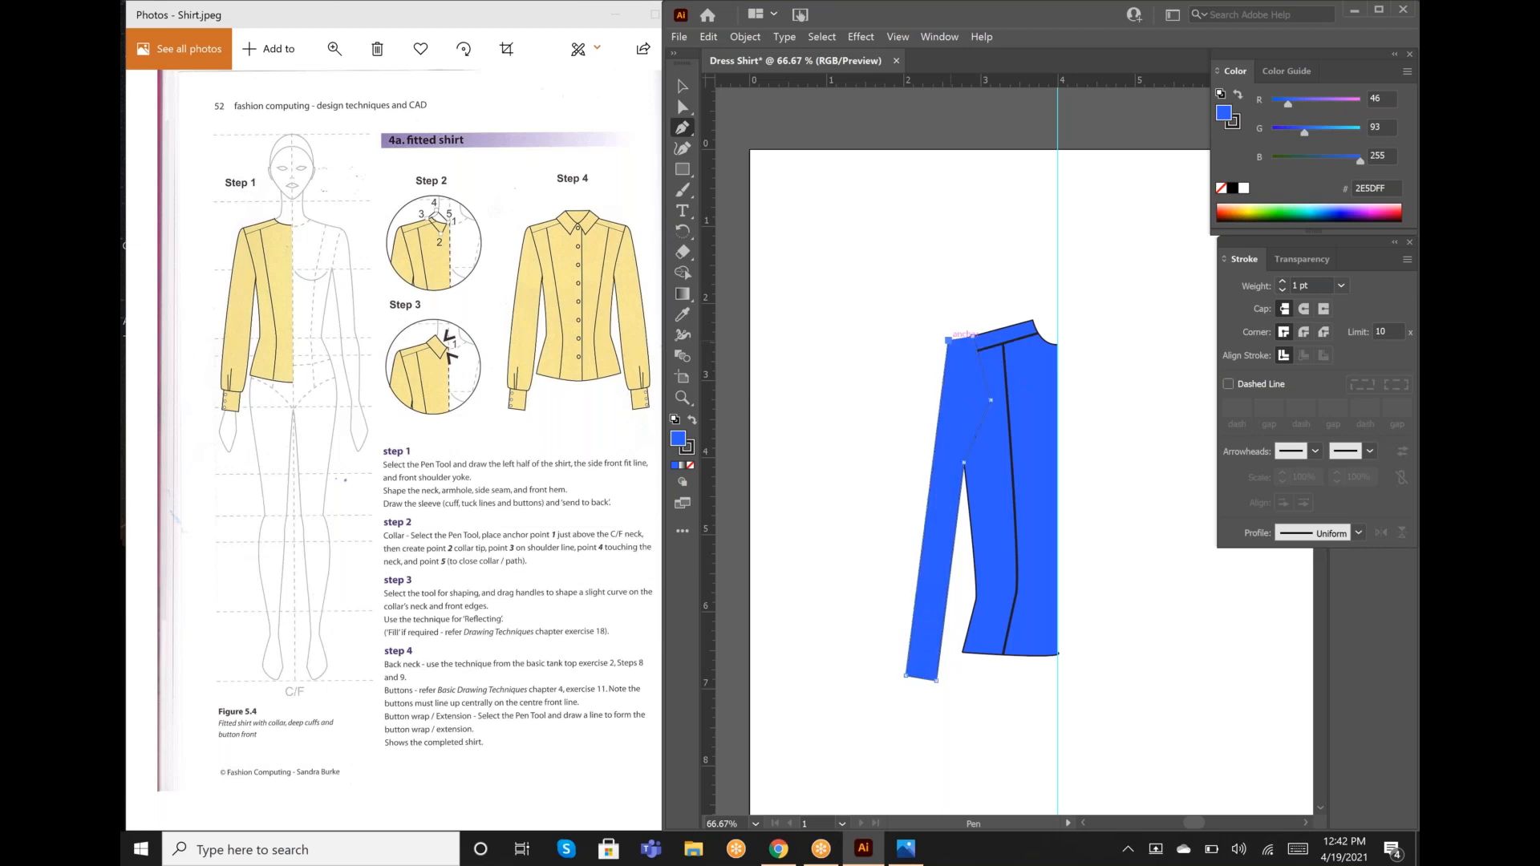
left_click(972, 336)
key("ctrl")
left_click(929, 679)
left_click(683, 397)
left_click(919, 683)
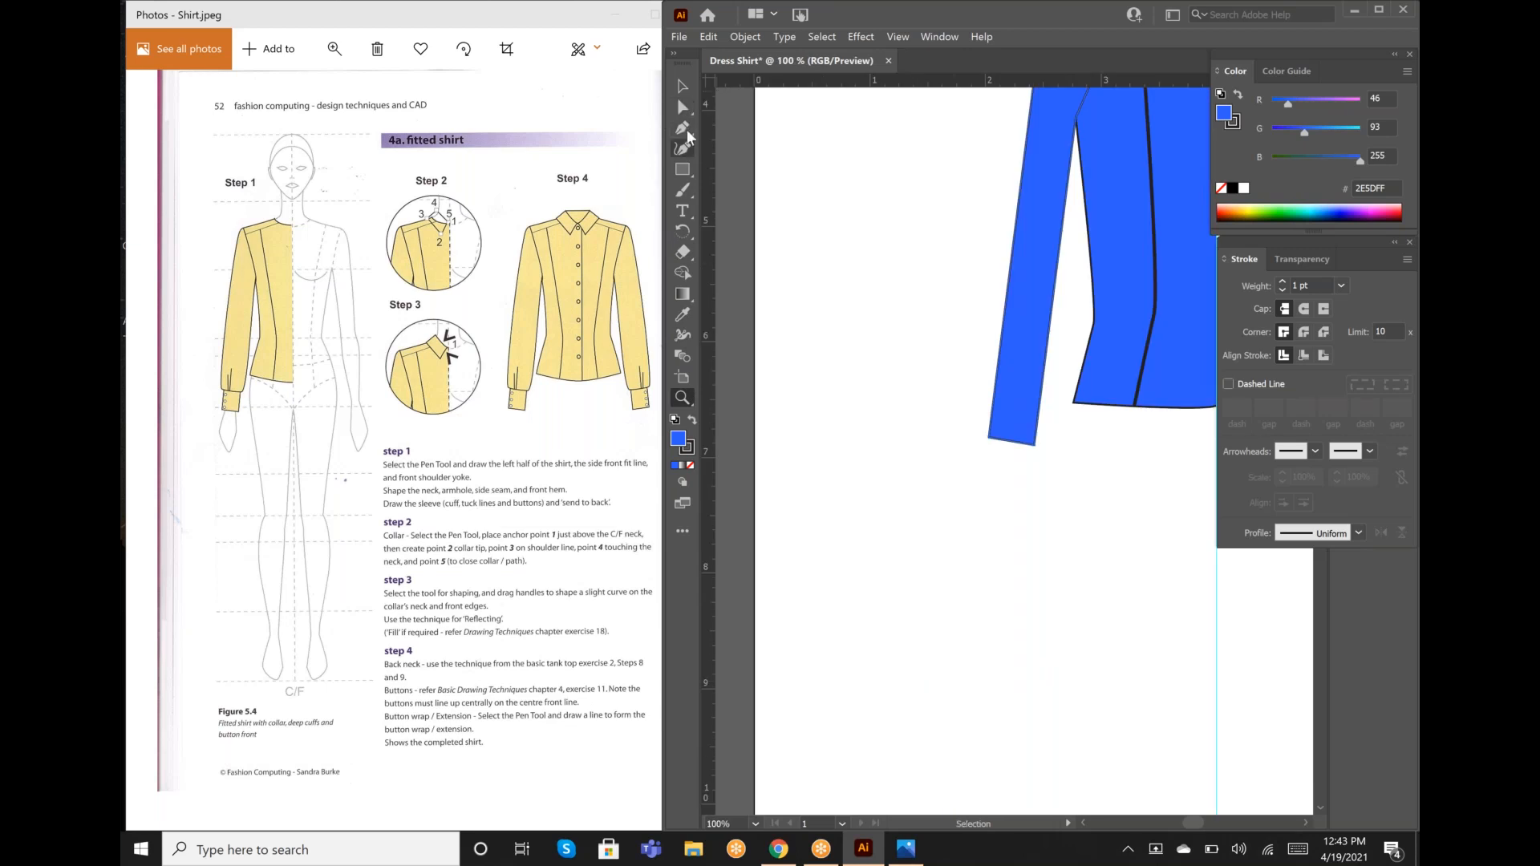
left_click(683, 128)
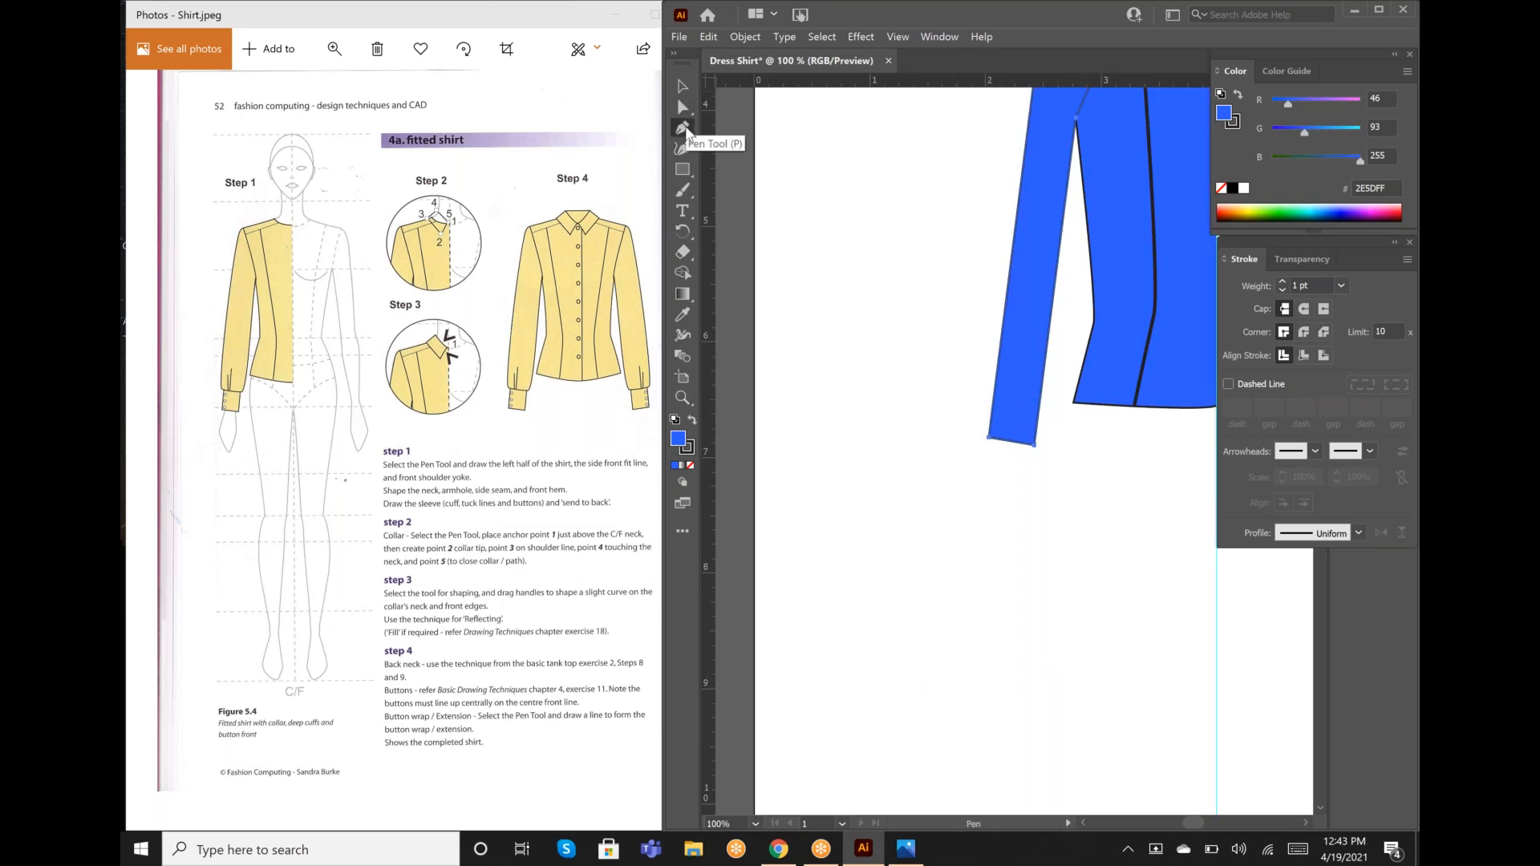
left_click(1019, 442)
key("ctrl+z")
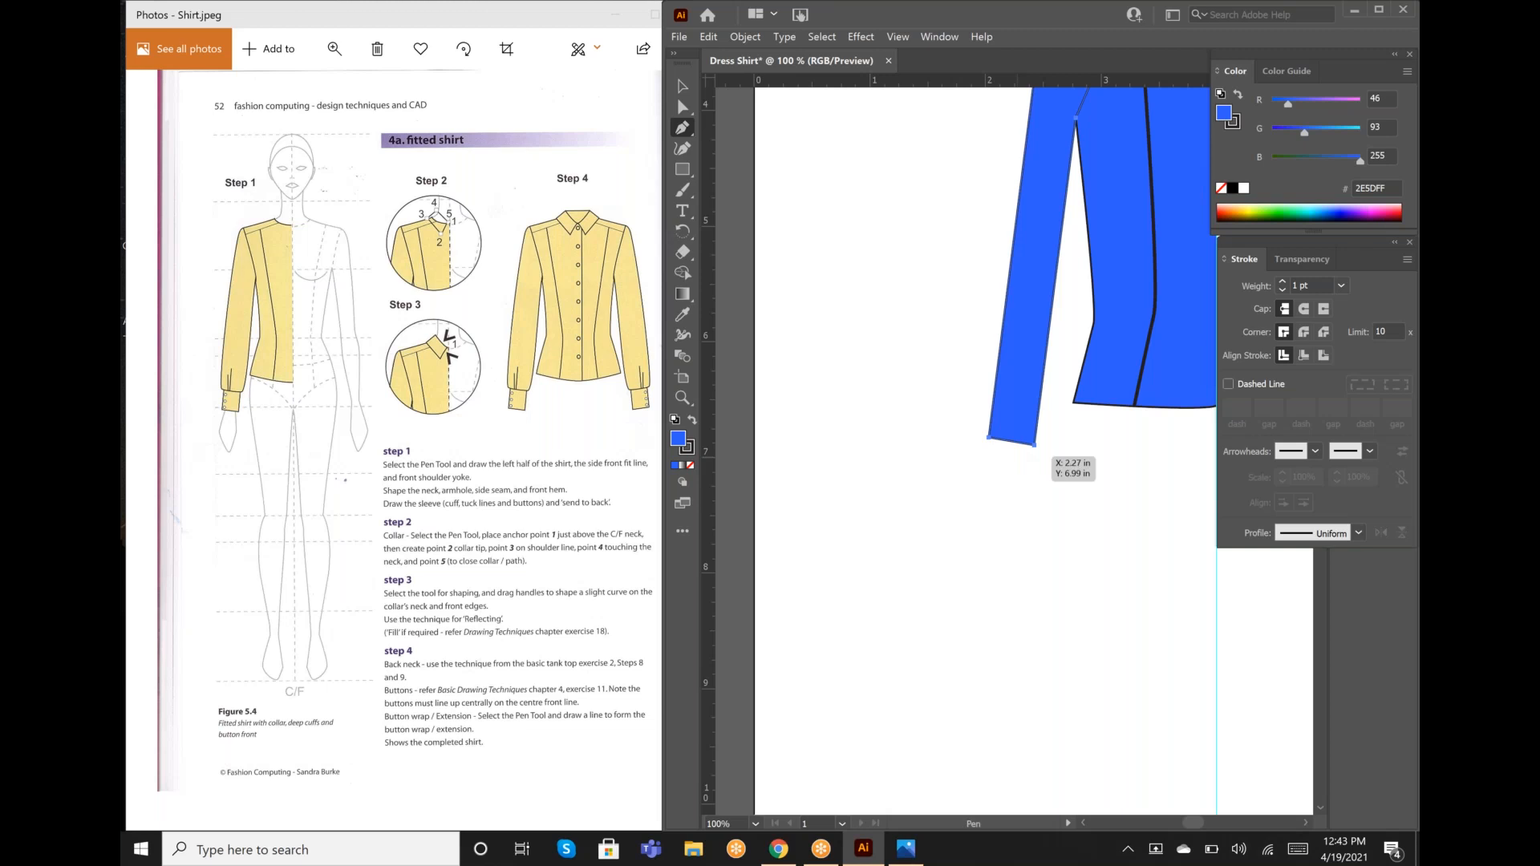
left_click(1020, 442)
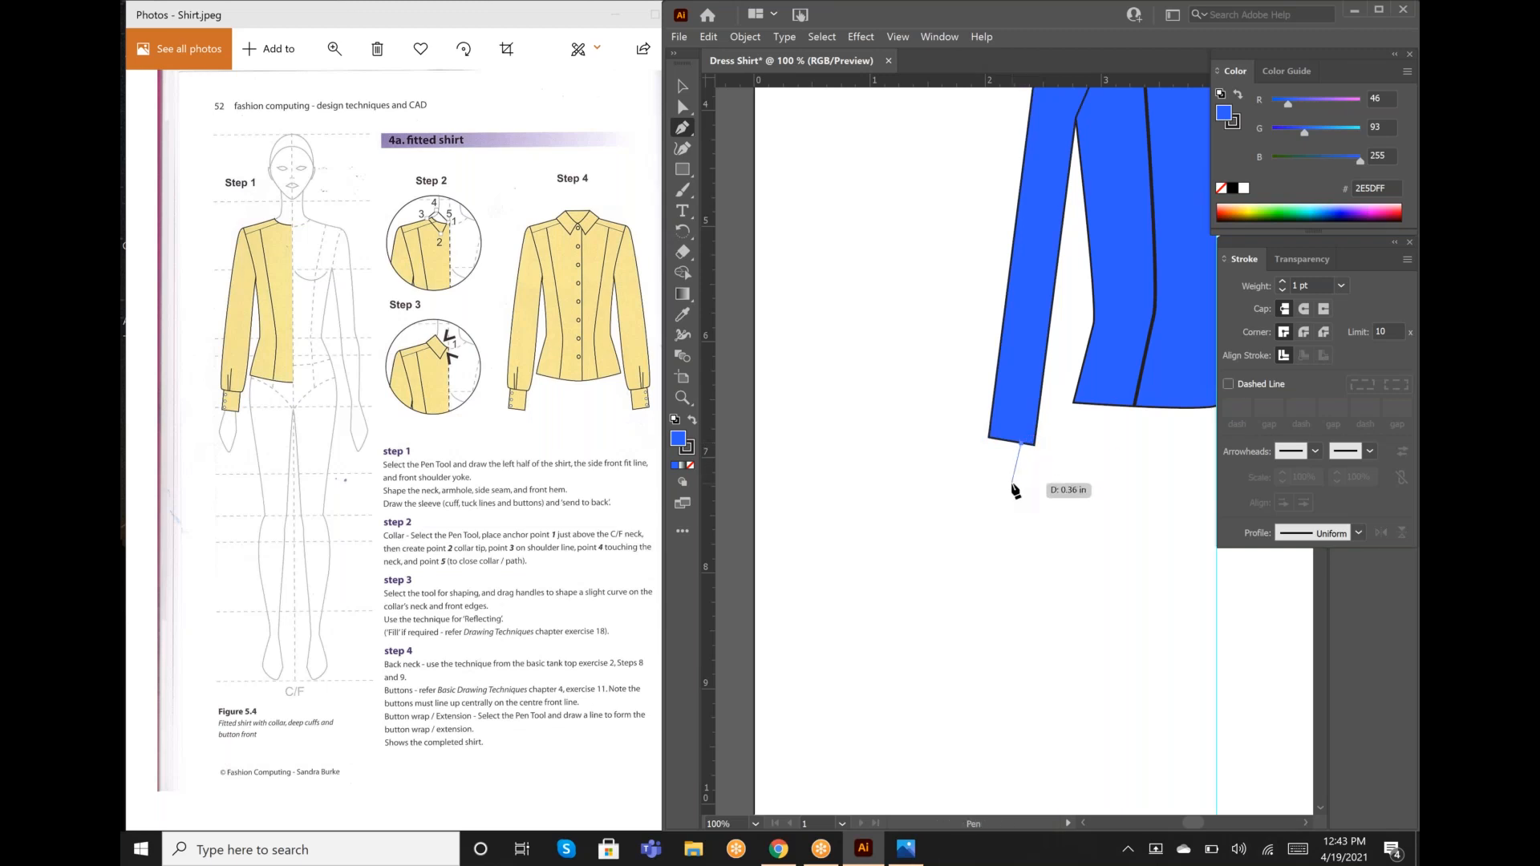
key("ctrl+z")
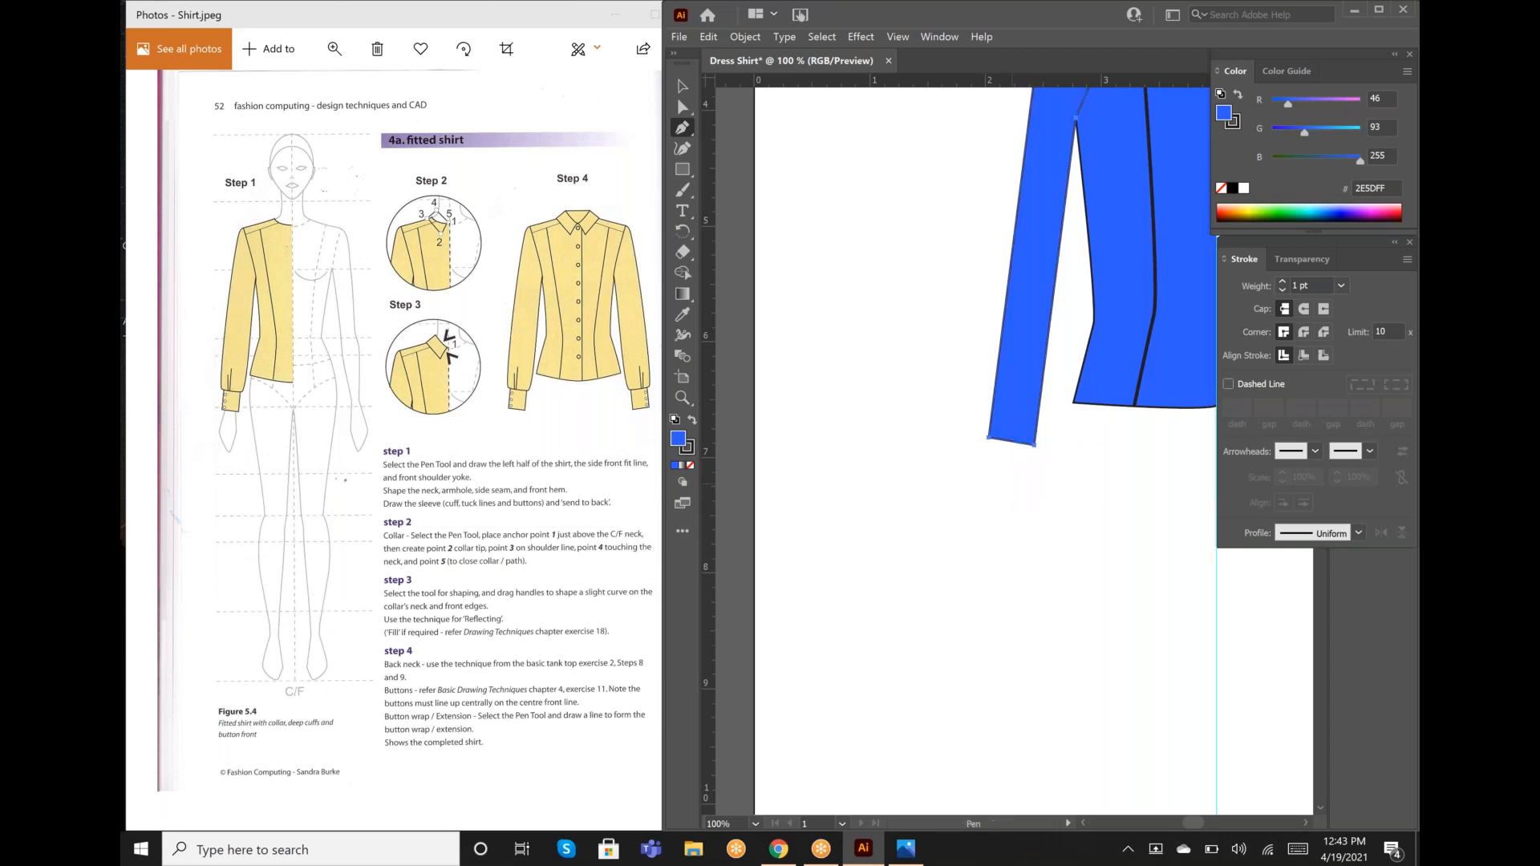
Step: Try a four-sided cuff about 0.22 in wide below the sleeve hem and undo the shape
left_click(682, 91)
left_click(794, 253)
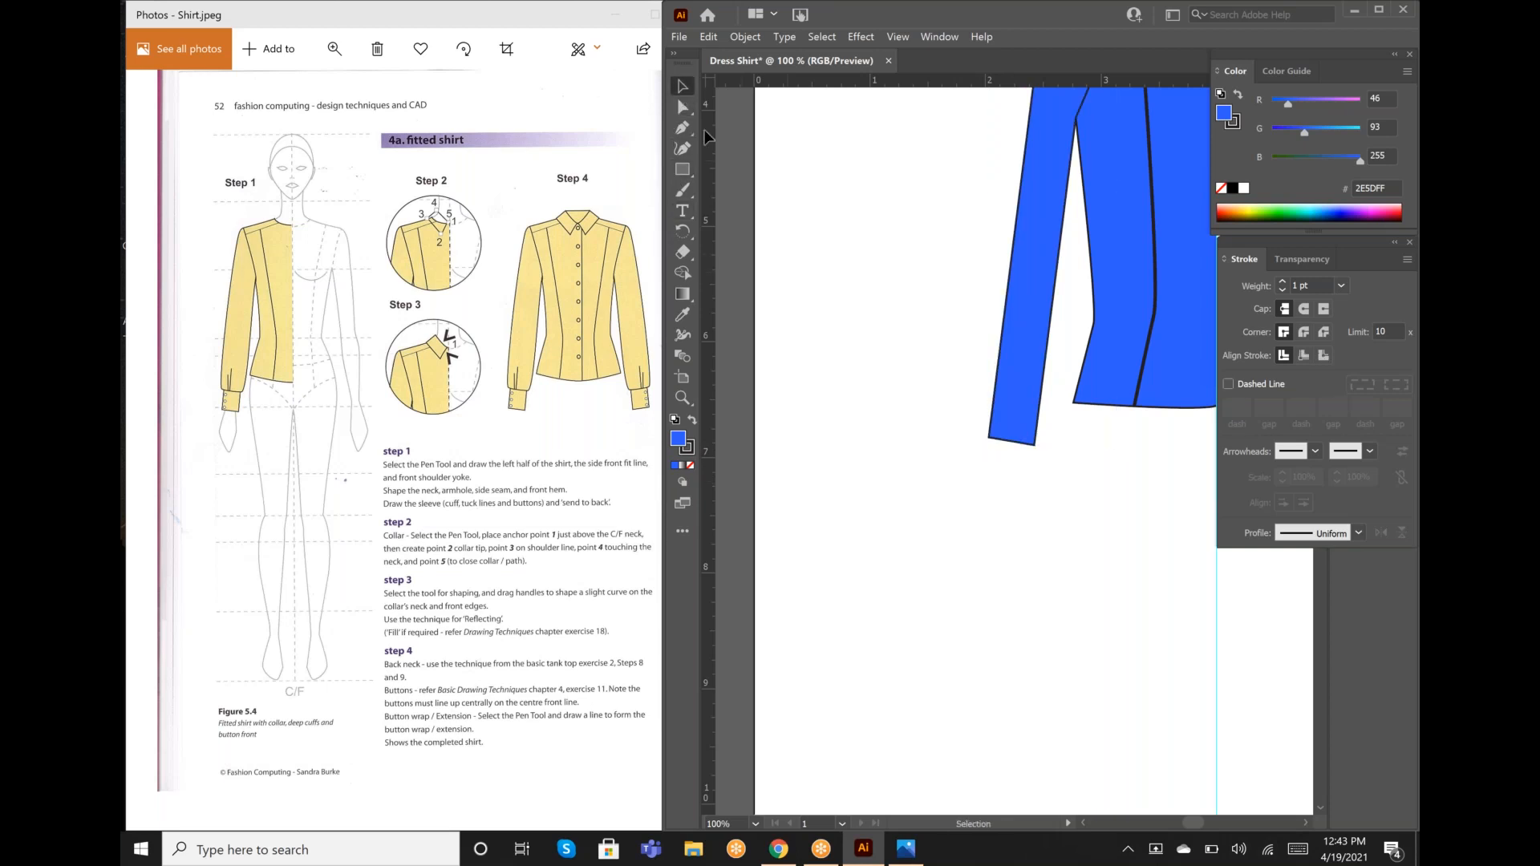
left_click(682, 129)
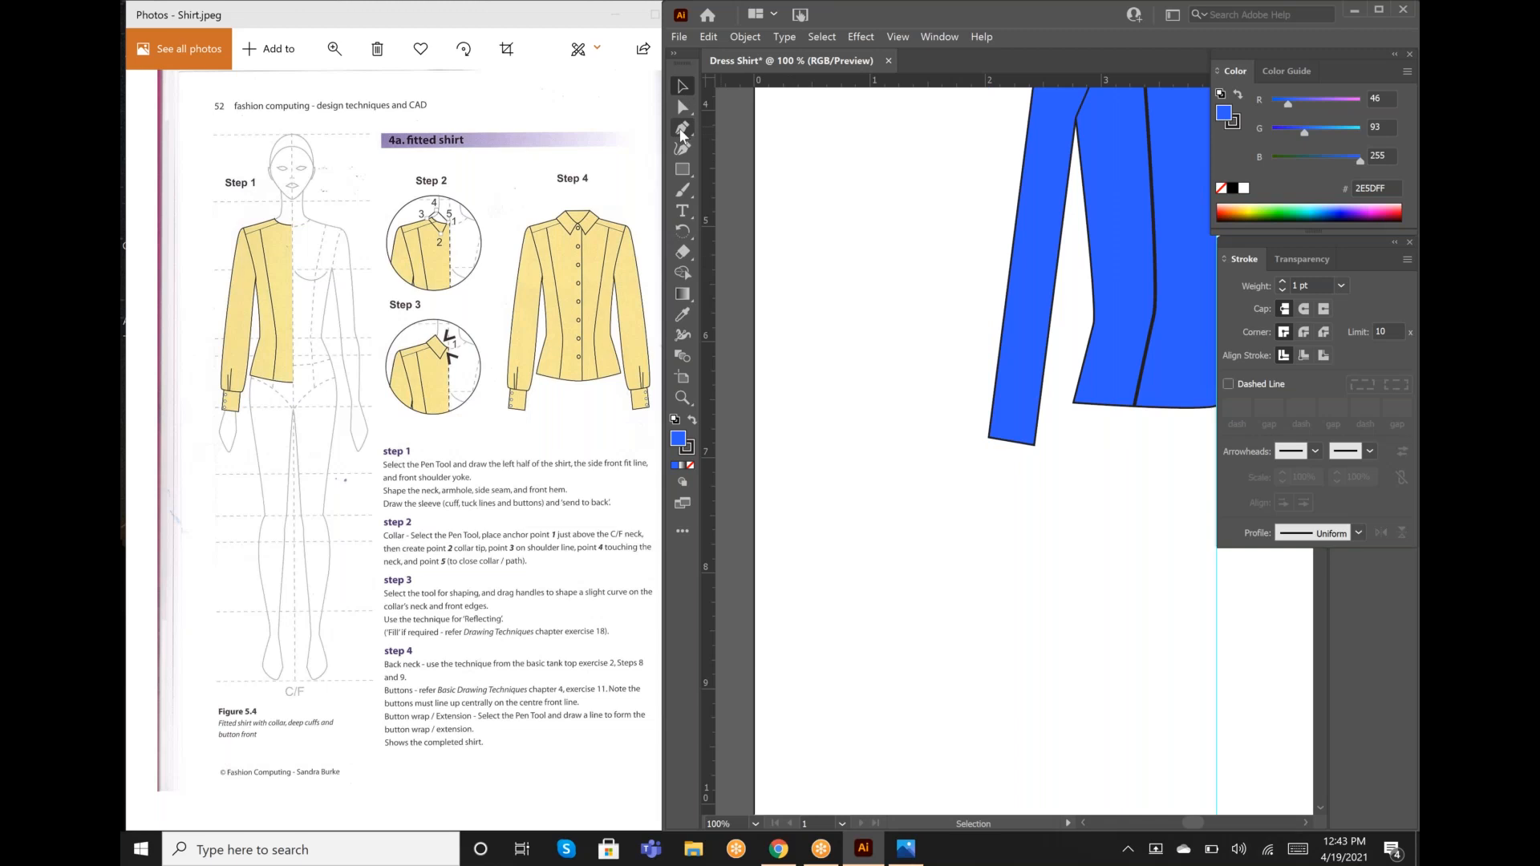
left_click(1021, 442)
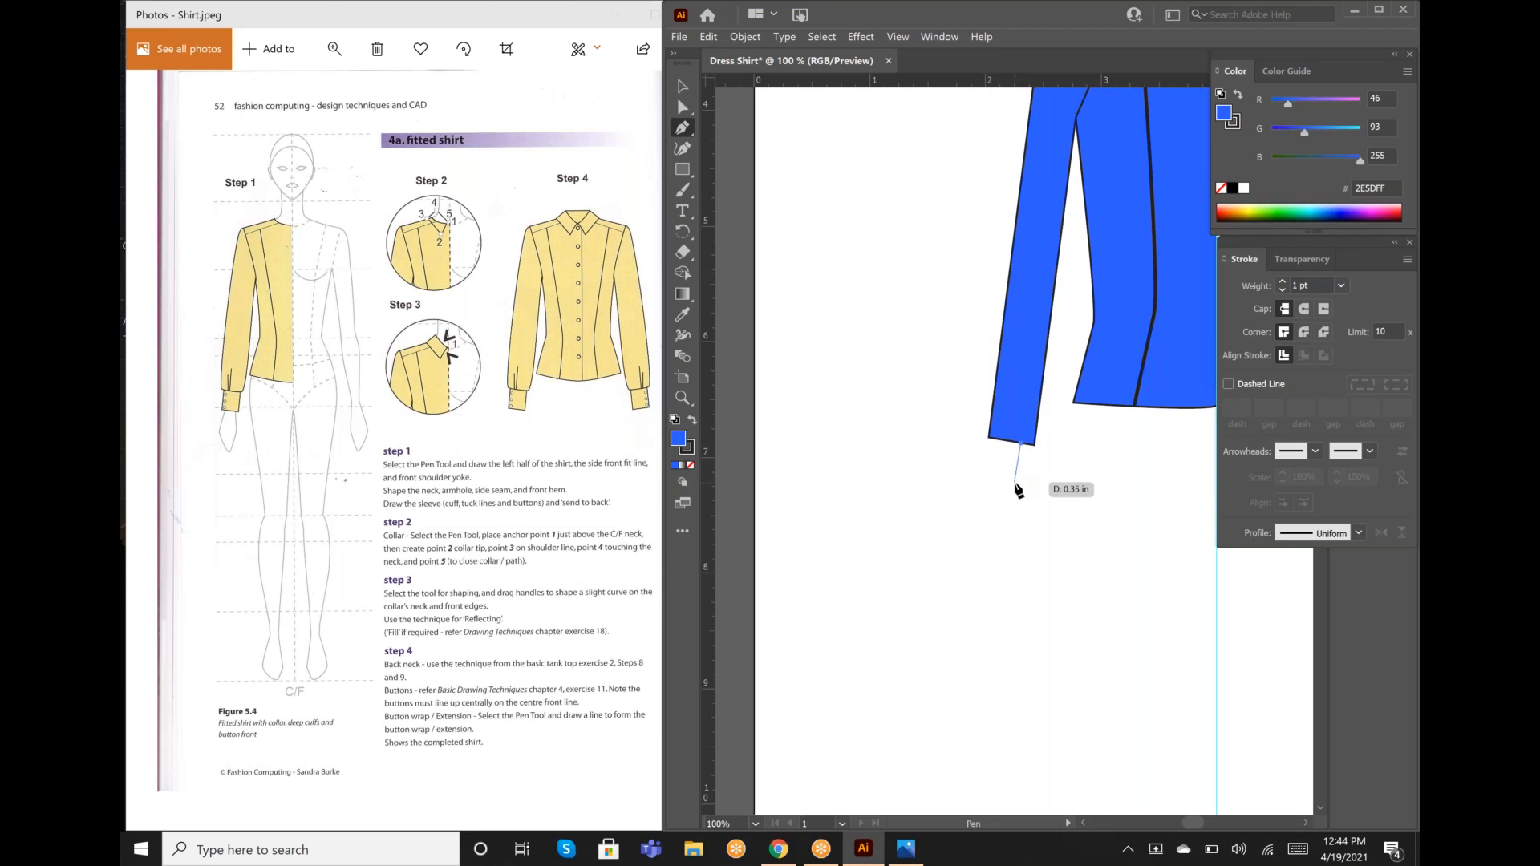
left_click(1014, 482)
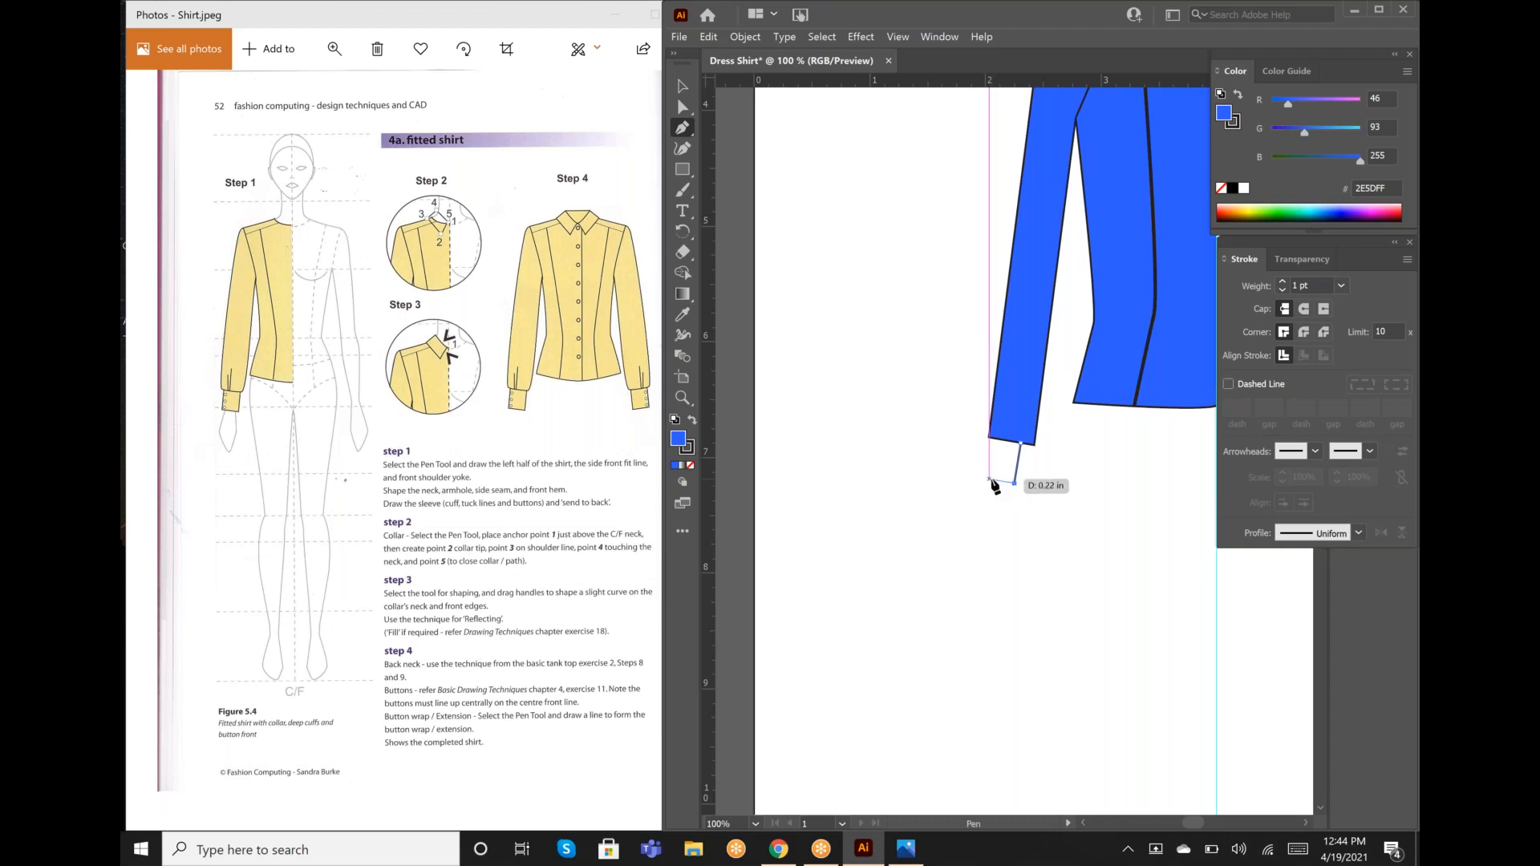
left_click(990, 481)
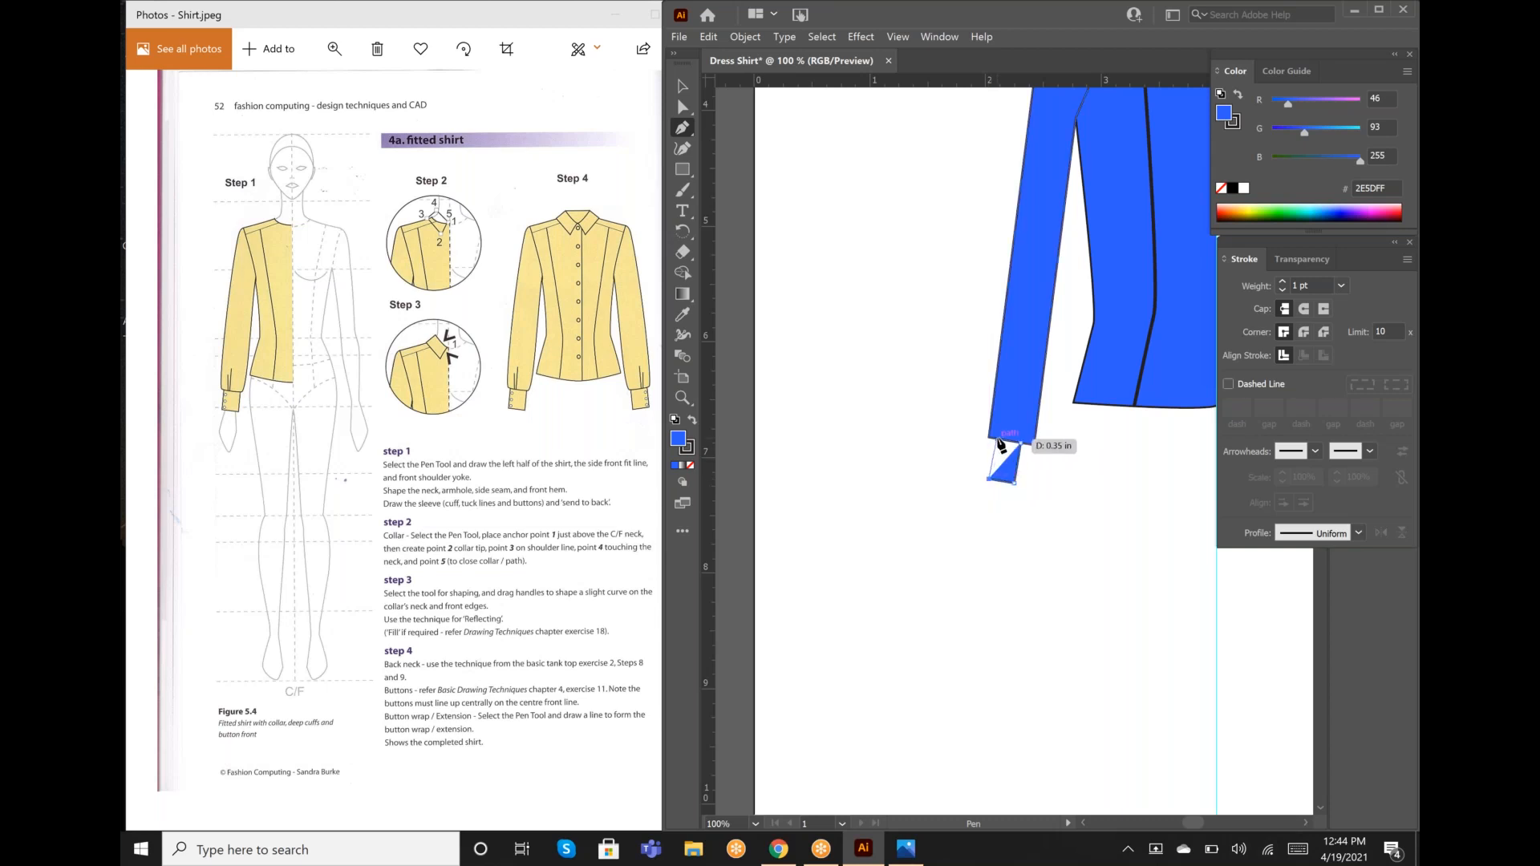
left_click(996, 439)
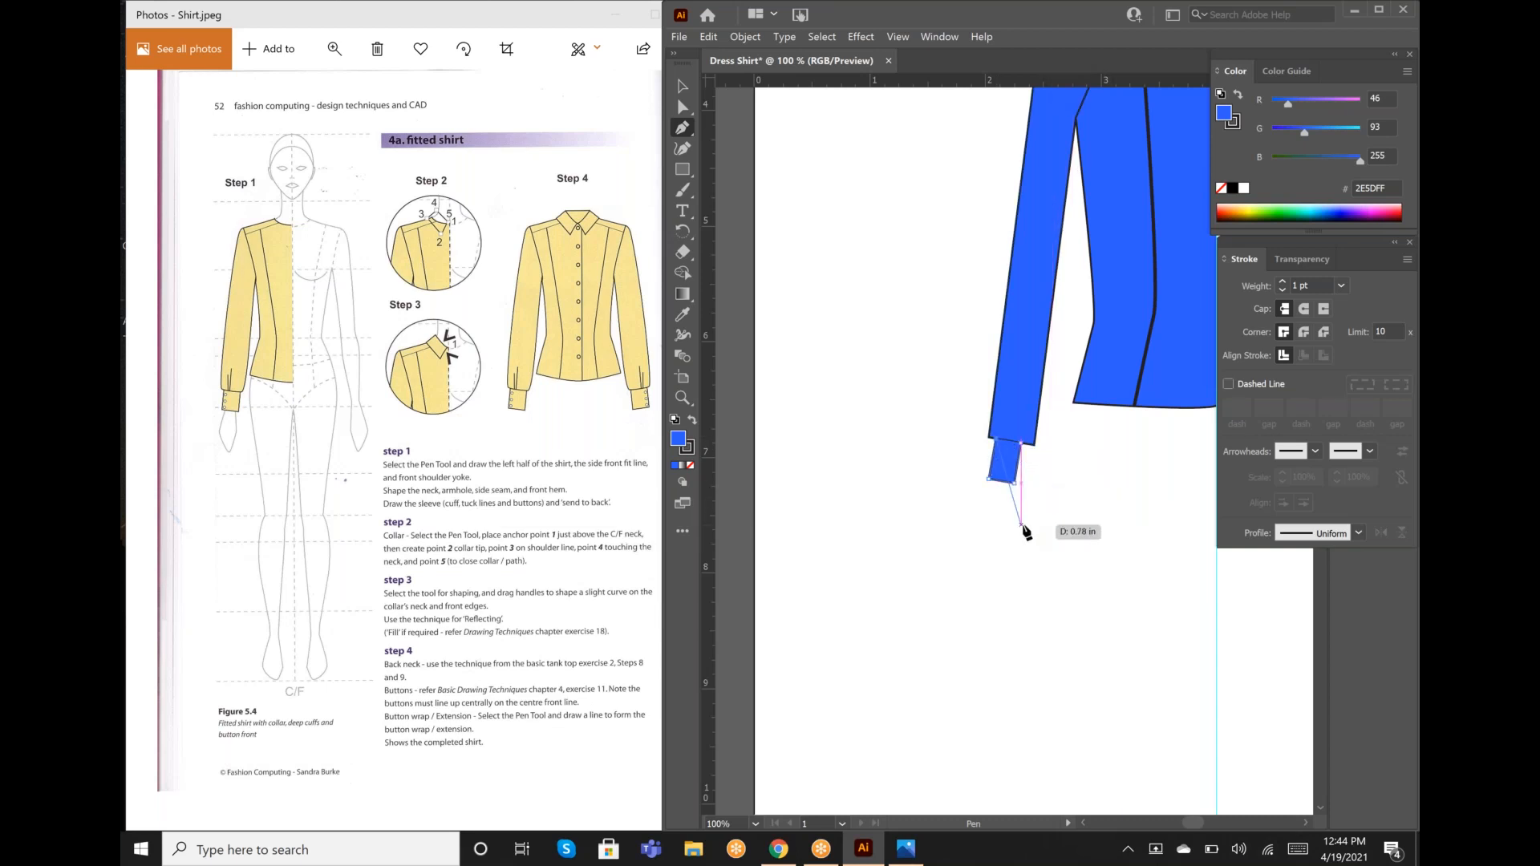
key("ctrl+z")
key("ctrl+z")
key("ctrl+z")
key("ctrl+z")
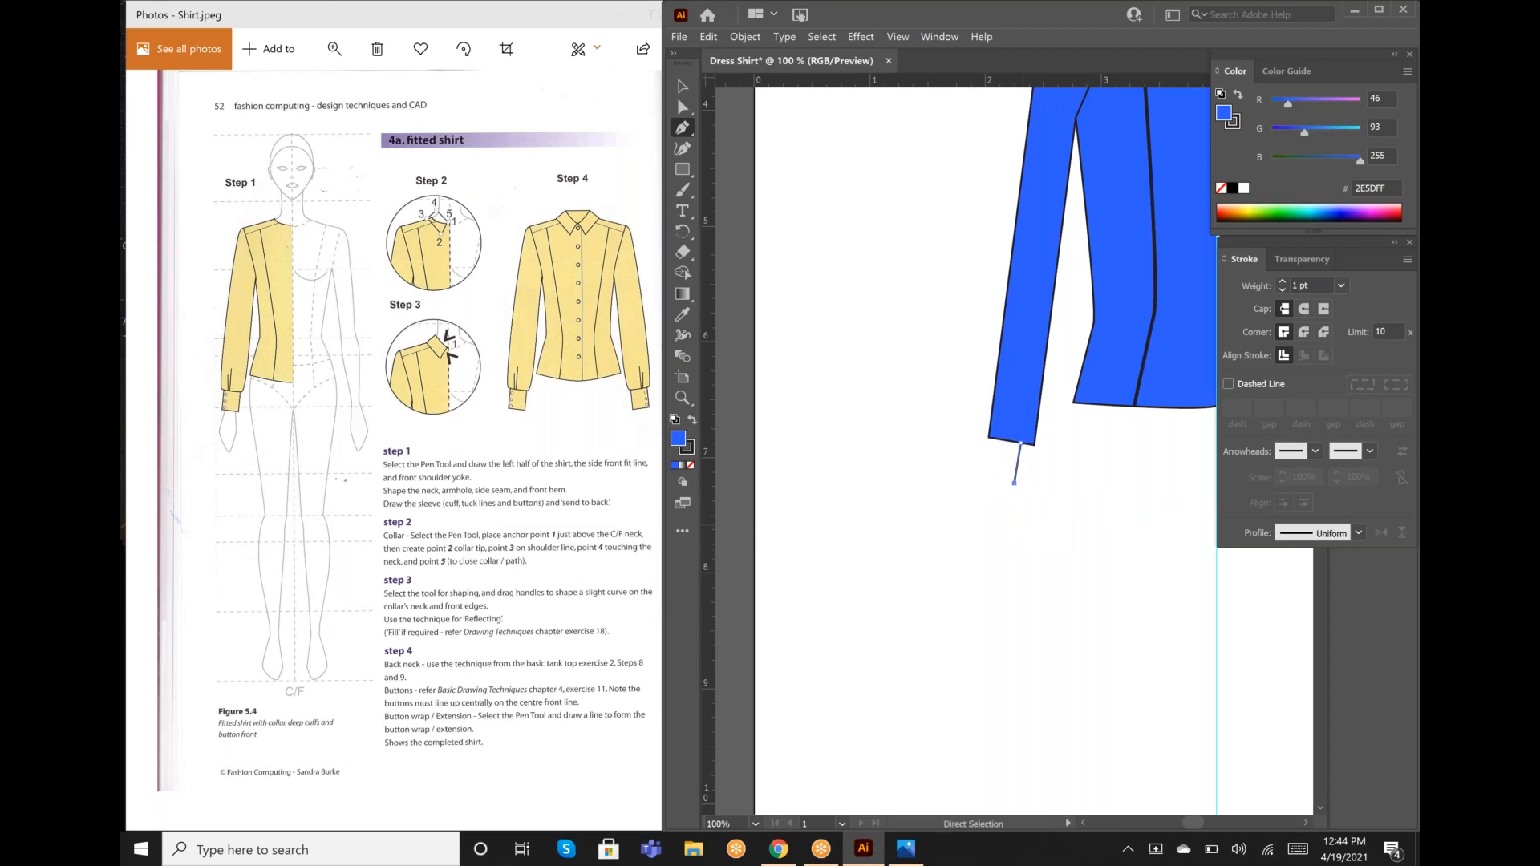
Step: Draw a closed four-sided cuff about 0.26 in wide below the sleeve hem, slightly inset from its corners, and deselect it
left_click(1026, 443)
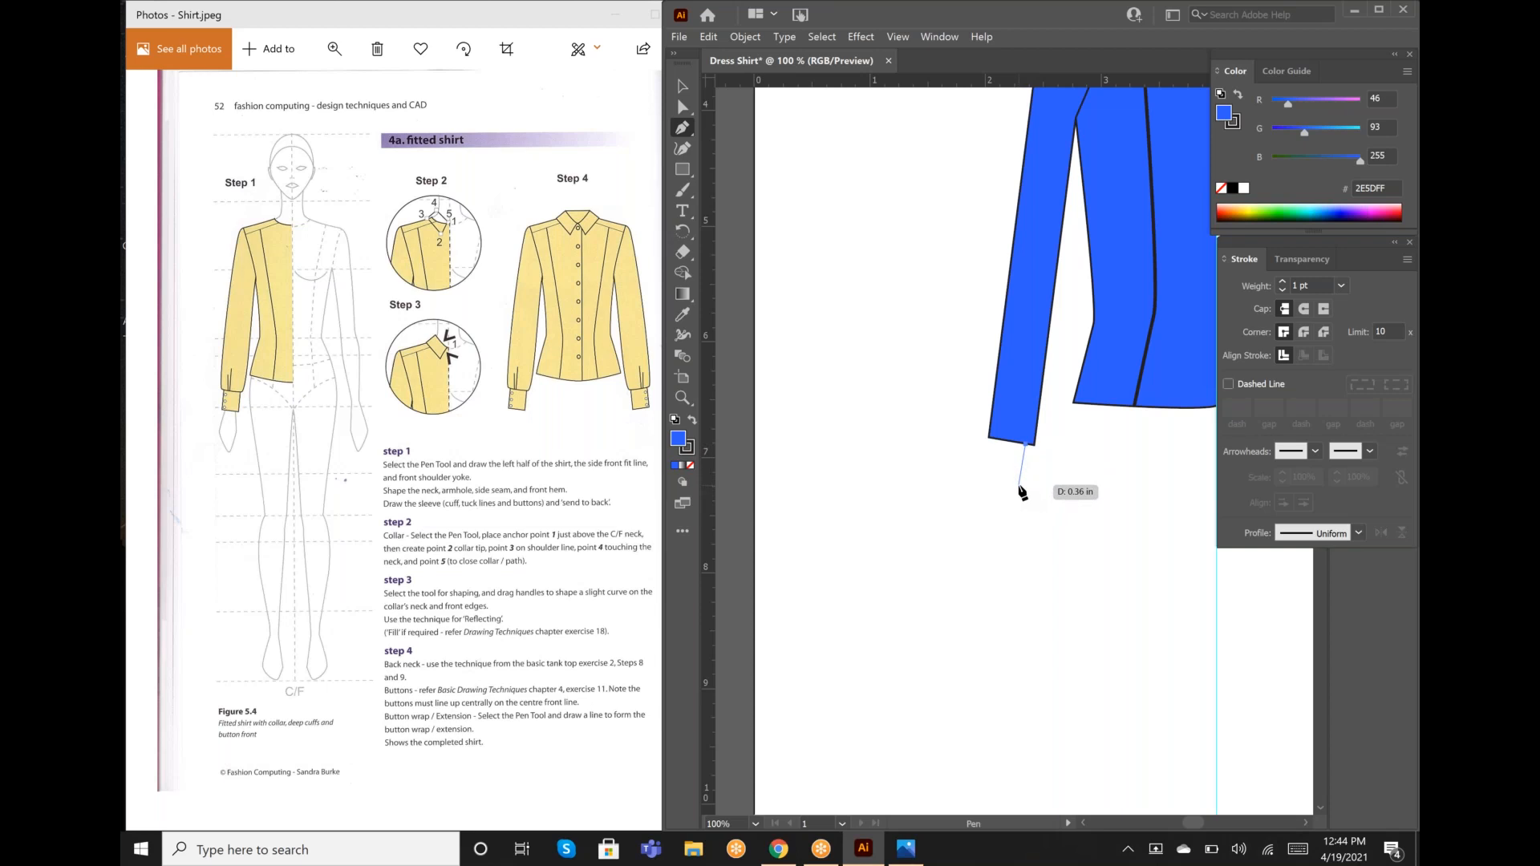
left_click(1019, 484)
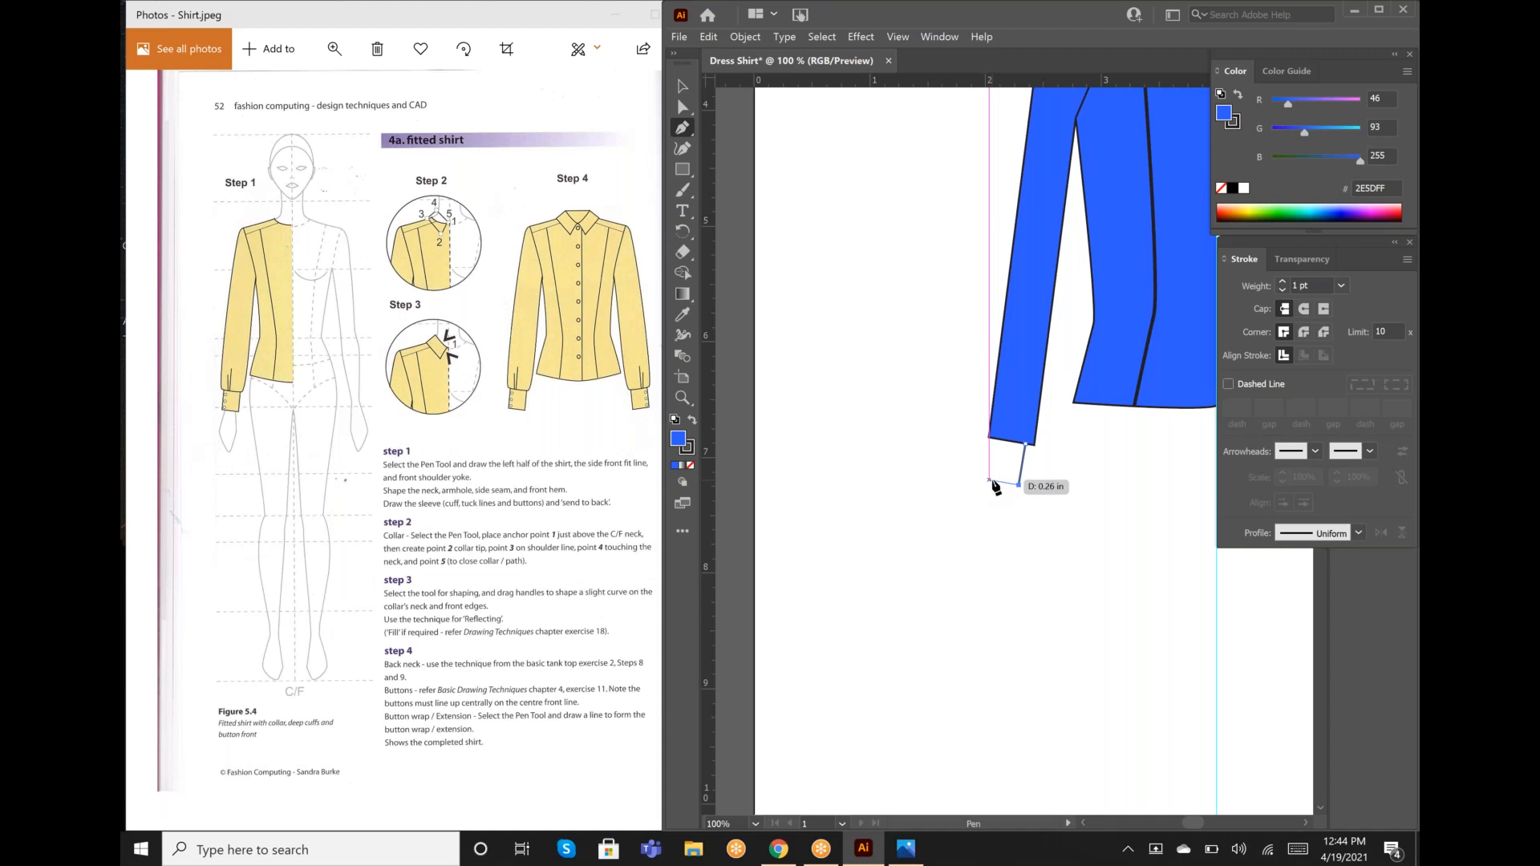
left_click(989, 480)
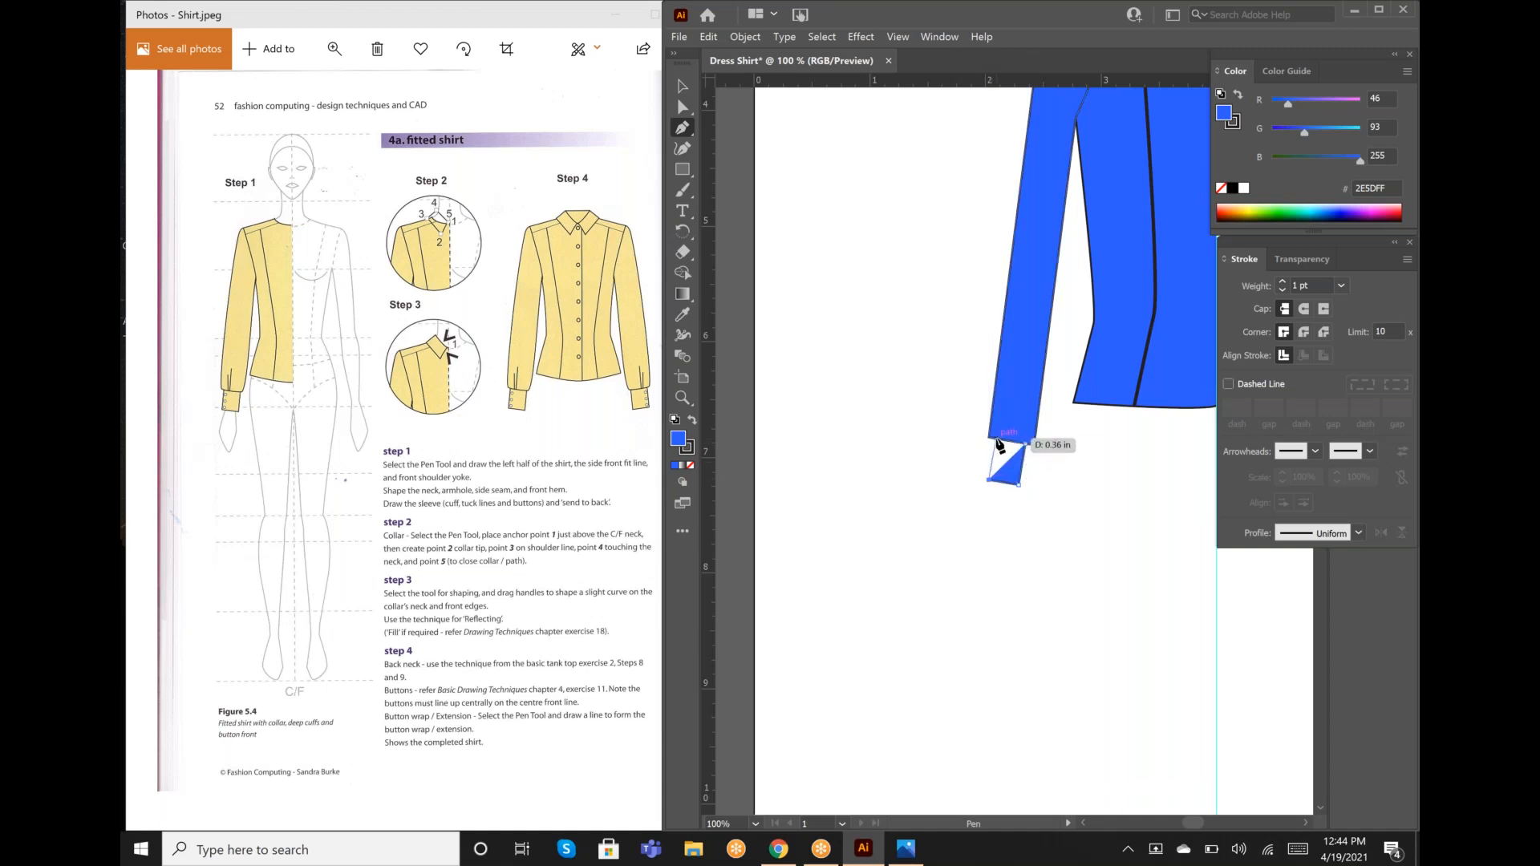
left_click(996, 441)
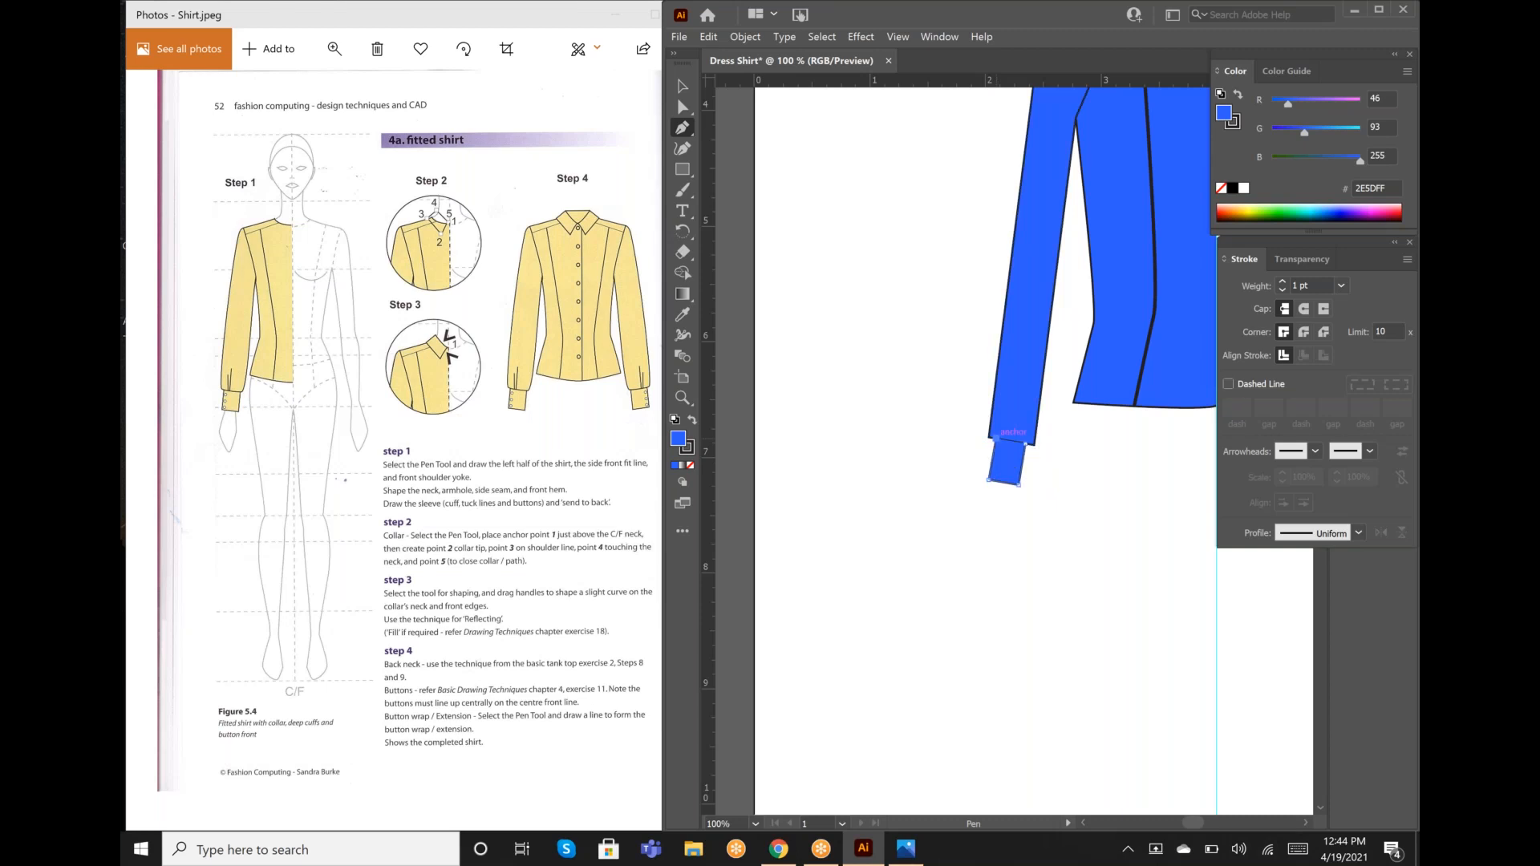
left_click(1025, 444)
left_click(682, 87)
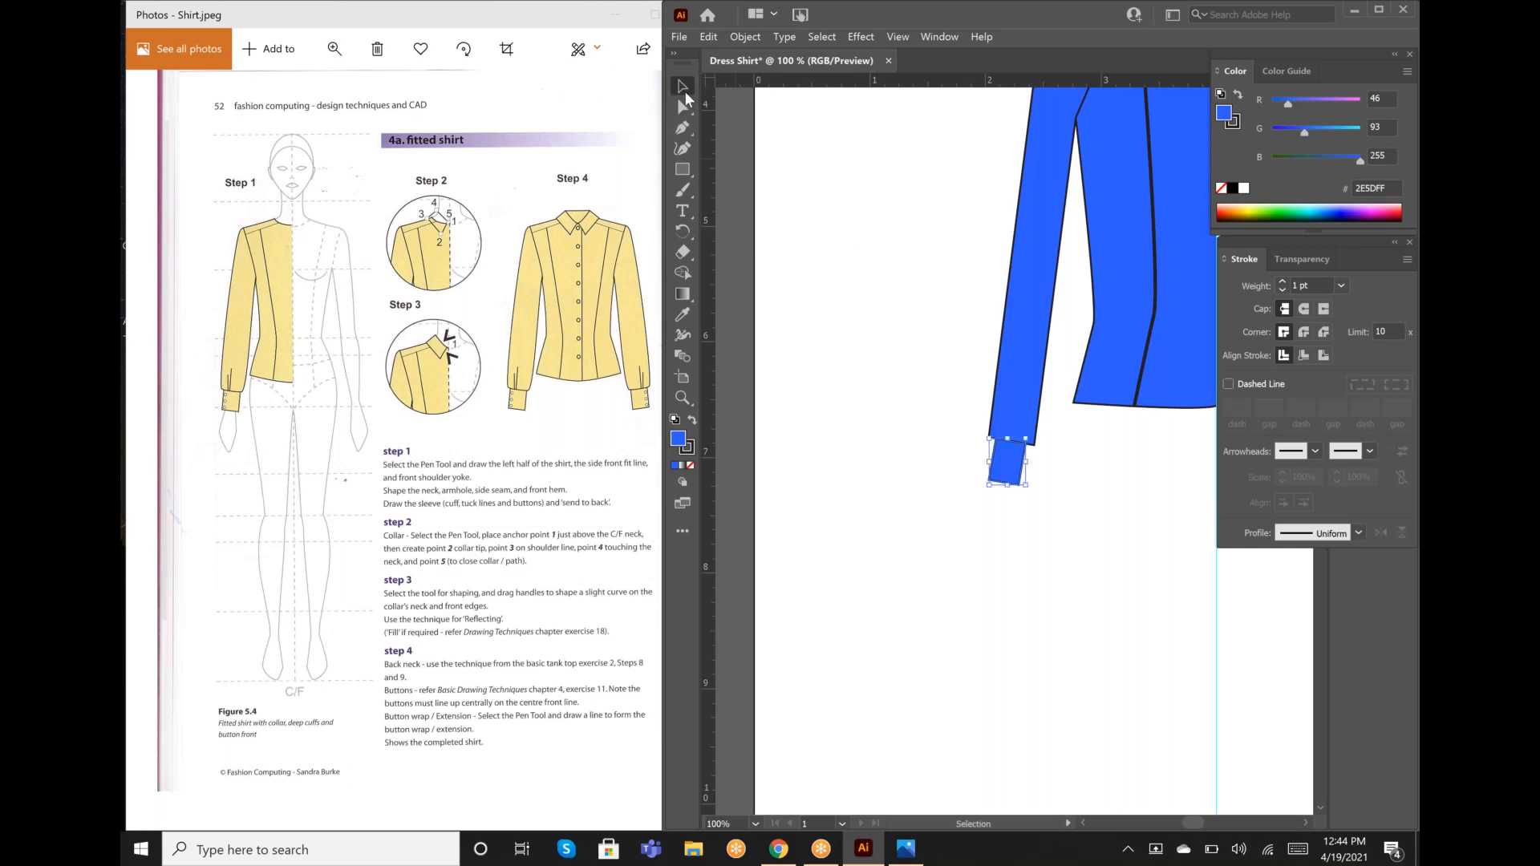
left_click(849, 340)
Step: Examine the half shirt with its sleeve and cuff from shoulder to wrist
left_click(681, 397)
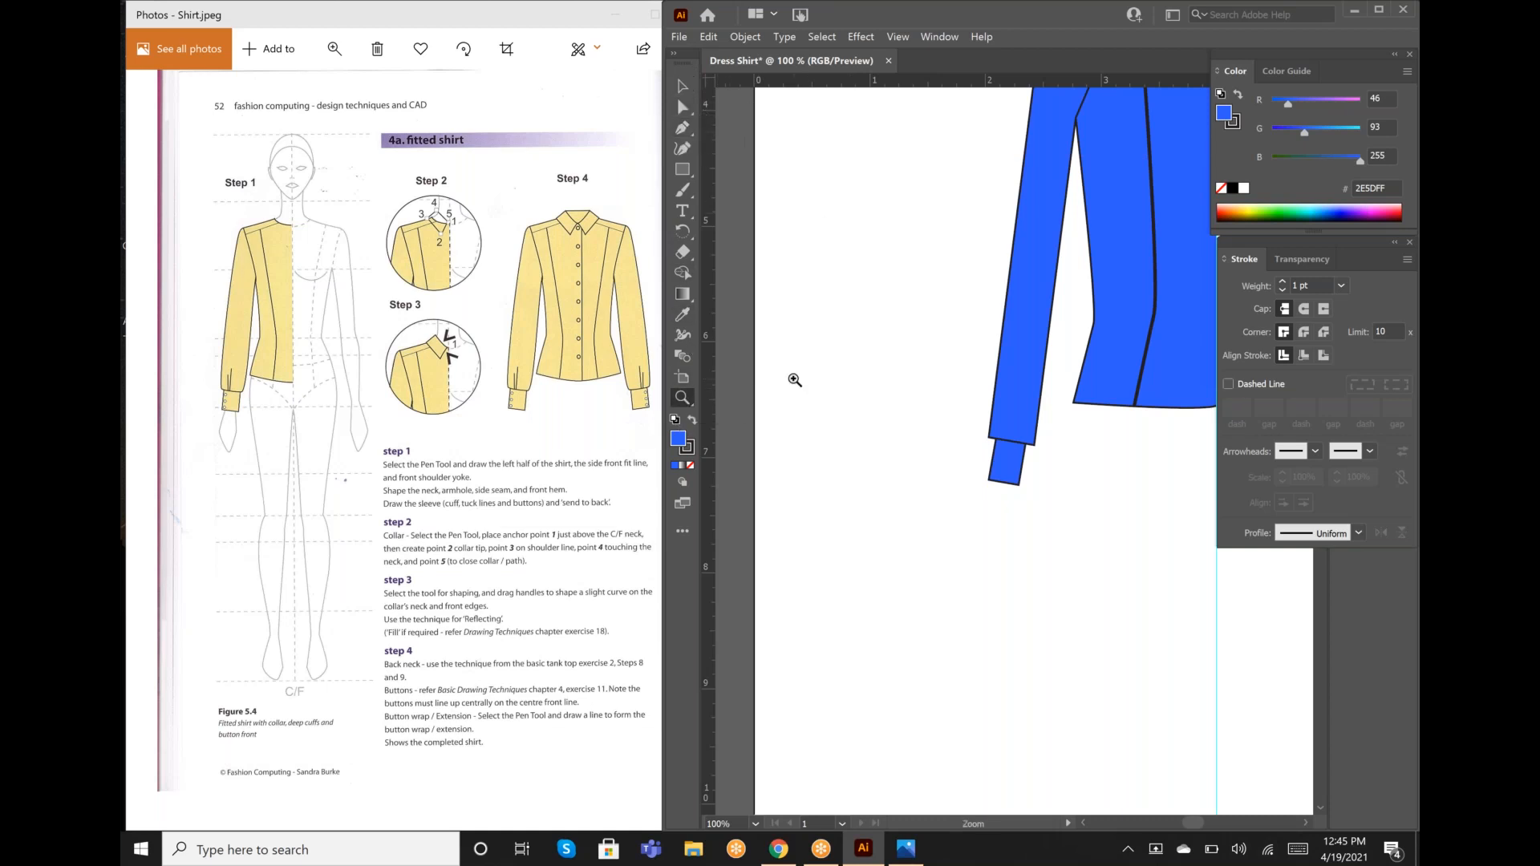
key("alt")
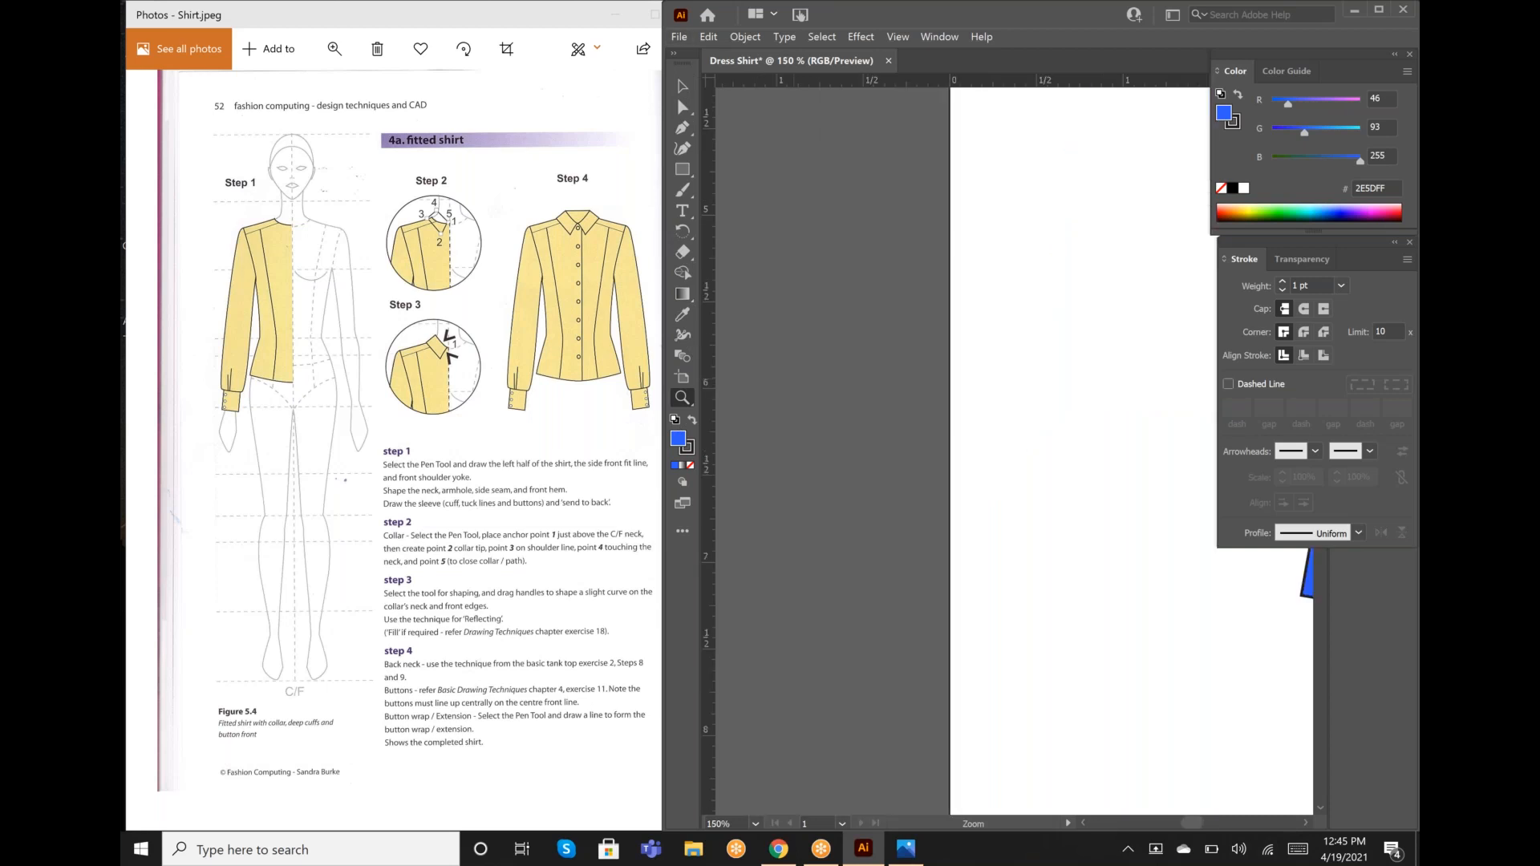
left_click(1061, 465)
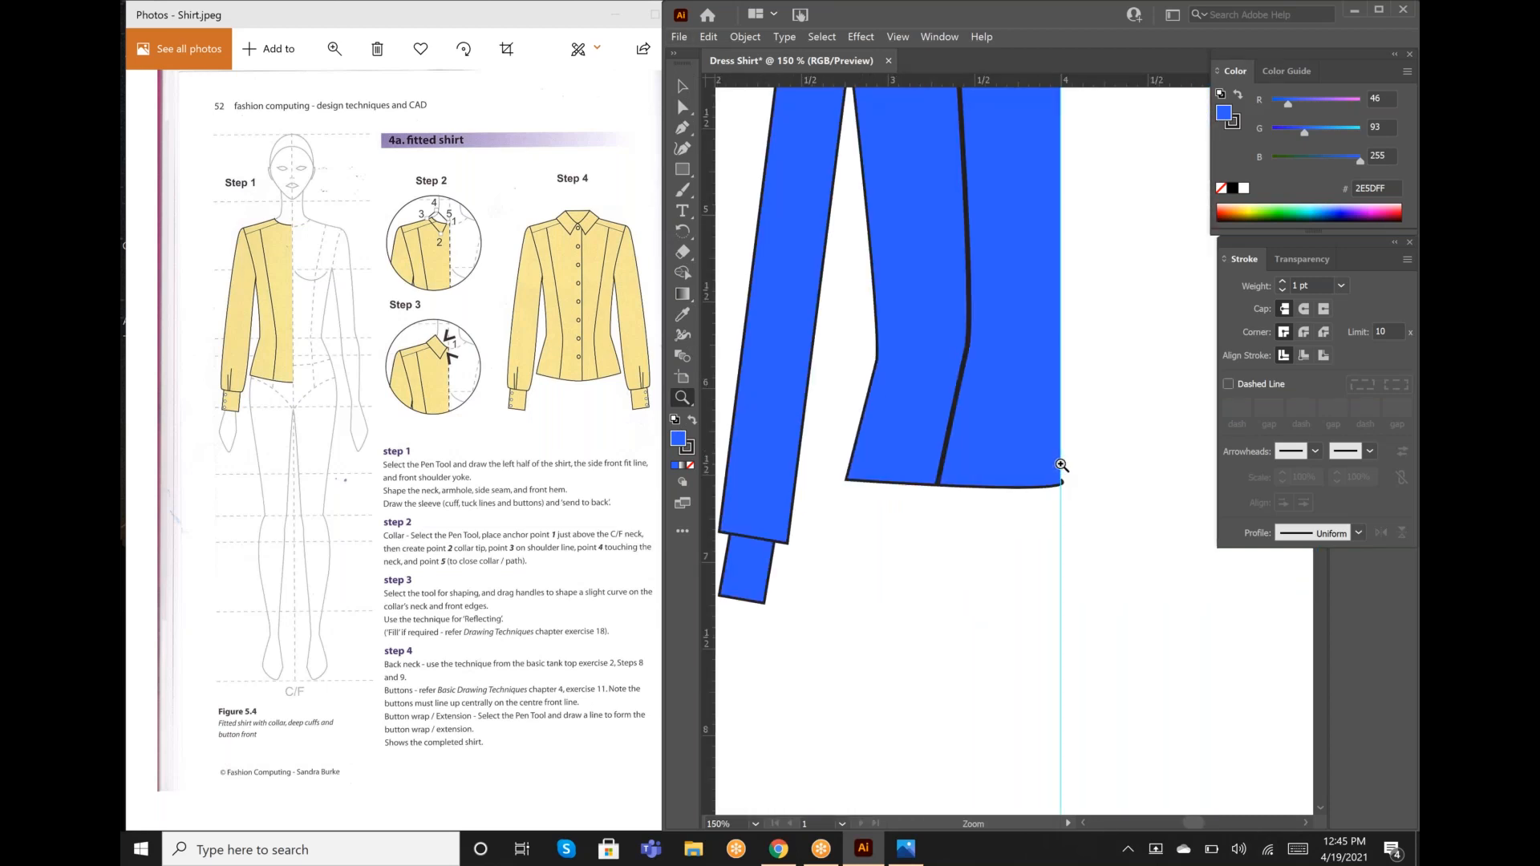
key("alt")
scroll(891, 449, "up", 2)
scroll(891, 449, "up", 5)
scroll(890, 449, "down", 4)
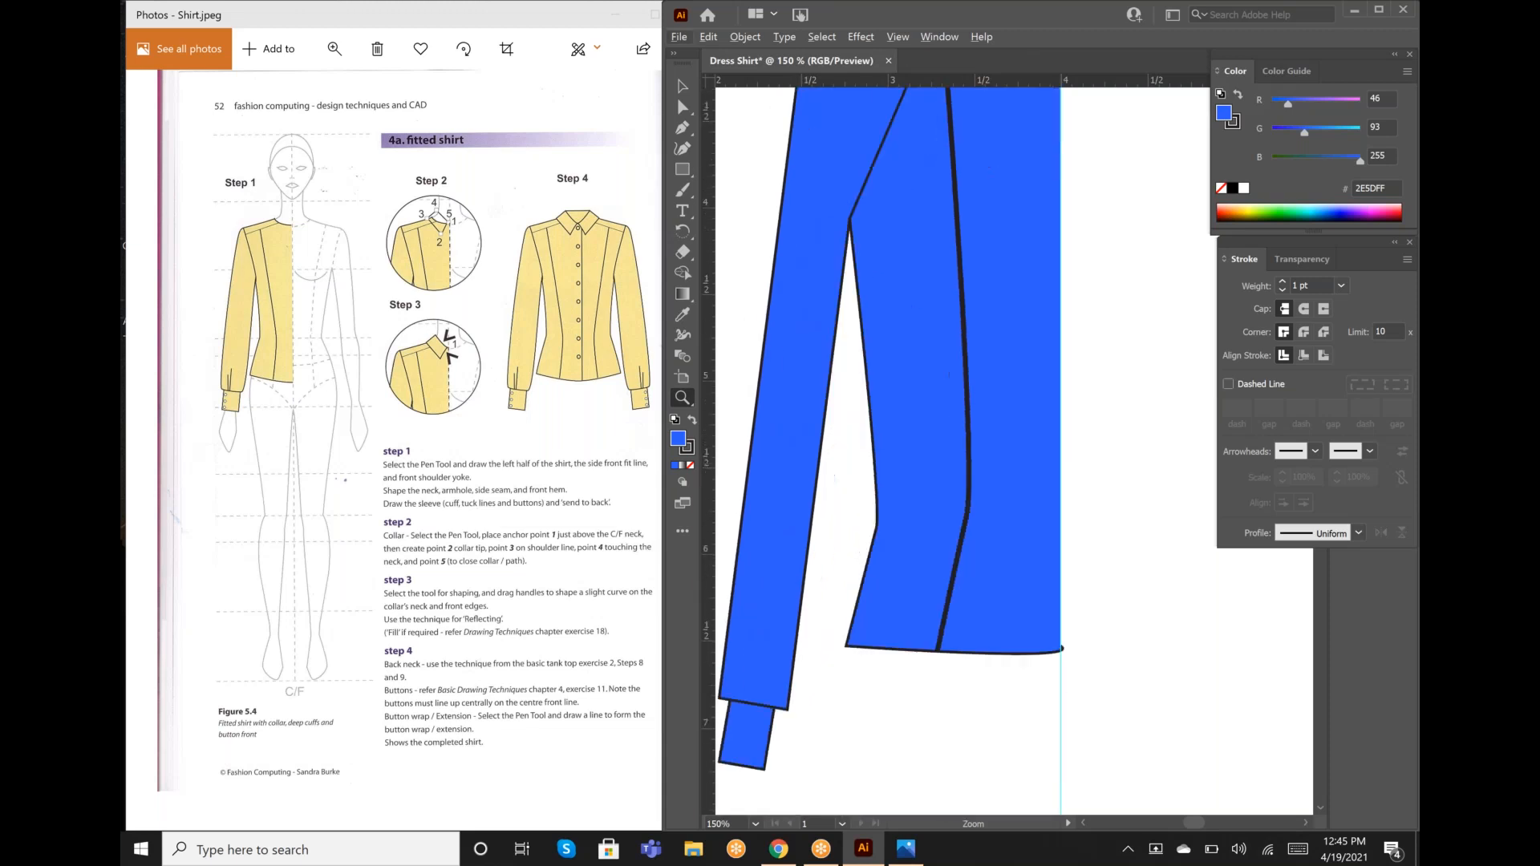
key("ctrl+minus")
scroll(890, 450, "up", 4)
scroll(890, 449, "down", 4)
scroll(890, 449, "up", 2)
scroll(890, 449, "down", 1)
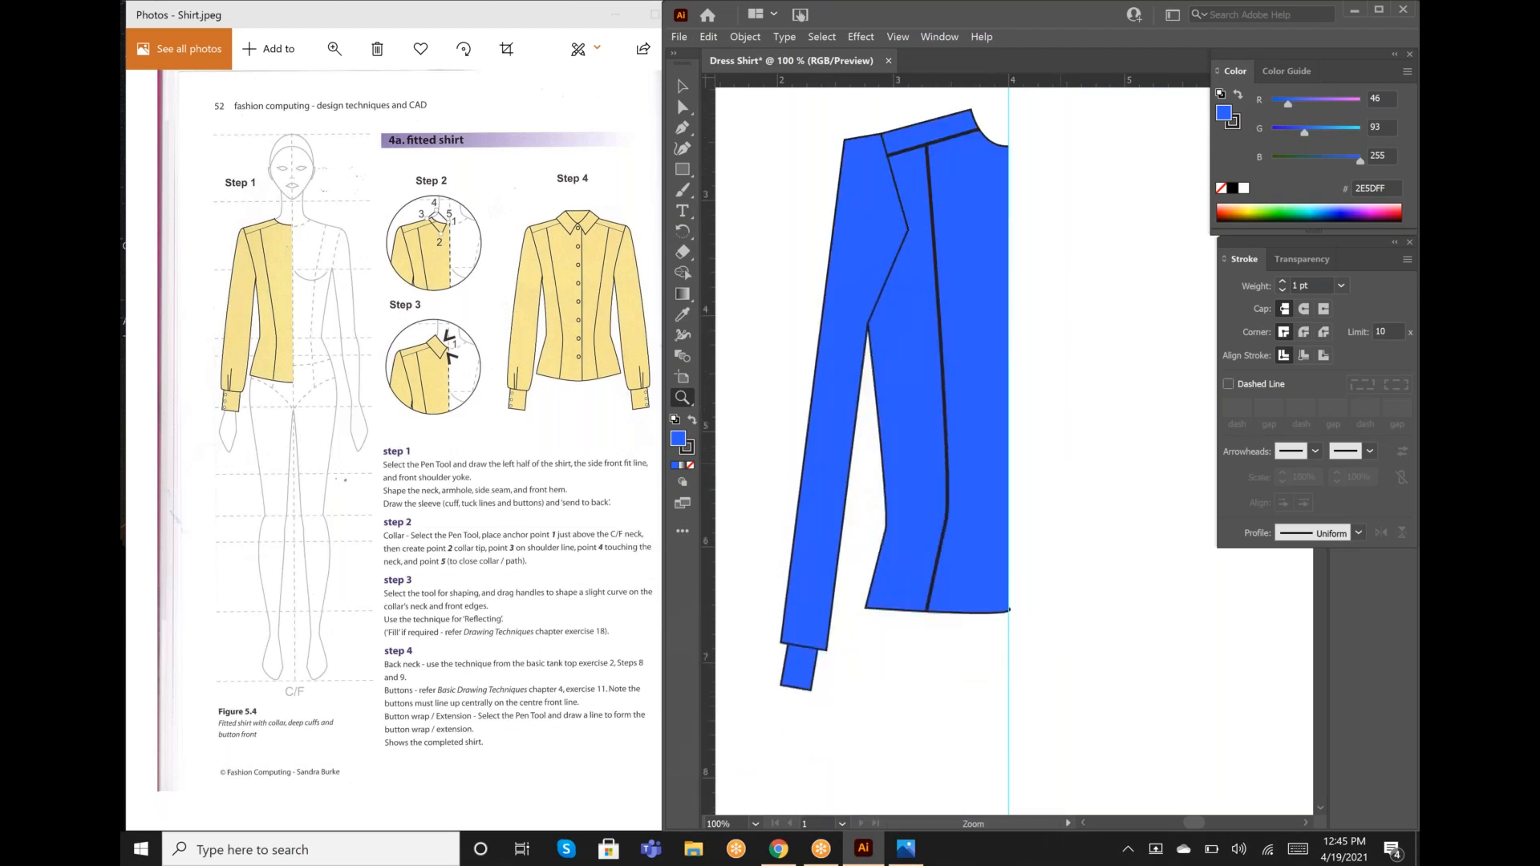
key("ctrl")
Step: Curve the sleeve's outer shoulder corner slightly with the Anchor Point tool
left_click(681, 106)
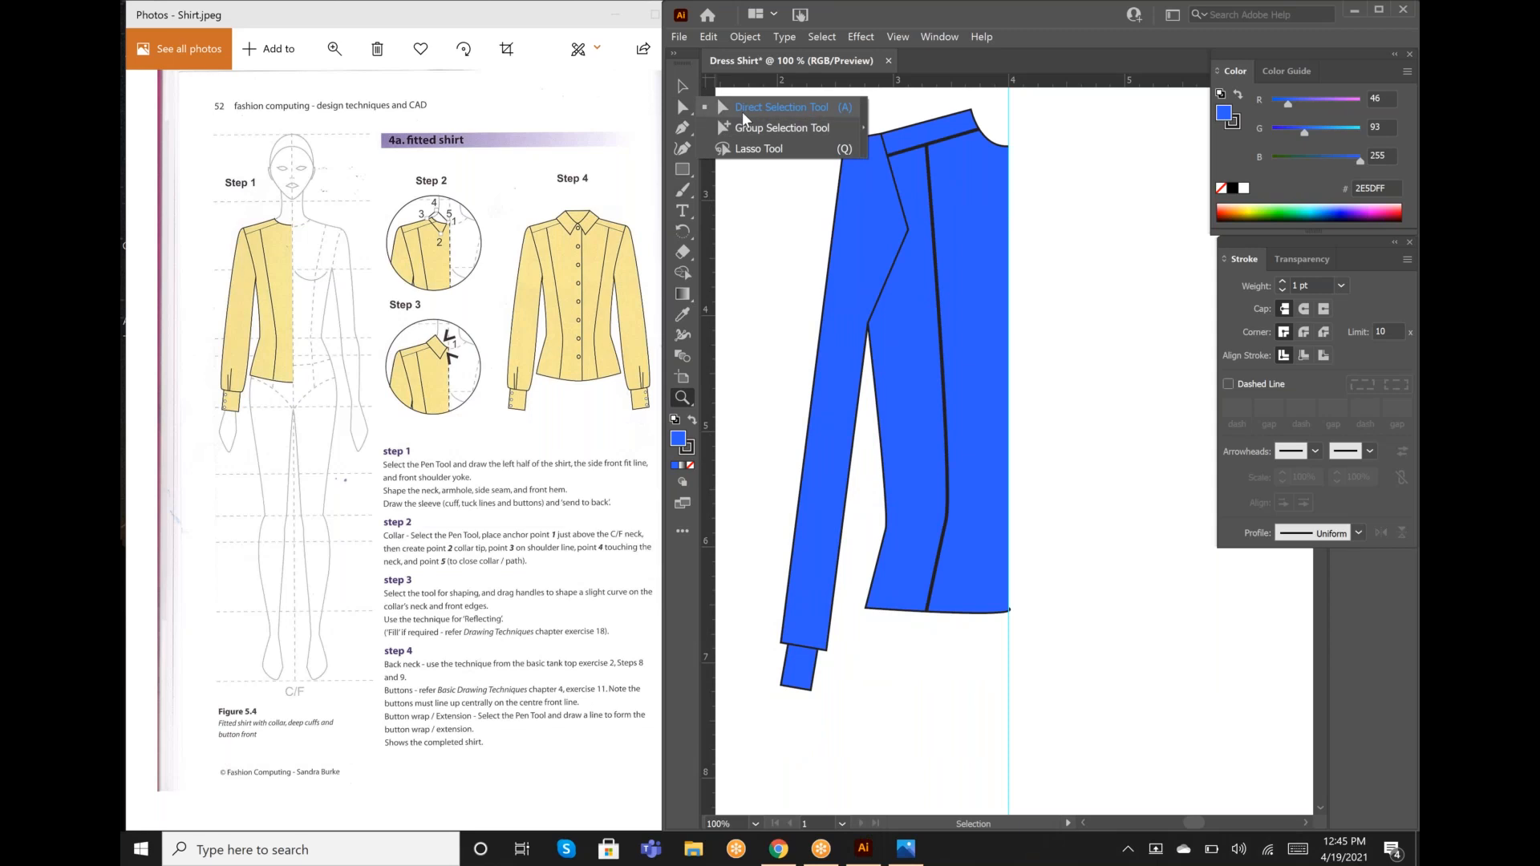
left_click(684, 132)
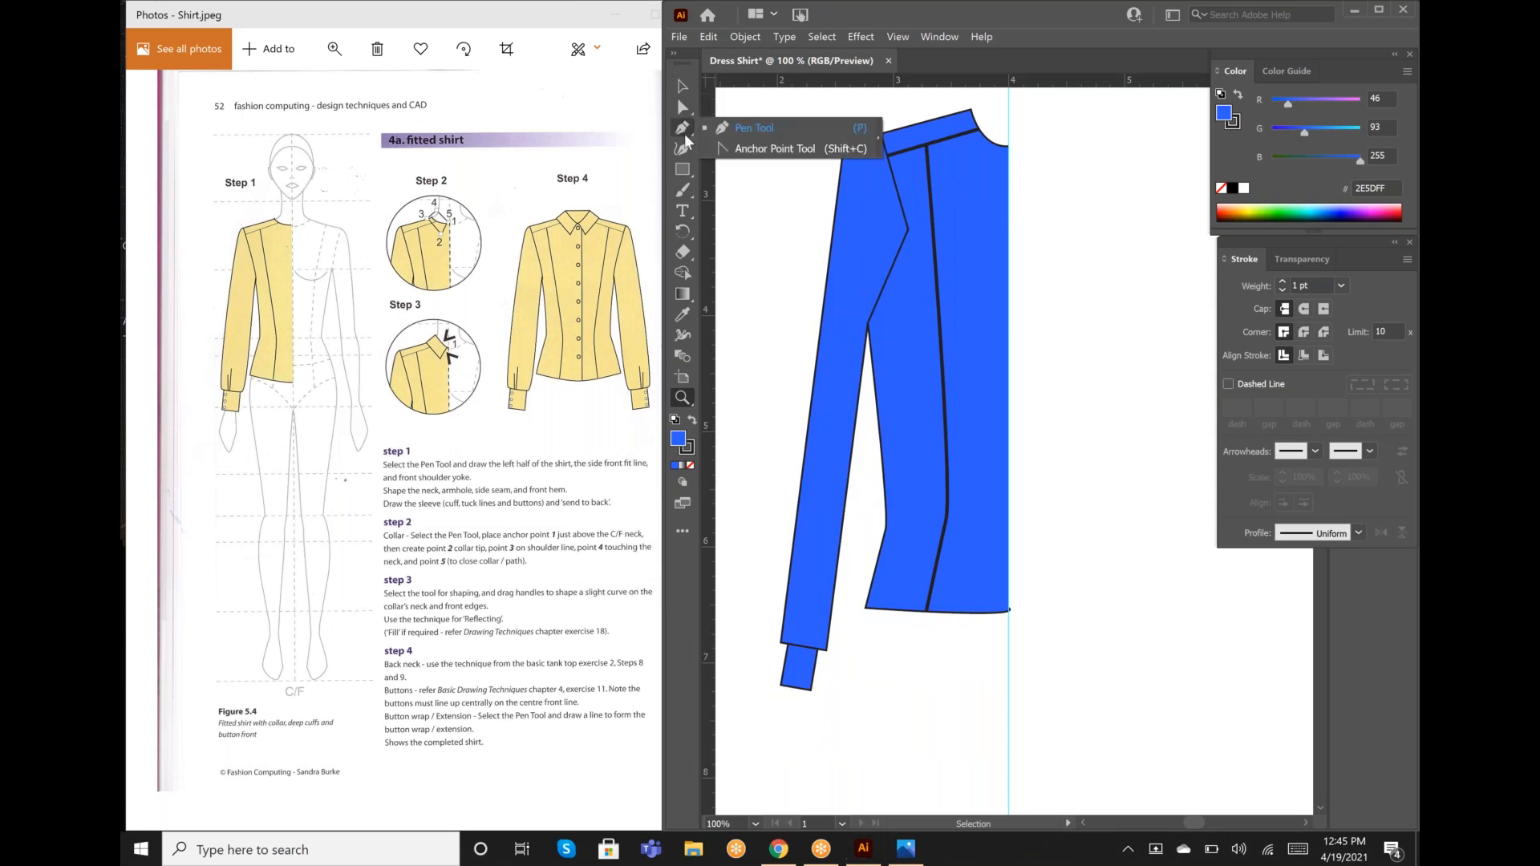
left_click(771, 149)
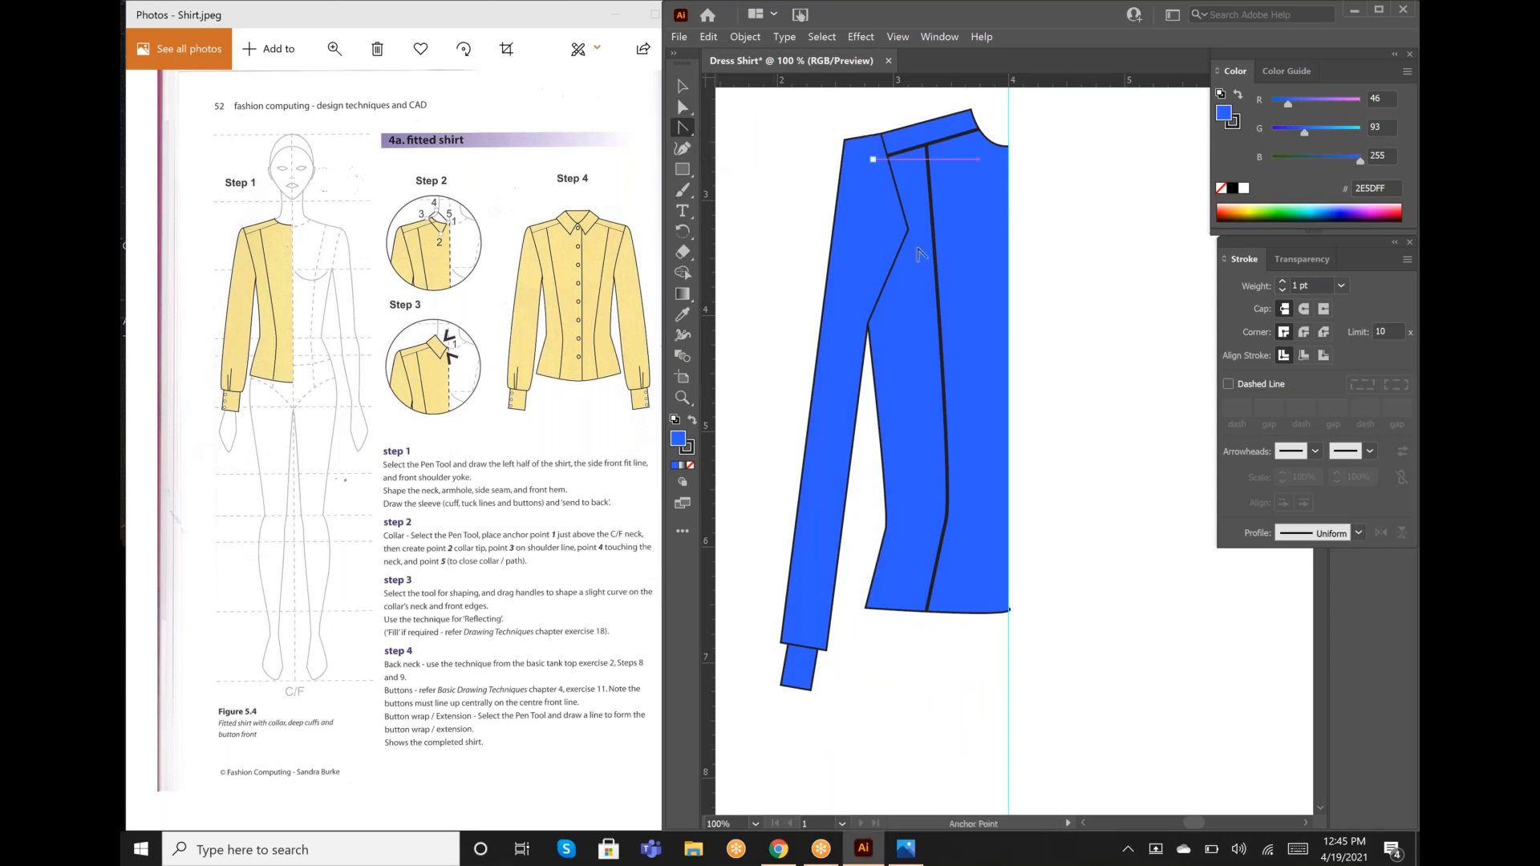
left_click(846, 142)
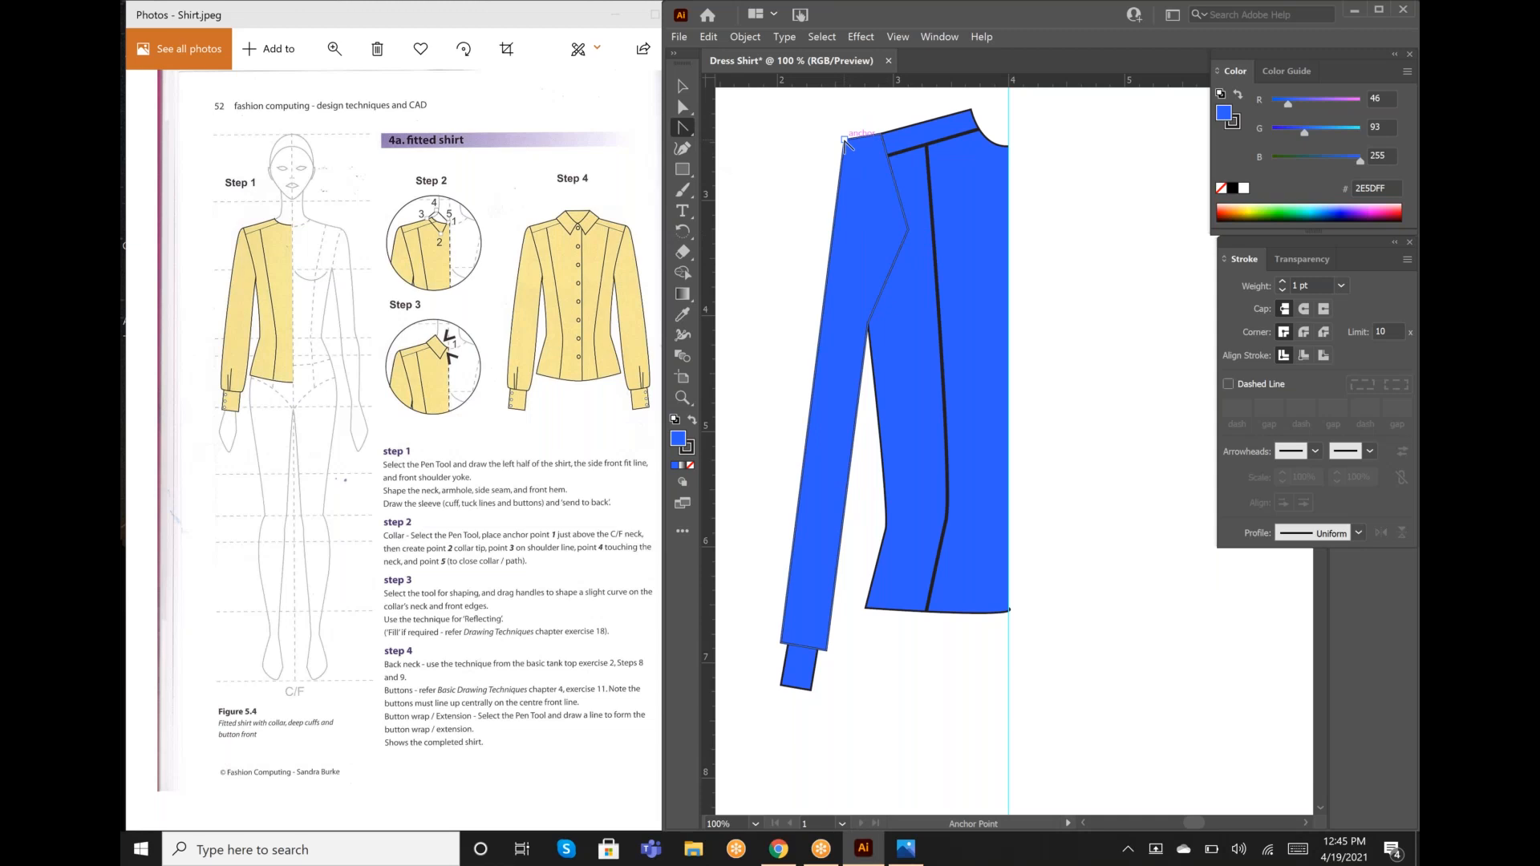
left_click(845, 140)
left_click_drag(840, 142, 857, 133)
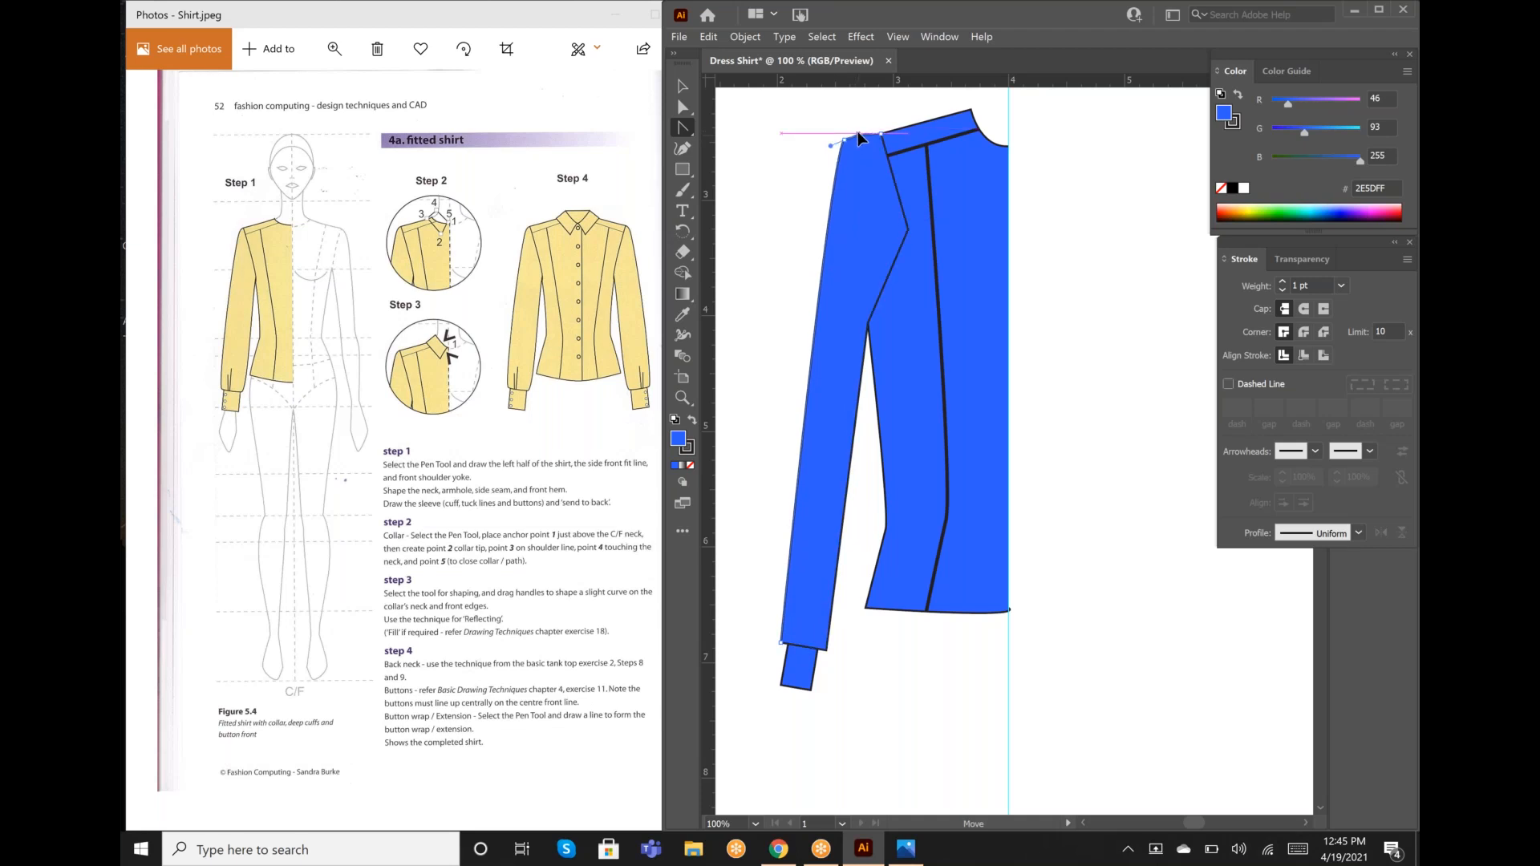
left_click_drag(857, 133, 853, 133)
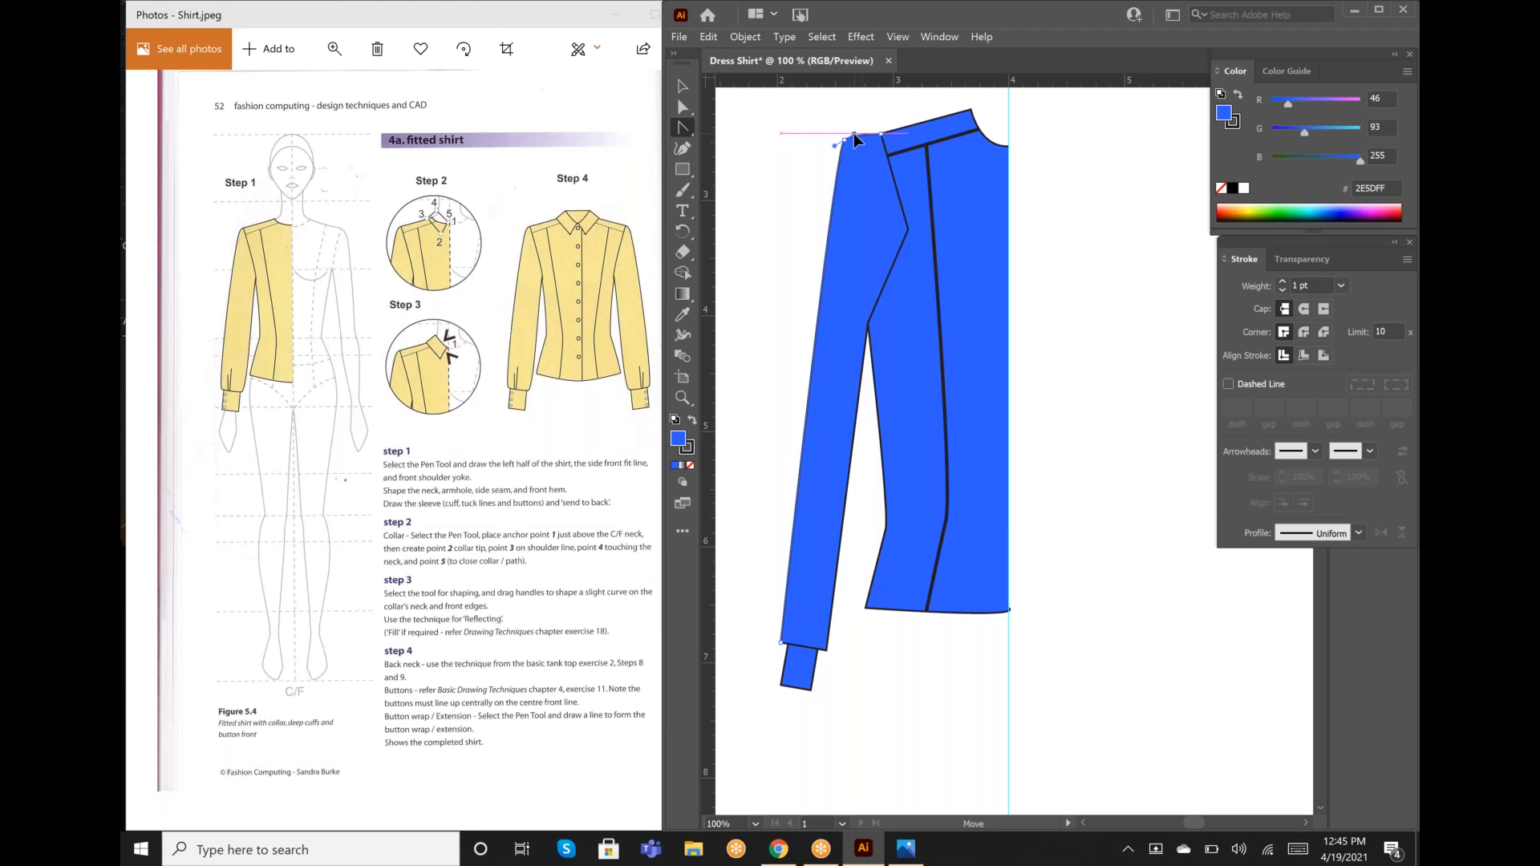
left_click_drag(853, 133, 853, 133)
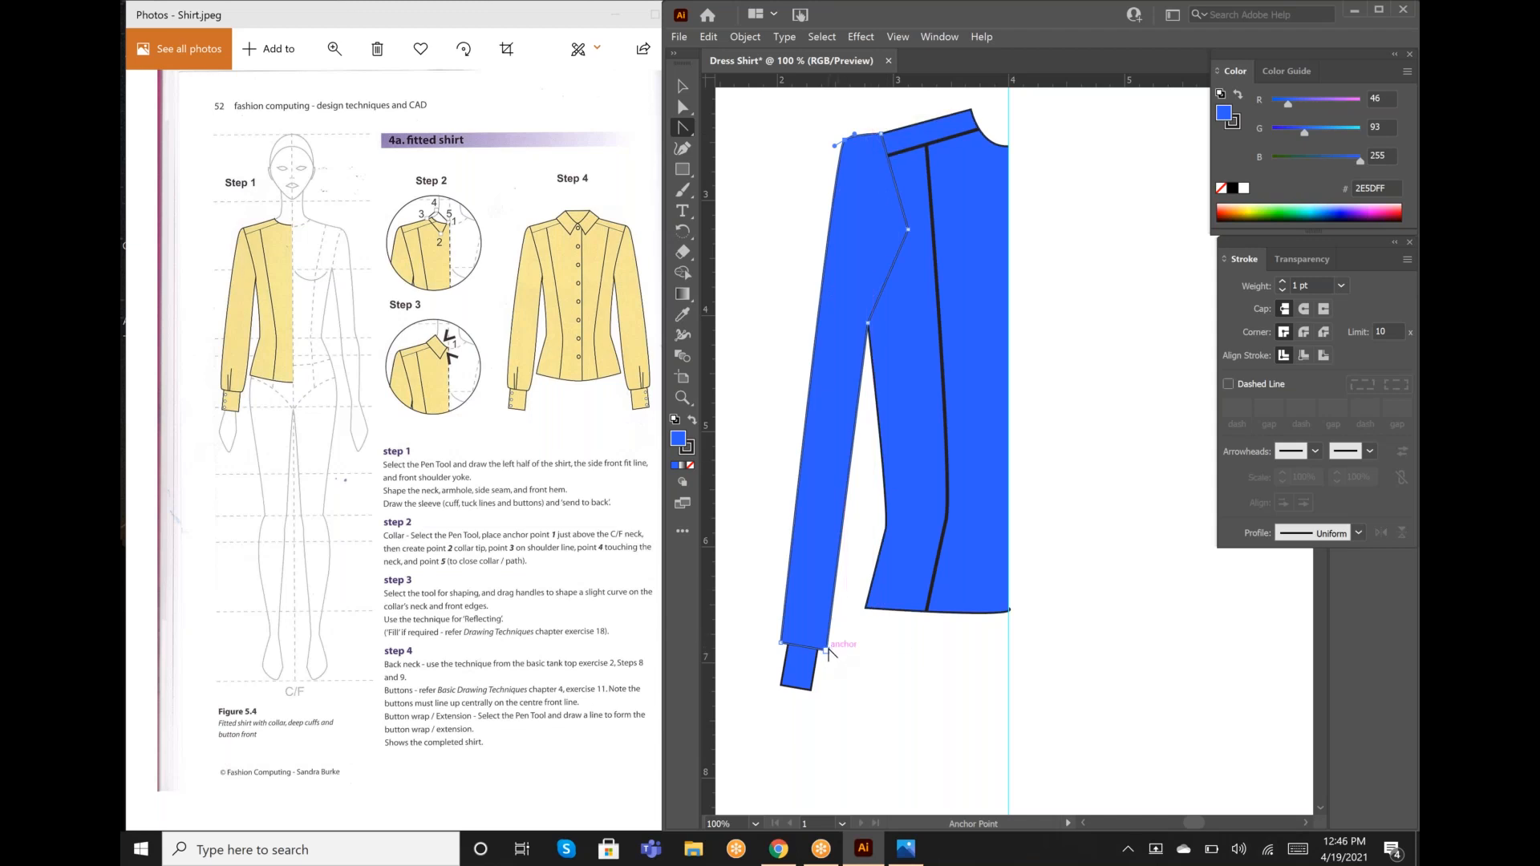
Step: Round the sleeve's lower corners at the wrist hem by pulling curve handles with the Anchor Point tool
left_click_drag(828, 652, 771, 644)
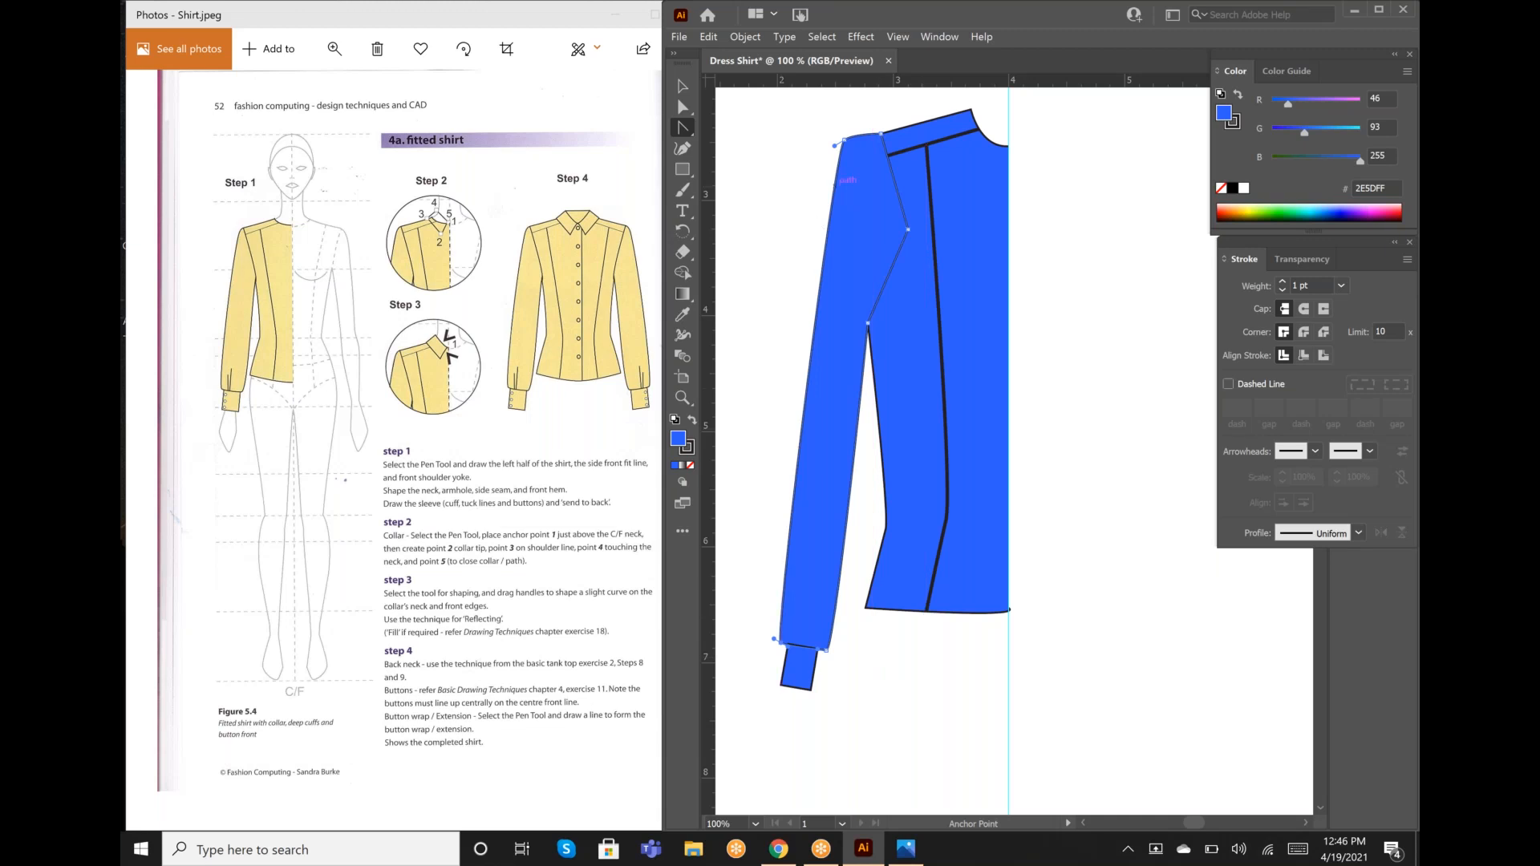
left_click(784, 98)
left_click(682, 87)
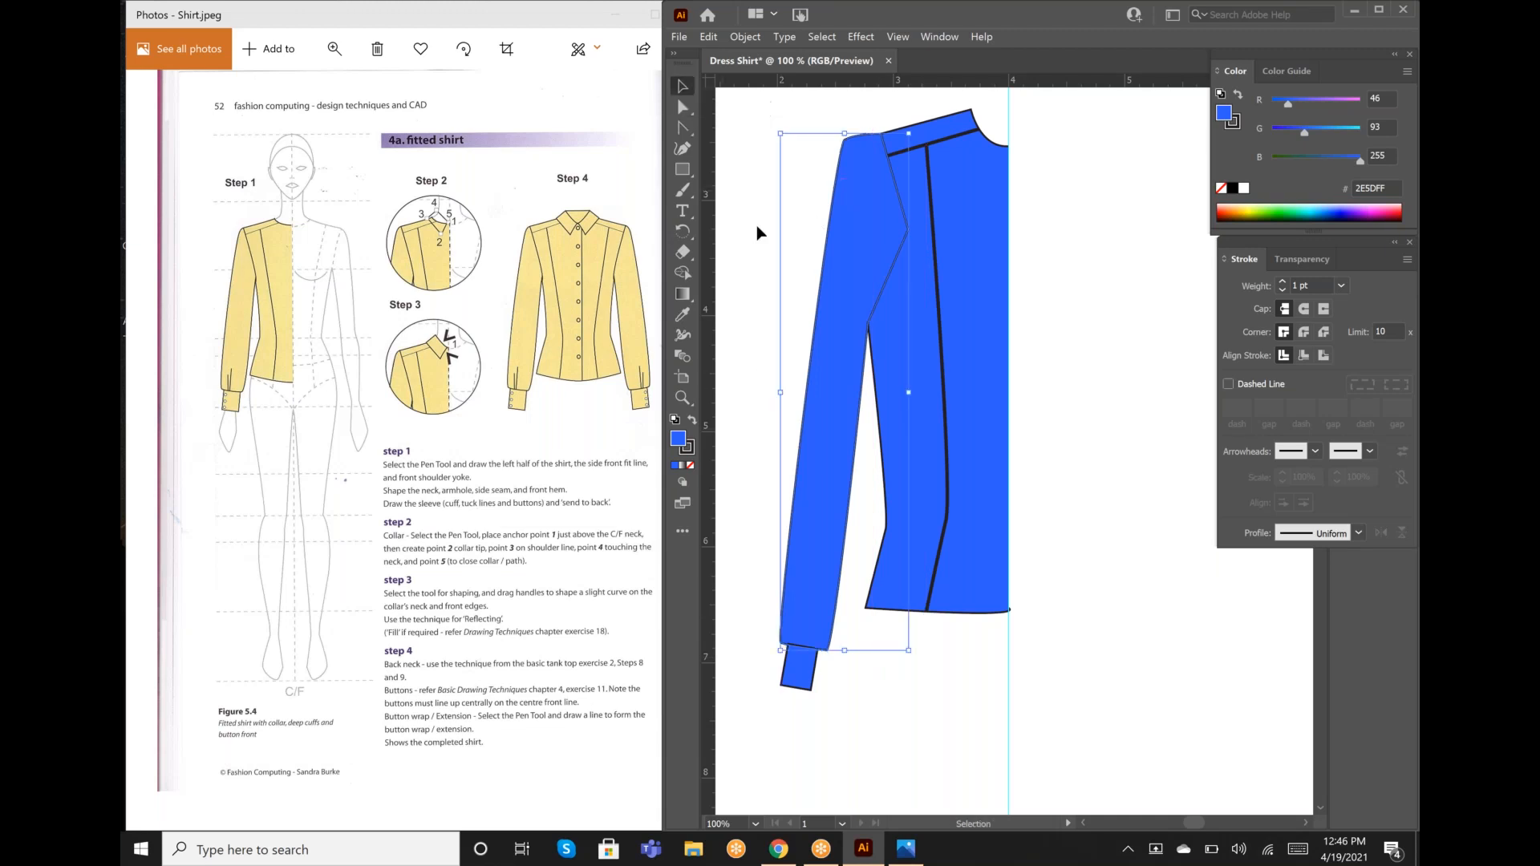
Step: Send the sleeve to the back behind the shirt body and shift it slightly down to meet the shoulder line
left_click(835, 230)
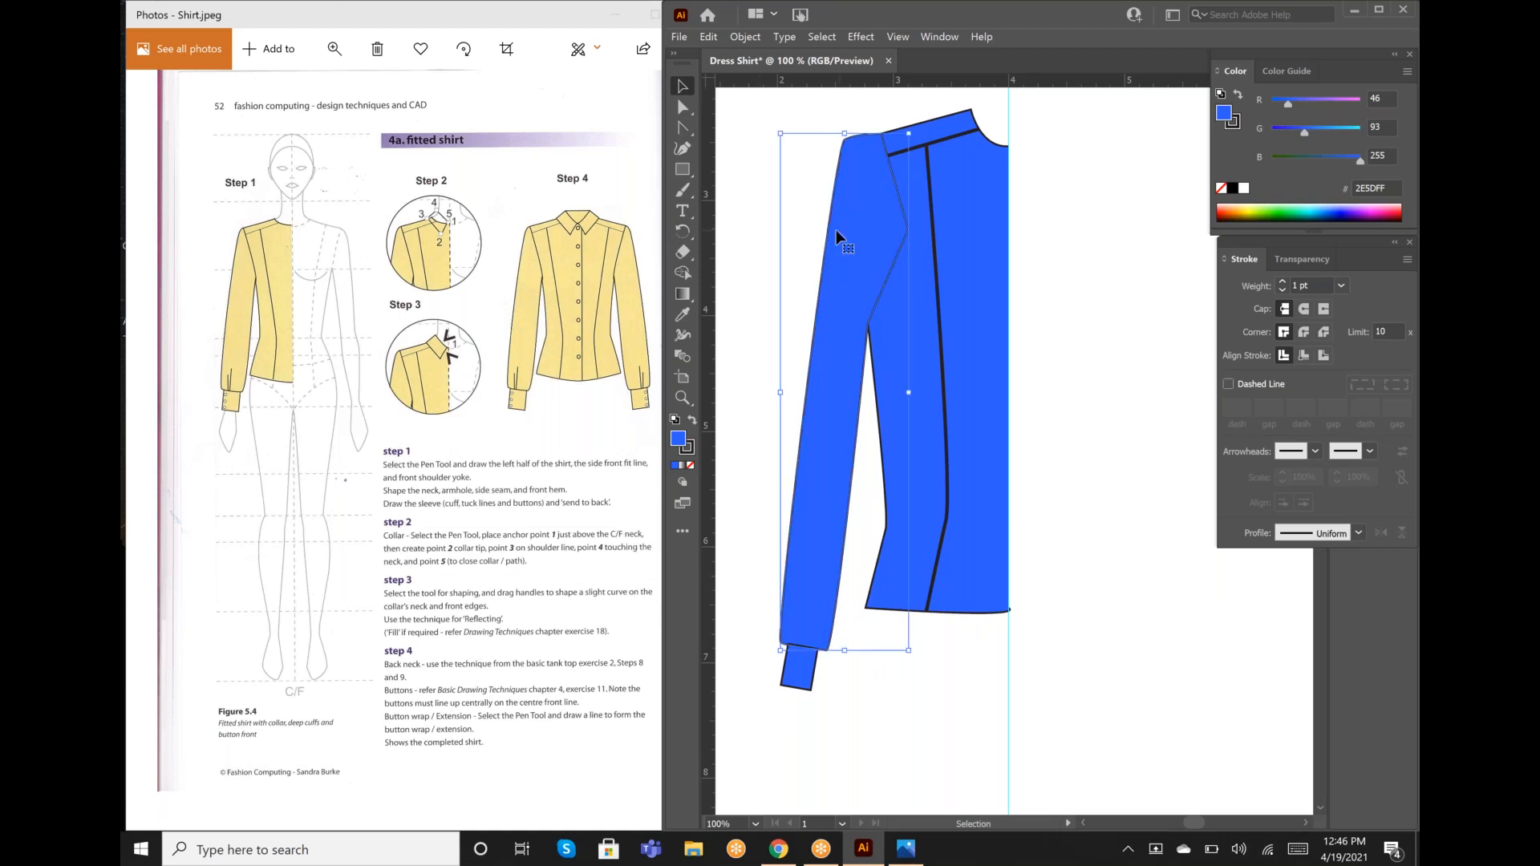
left_click(753, 35)
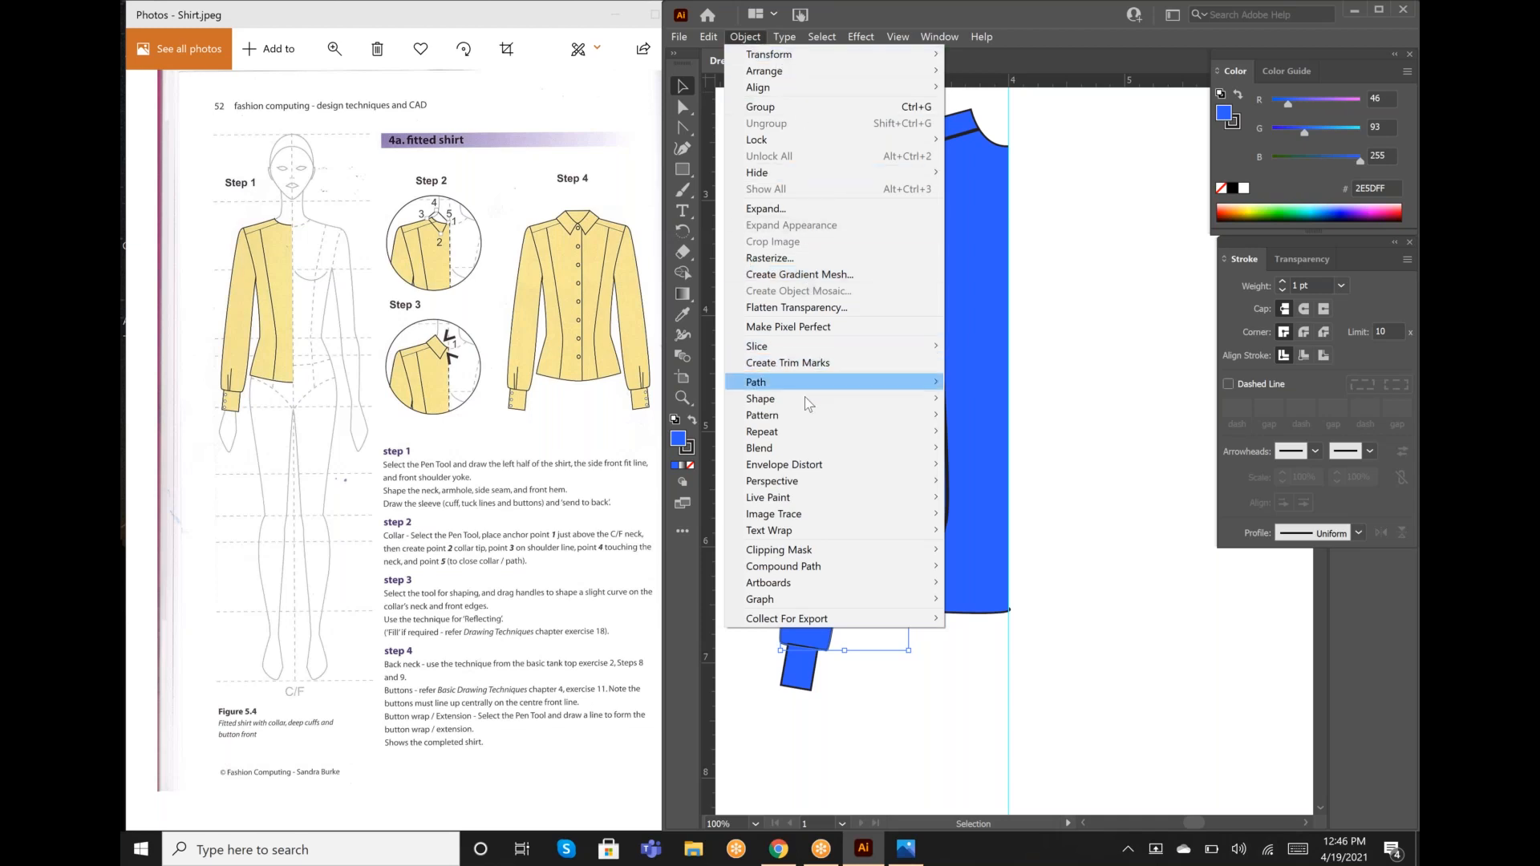
mouse_move(802, 74)
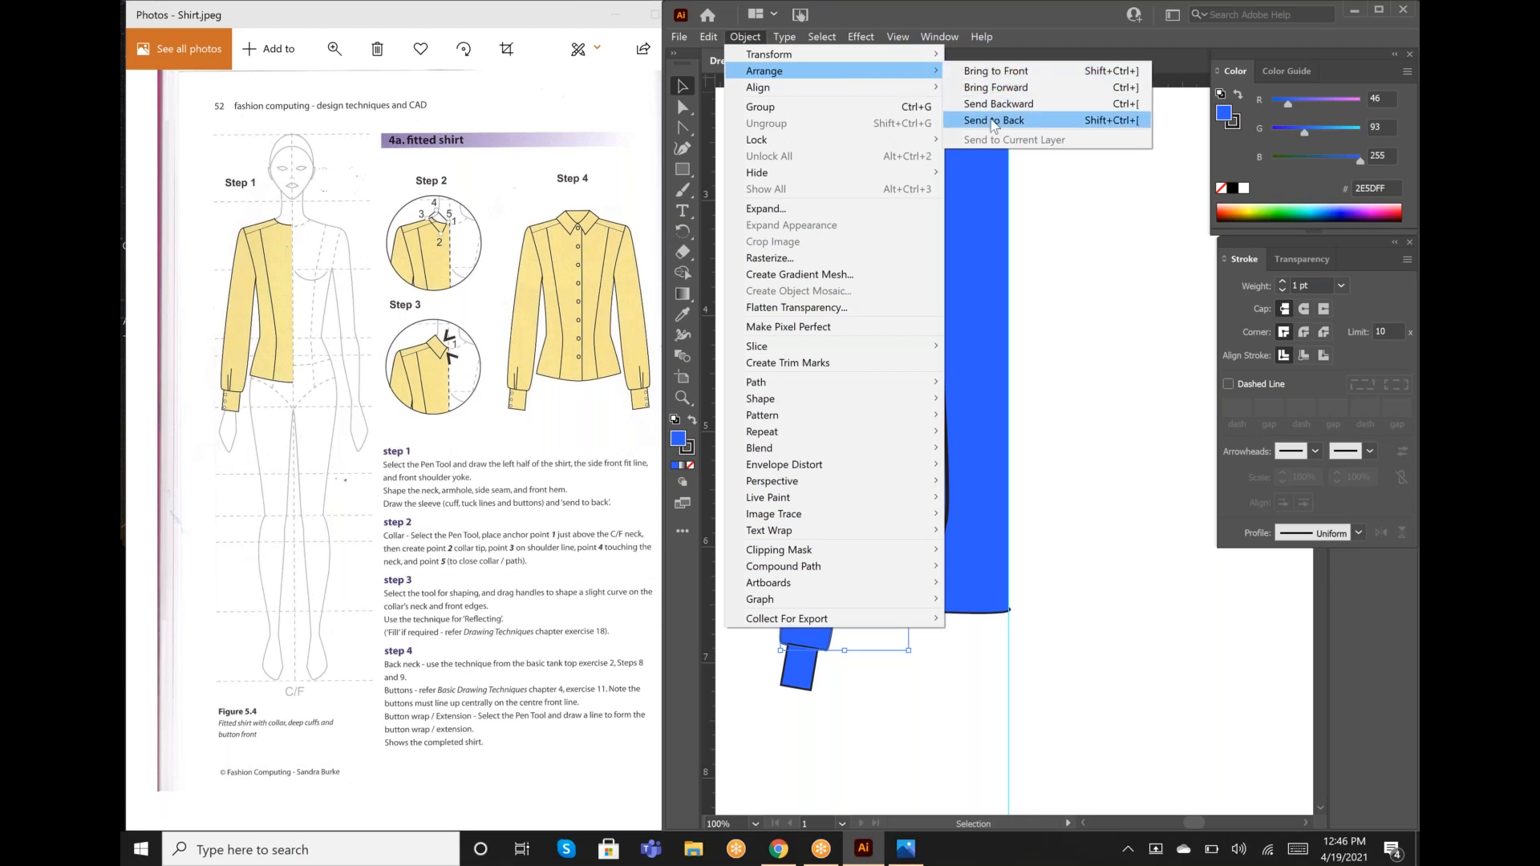
left_click(993, 121)
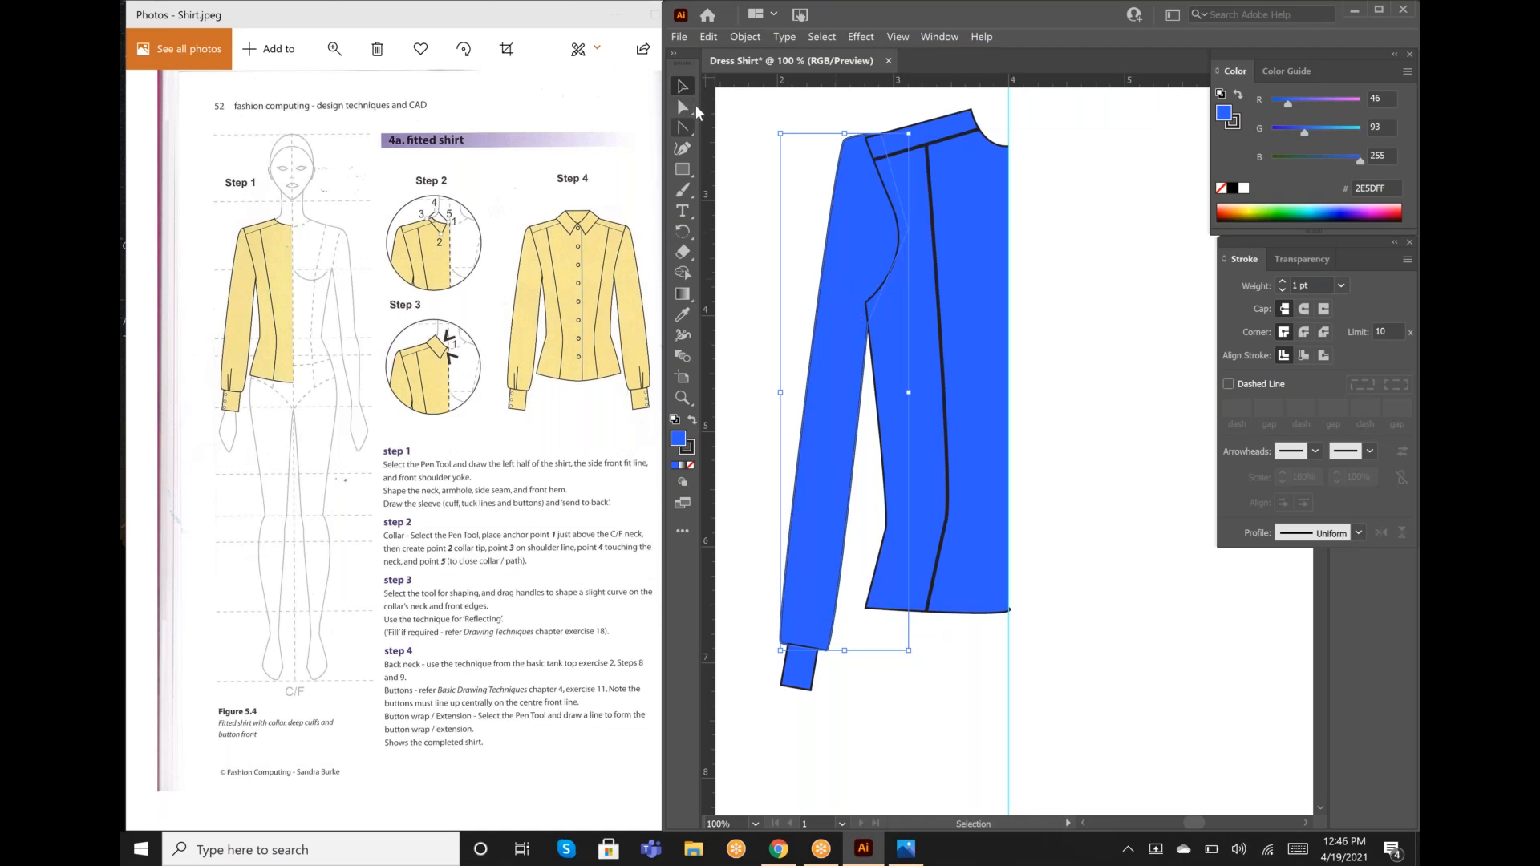
mouse_move(858, 275)
left_mouse_down()
mouse_move(911, 279)
mouse_move(831, 276)
mouse_move(853, 278)
left_mouse_up()
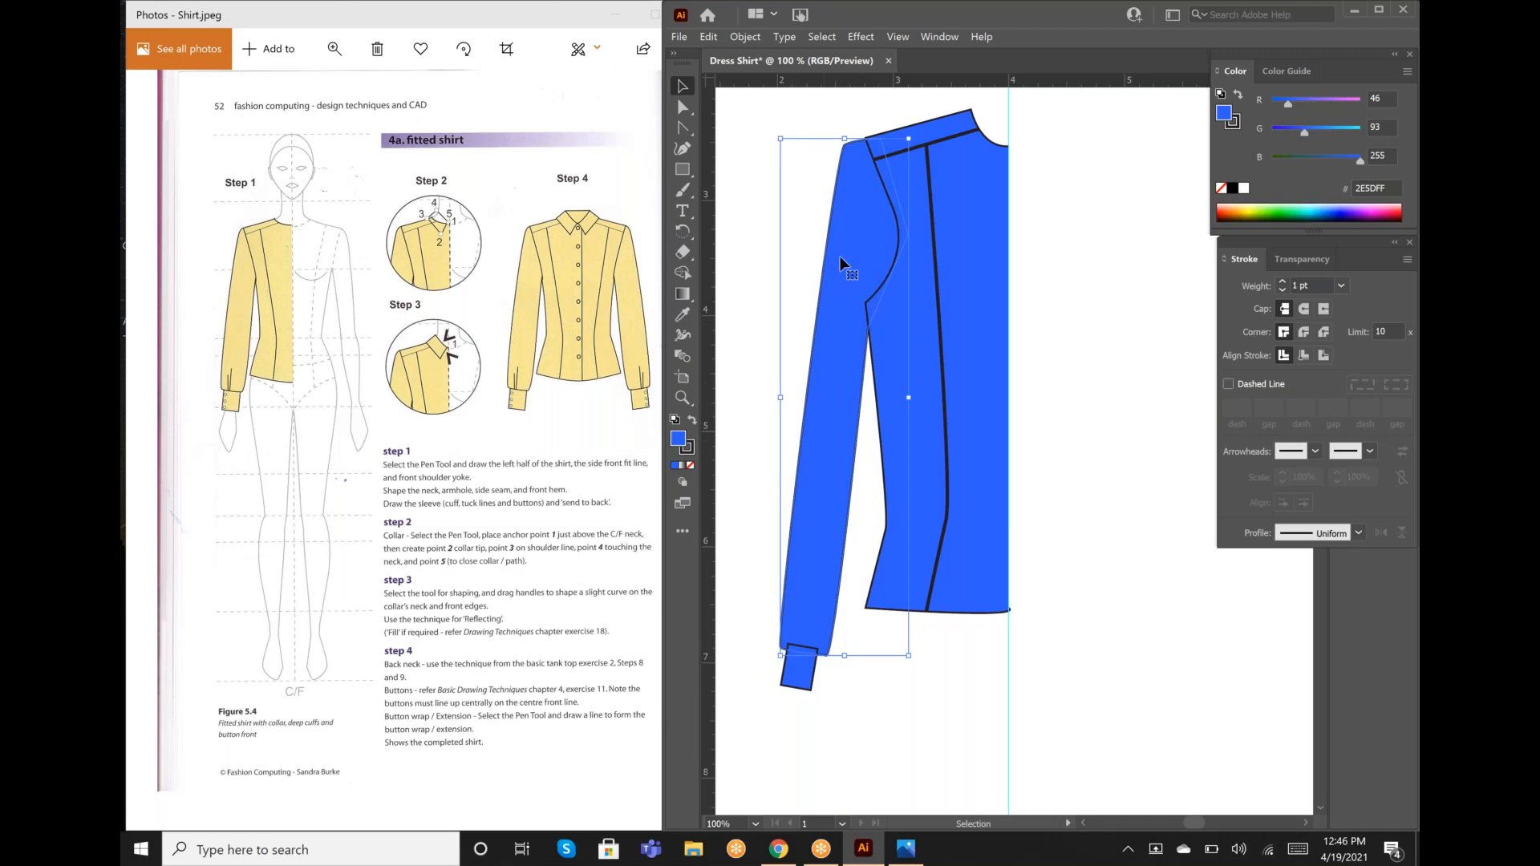
key("Up")
Step: Send the cuff to the back behind the sleeve hem and deselect it
left_click(799, 683)
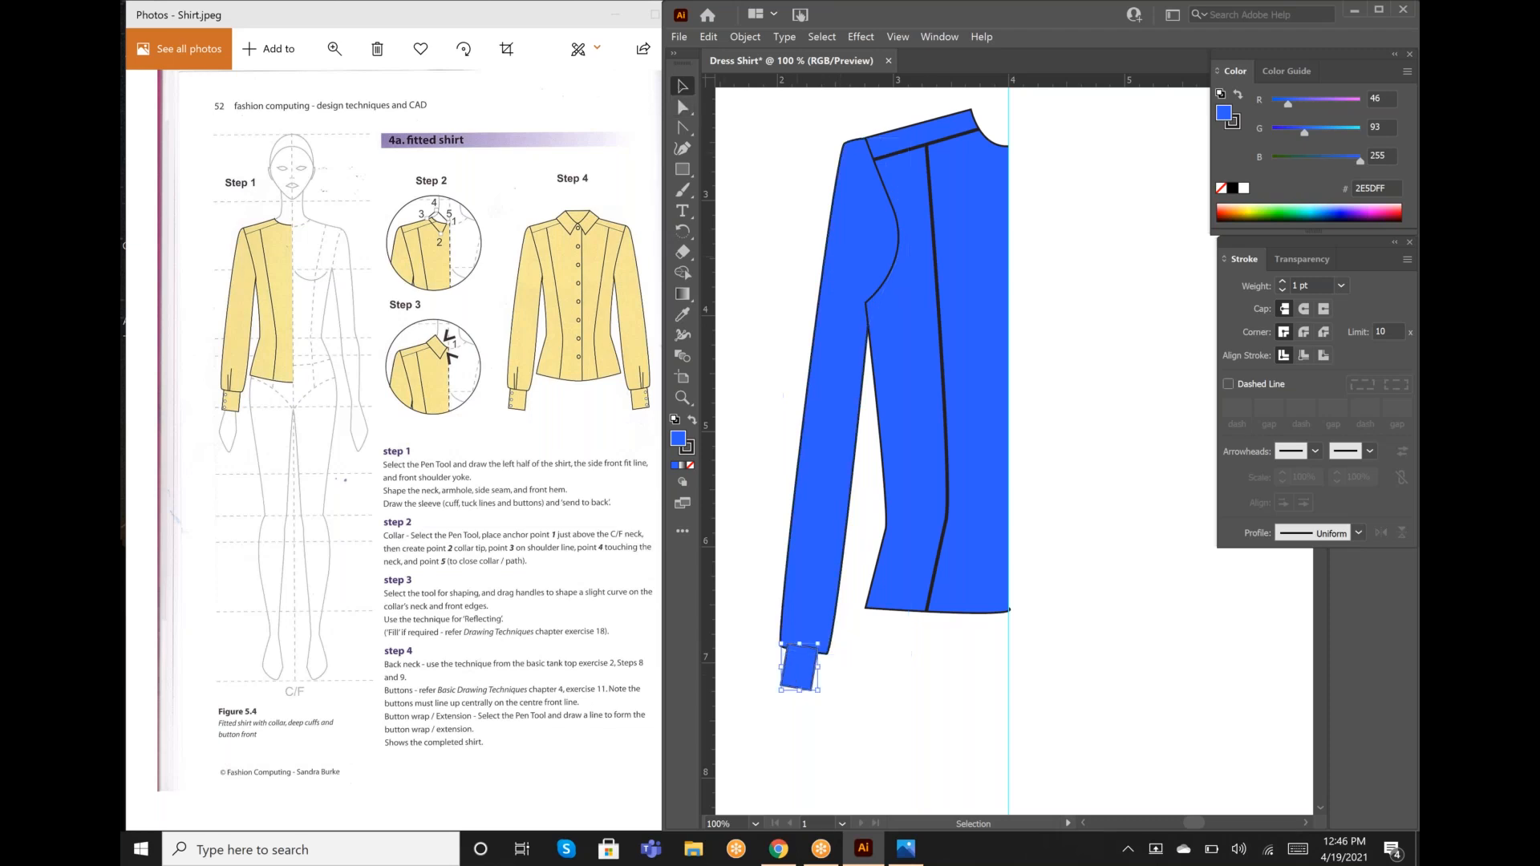
left_click(746, 38)
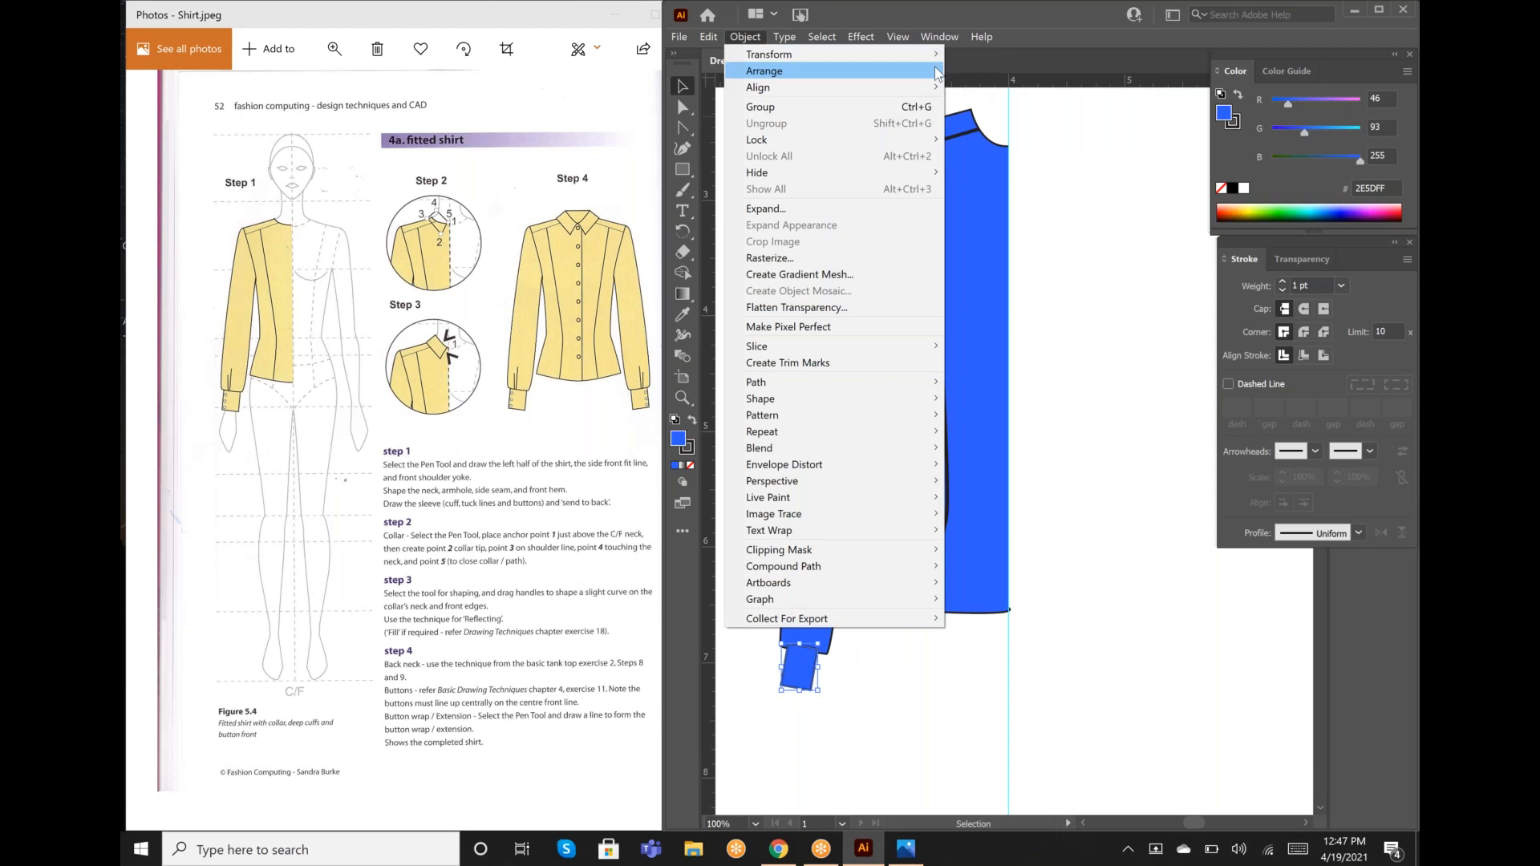
mouse_move(936, 72)
left_click(989, 121)
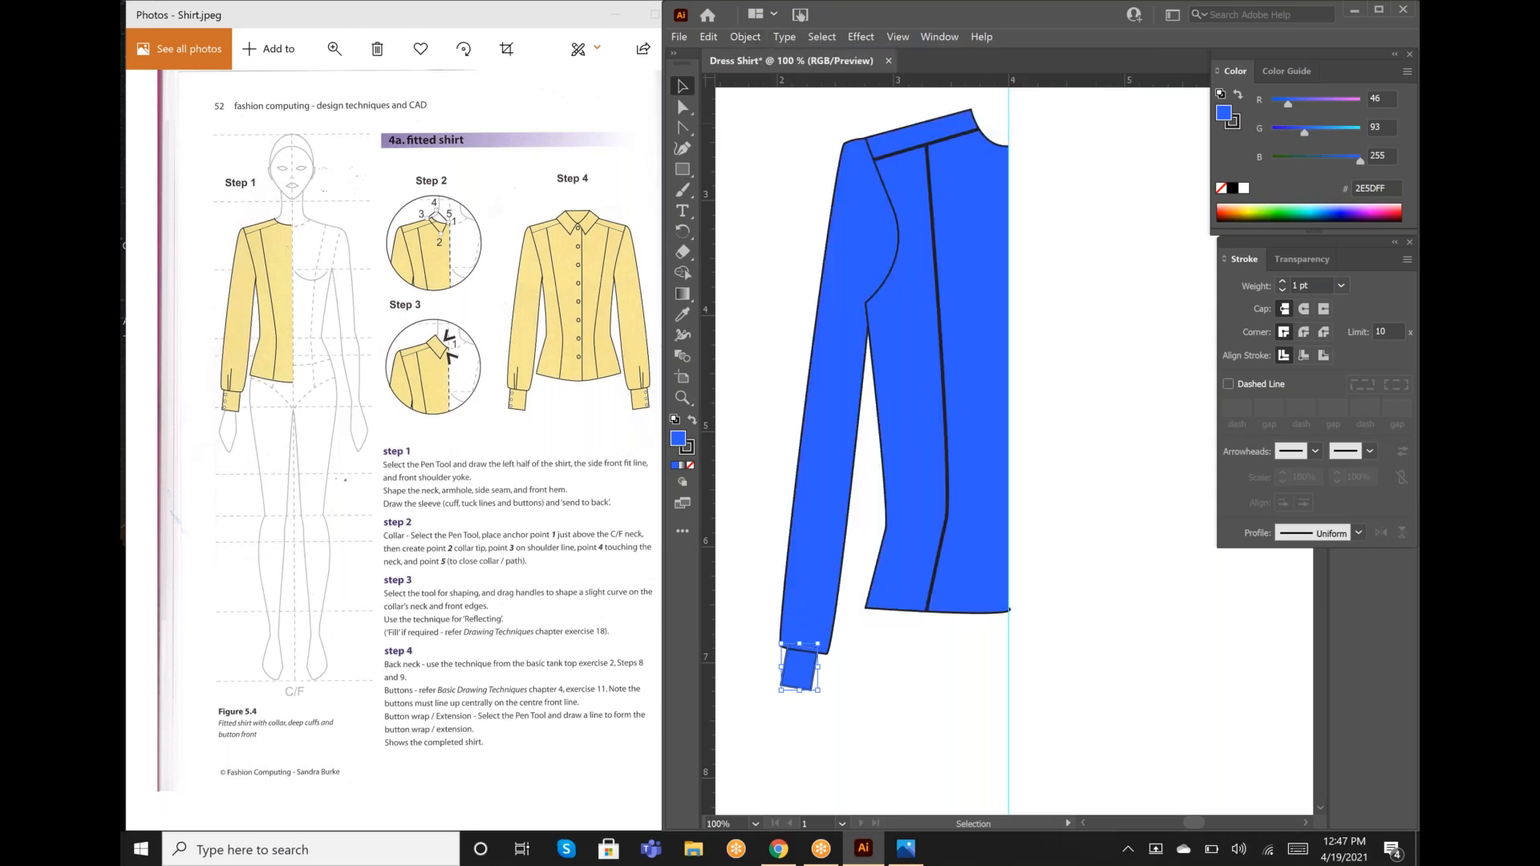
left_click(814, 211)
Step: Set the fill to none, draw a short vertical tuck line up from the sleeve hem with the Pen tool, and deselect it
left_click(690, 466)
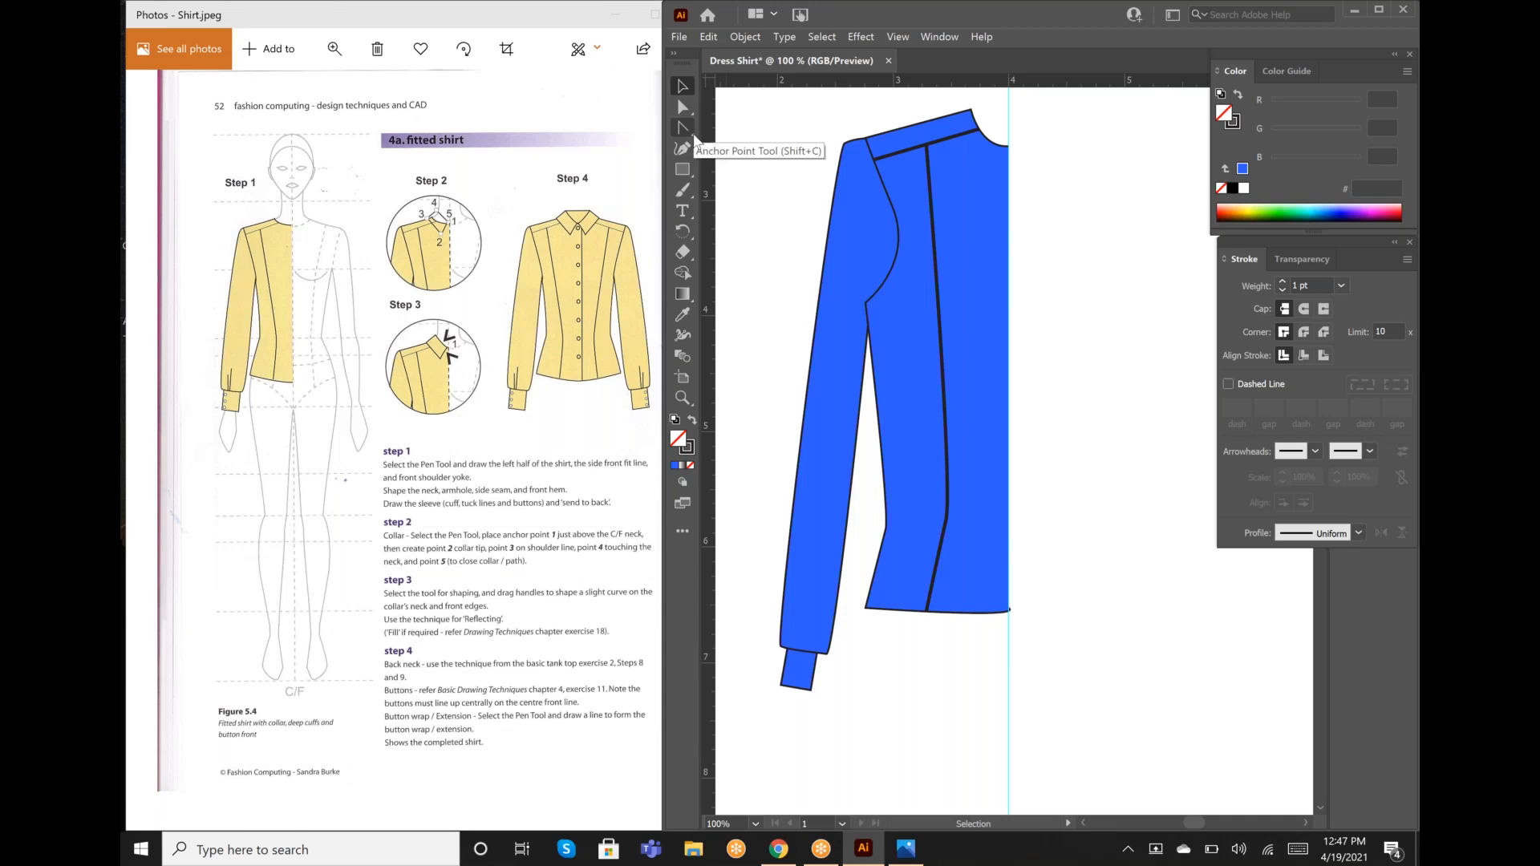
left_click_drag(695, 138, 715, 123)
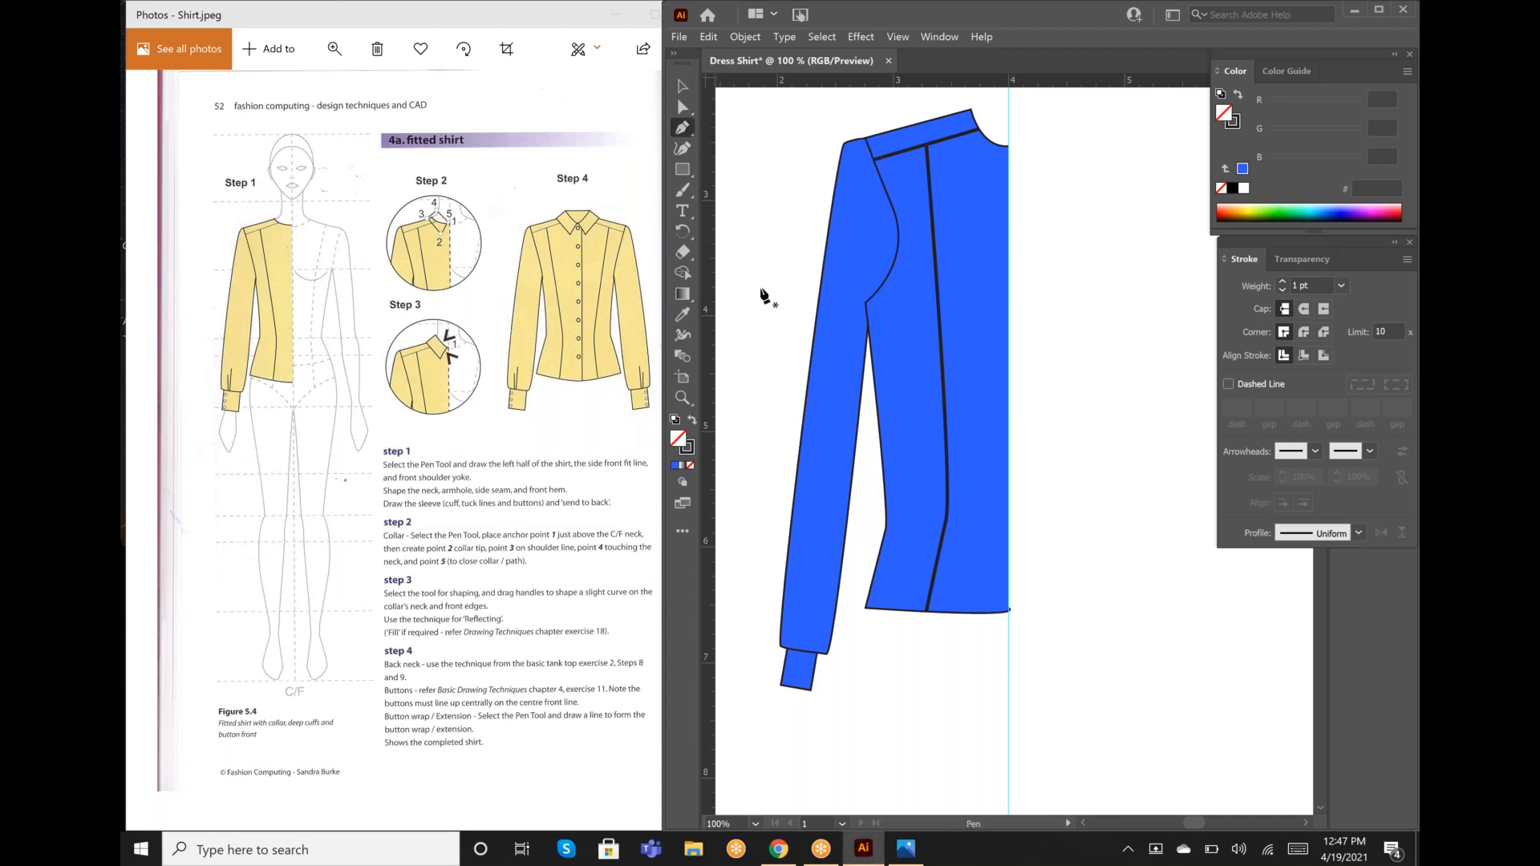
left_click(798, 650)
left_click(800, 618)
left_click(682, 86)
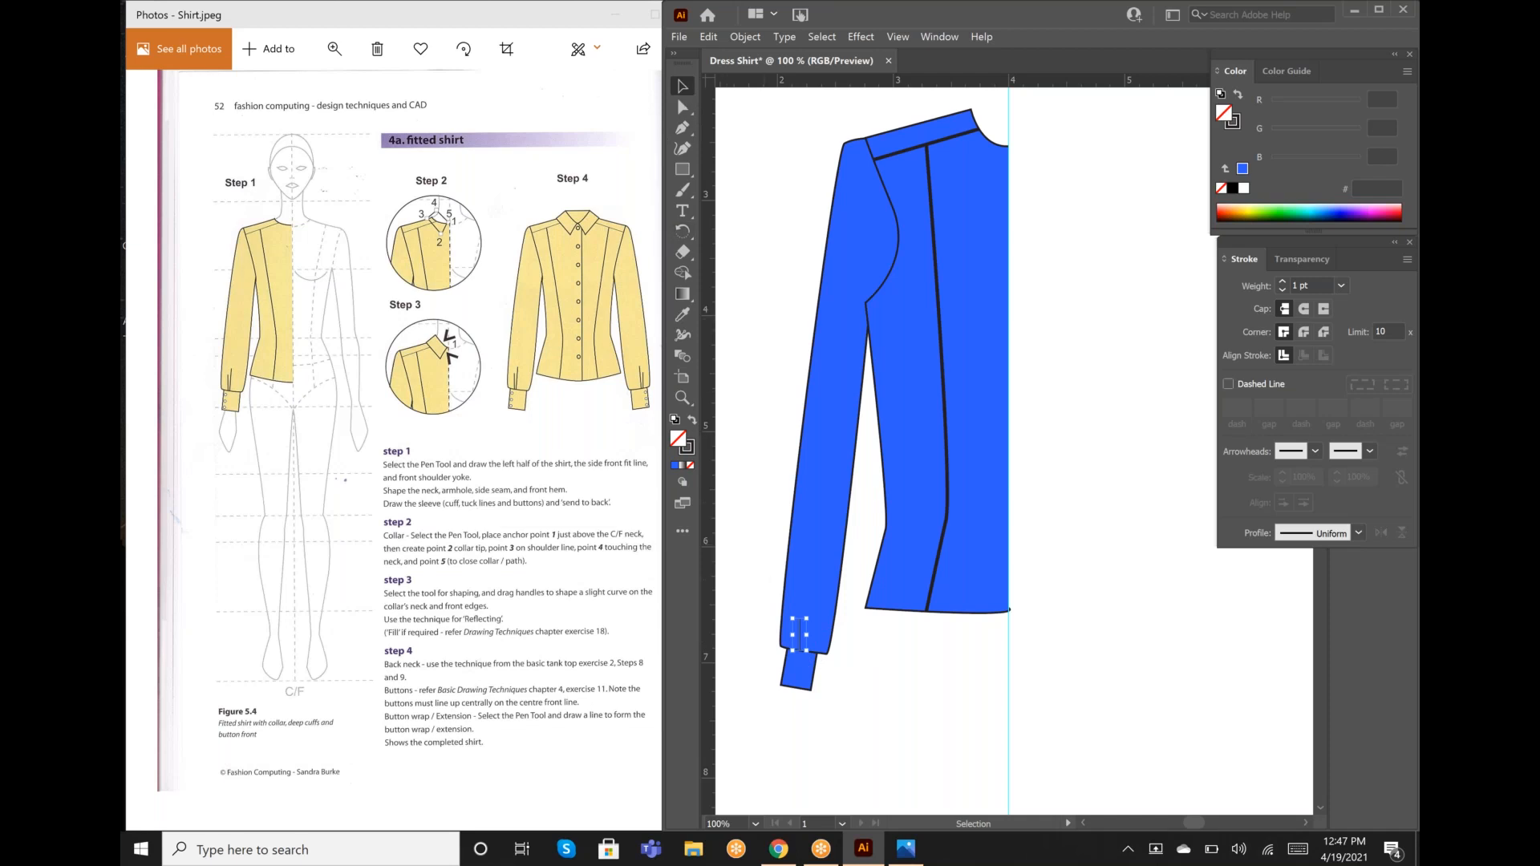
left_click(719, 152)
Step: Try a second, slightly slanted tuck line from the same point on the sleeve hem and undo it
left_click(684, 128)
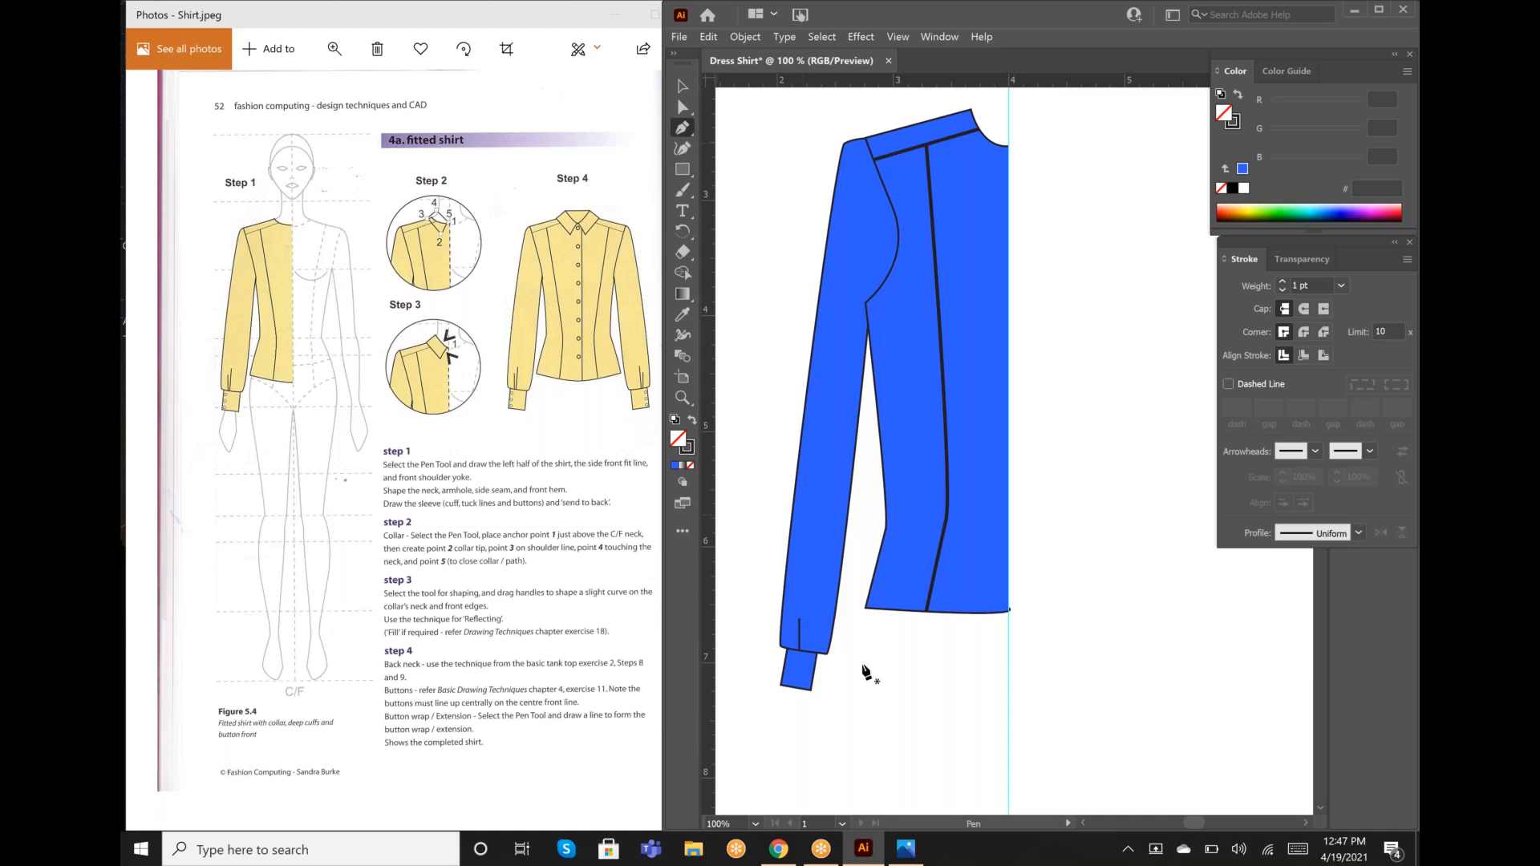
left_click(799, 650)
left_click(808, 603)
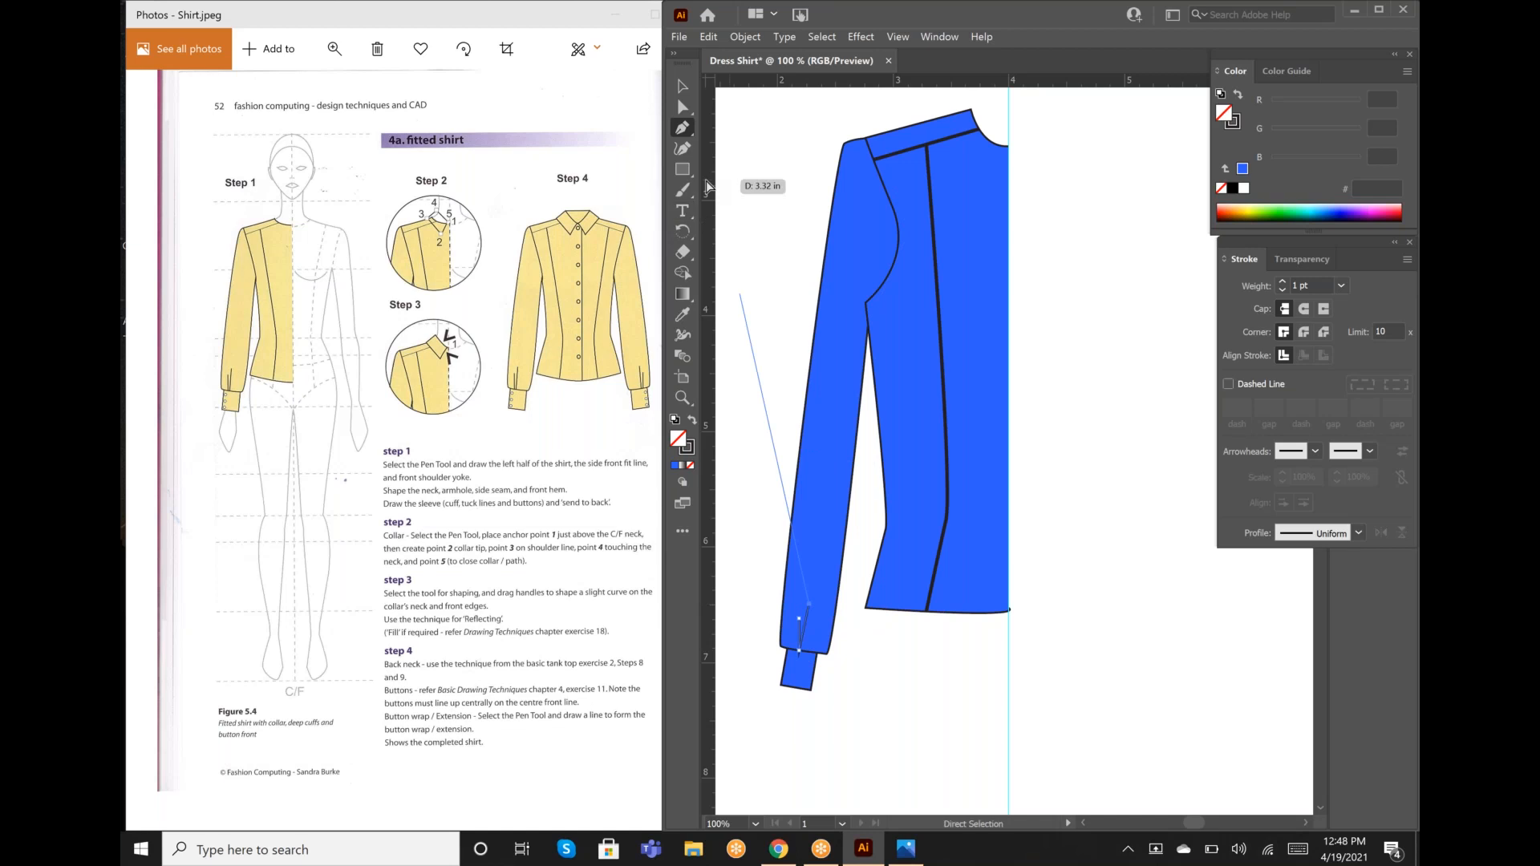
left_click(683, 87)
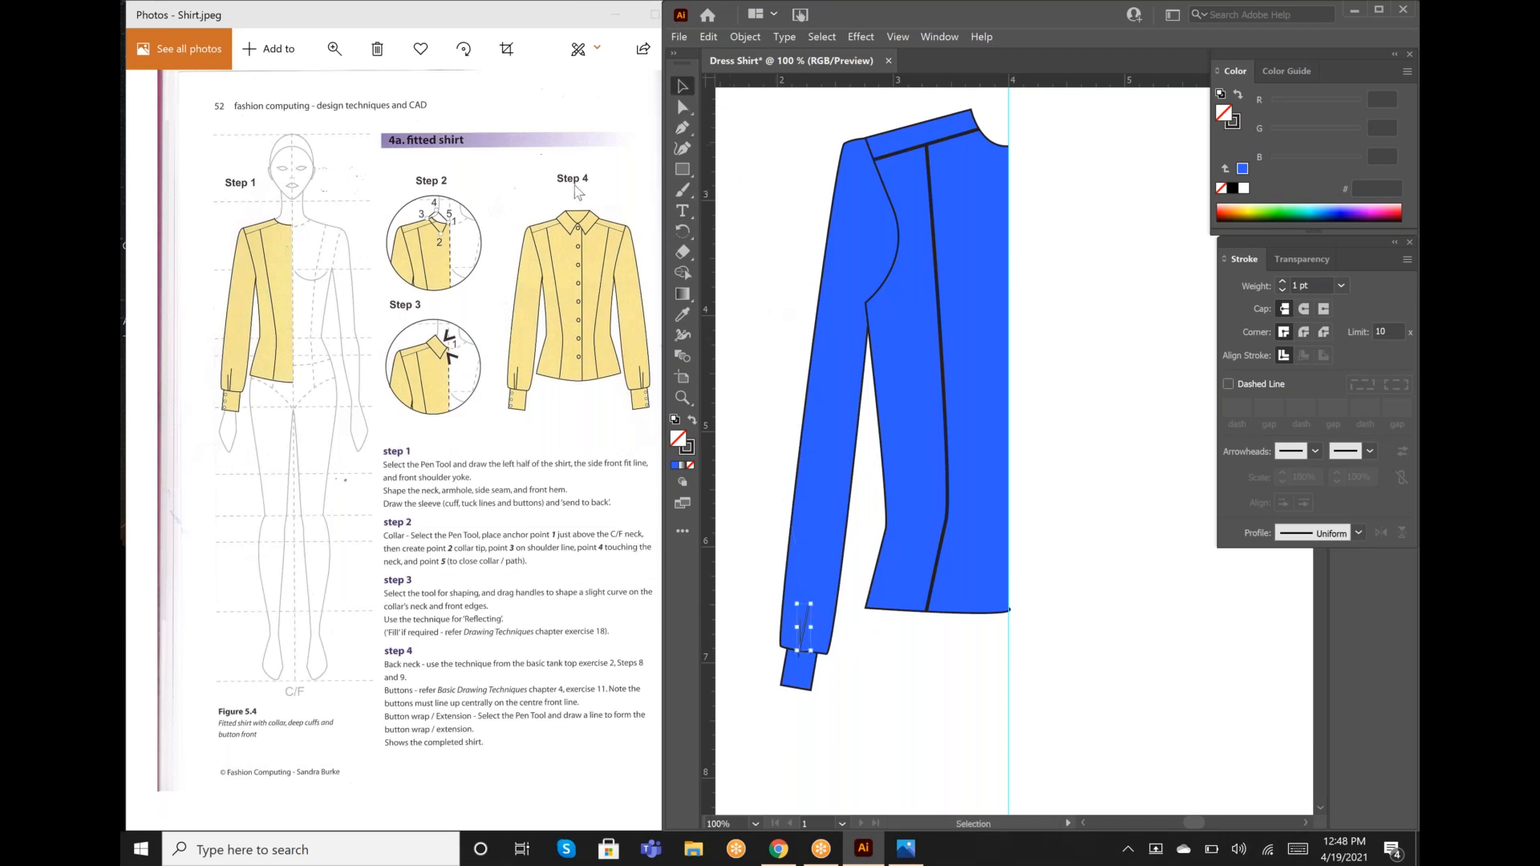
key("ctrl+shift+a")
key("ctrl+z")
key("ctrl+shift+a")
left_click(683, 127)
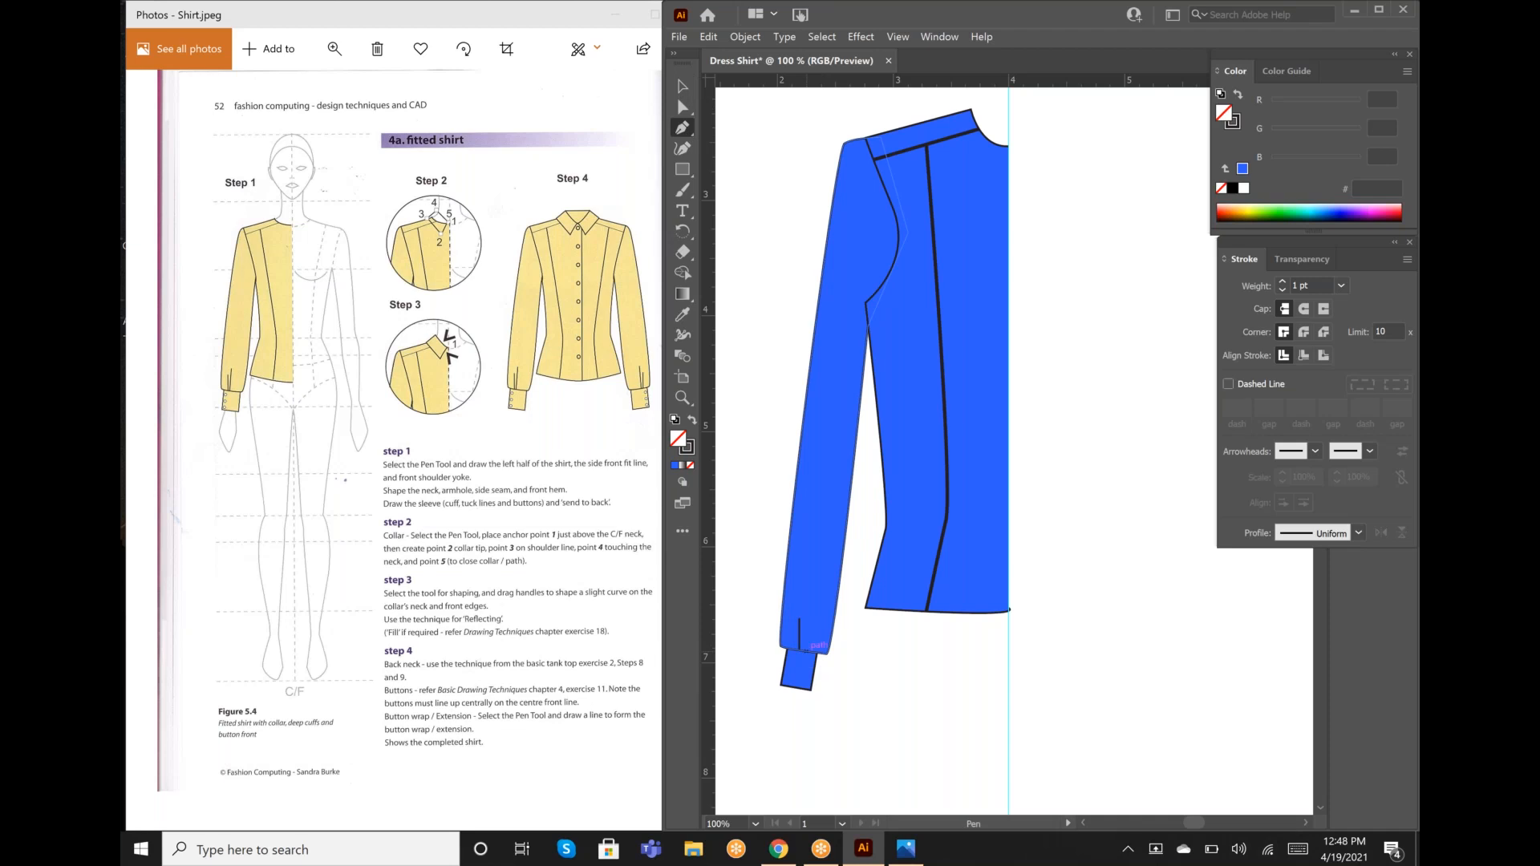
left_click(799, 650)
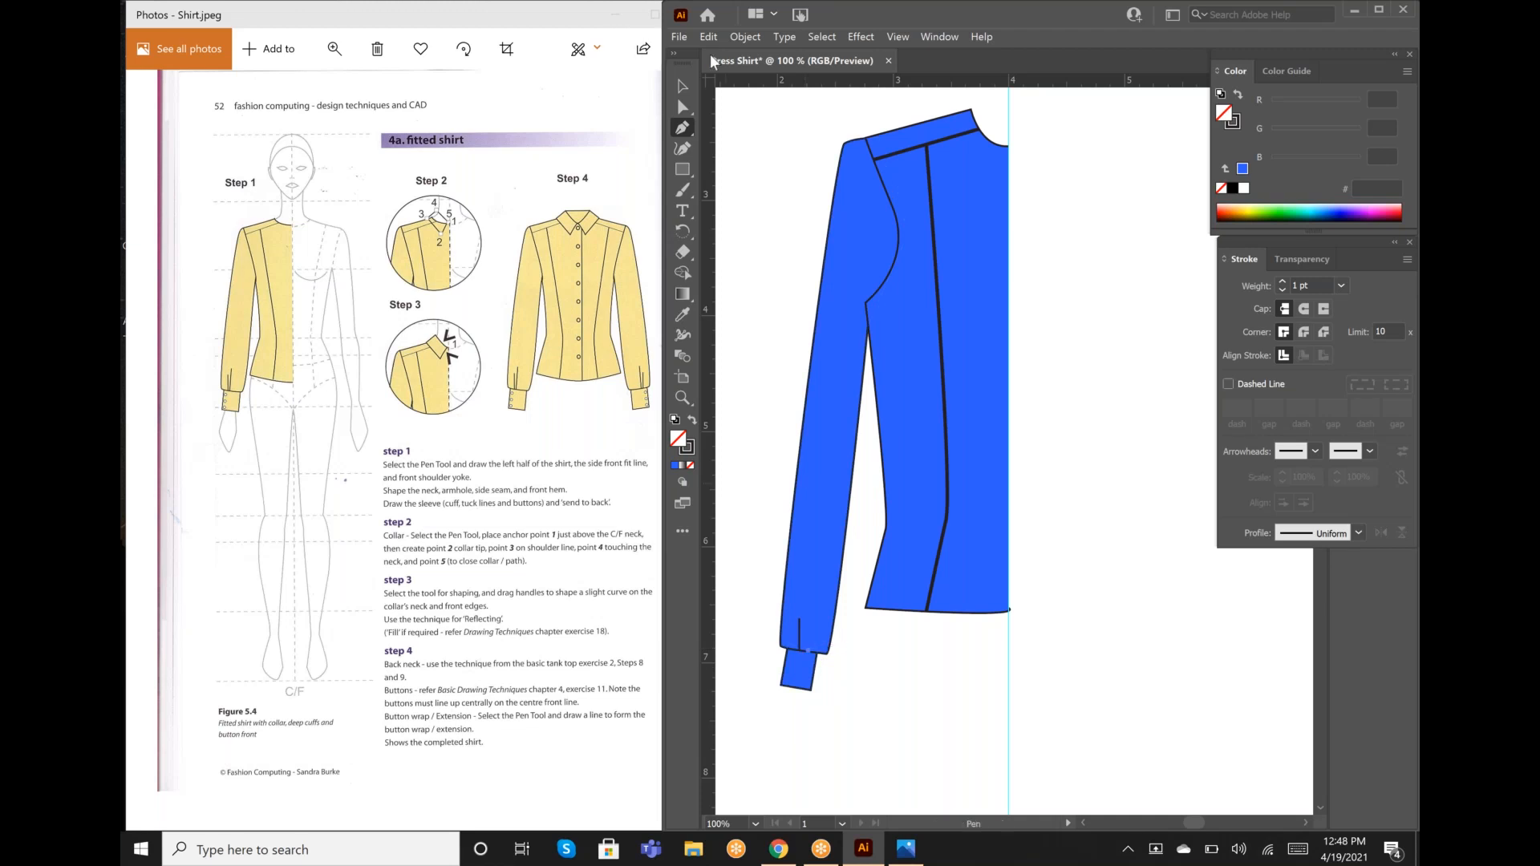
left_click_drag(741, 217, 716, 187)
key("ctrl")
left_click(801, 650)
key("Escape")
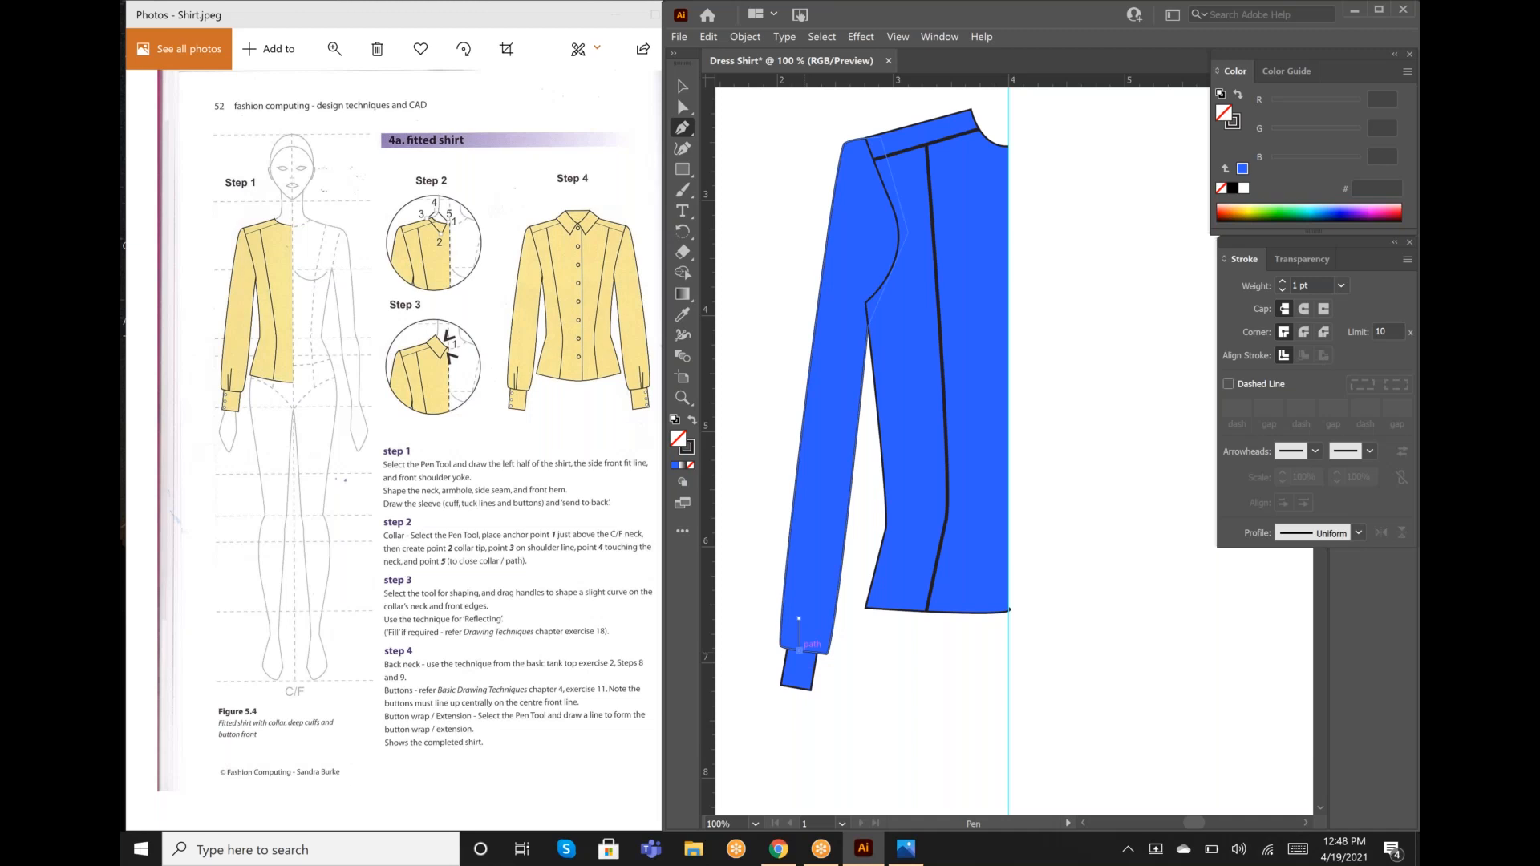
left_click_drag(801, 649, 816, 650)
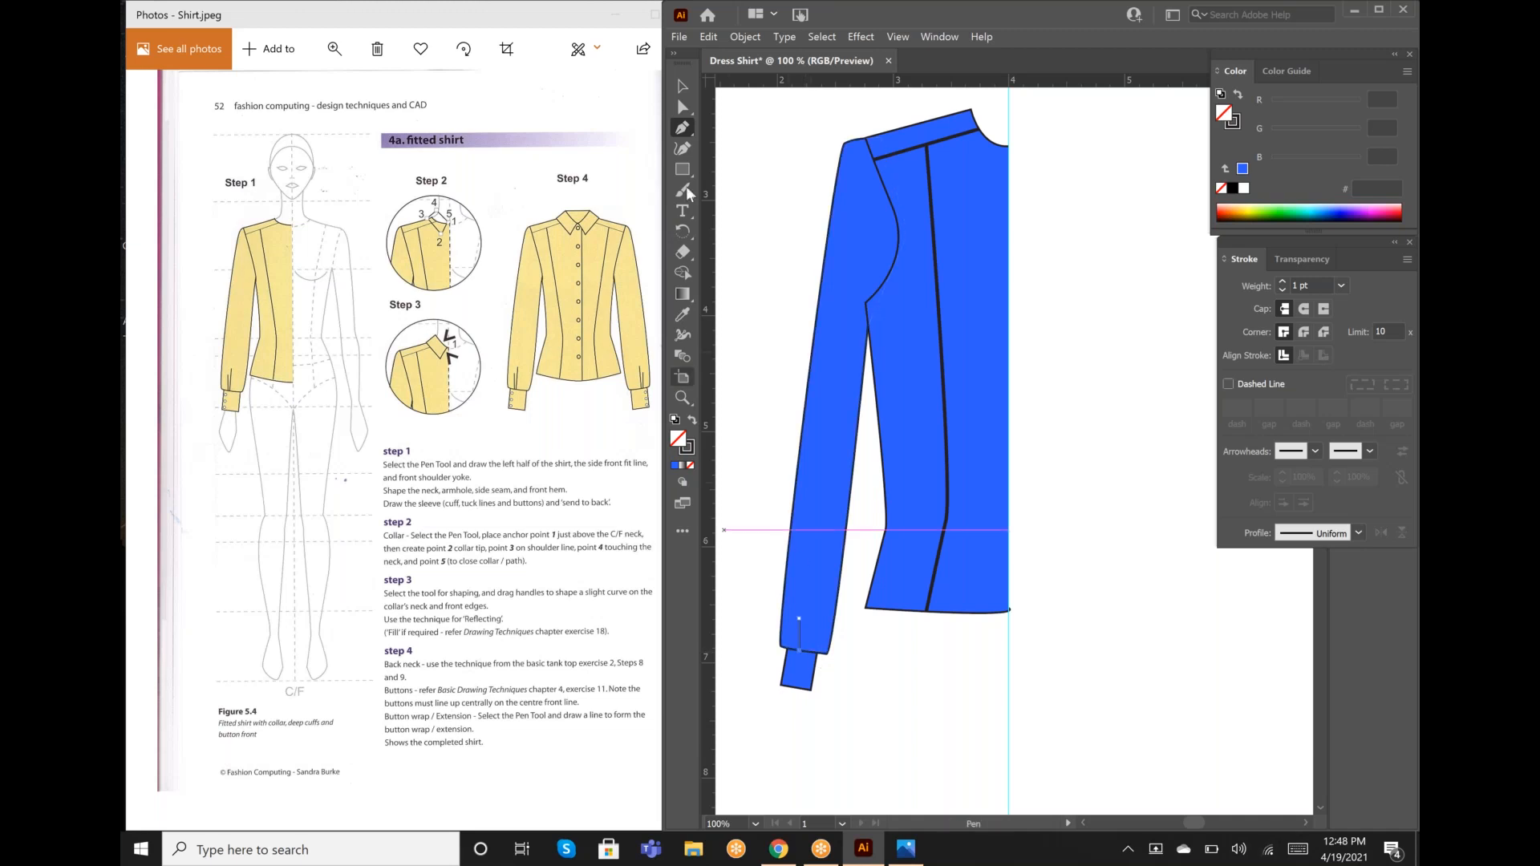
left_click(682, 86)
left_click(747, 186)
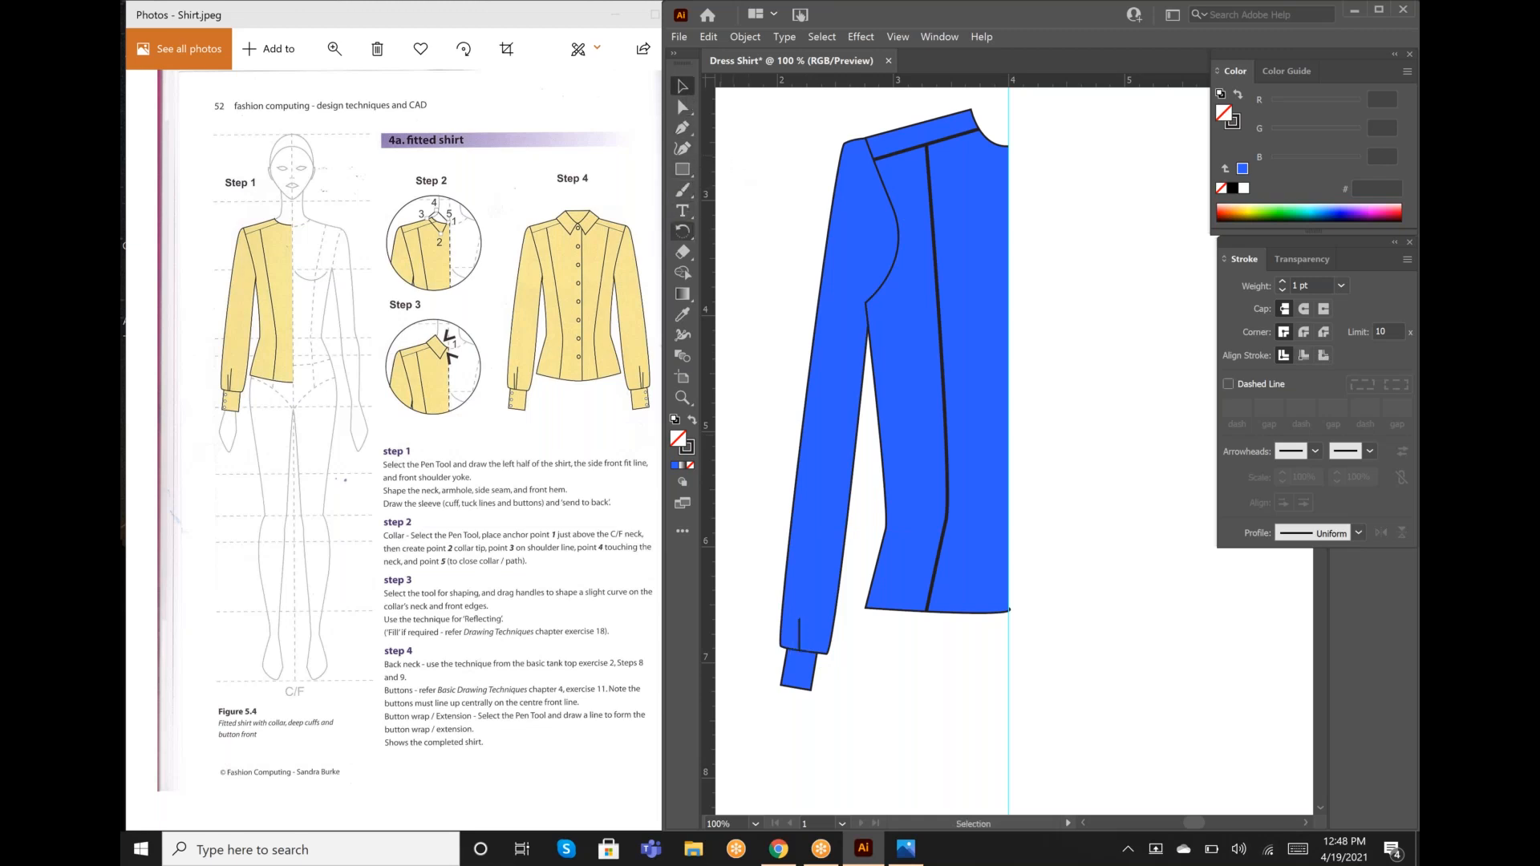
Step: Draw a second, slightly slanted tuck line up from the sleeve hem beside the first with the Pen tool, and deselect it
left_click(682, 397)
left_click(806, 639)
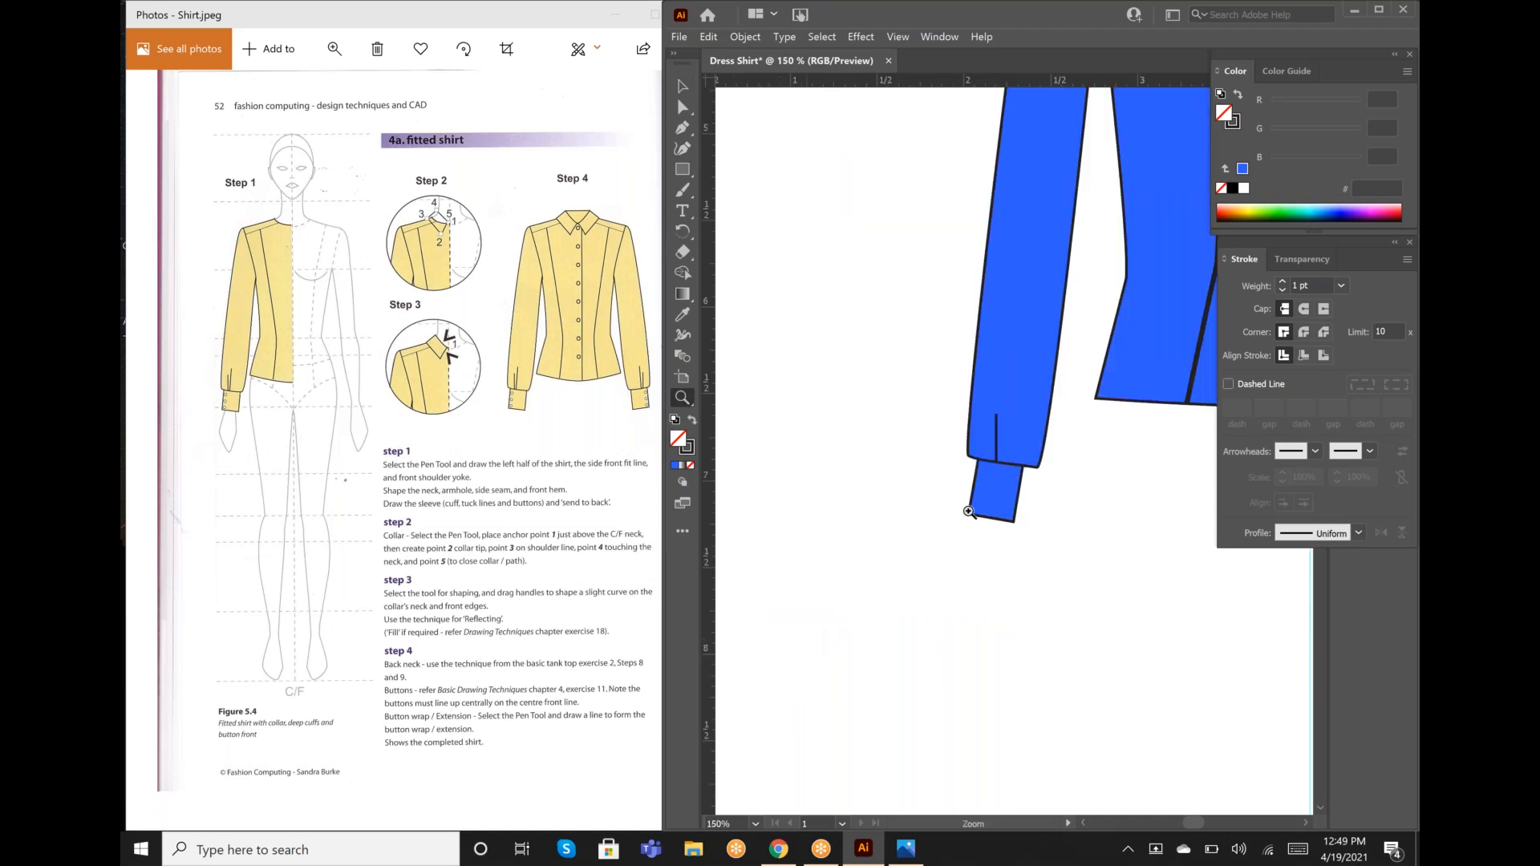
left_click(1030, 399)
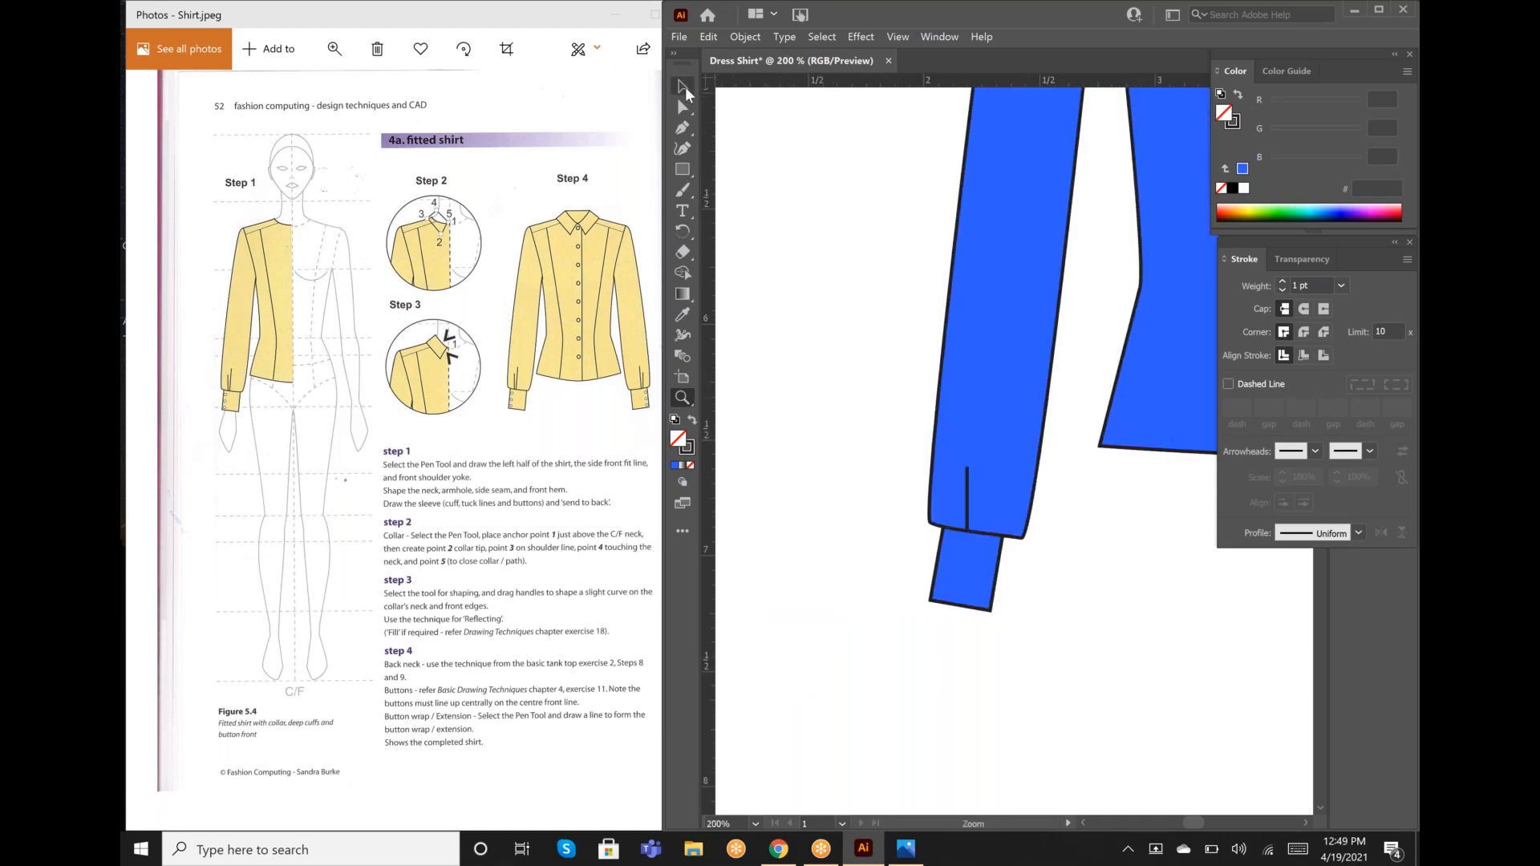
left_click(686, 128)
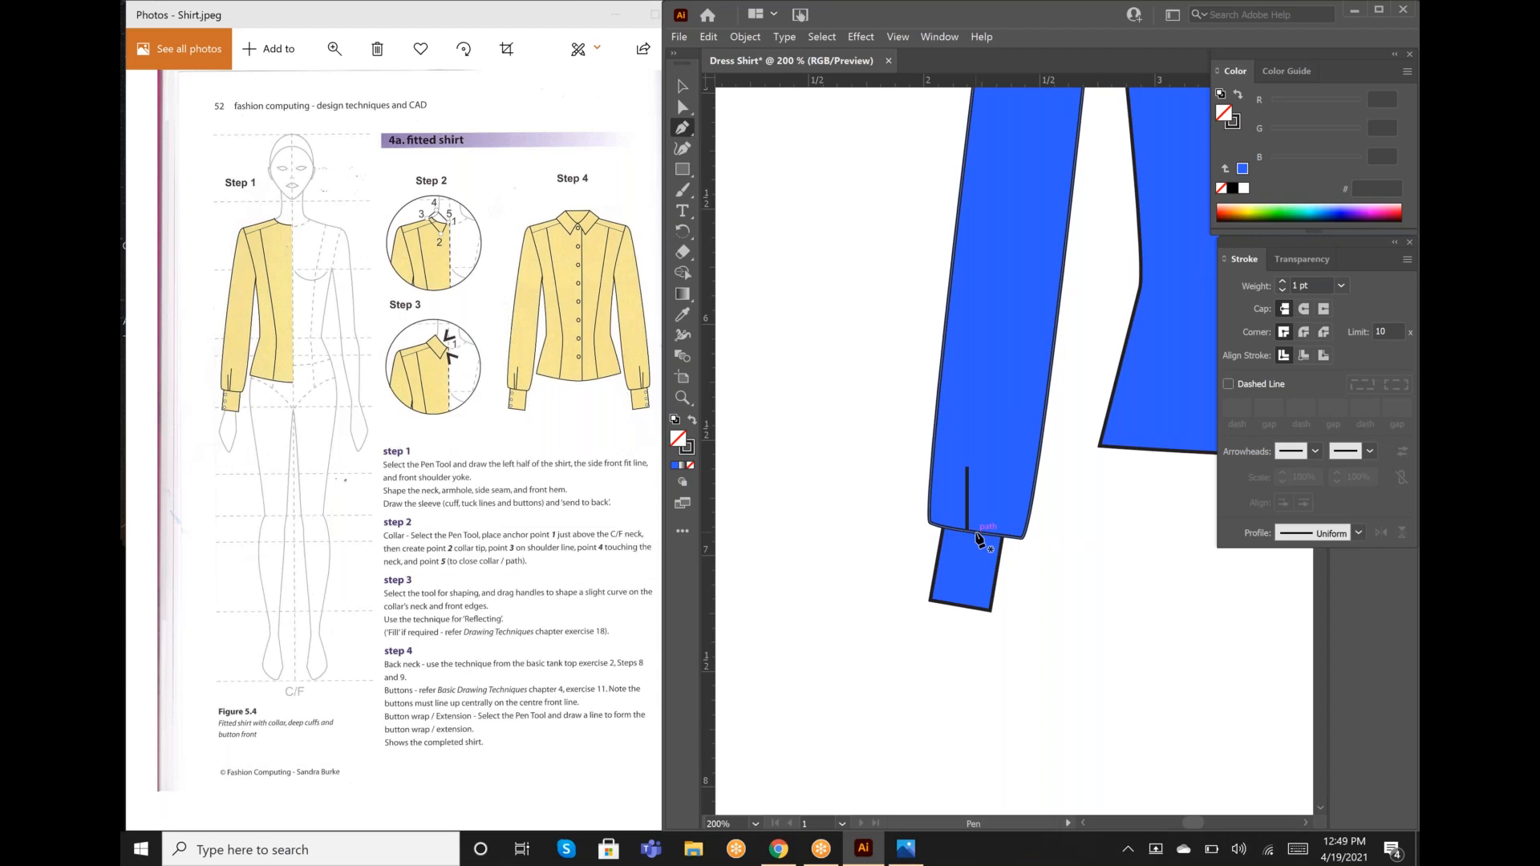
left_click(968, 498)
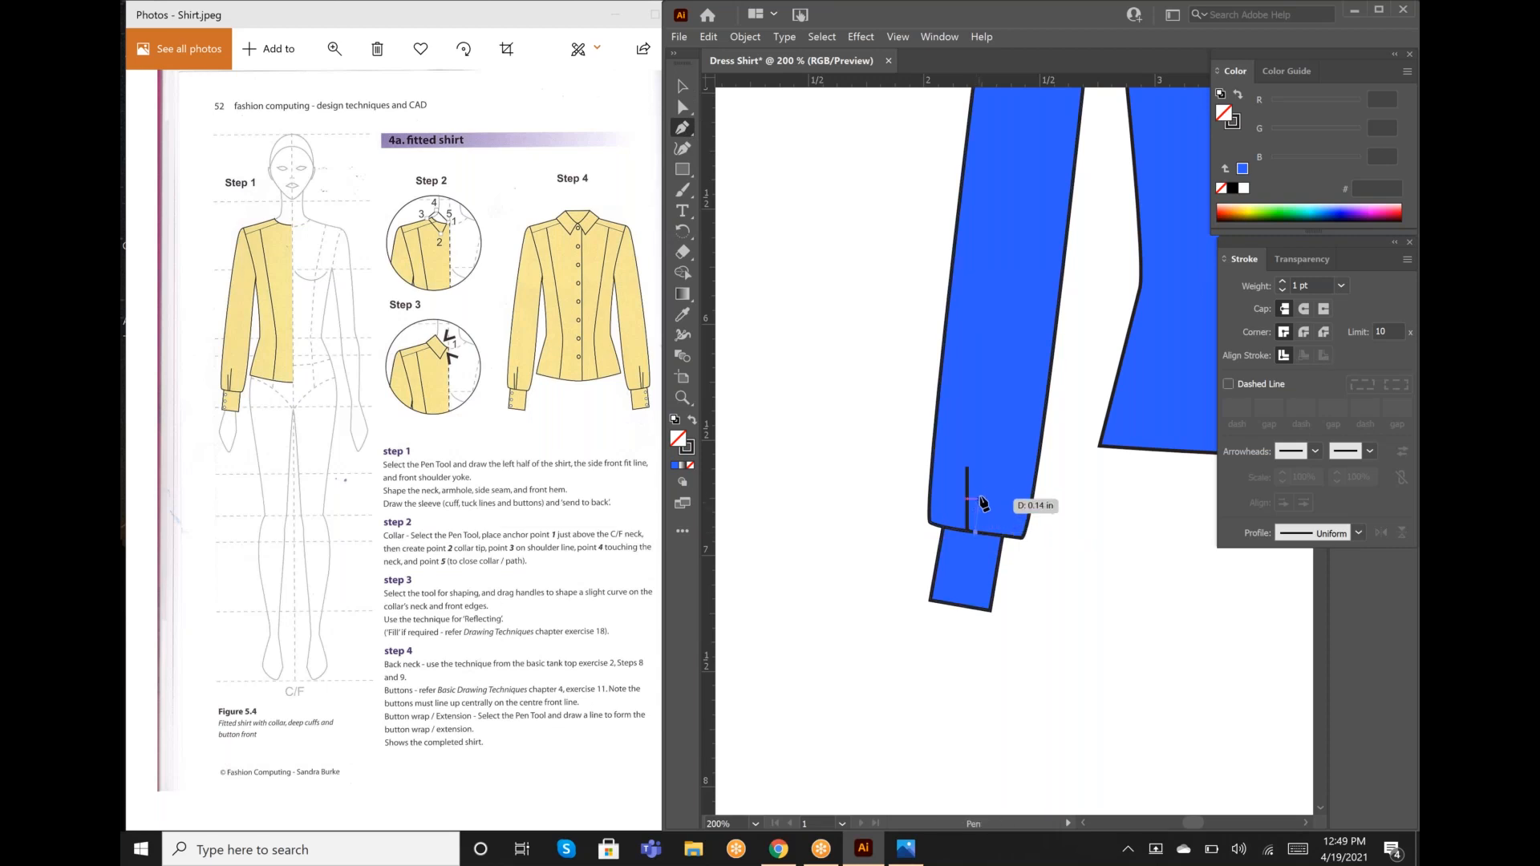
left_click(982, 445)
left_click(683, 86)
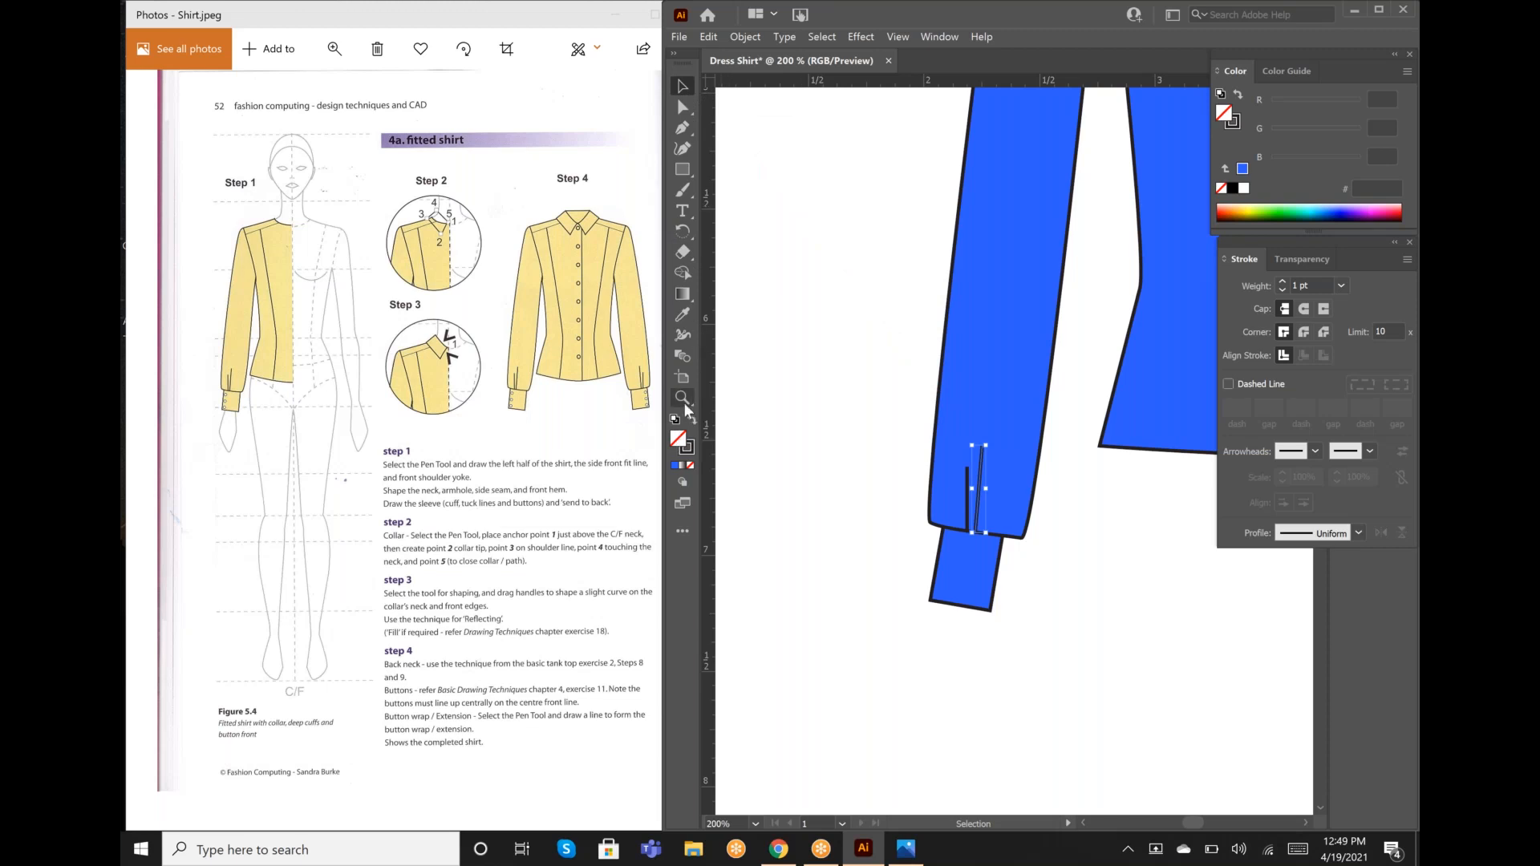
left_click(683, 398)
key("ctrl+minus")
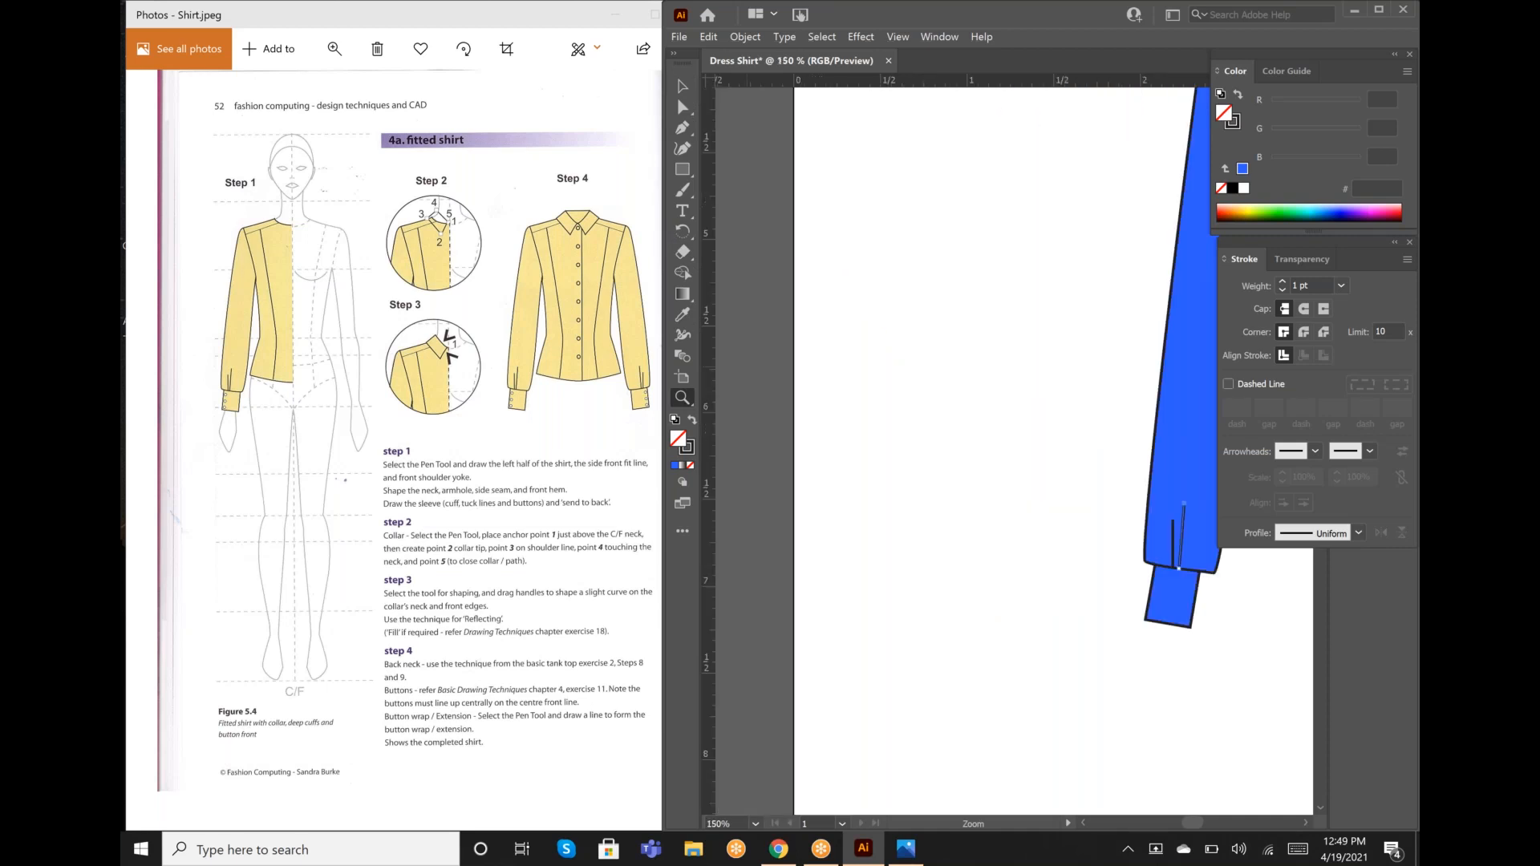
left_click(1181, 457, "alt")
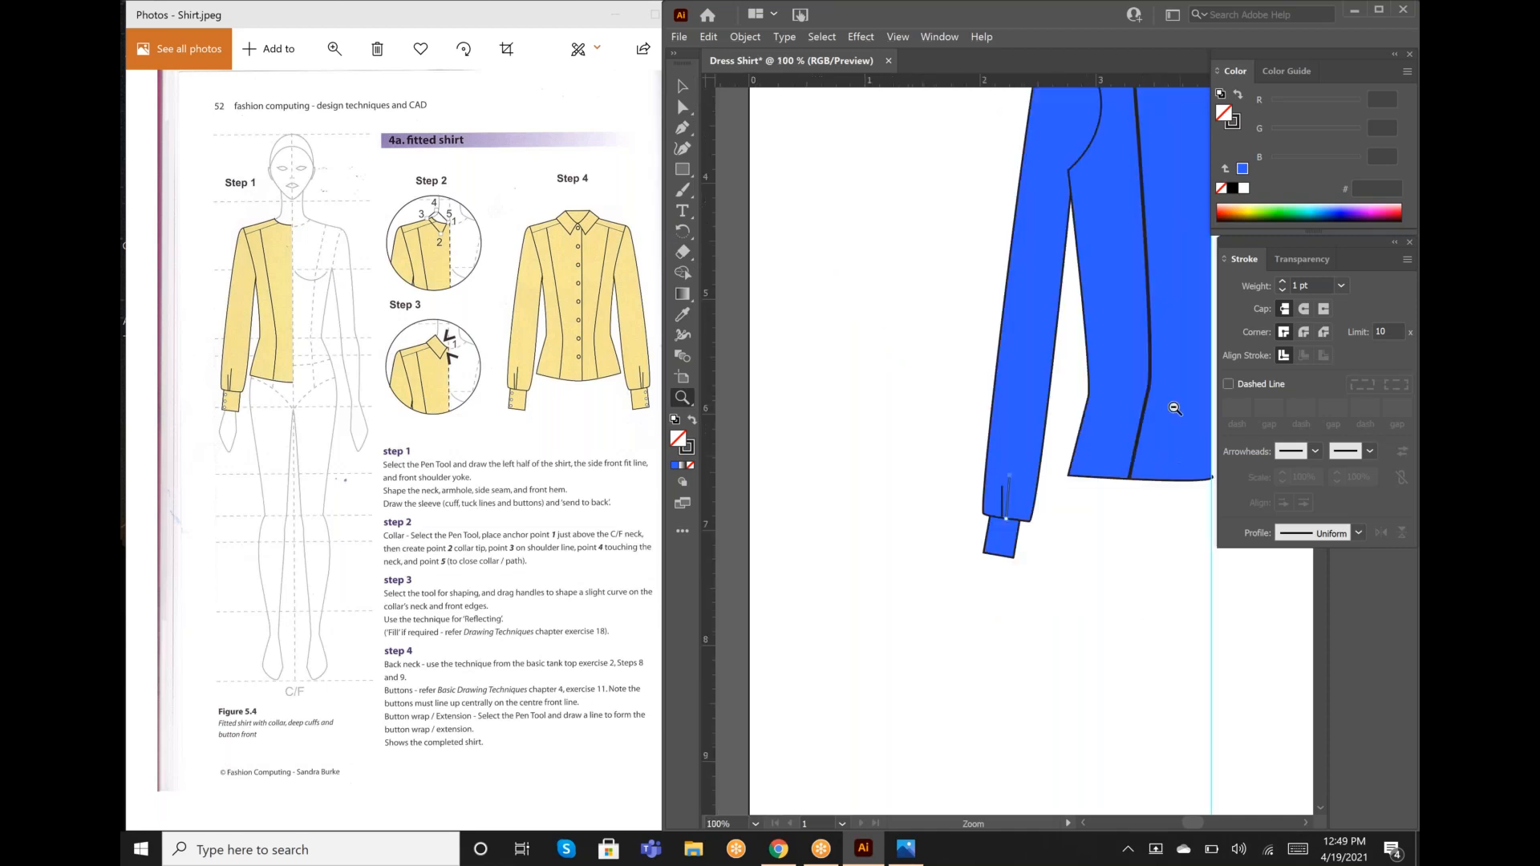
key("ctrl+minus")
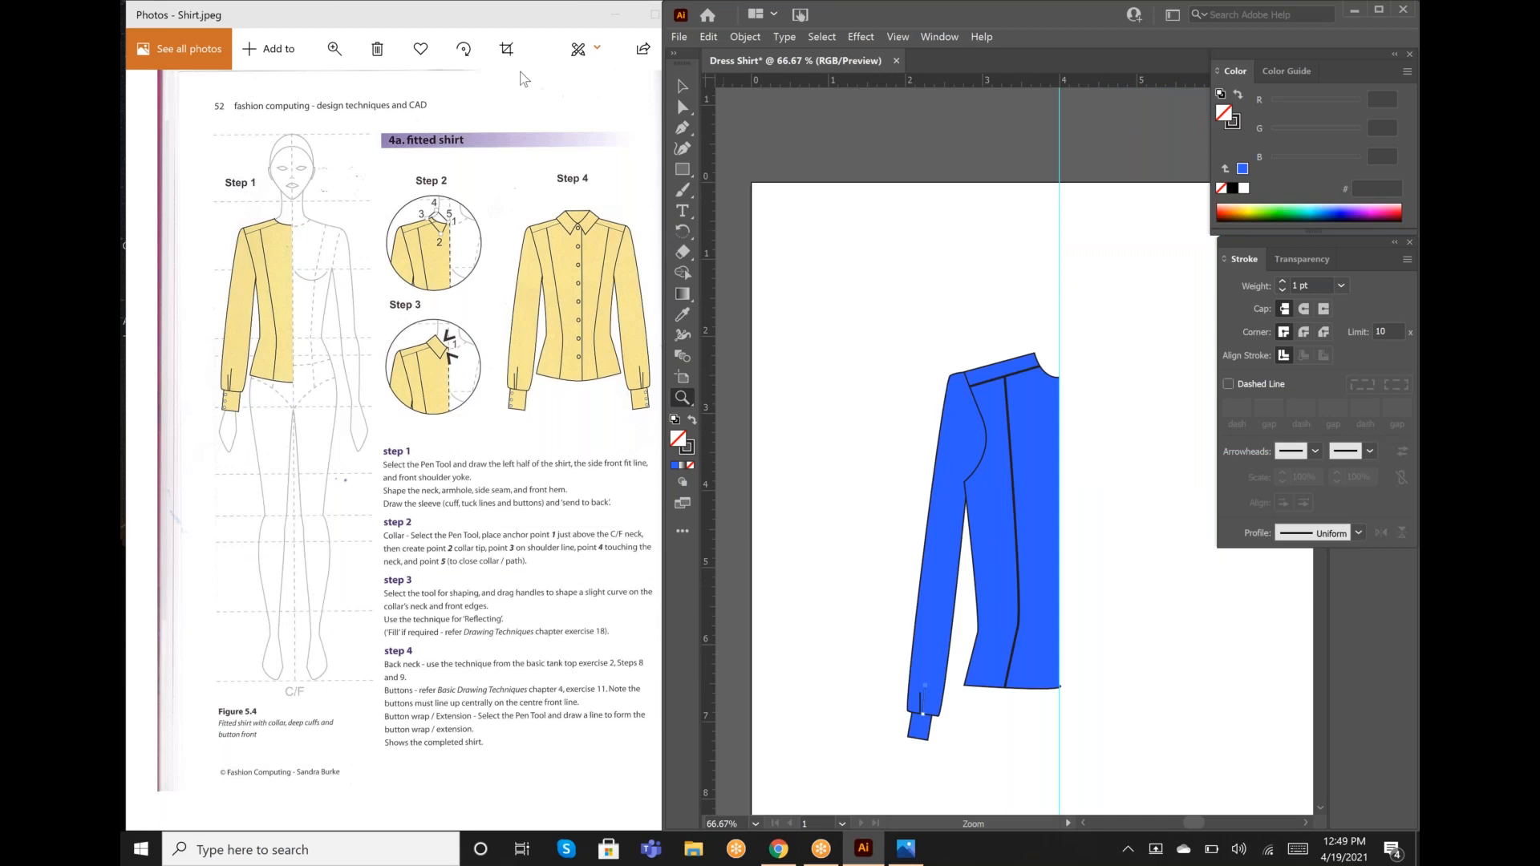
left_click(680, 88)
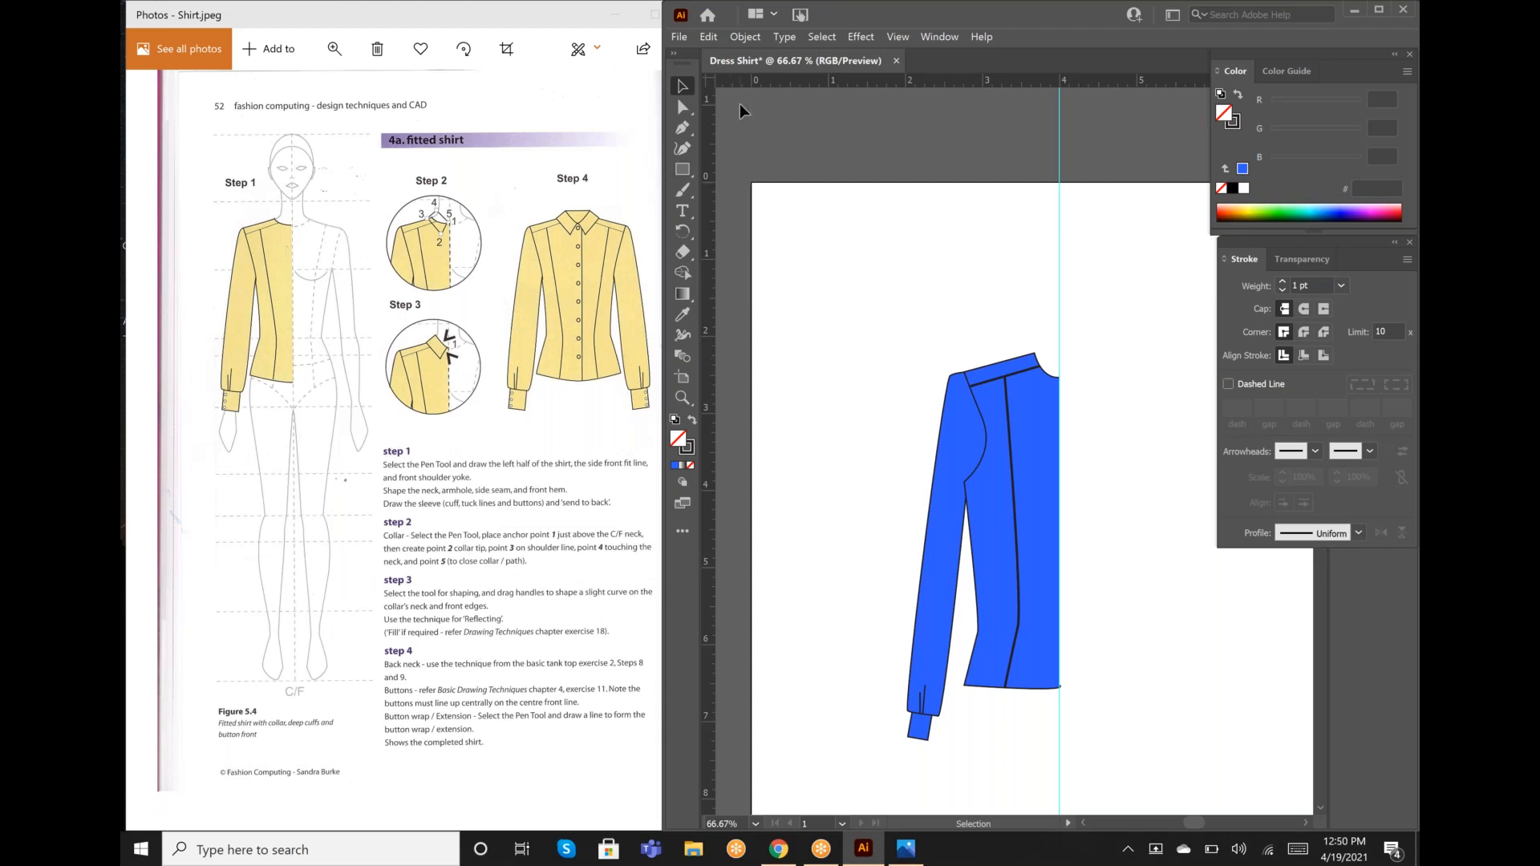
Step: Choose the Ellipse tool and set the fill to yellow (FFFB00) for the buttons
left_click(687, 170)
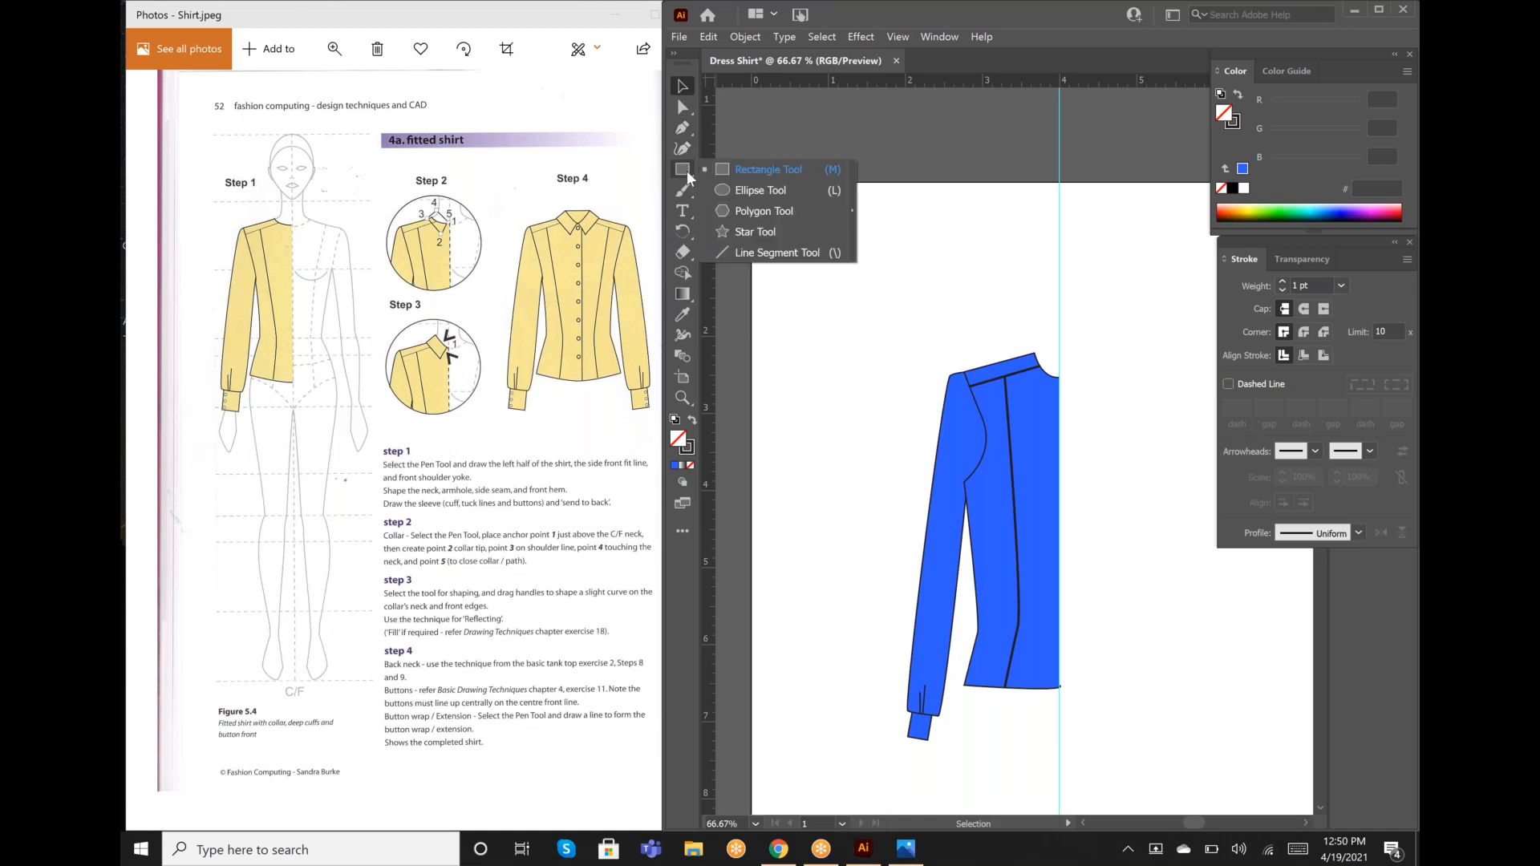
left_click(725, 190)
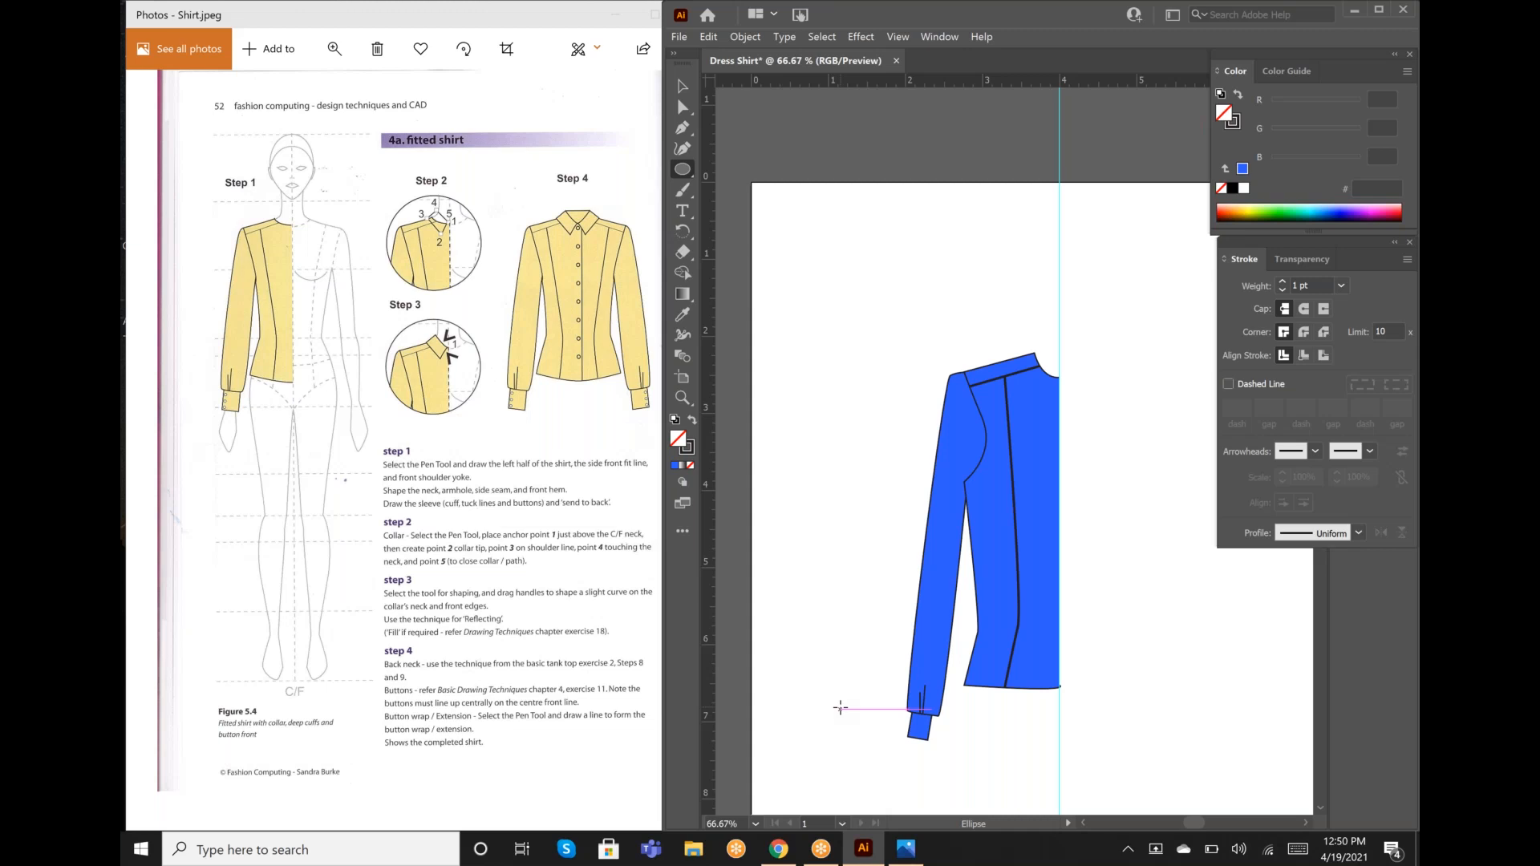
left_click(1256, 208)
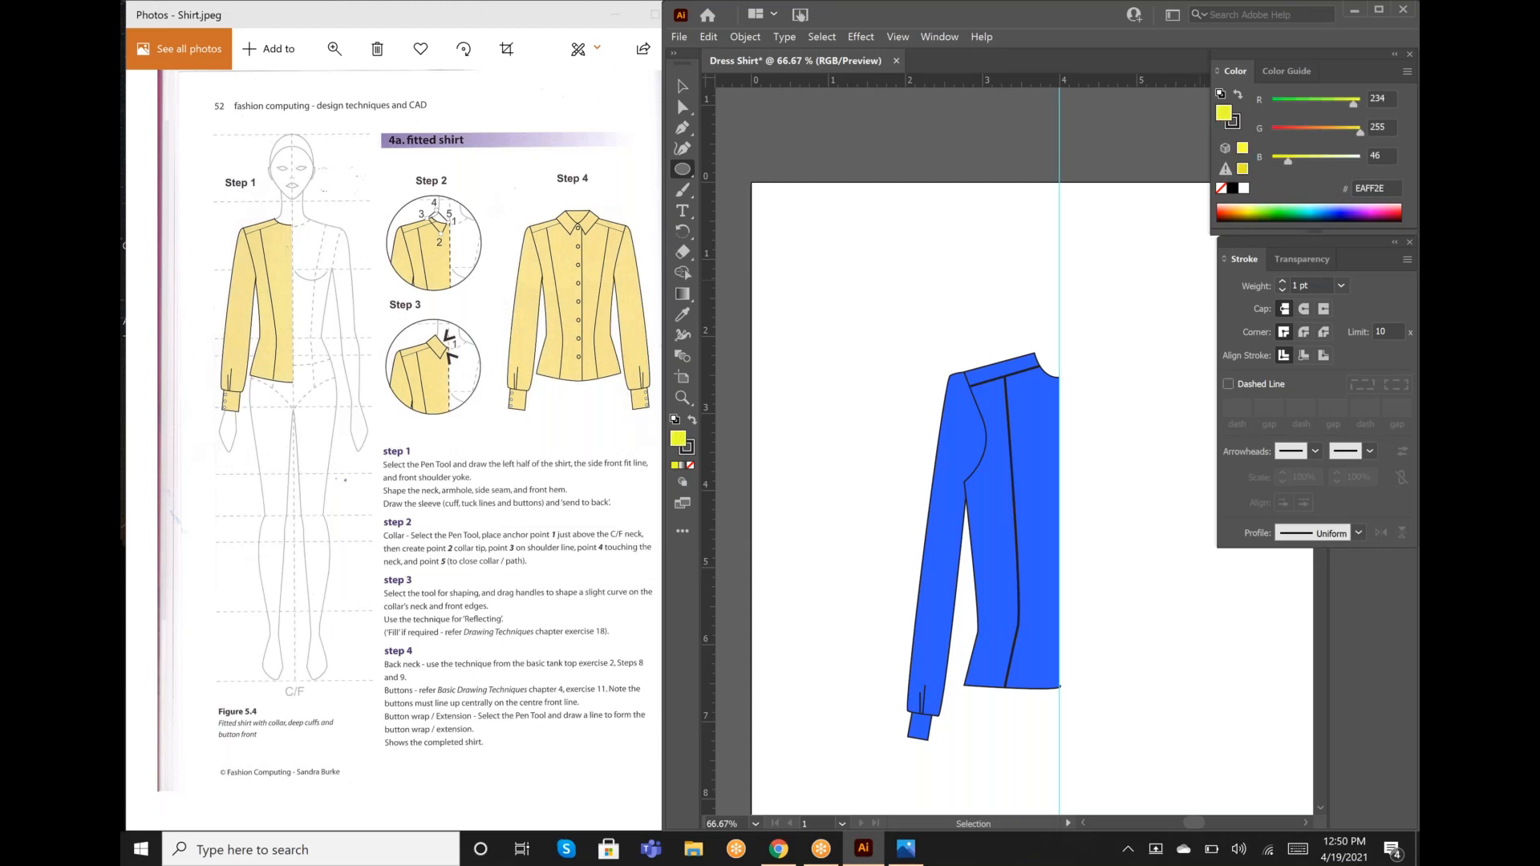
left_click(1249, 210)
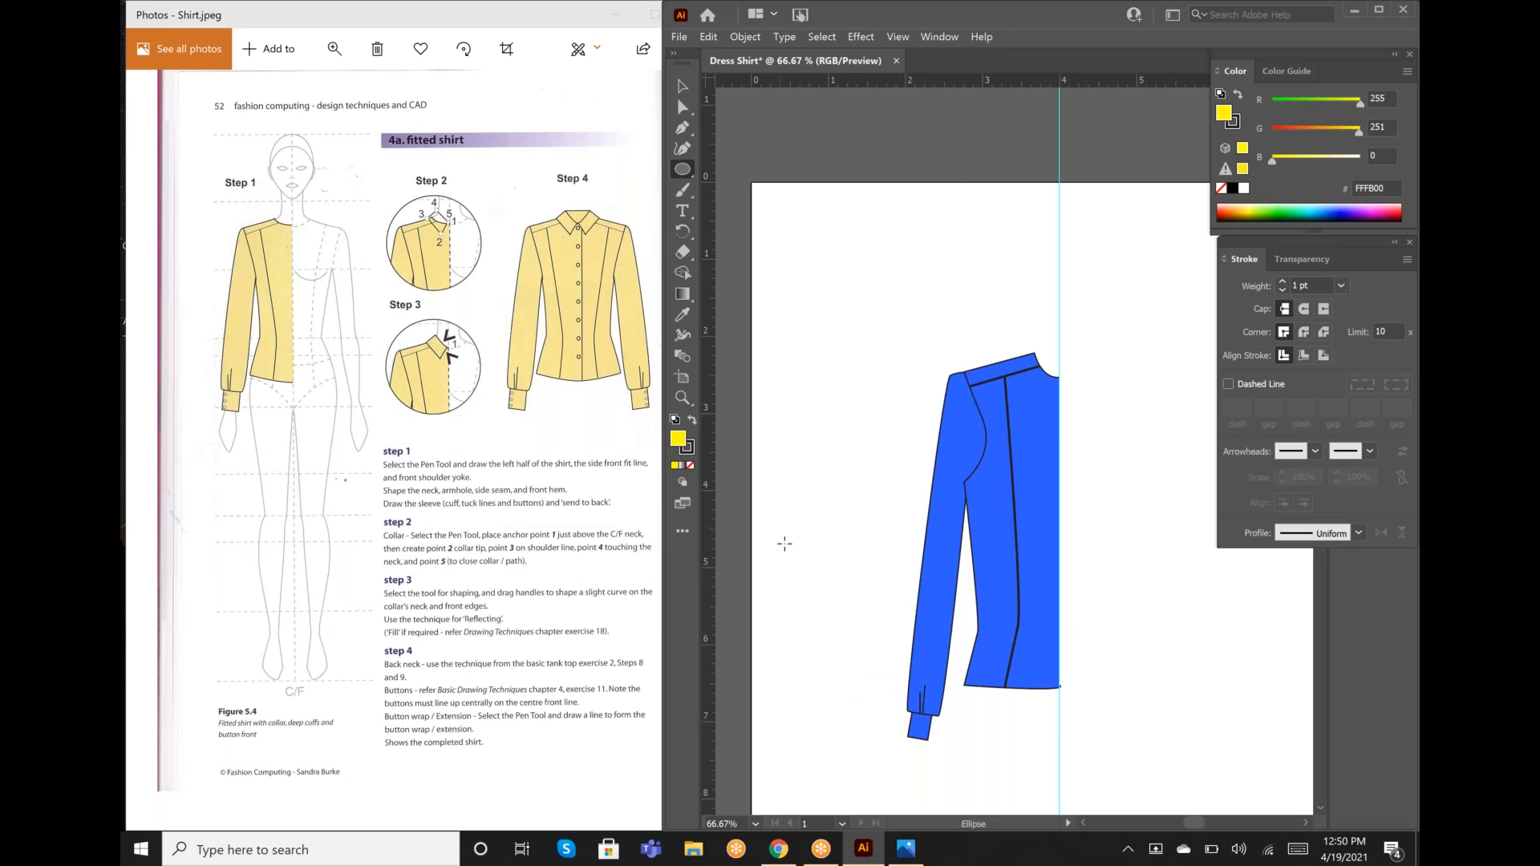
left_click_drag(784, 544, 793, 551)
key("v")
key("l")
left_click(914, 712)
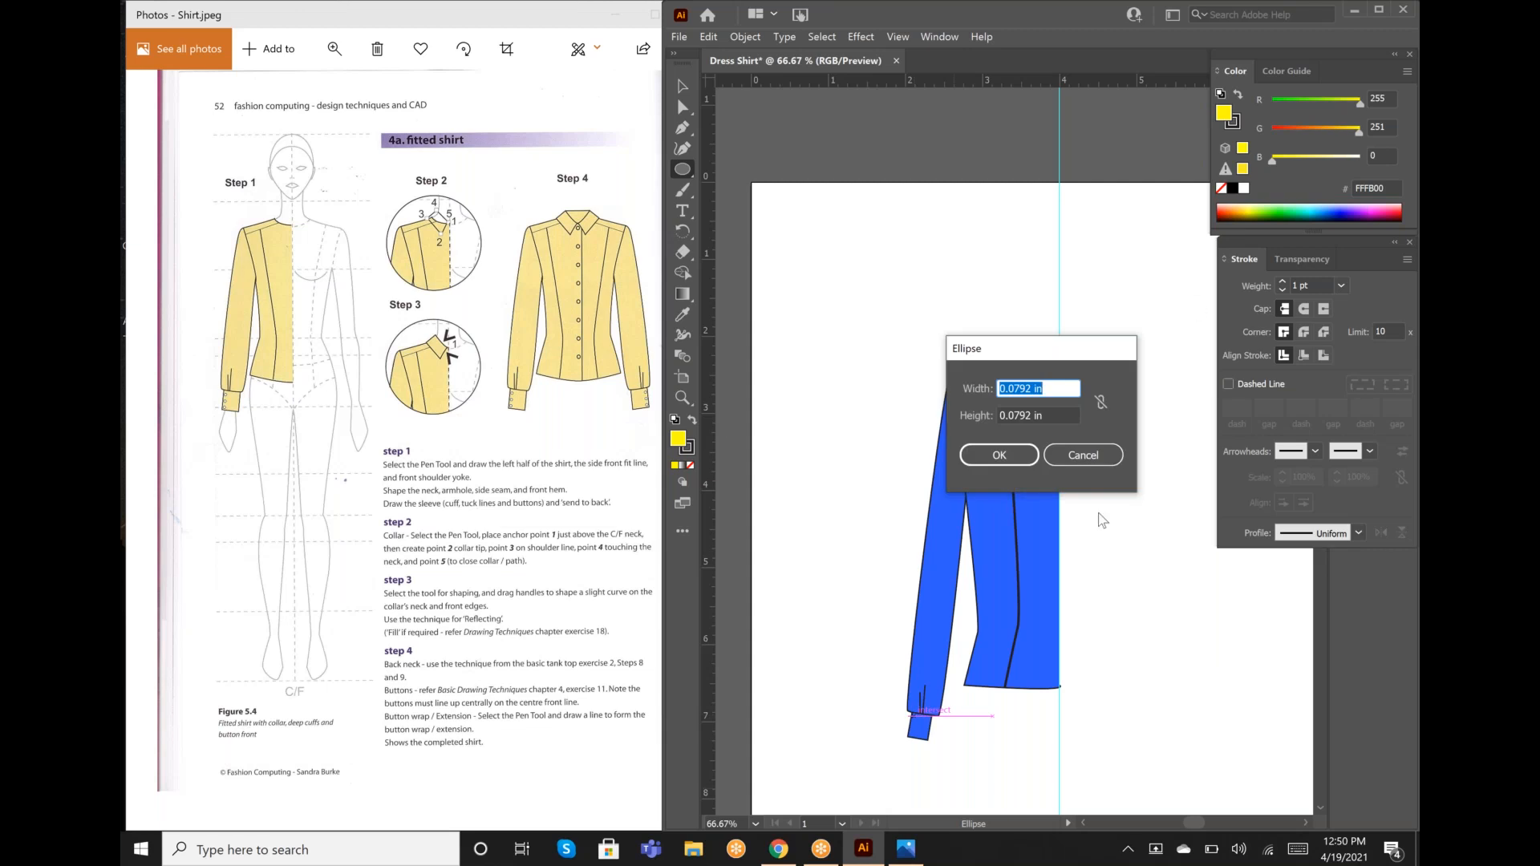
left_click(1078, 452)
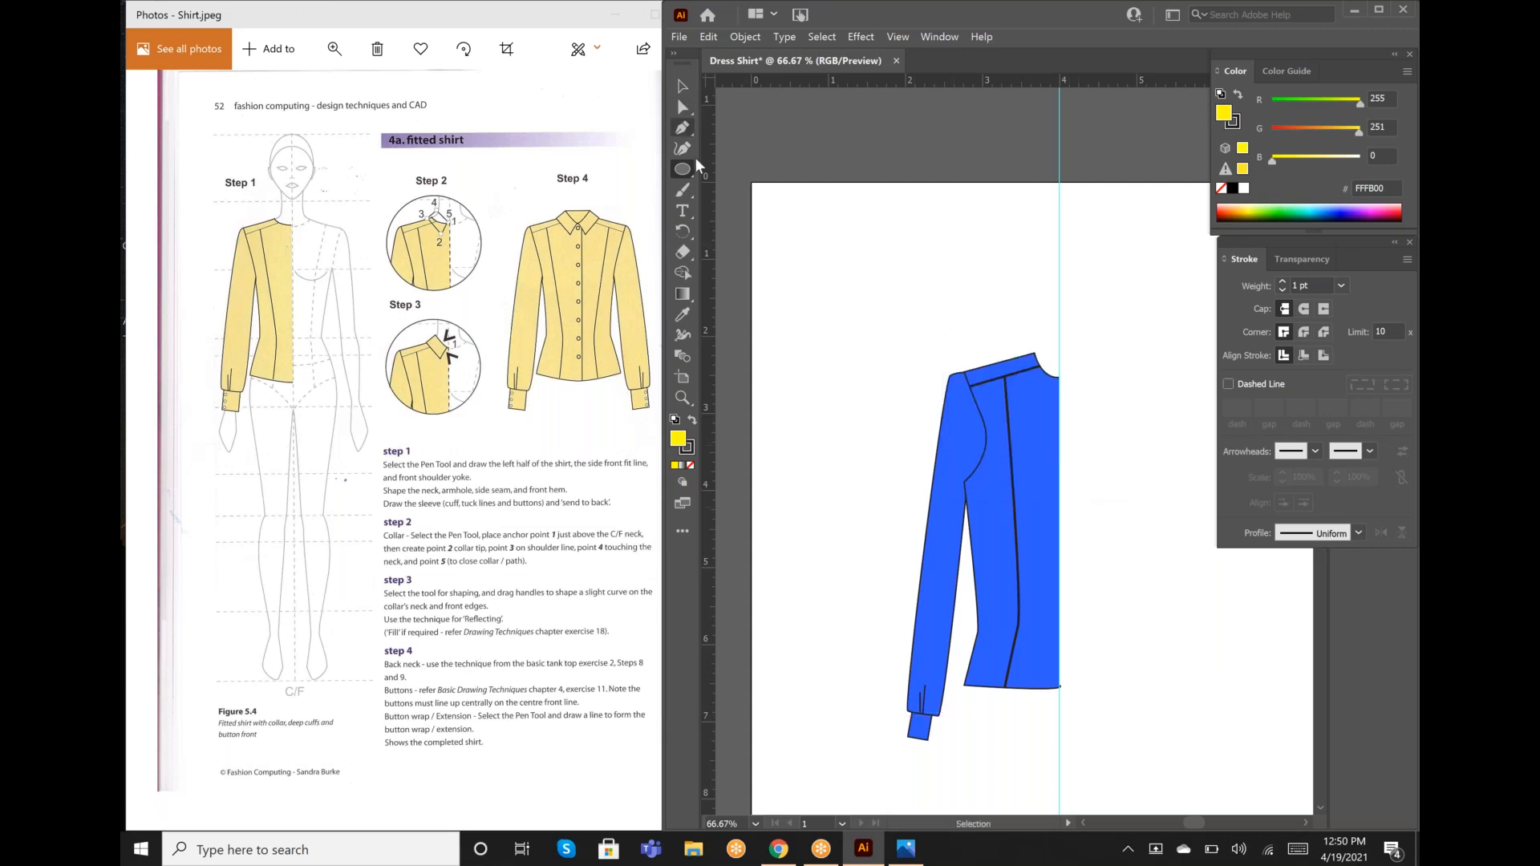
Step: Try a tiny yellow circle as a button near the cuff's upper left corner and undo it
key("z")
left_click(917, 726)
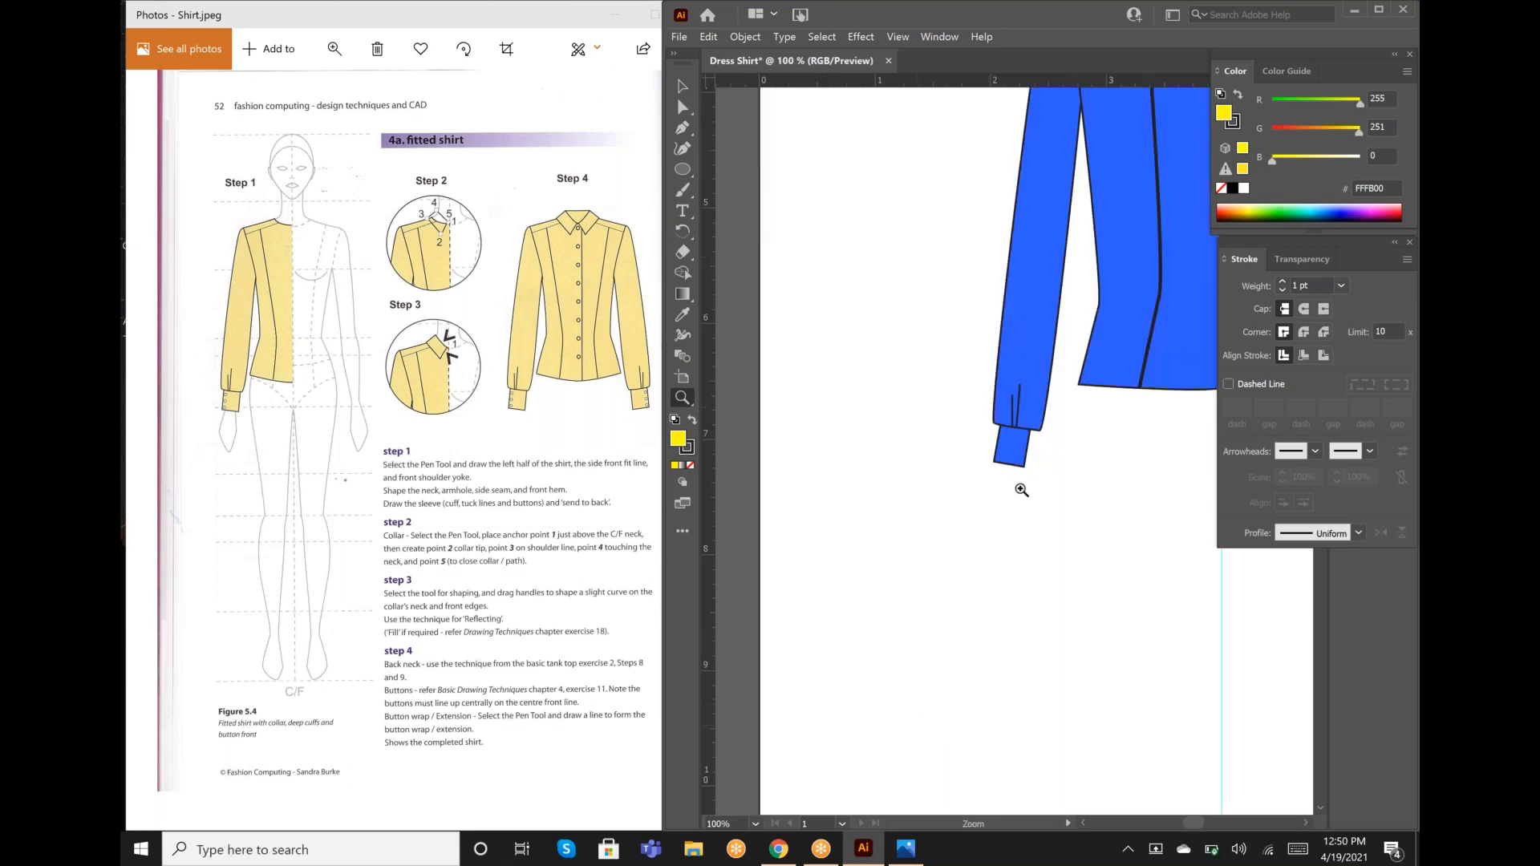
left_click(1008, 465)
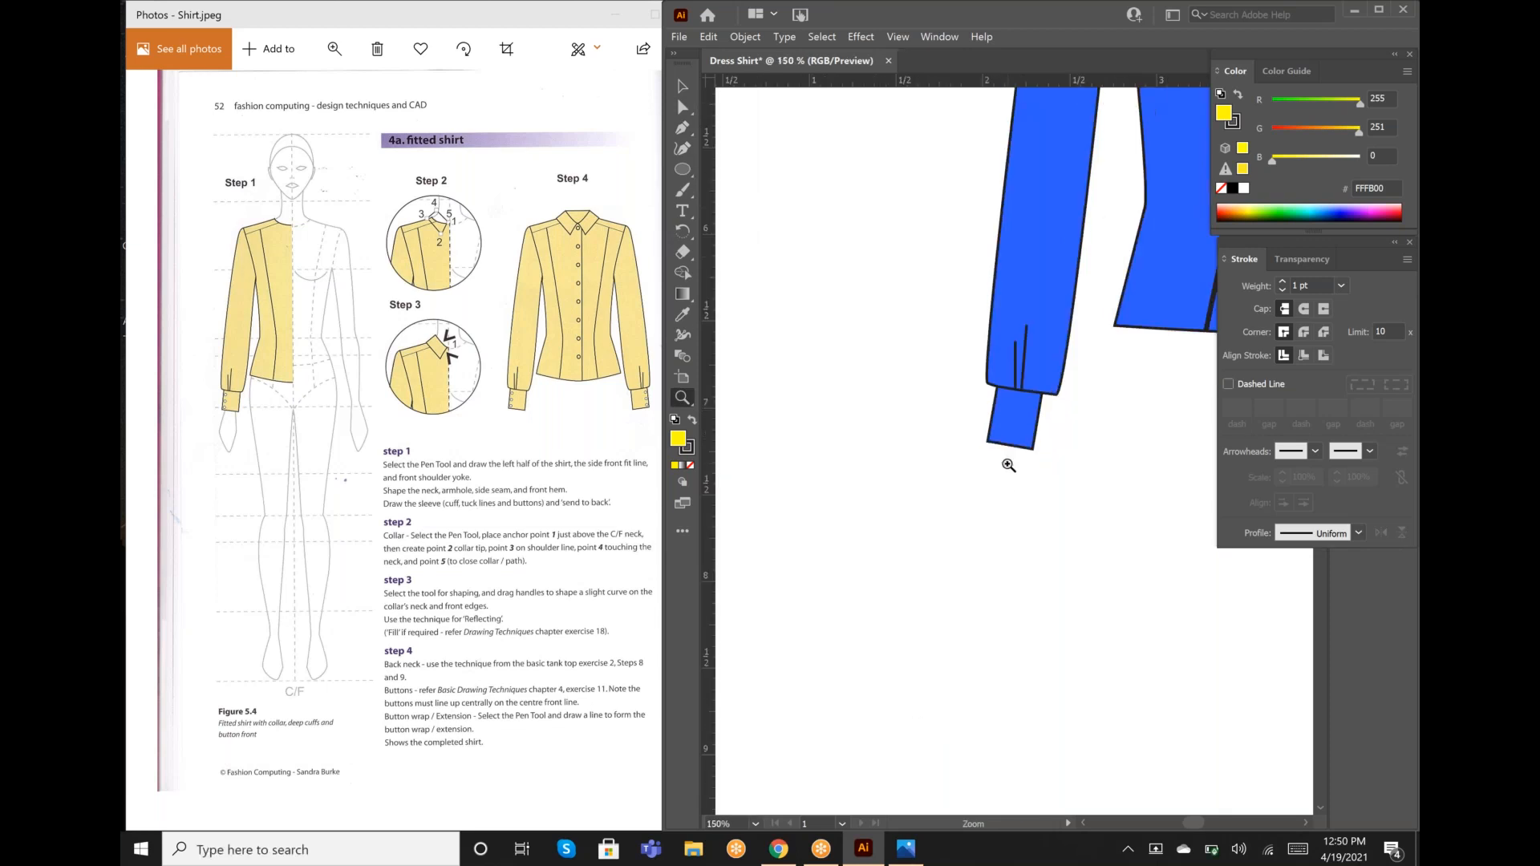
left_click(1009, 407)
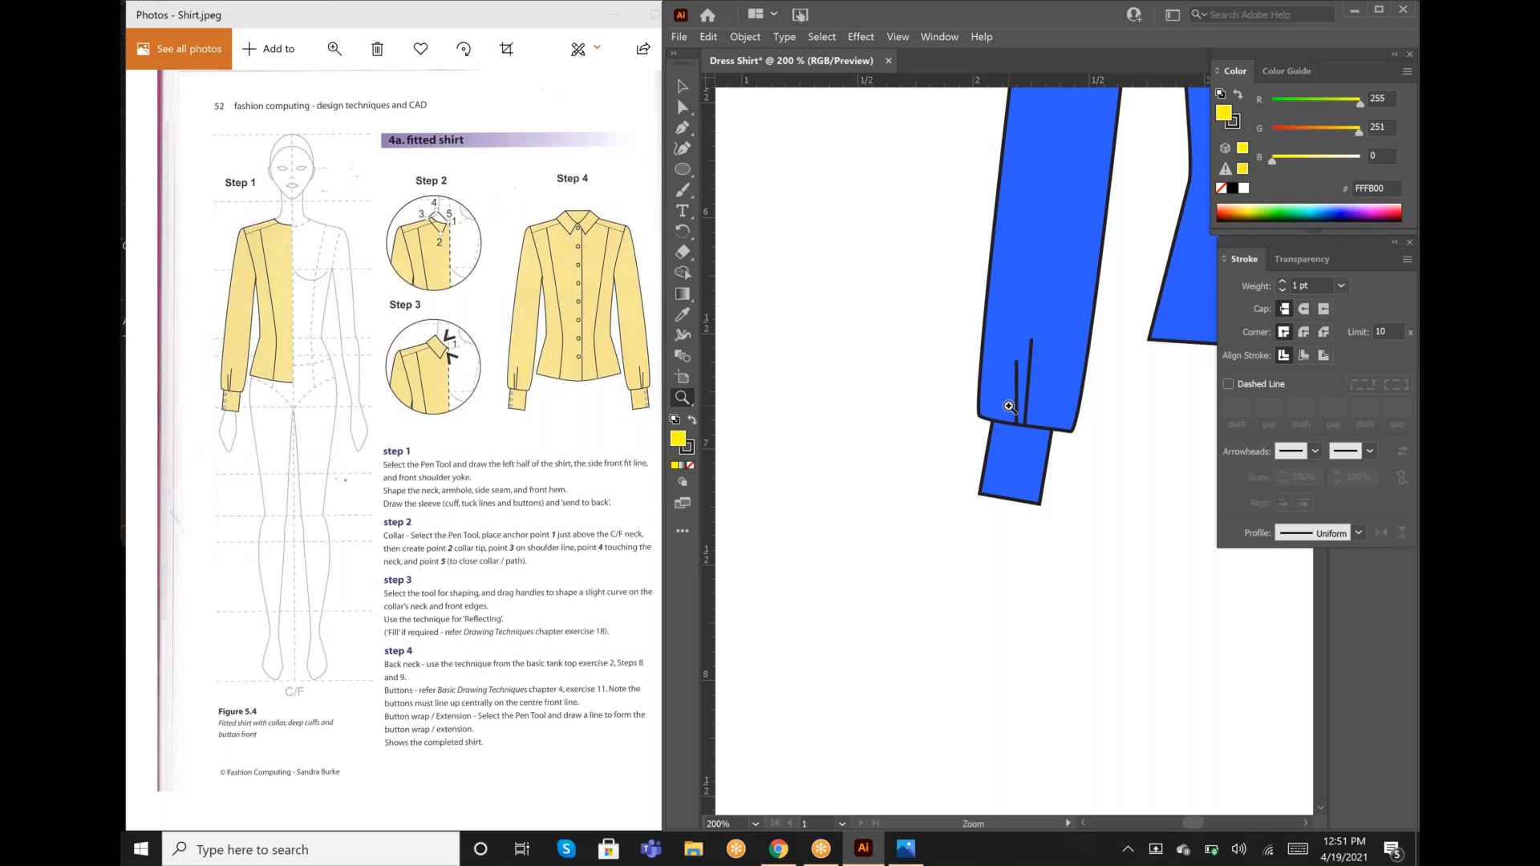
left_click(1014, 459)
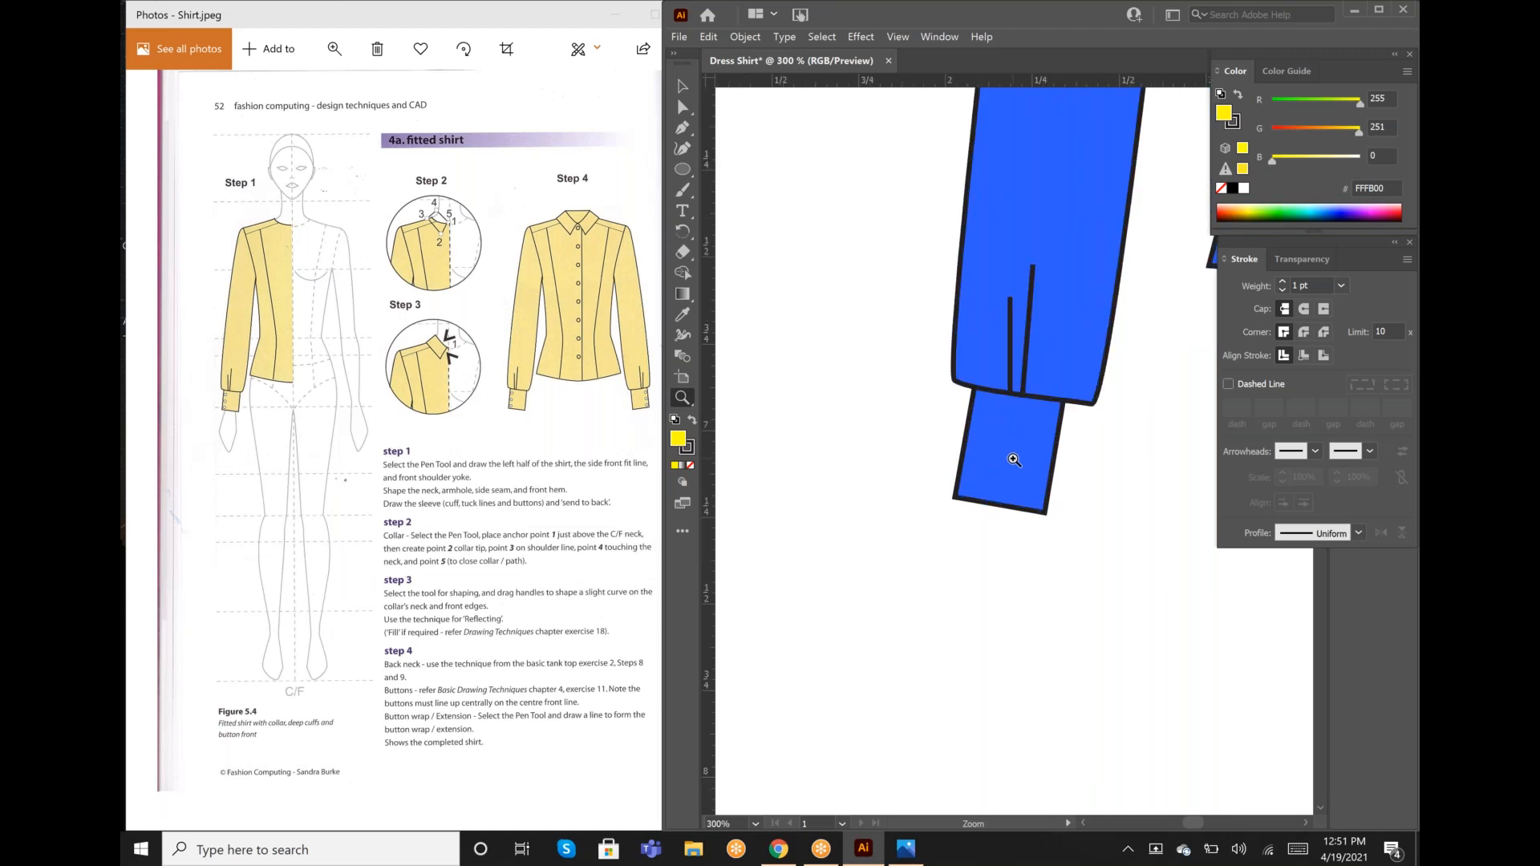
left_click(1014, 458)
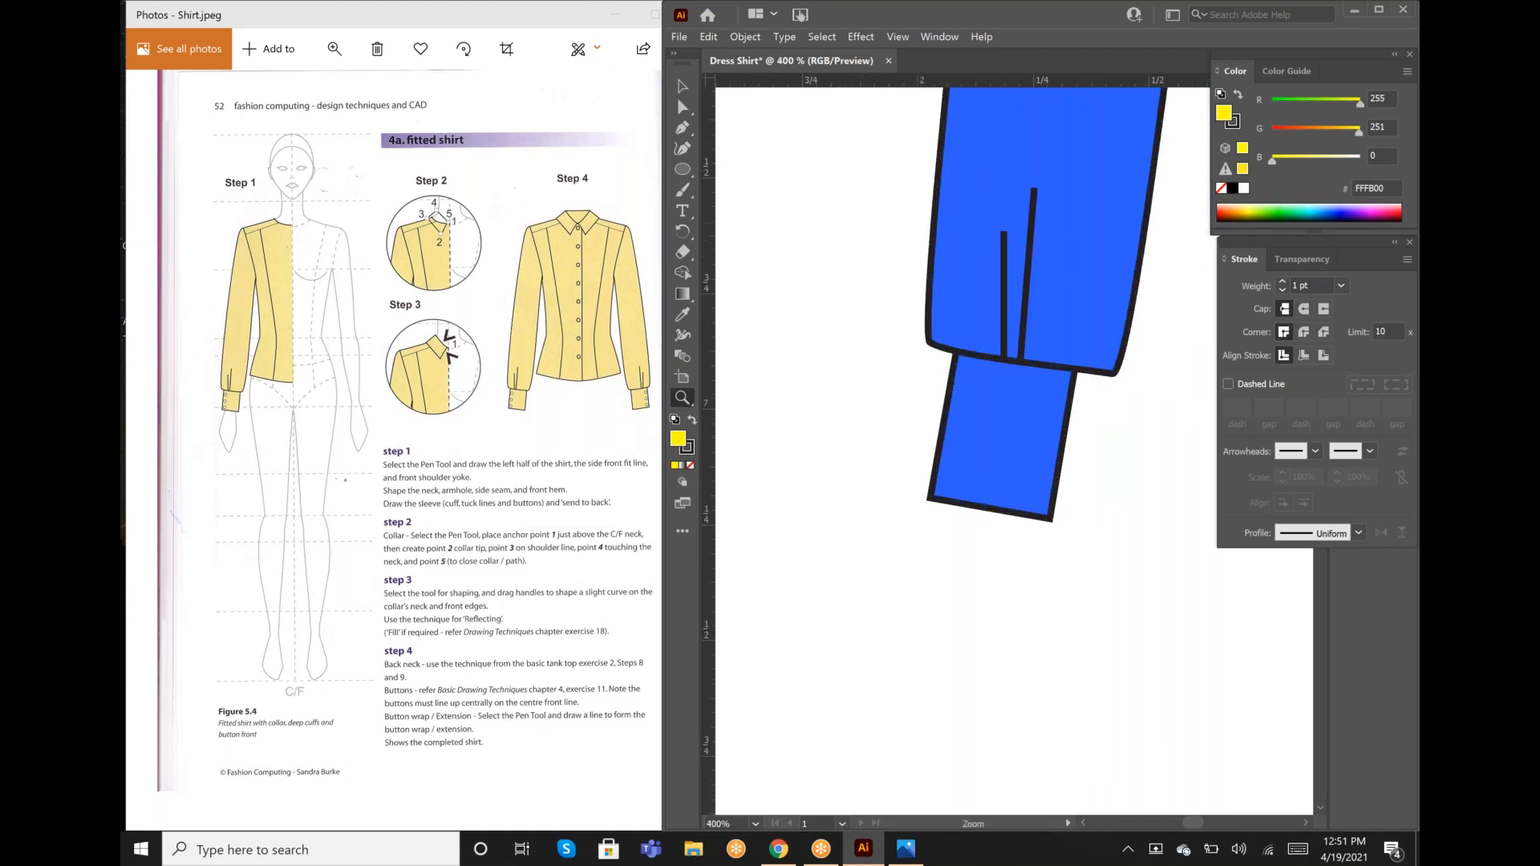
left_click(683, 296)
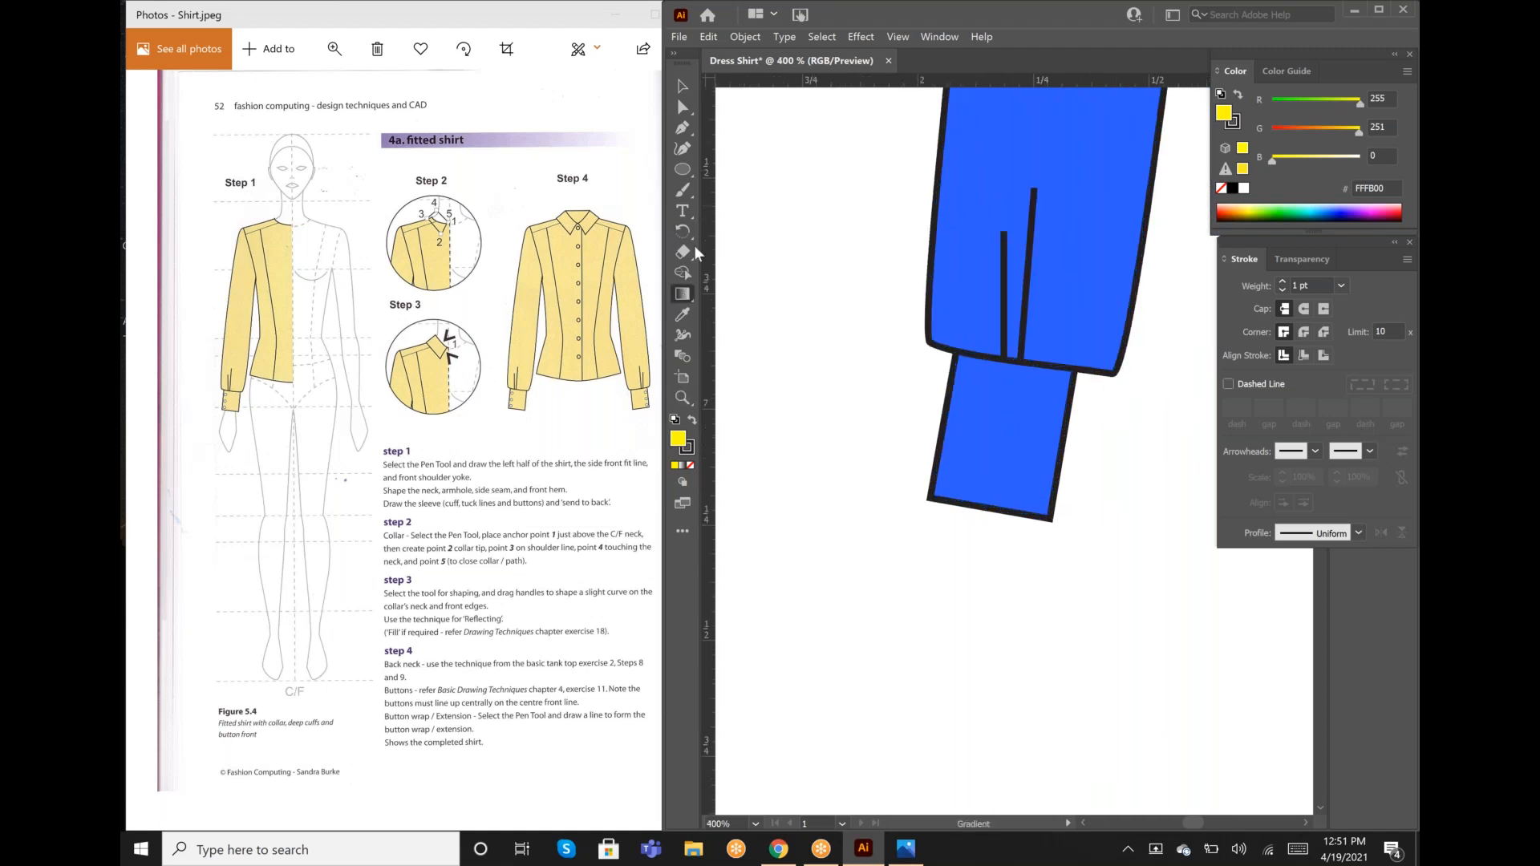
left_click(685, 167)
left_click_drag(963, 378, 968, 383)
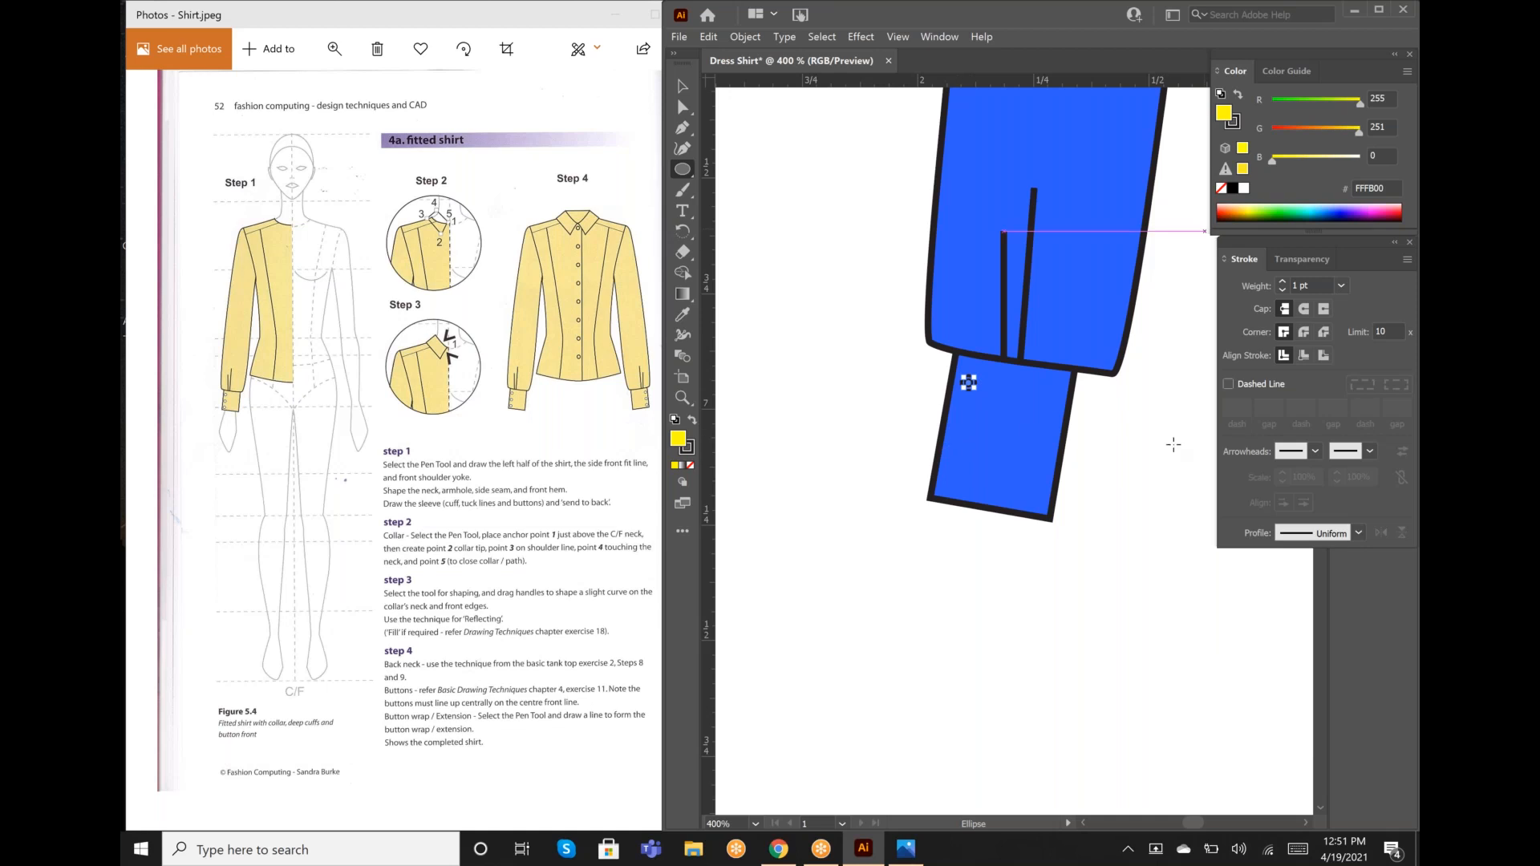
left_click(685, 92)
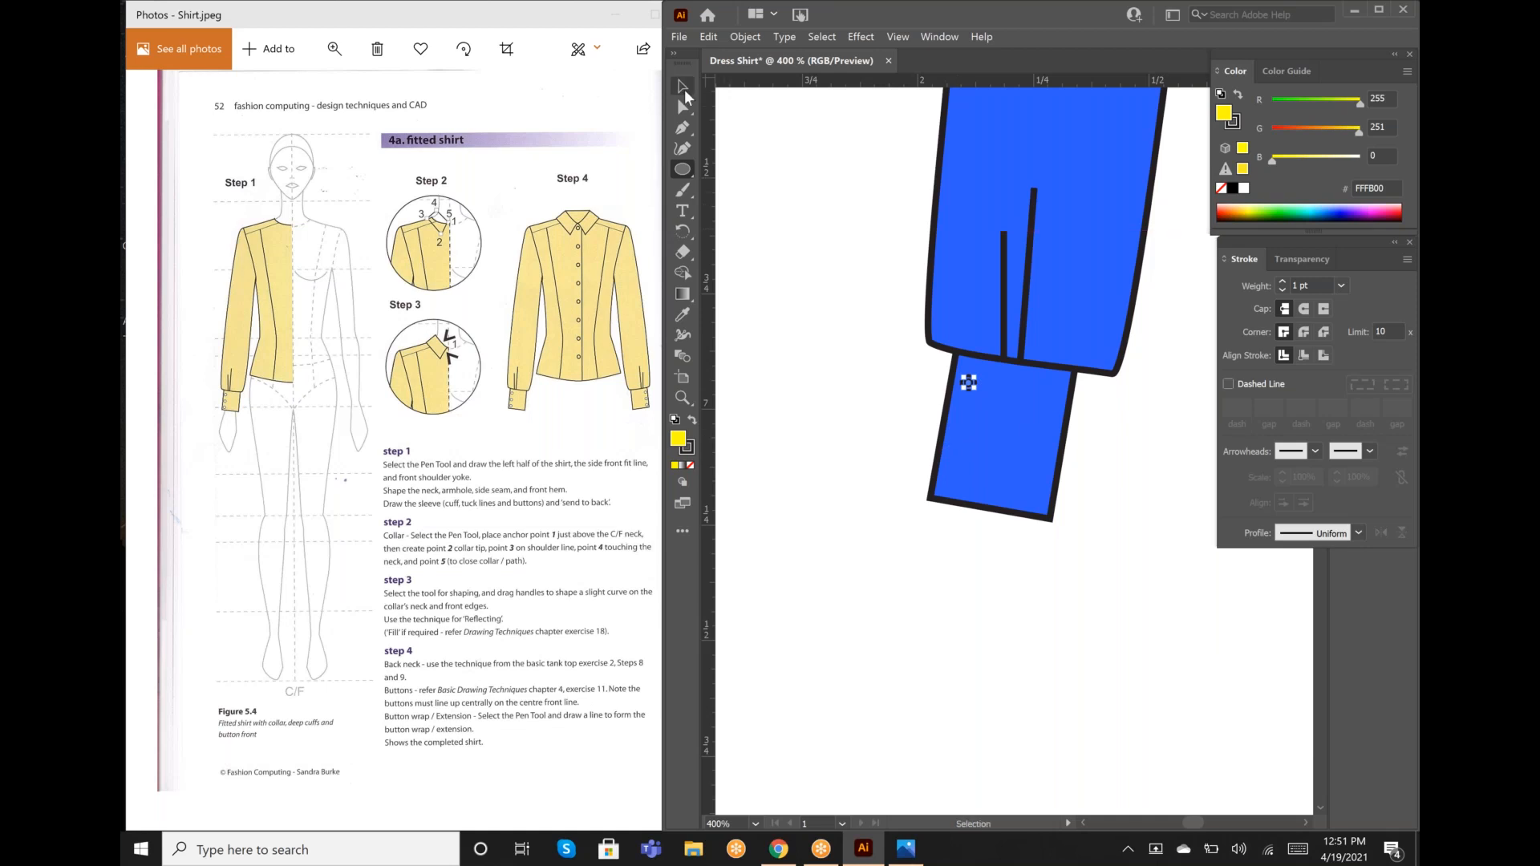
left_click(780, 269)
key("a")
key("ctrl+z")
key("v")
Step: Set the stroke weight to 0.5 pt and draw a small yellow circle button near the cuff's upper left corner
left_click(1346, 281)
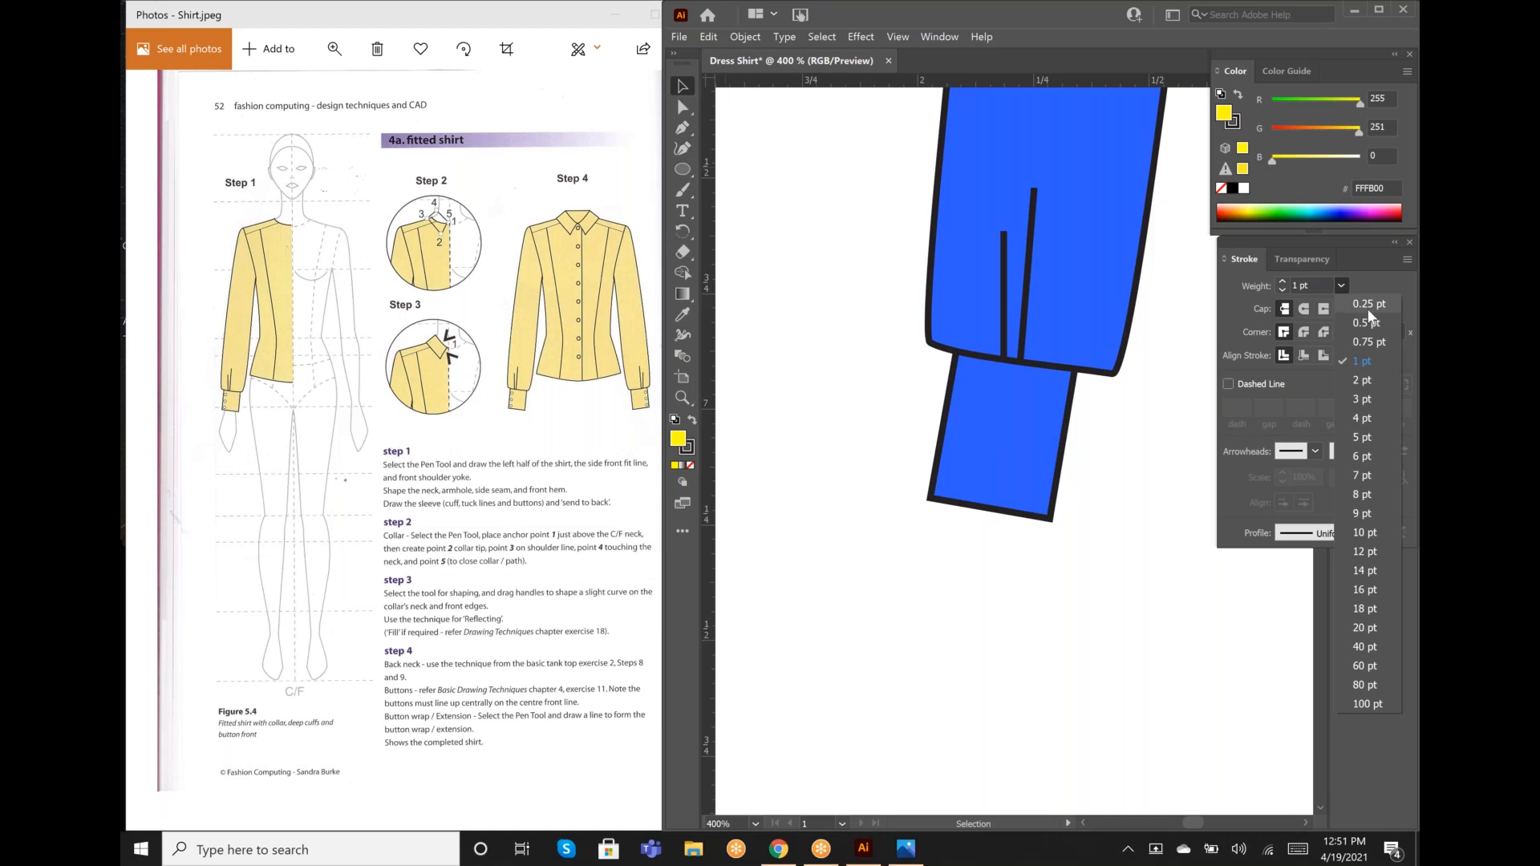
left_click(1368, 310)
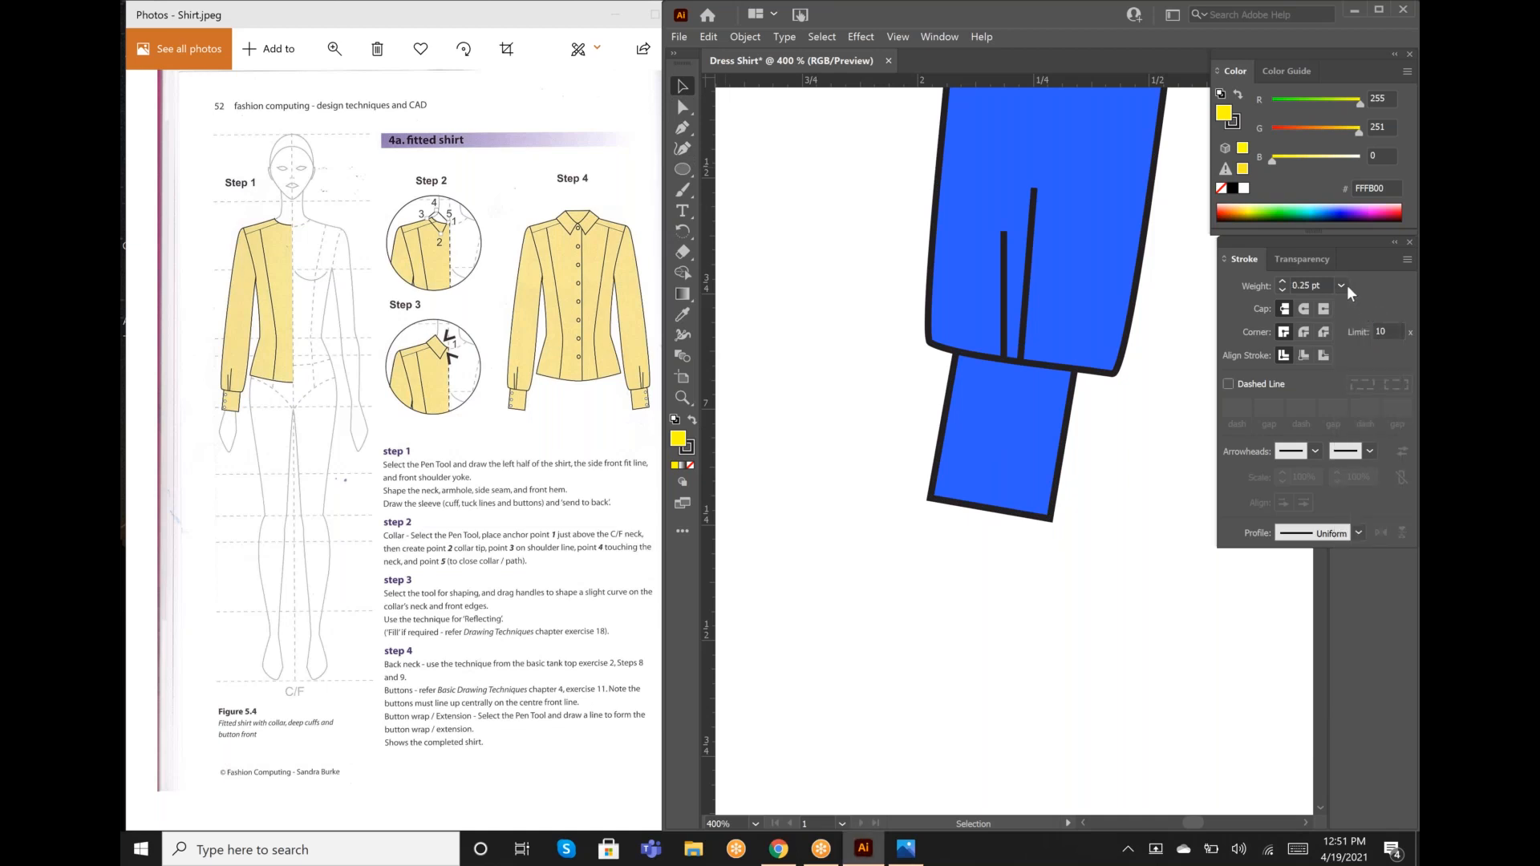
left_click(1341, 286)
left_click(1363, 324)
left_click(687, 167)
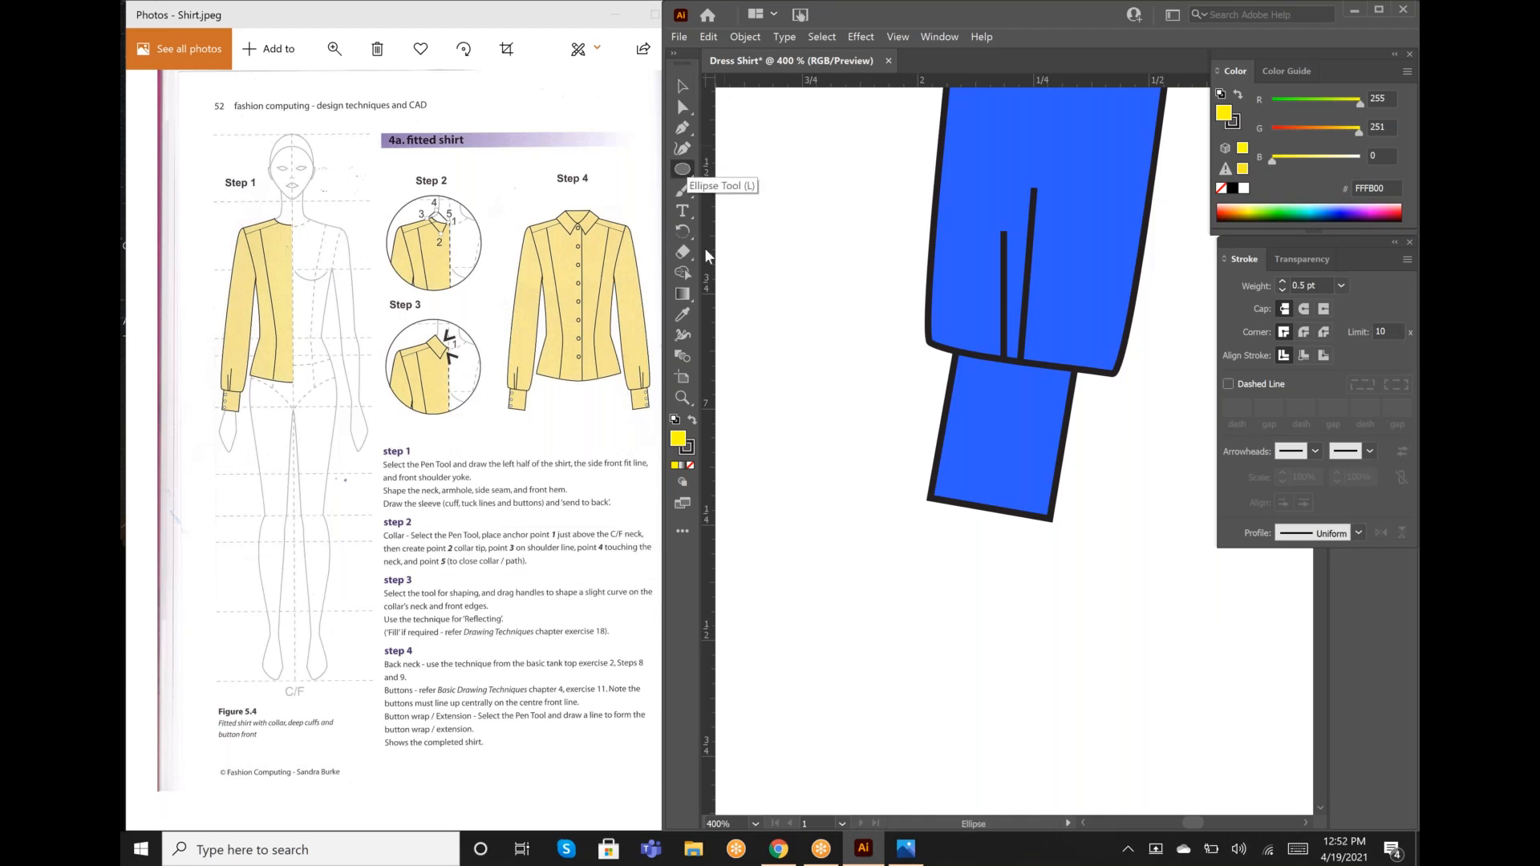
left_click_drag(965, 376, 981, 390)
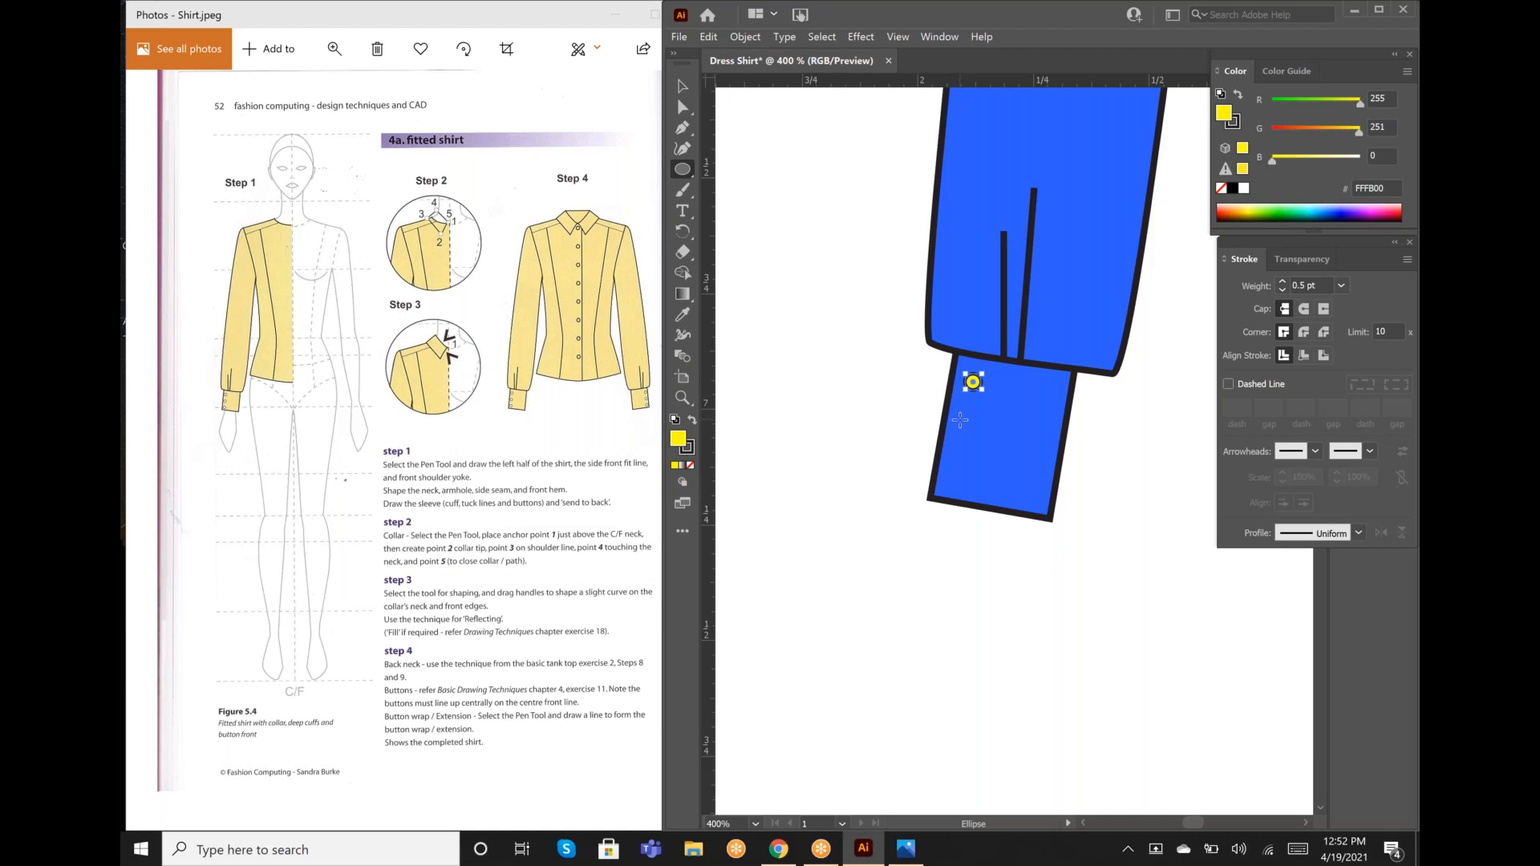
Step: Paste a duplicate of the yellow button onto the cuff, undoing any stray ellipses drawn there
left_click_drag(959, 419, 976, 437)
key("ctrl+z")
key("v")
key("ctrl+v")
left_click_drag(1014, 451, 970, 407)
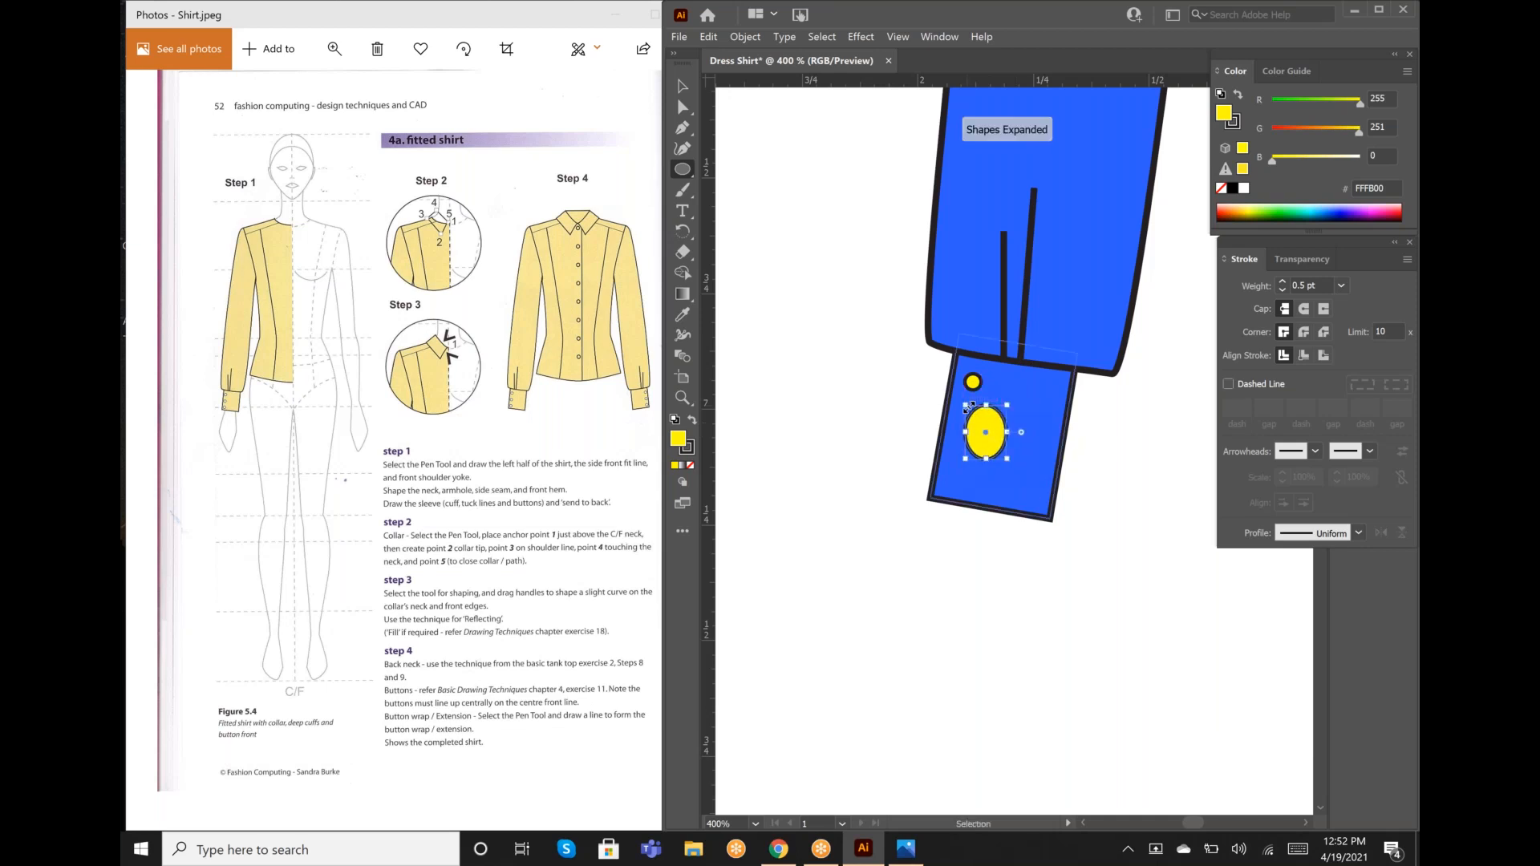
key("ctrl+z")
Step: Move the pasted button below the first one, in line with the cuff's slanted left edge
left_click(683, 86)
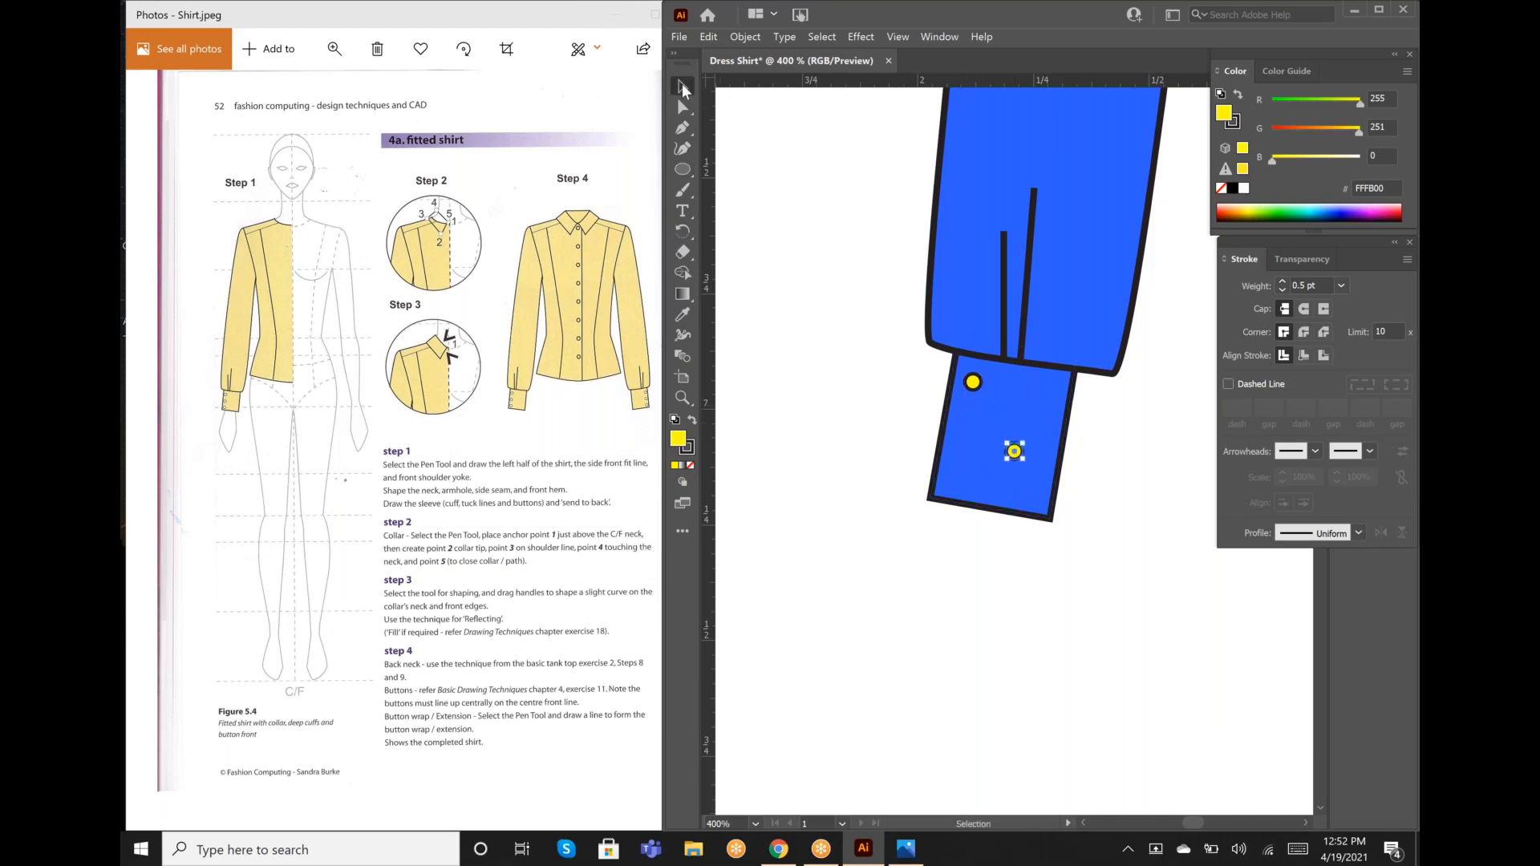
scroll(1014, 451, "right", 1)
left_click_drag(993, 450, 952, 382)
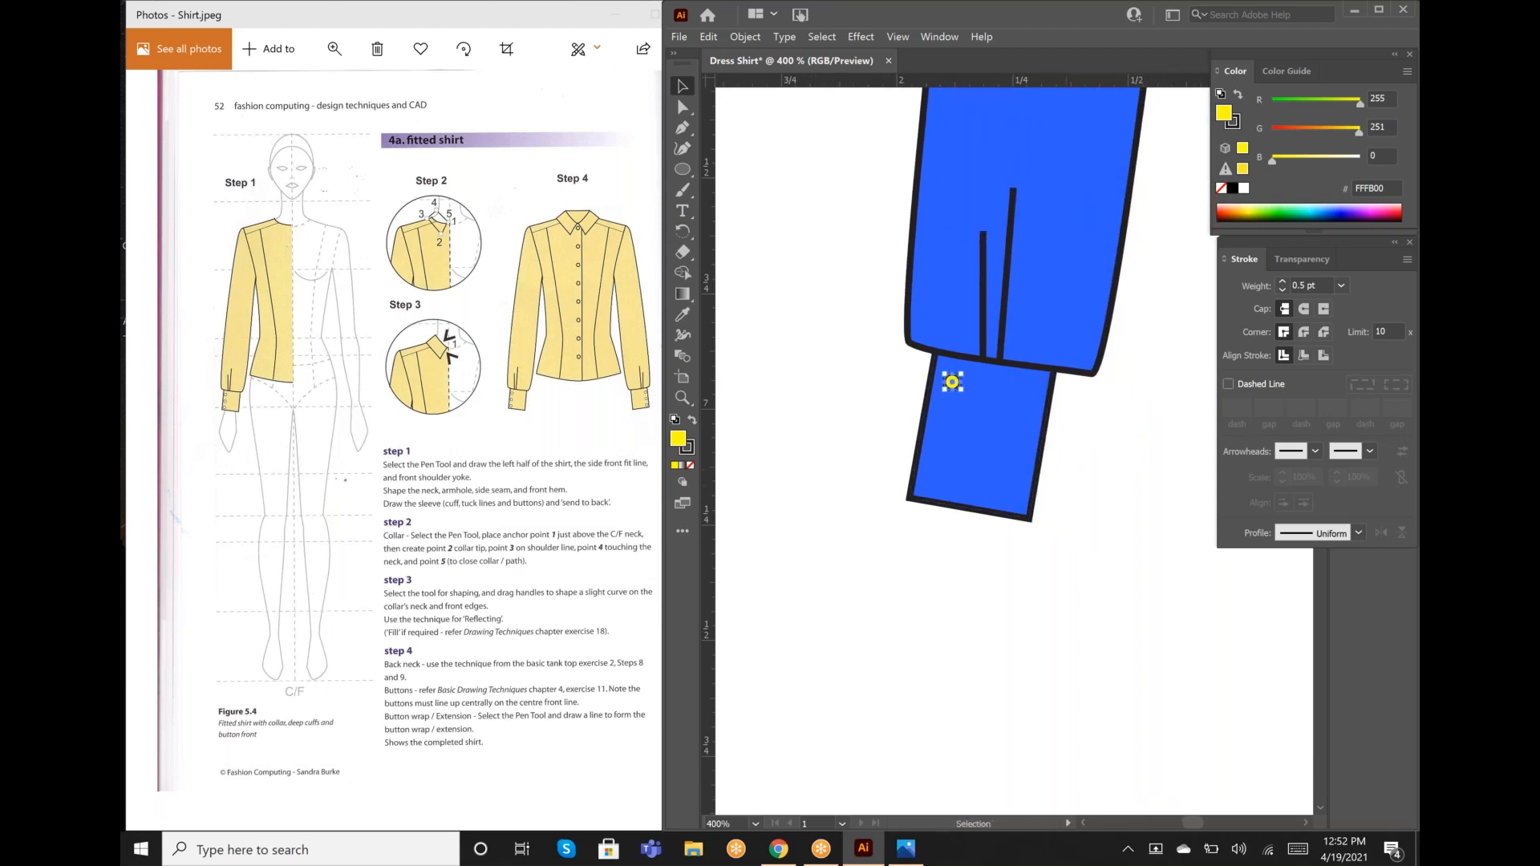
key("a")
key("ctrl+z")
key("v")
left_click_drag(1015, 450, 952, 419)
key("ctrl+z")
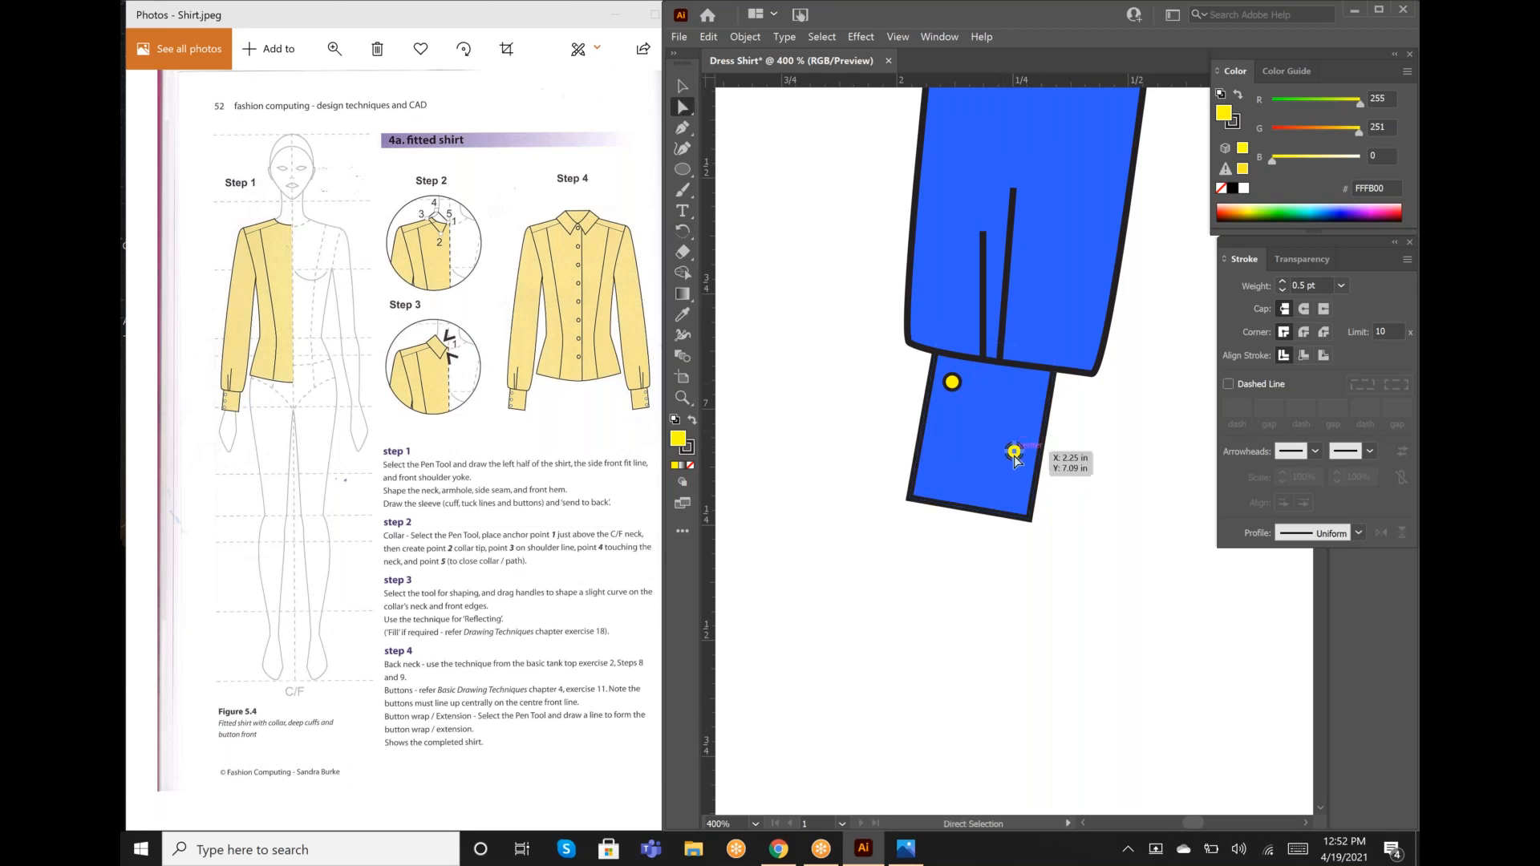
left_click_drag(1014, 451, 944, 426)
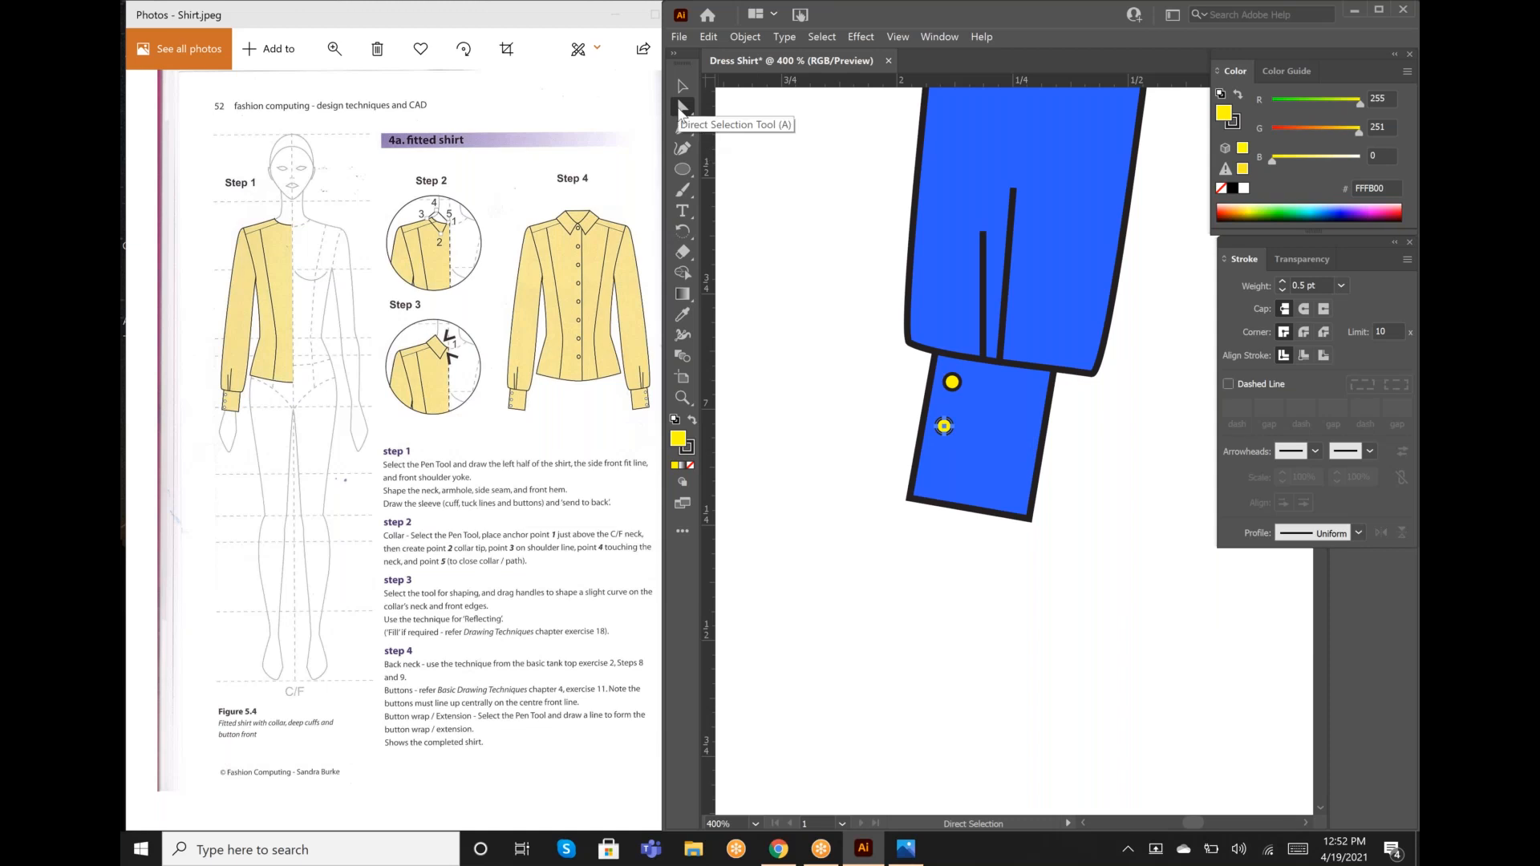
Step: Duplicate the yellow button and place the copy below the second one, in line with the cuff's slanted left edge
key("v")
left_click_drag(944, 426, 1015, 451)
key("a")
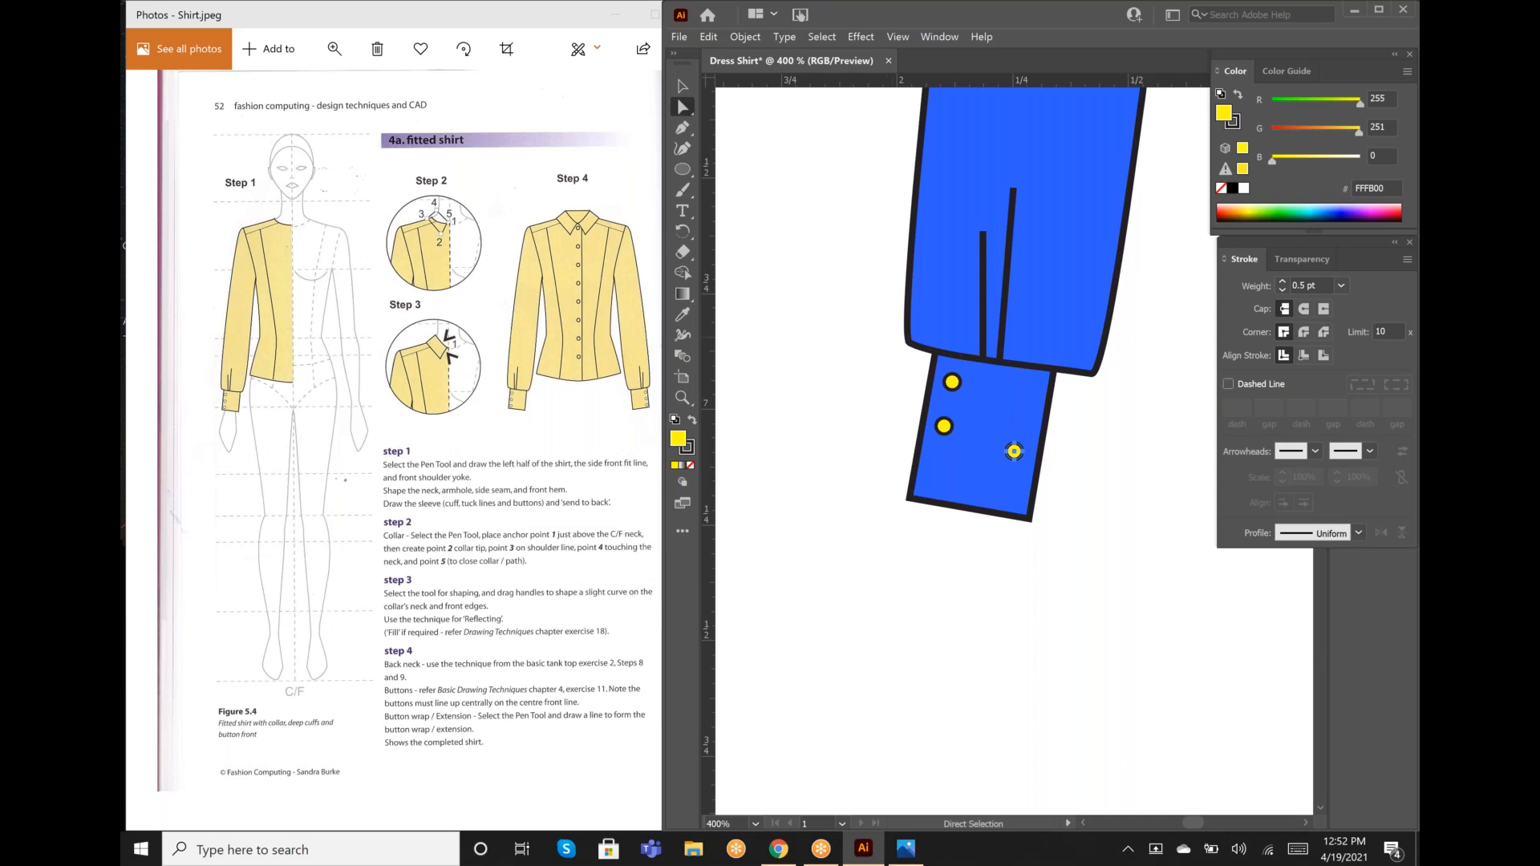
scroll(1015, 450, "down", 3)
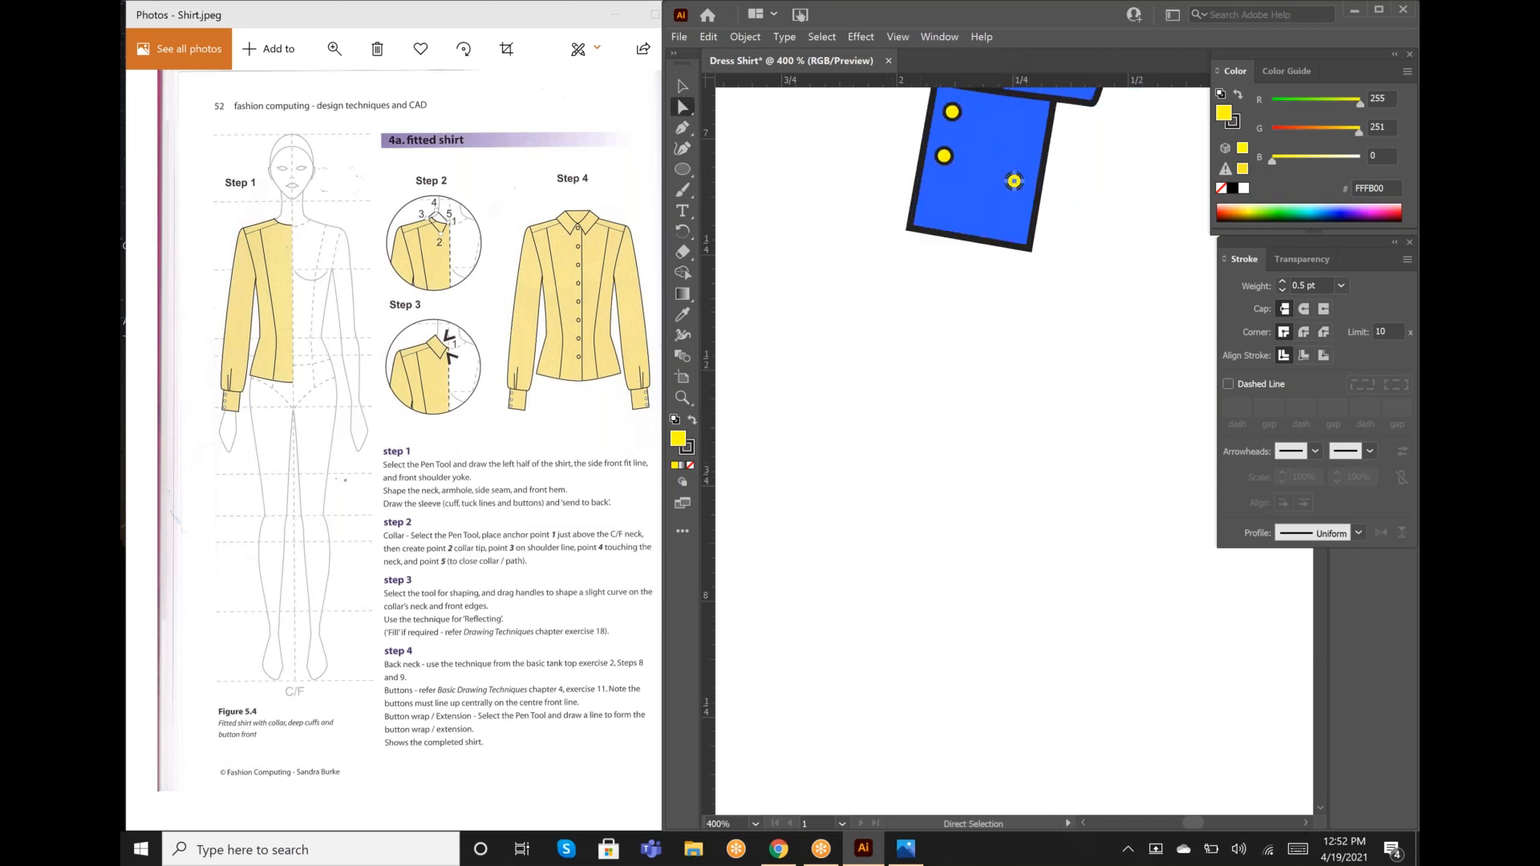
scroll(1013, 401, "up", 5)
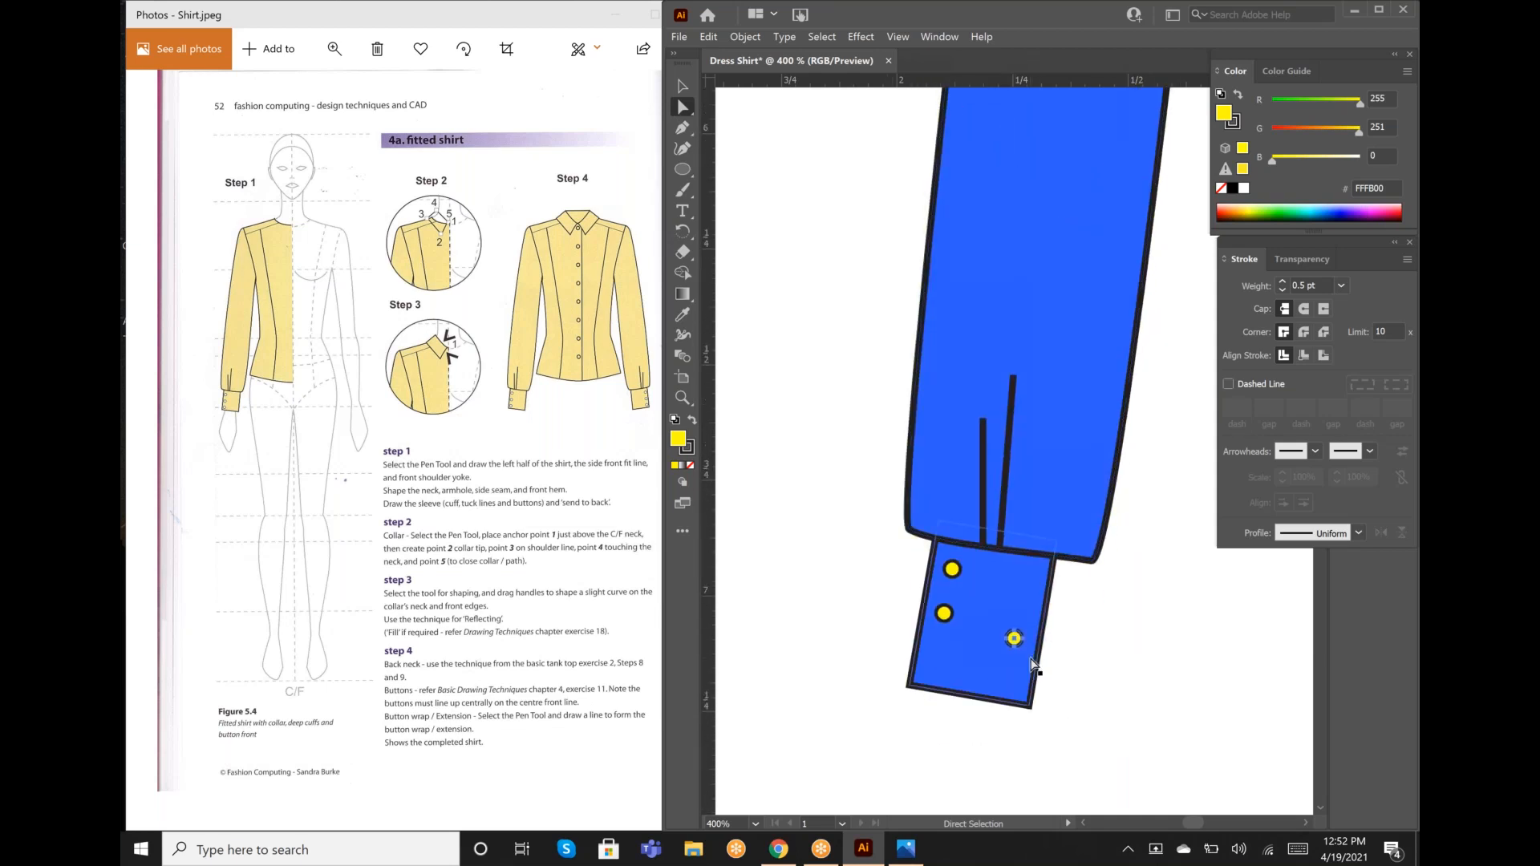
scroll(1035, 668, "down", 1)
left_click_drag(1014, 617, 945, 593)
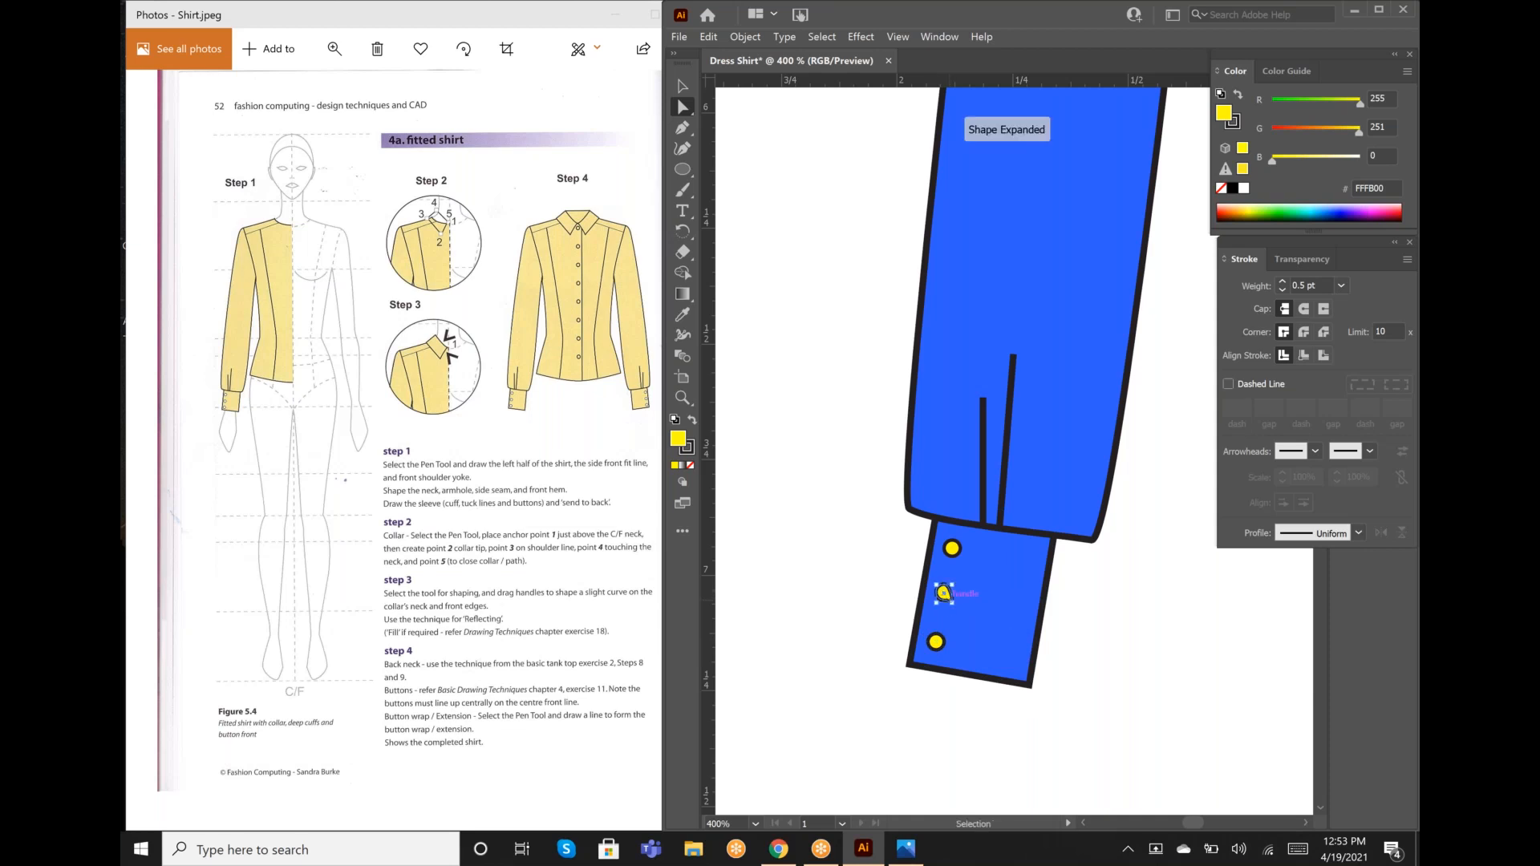
scroll(944, 601, "up", 1)
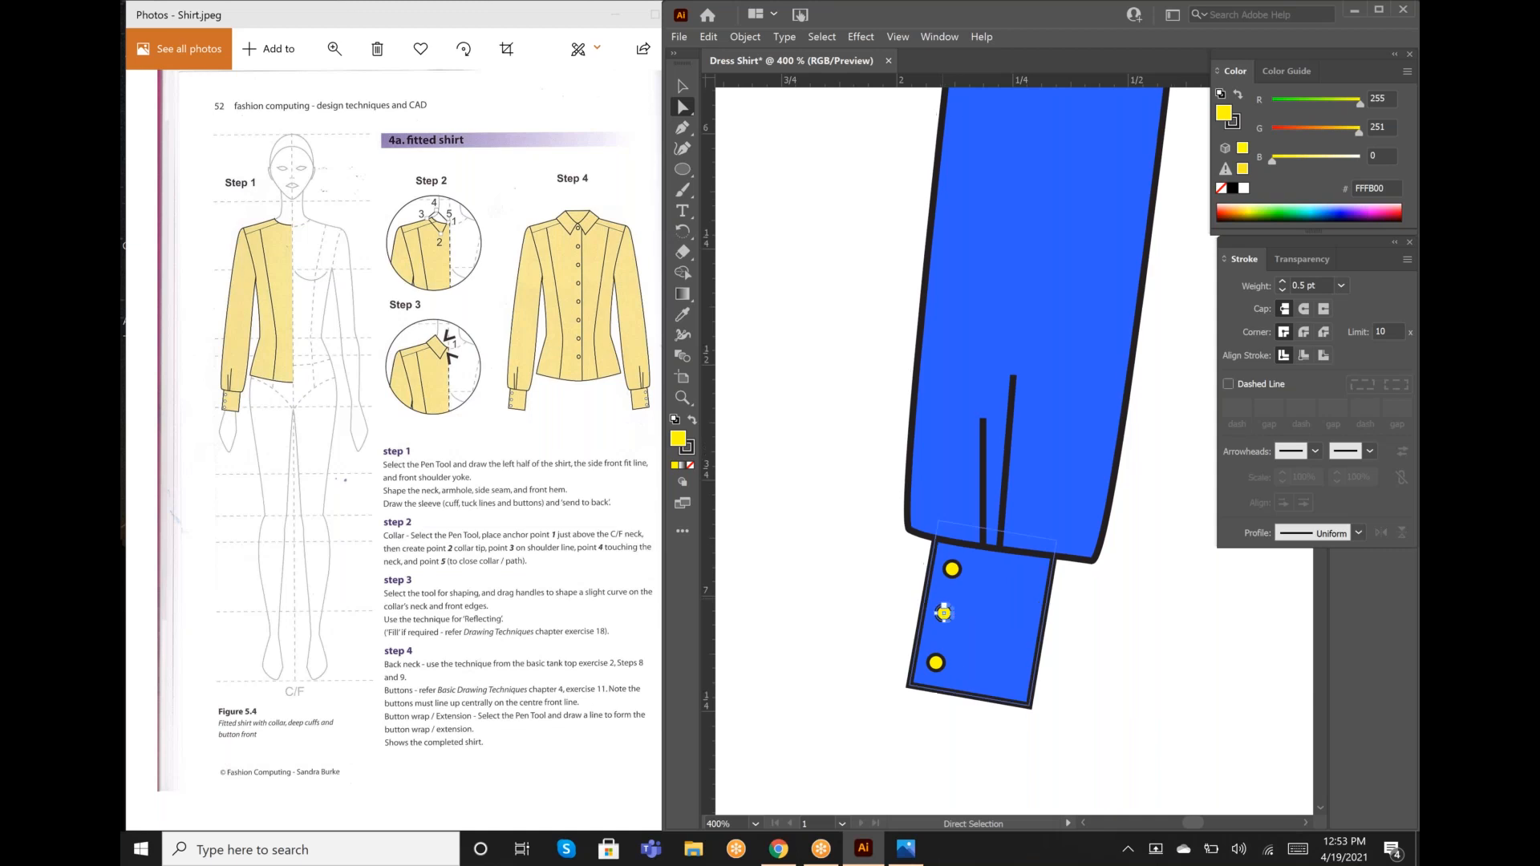
left_click_drag(944, 613, 944, 612)
left_click(844, 662)
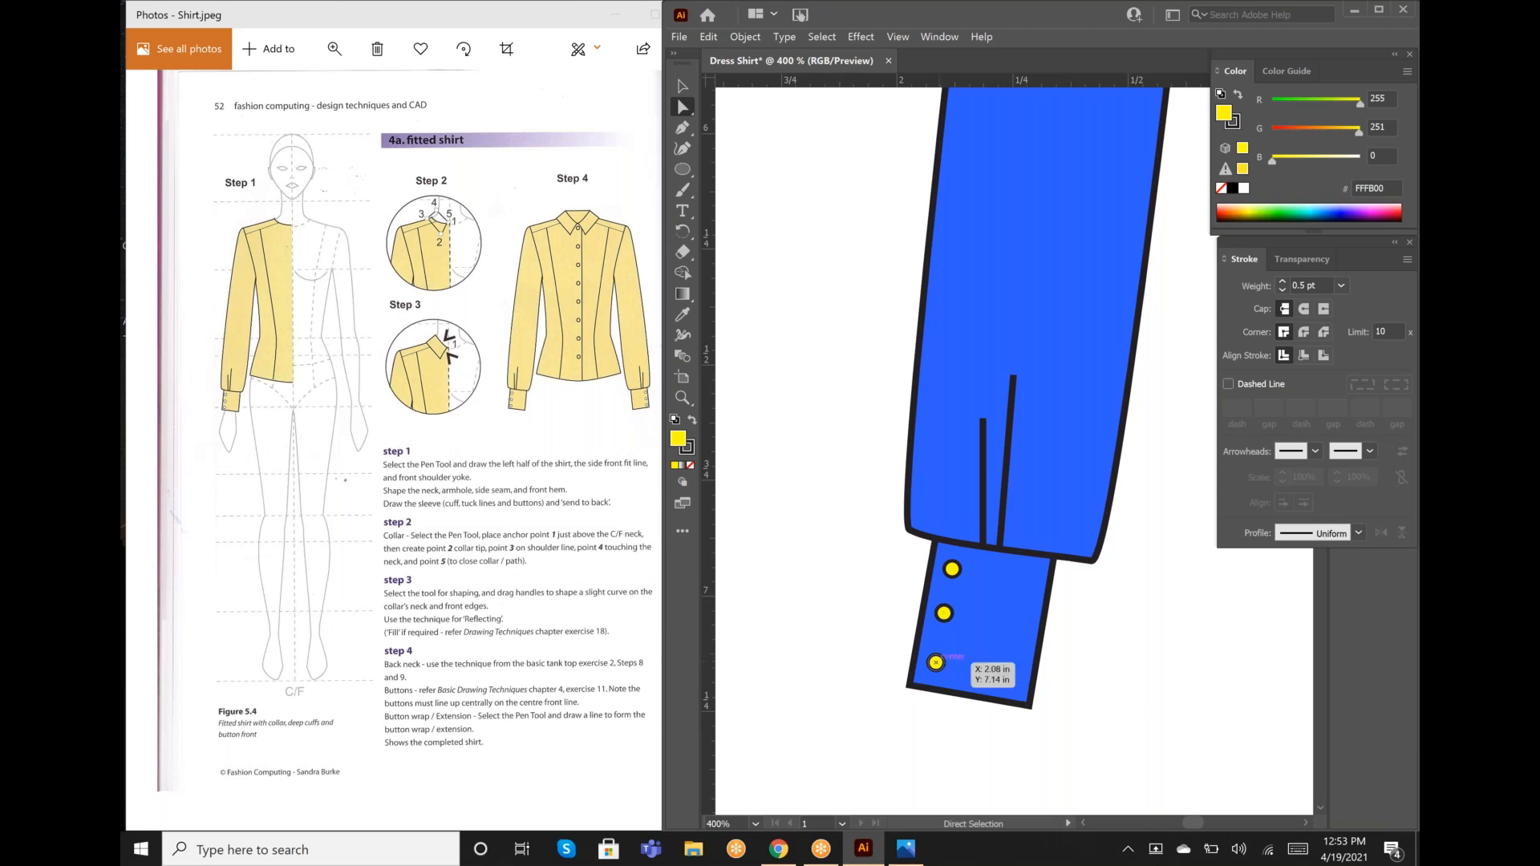
Step: Adjust the positions of the three cuff buttons until they are evenly spaced along the cuff's slanted left edge
left_click_drag(936, 662, 936, 654)
left_click_drag(935, 656, 933, 662)
key("Up")
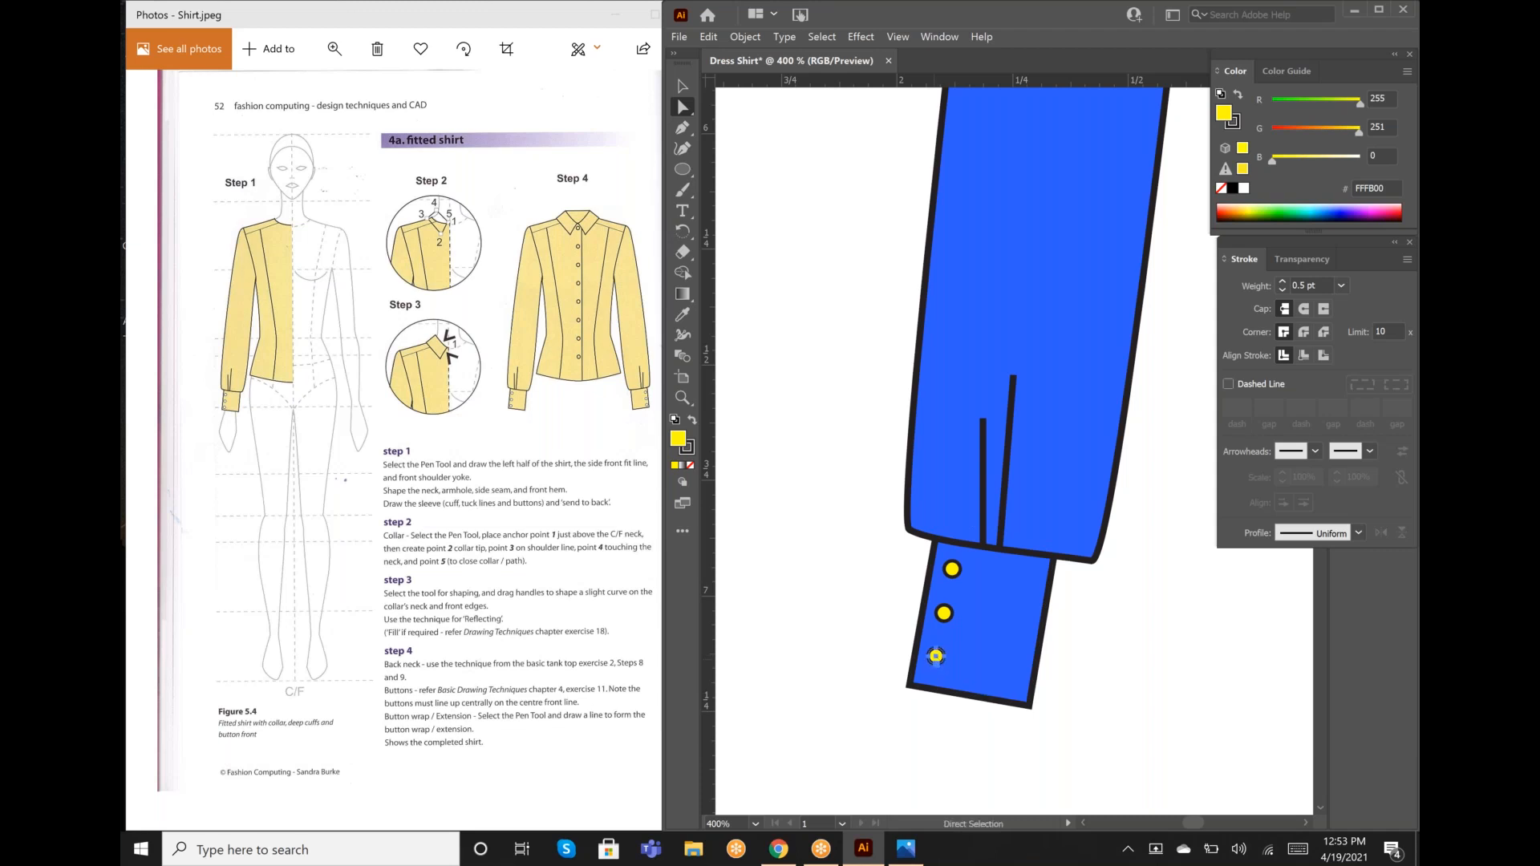
key("Left")
key("Right")
key("Down")
key("Left")
key("Right")
left_click_drag(944, 614, 944, 620)
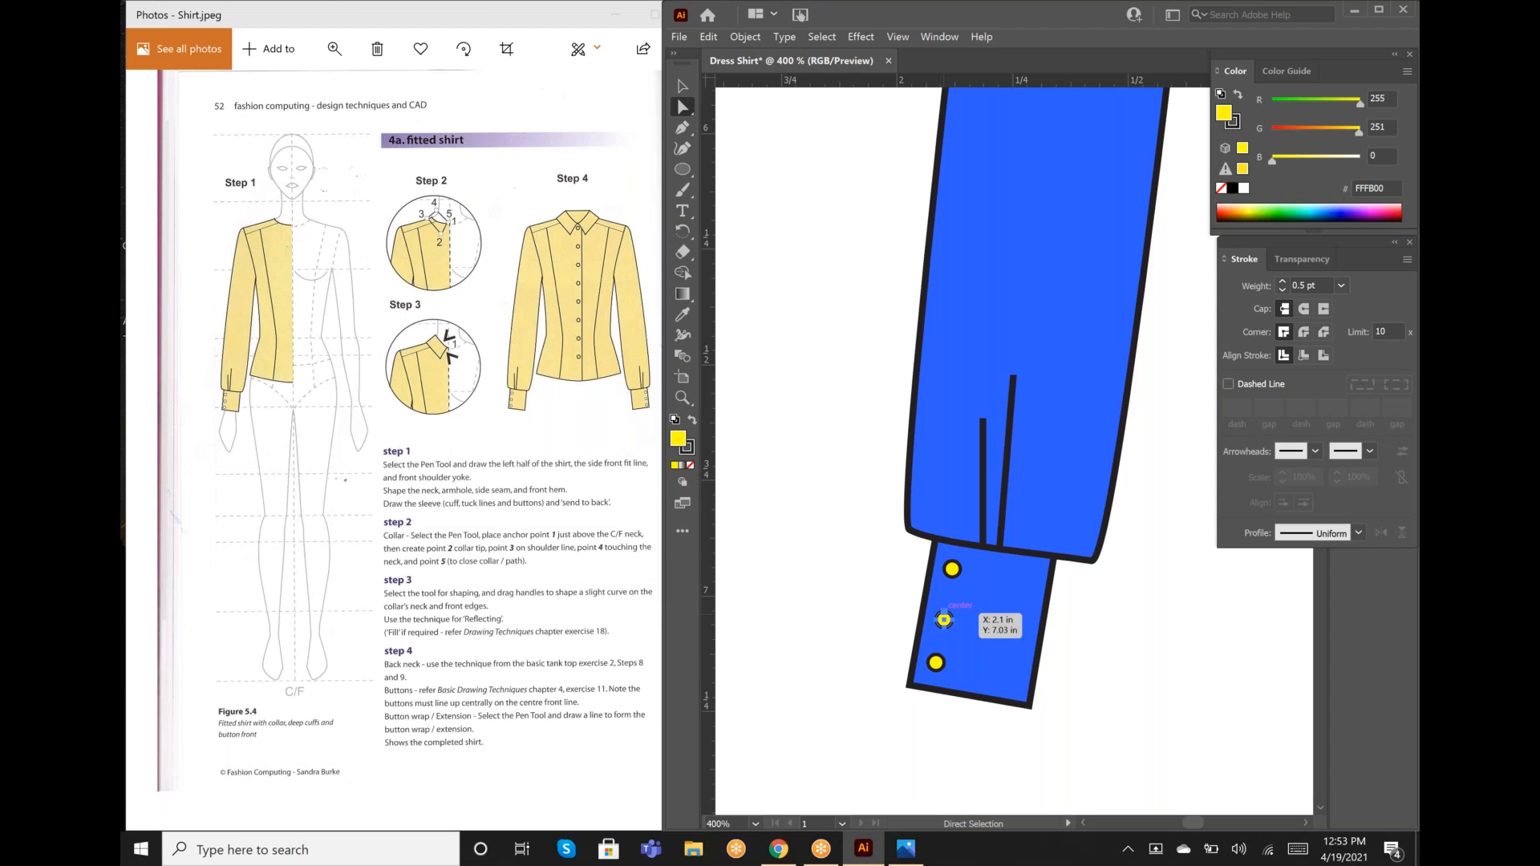
left_click_drag(944, 620, 951, 575)
left_click(843, 568)
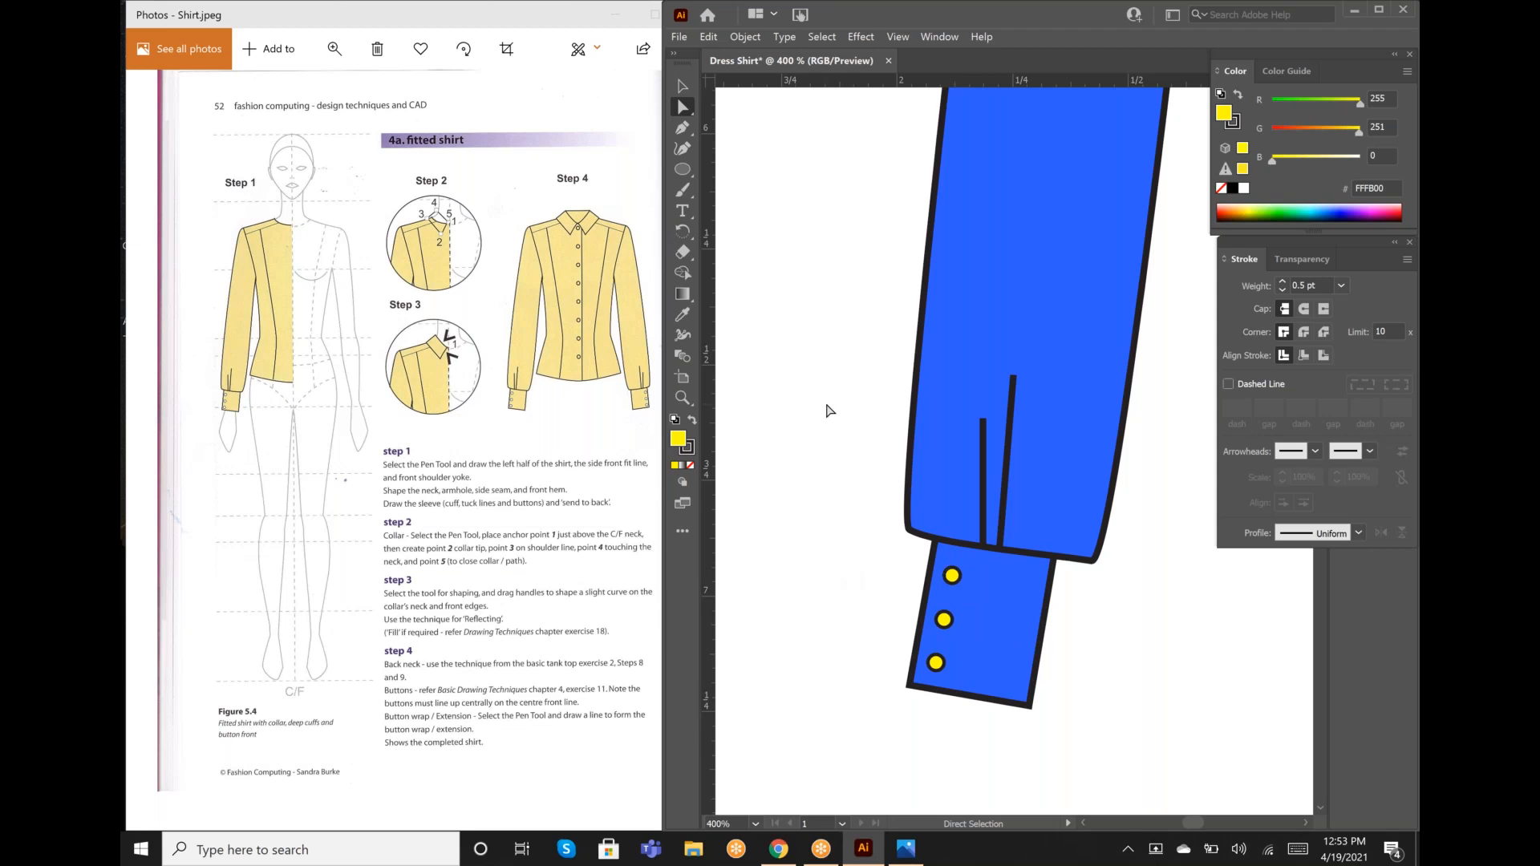
Step: Zoom out to the whole half shirt at 100% and sample the front panel's blue fill and 1 pt stroke with the Eyedropper
left_click(680, 399)
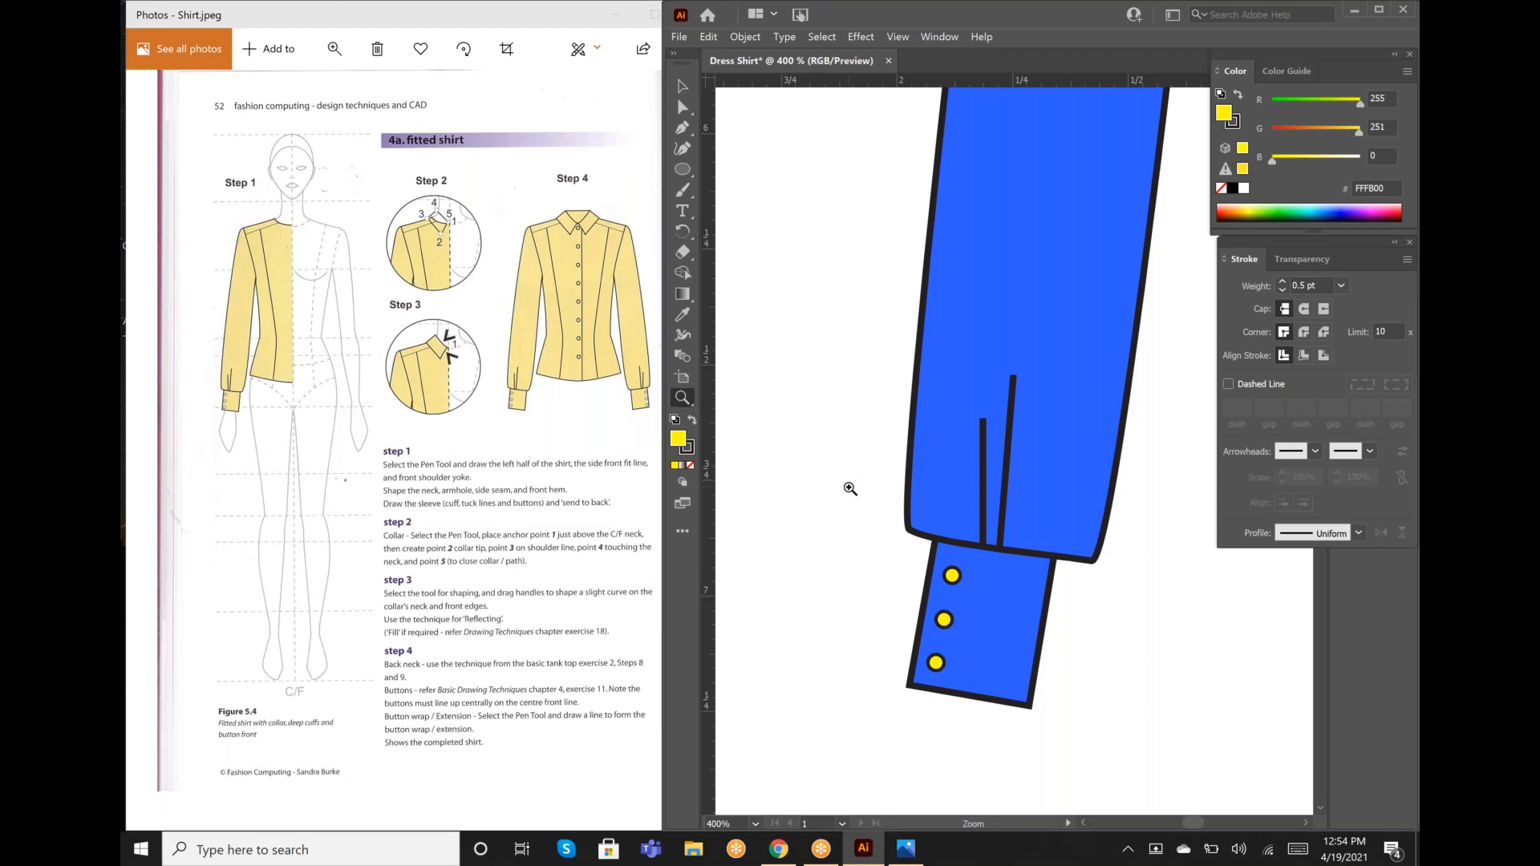
left_click(1183, 402, "alt")
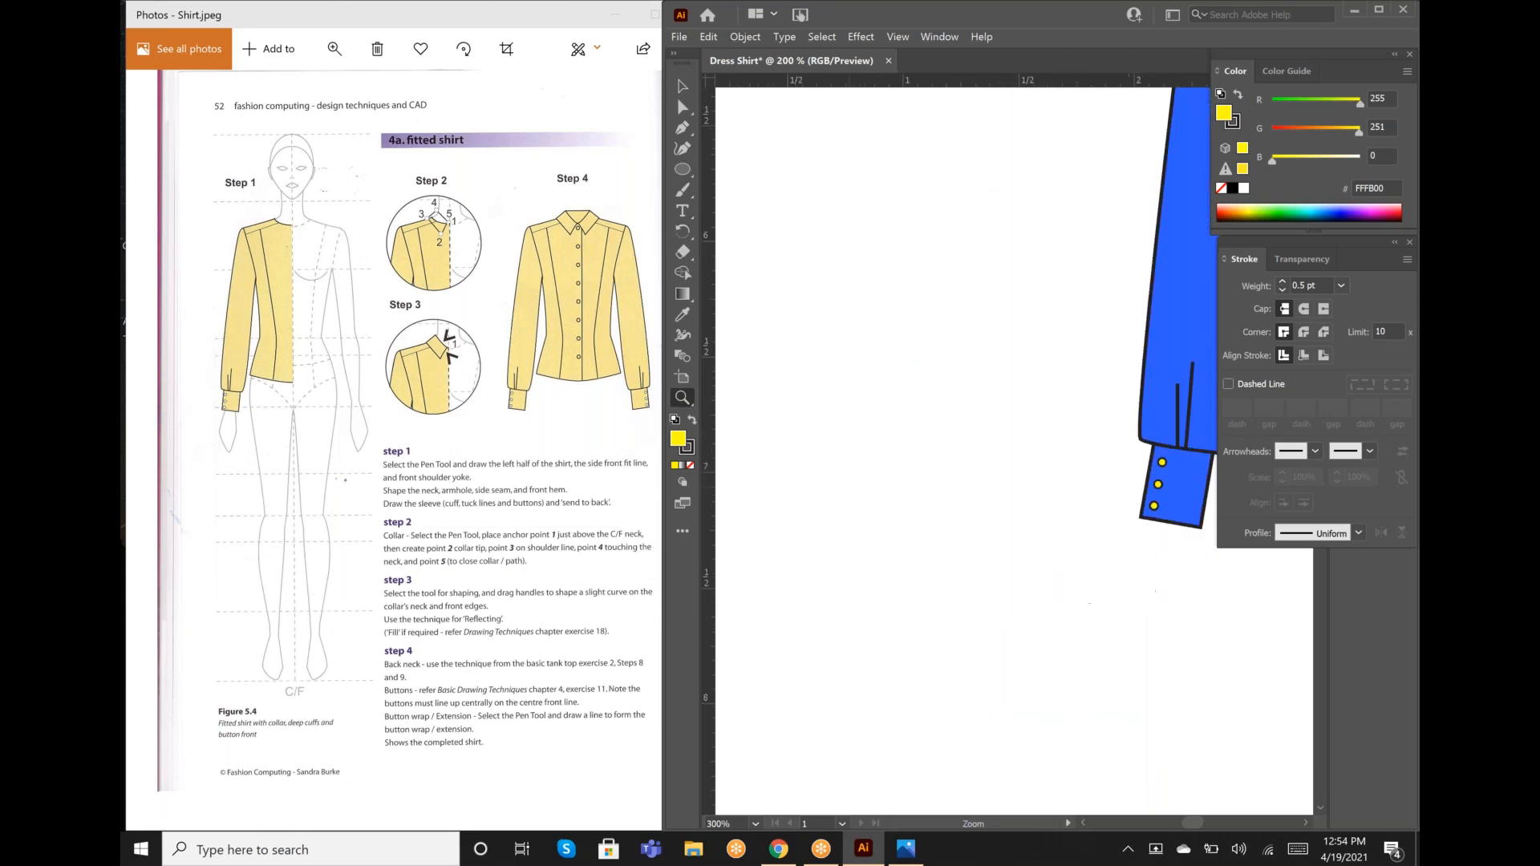
left_click(1183, 379, "alt")
left_click(1183, 380, "alt")
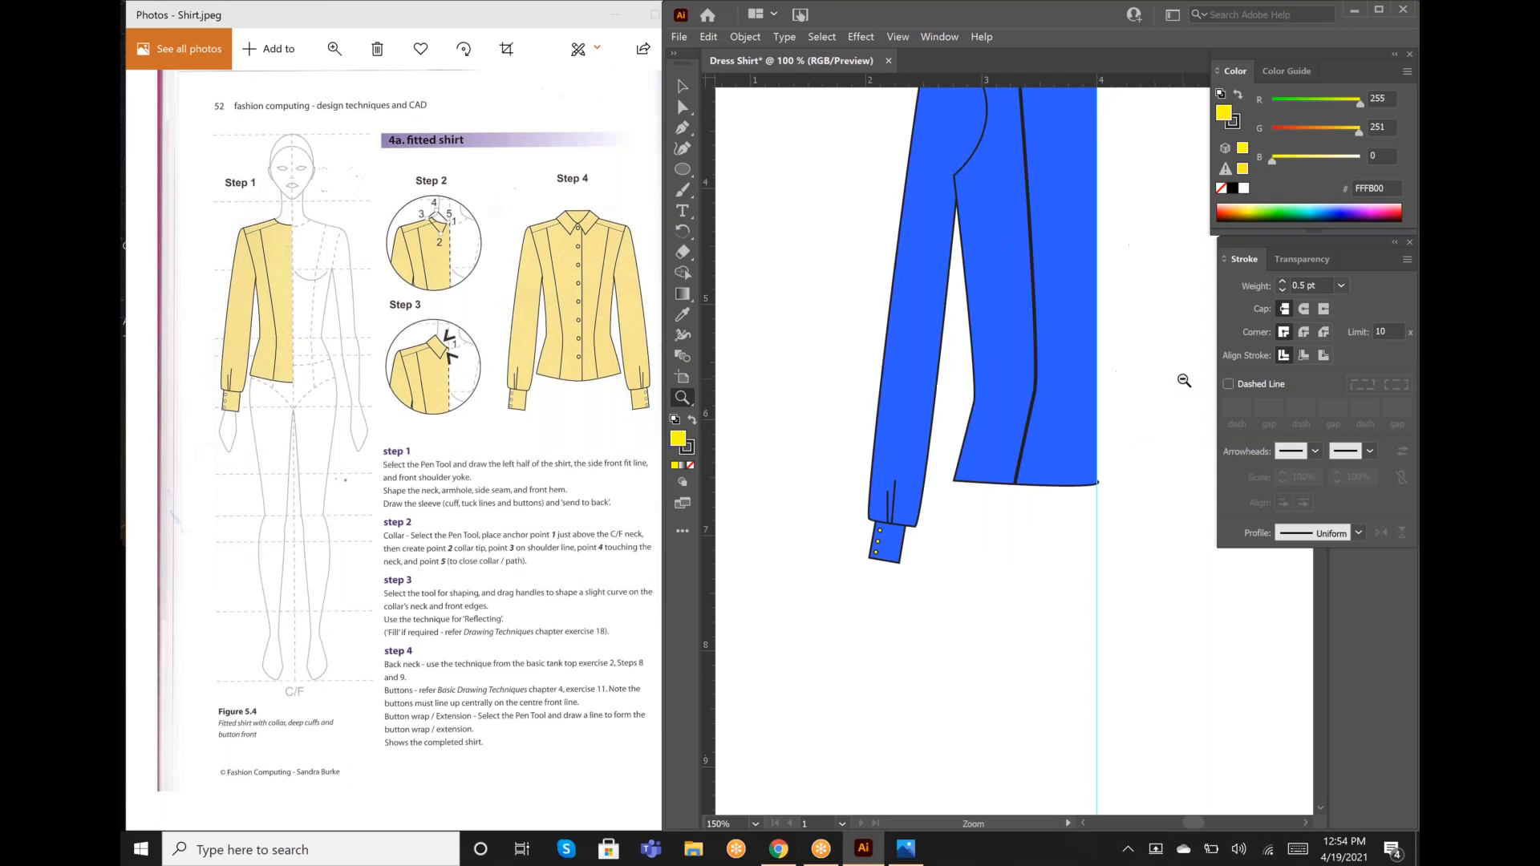
scroll(1184, 380, "up", 5)
scroll(1183, 380, "down", 3)
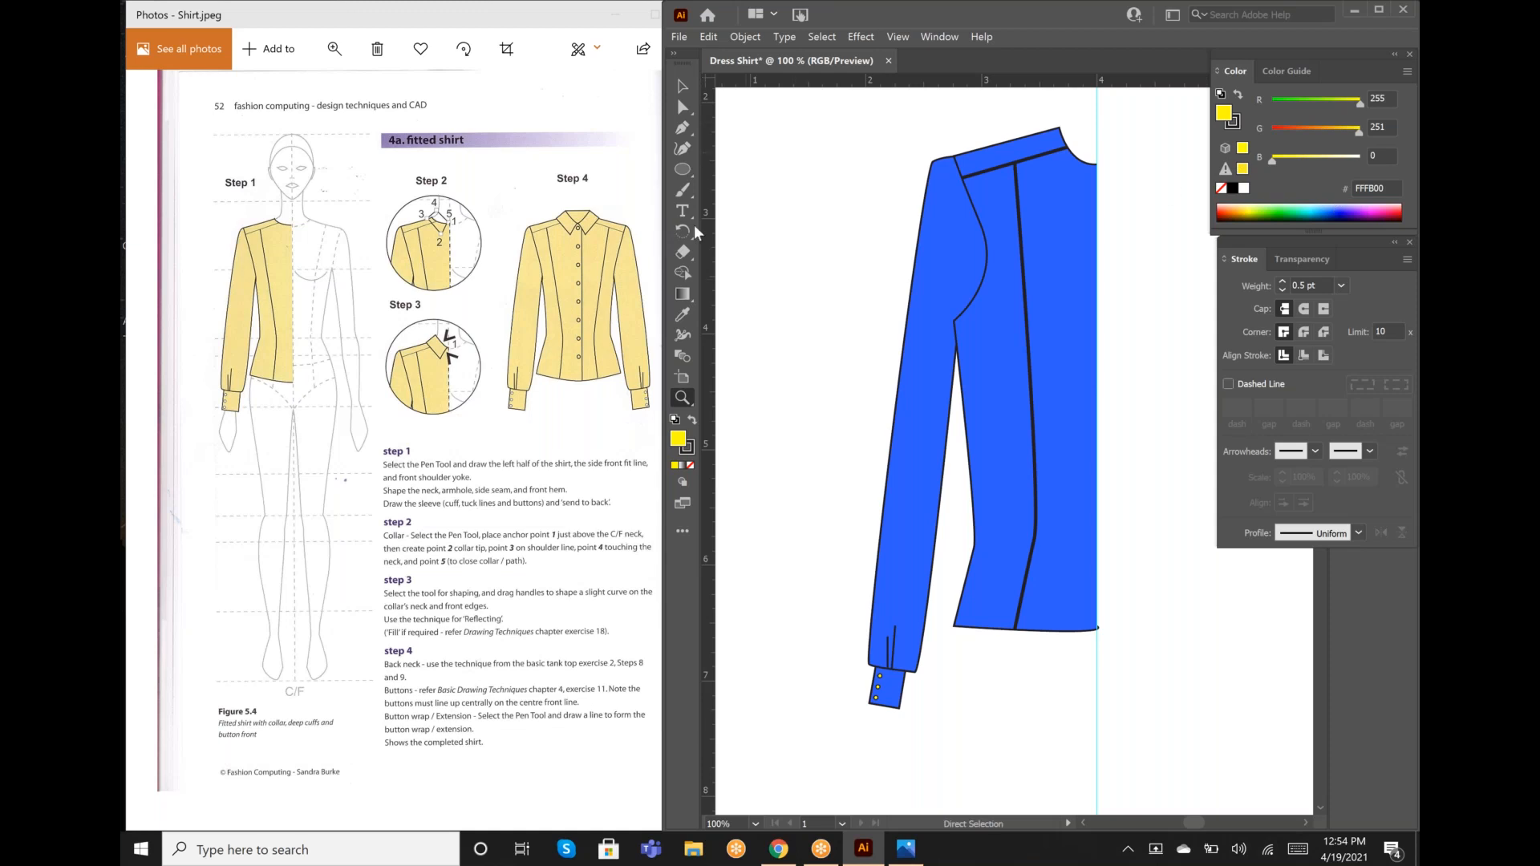
left_click(683, 314)
left_click(999, 353)
left_click(998, 352)
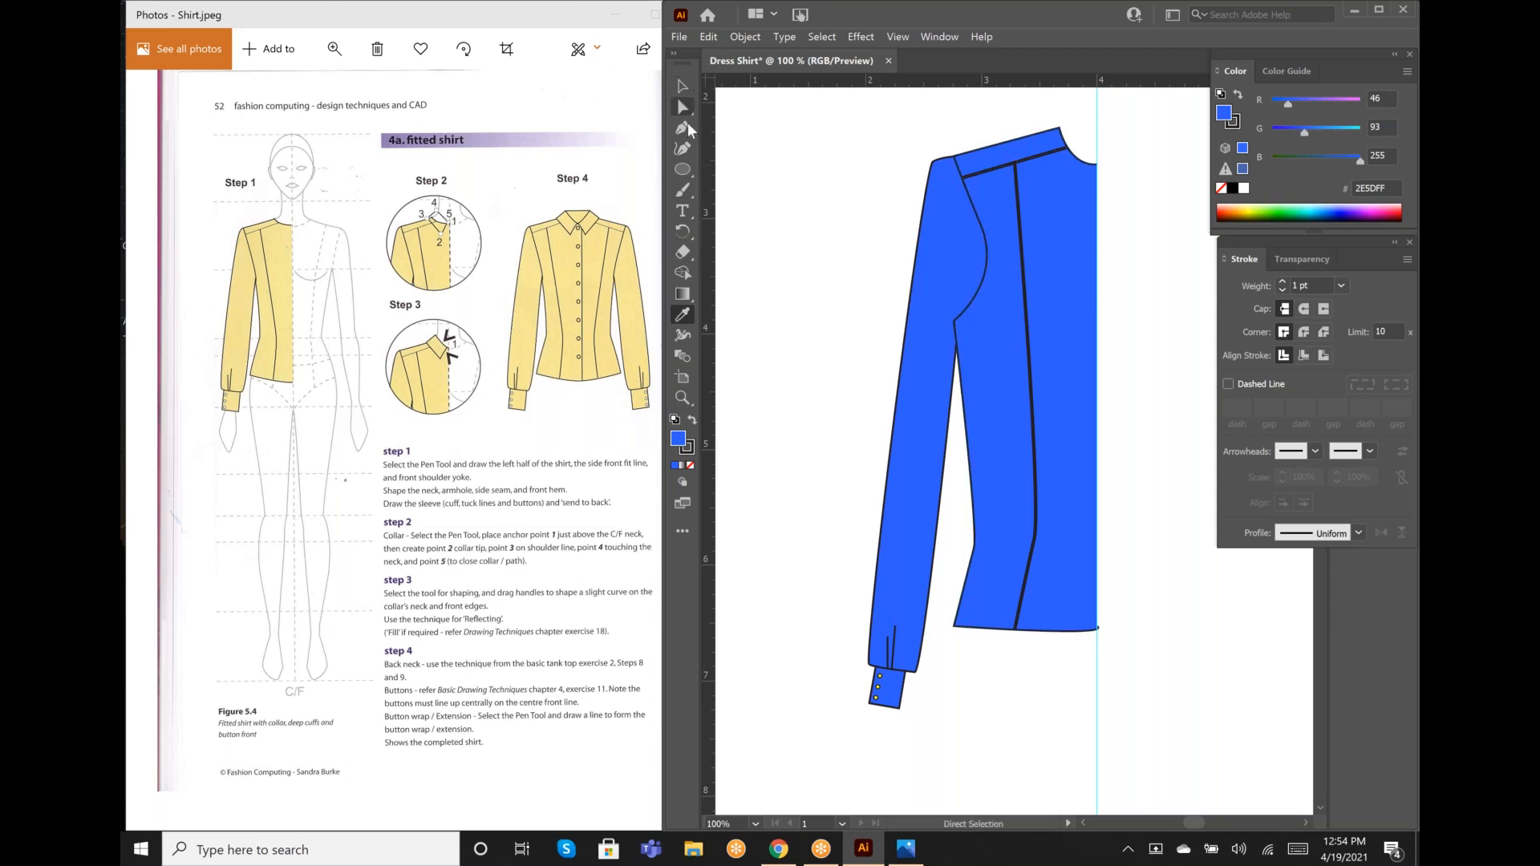
Step: Draw the left half collar with the Pen tool as a closed path from the centre front neck through the collar tip, shoulder line and neck
left_click(686, 128)
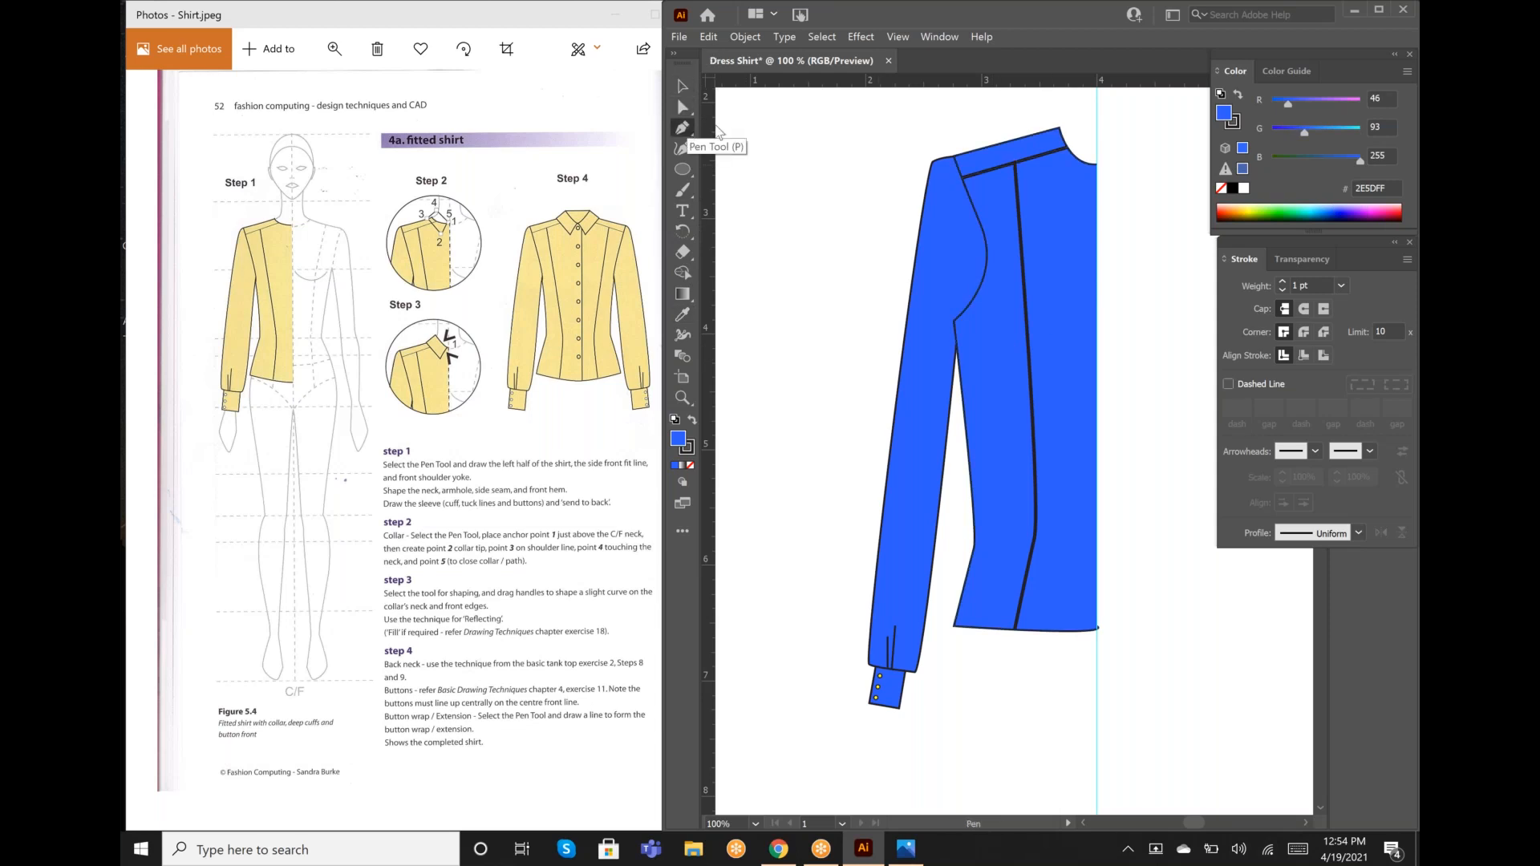
scroll(1146, 184, "up", 2)
scroll(1145, 184, "down", 1)
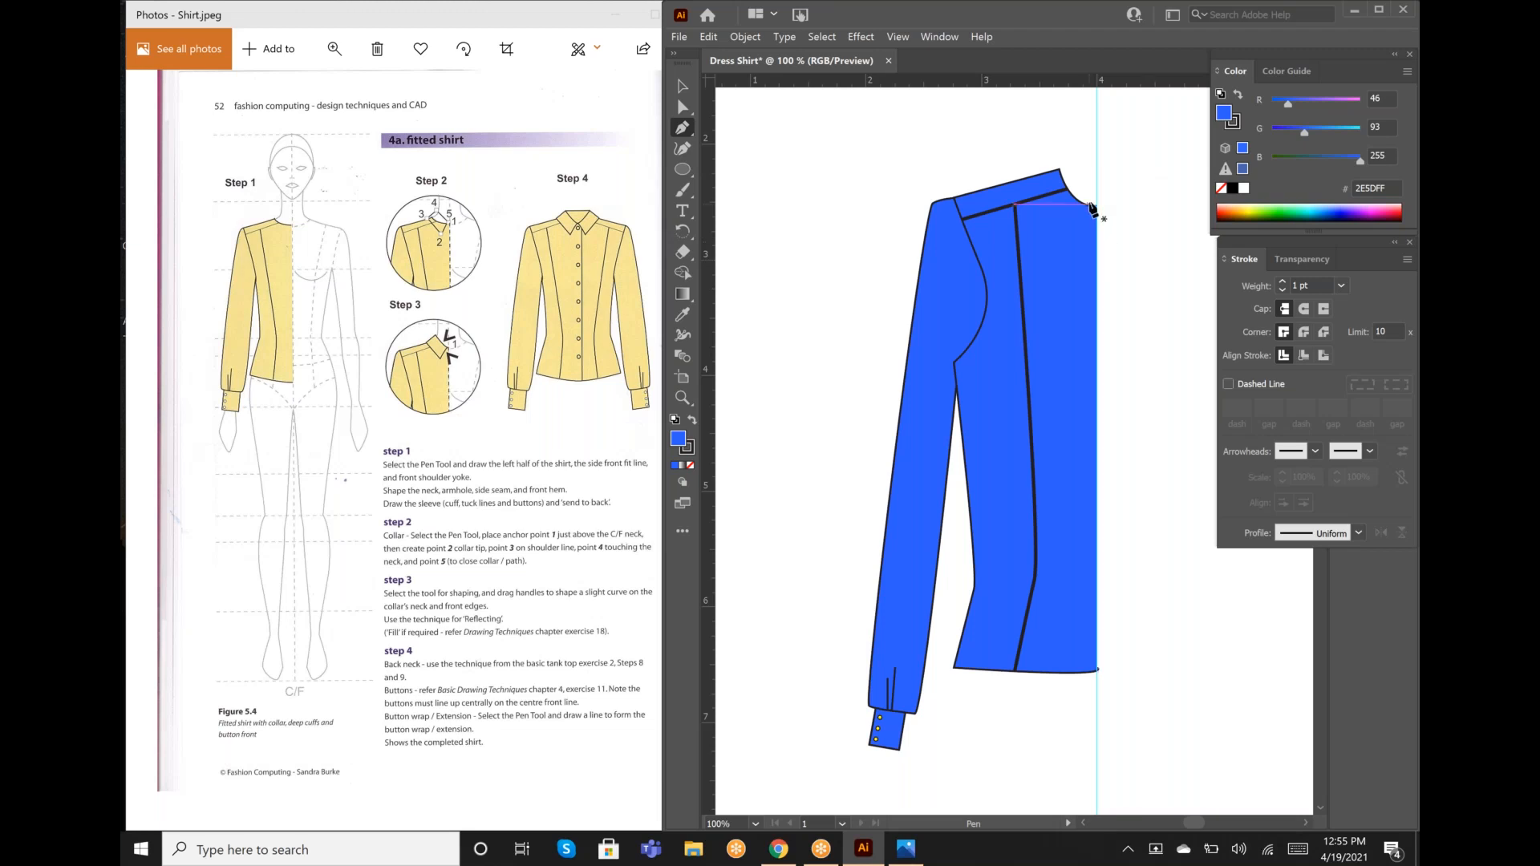
left_click(1096, 206)
left_click_drag(1093, 198, 1087, 220)
left_click_drag(1086, 220, 1089, 225)
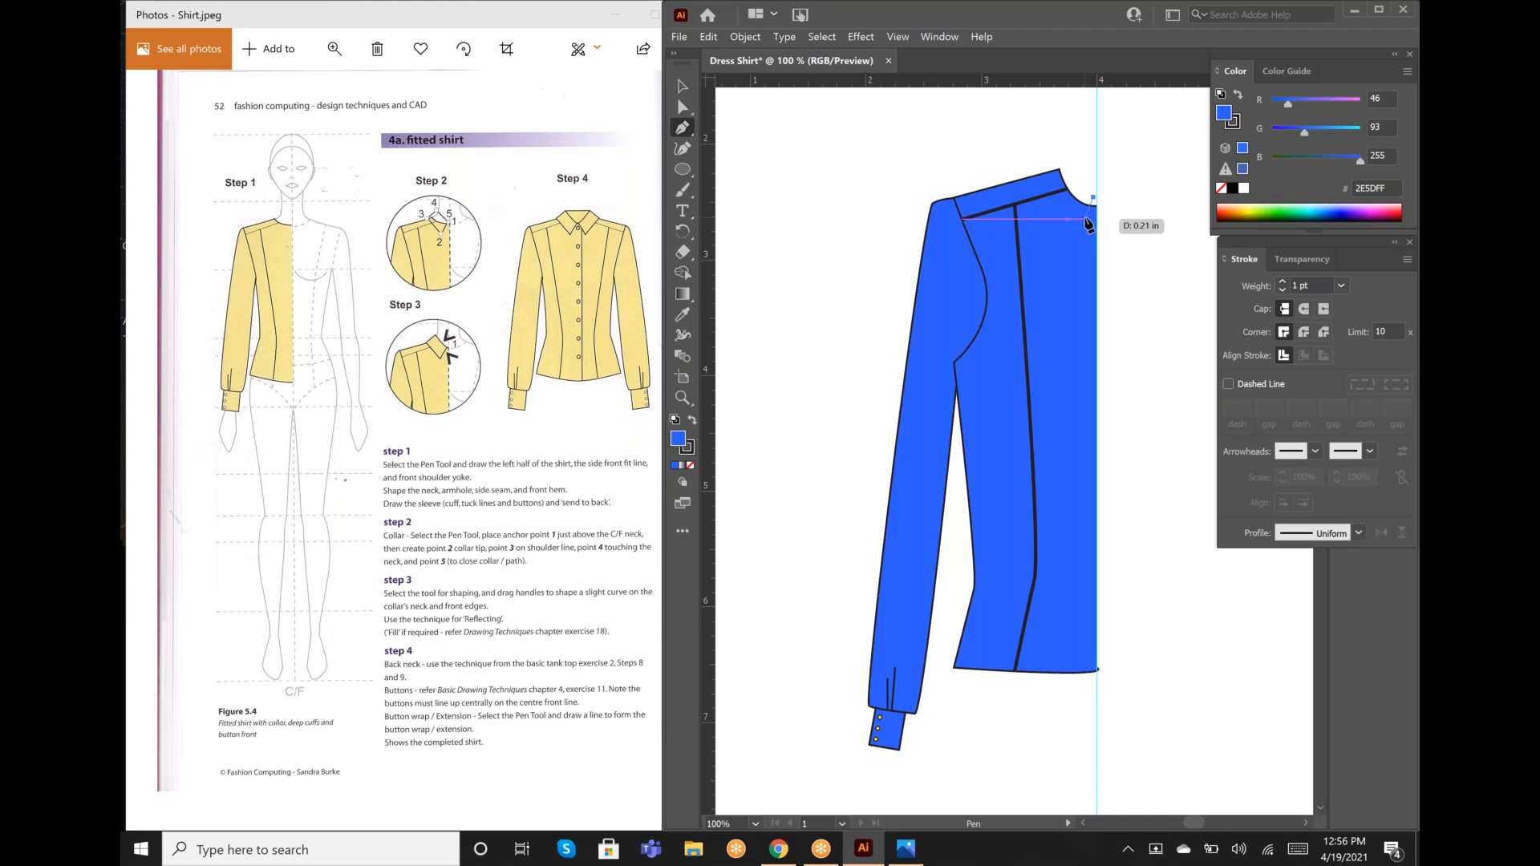
left_click_drag(1088, 224, 1054, 177)
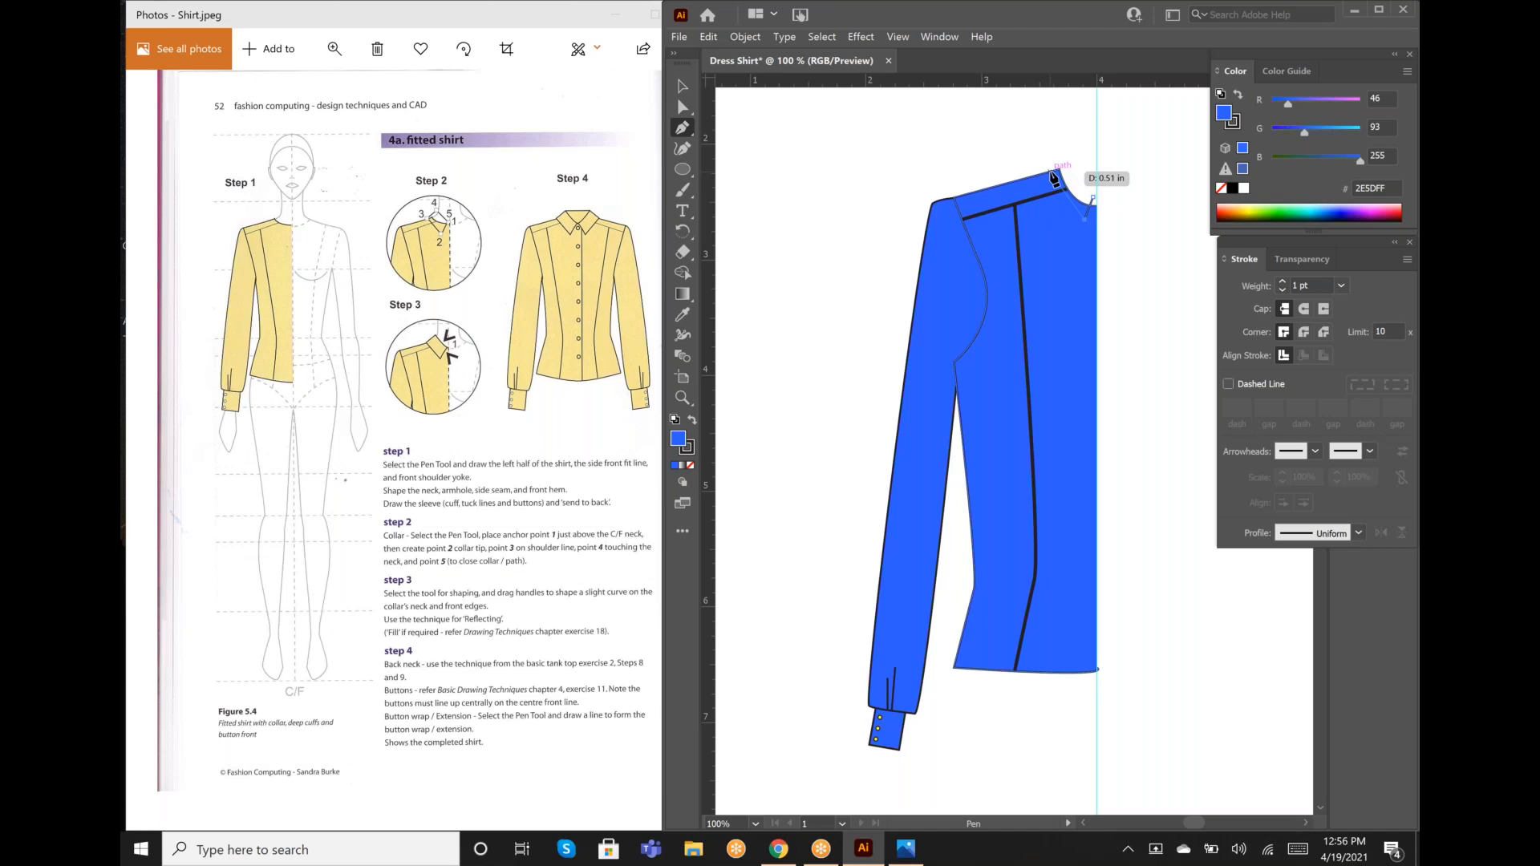
left_click_drag(1053, 176, 1075, 165)
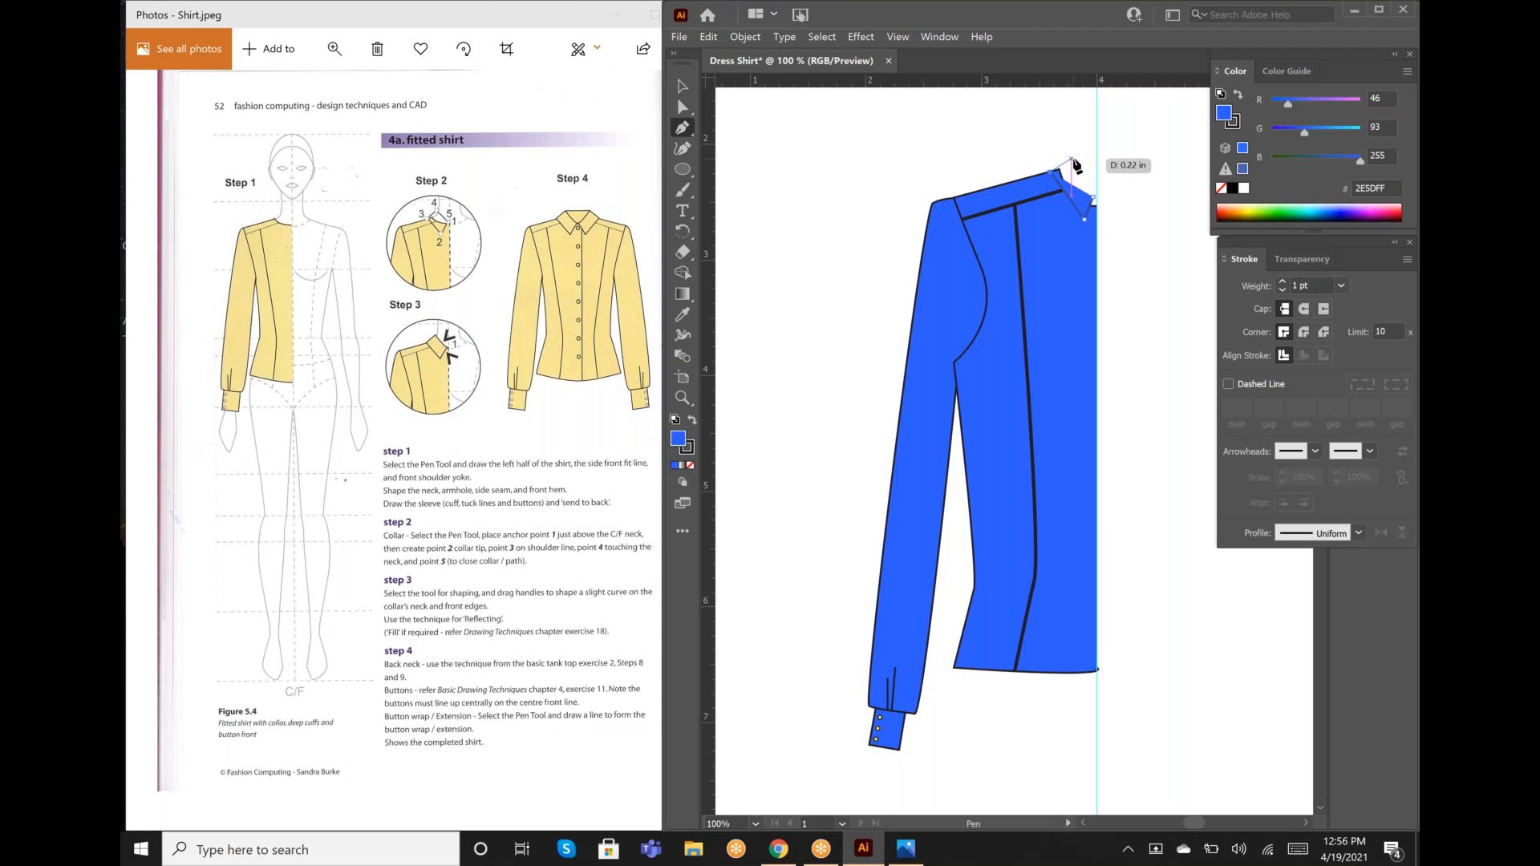
left_click_drag(1075, 164, 1092, 199)
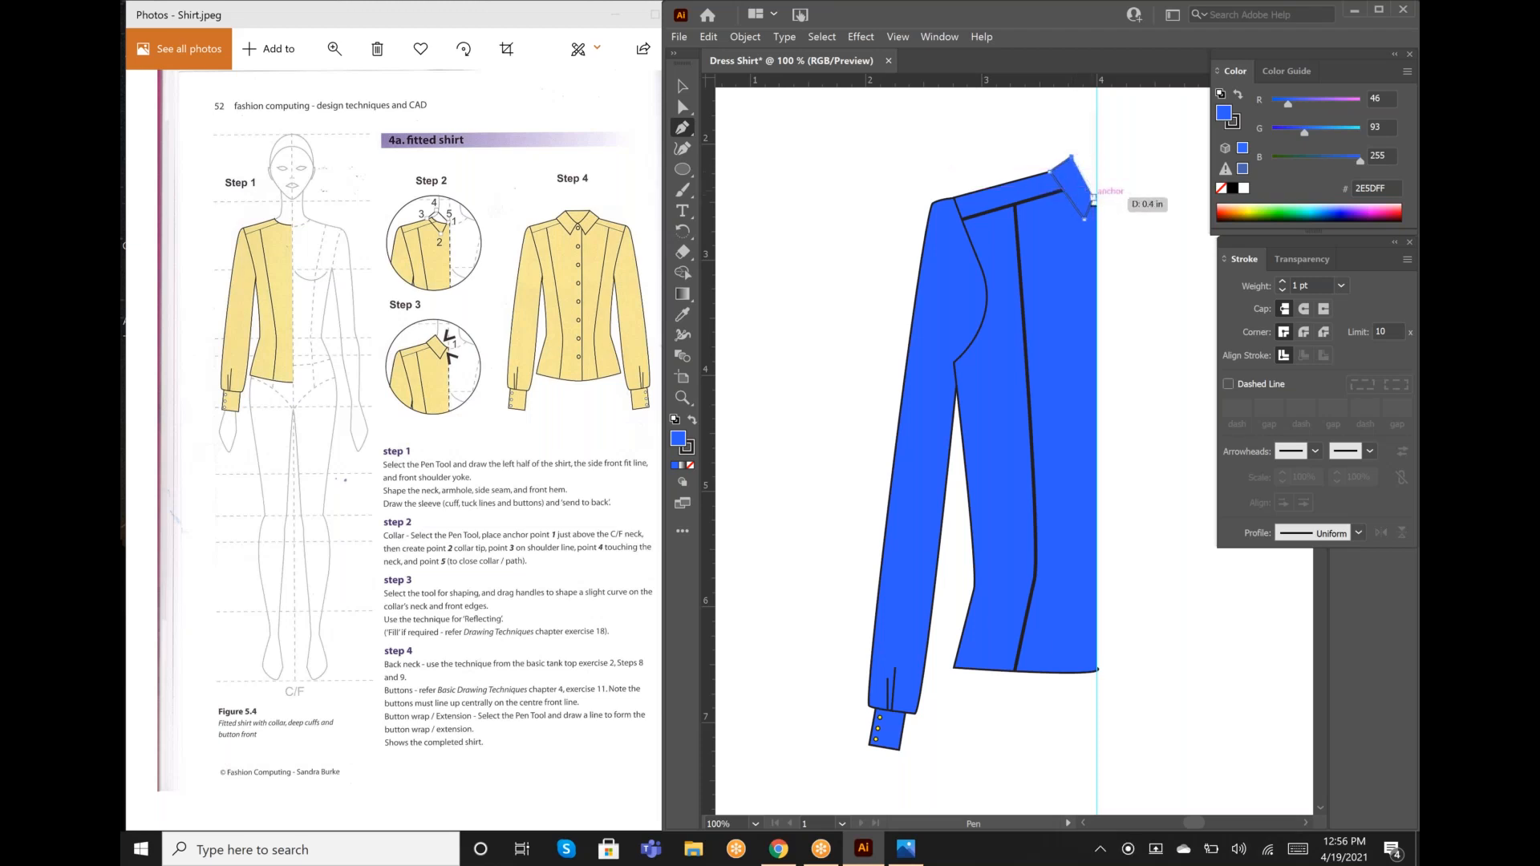
left_click_drag(1092, 199, 1093, 201)
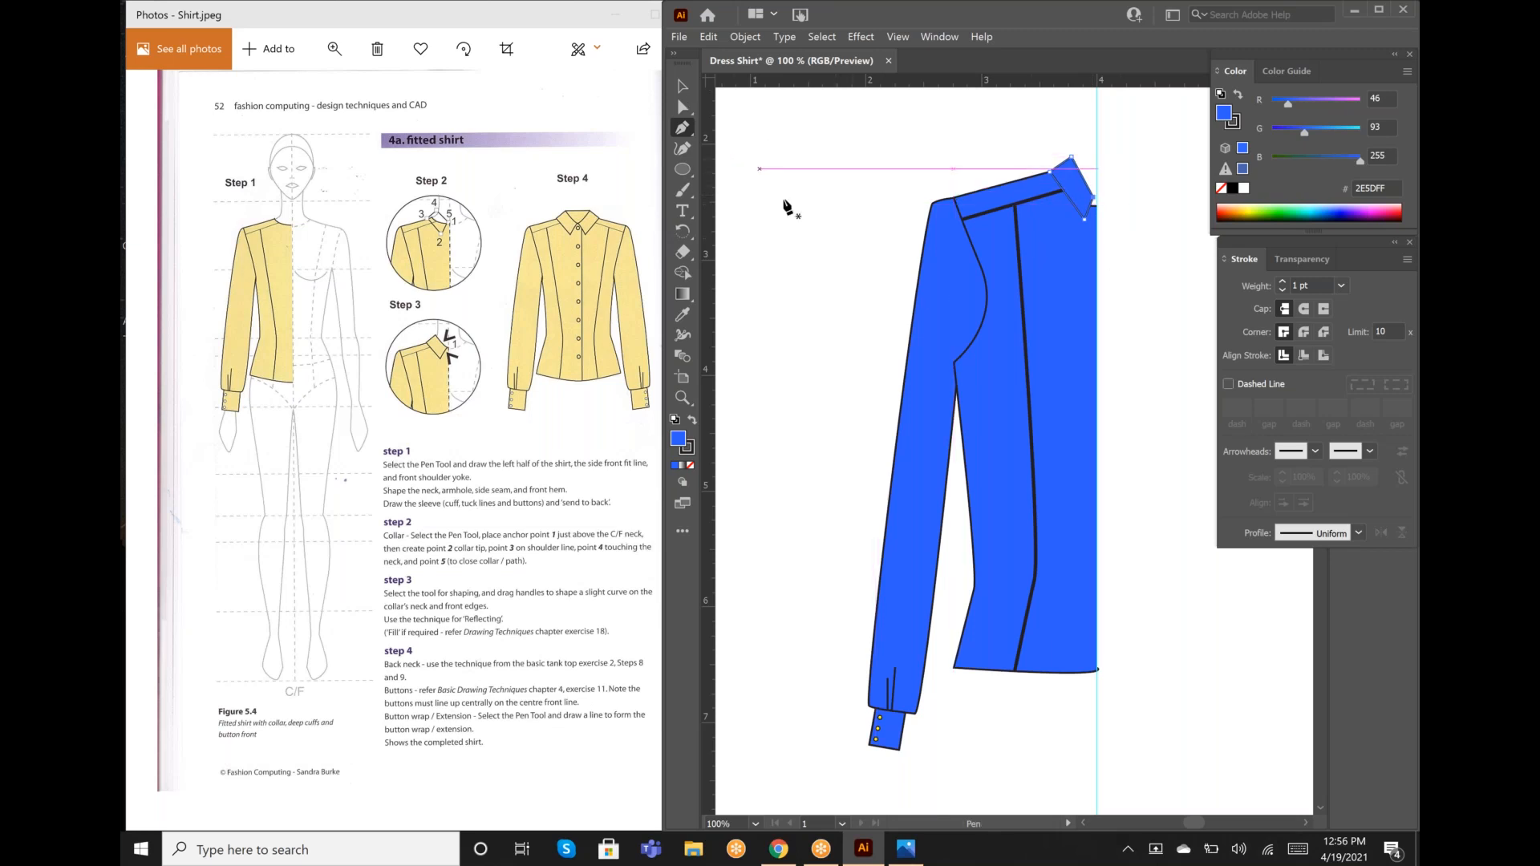
Step: Bend the collar's inner neck edge into a slight curve with the Anchor Point tool and deselect the collar
left_click(684, 107)
left_click(690, 132)
key("shift+c")
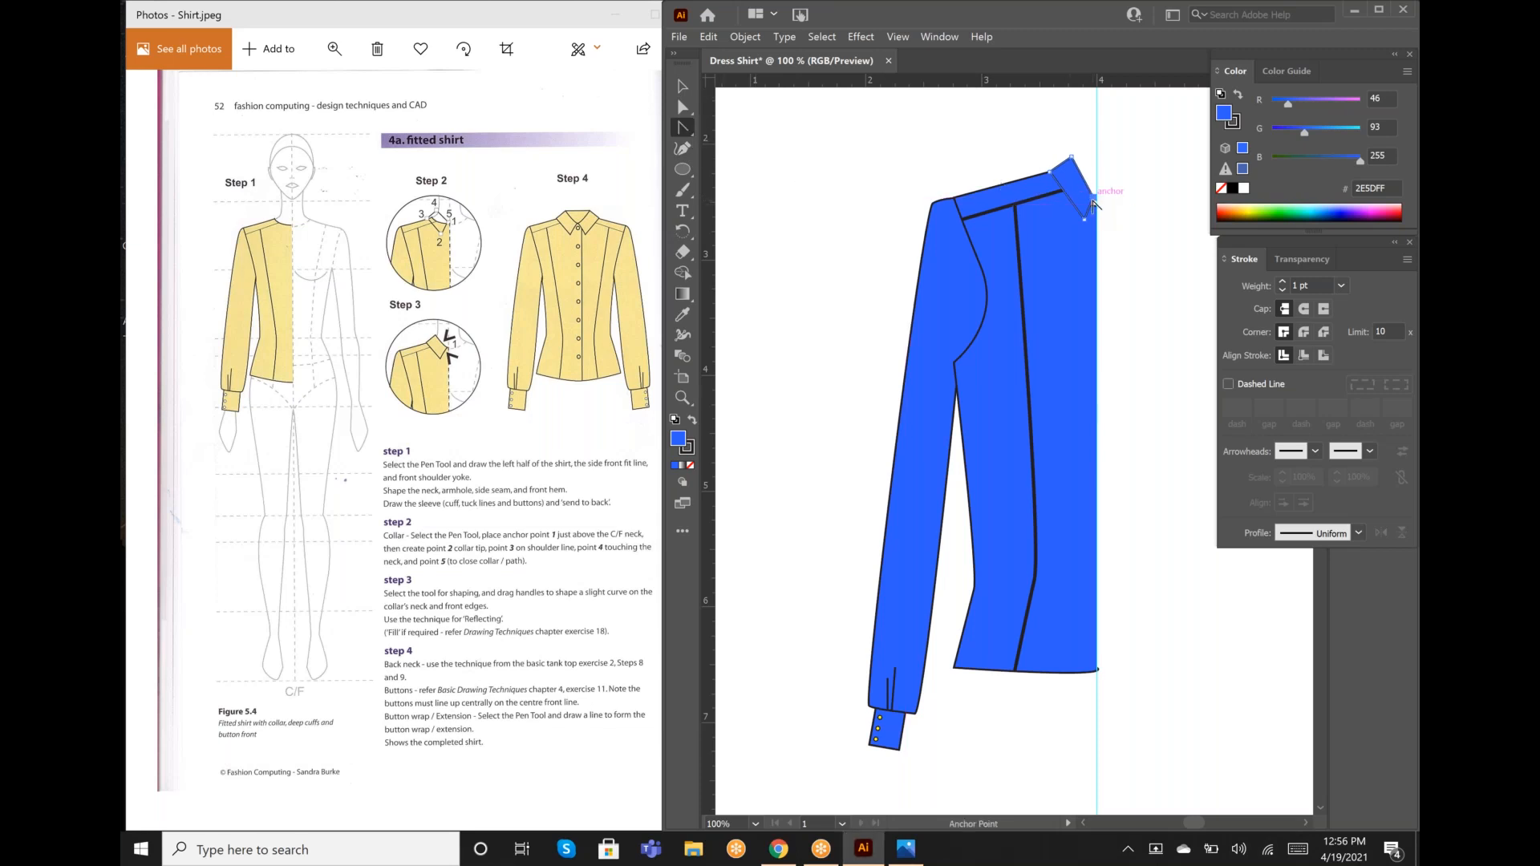
left_click_drag(1095, 204, 1102, 205)
left_click_drag(1104, 210, 1105, 203)
left_click(682, 86)
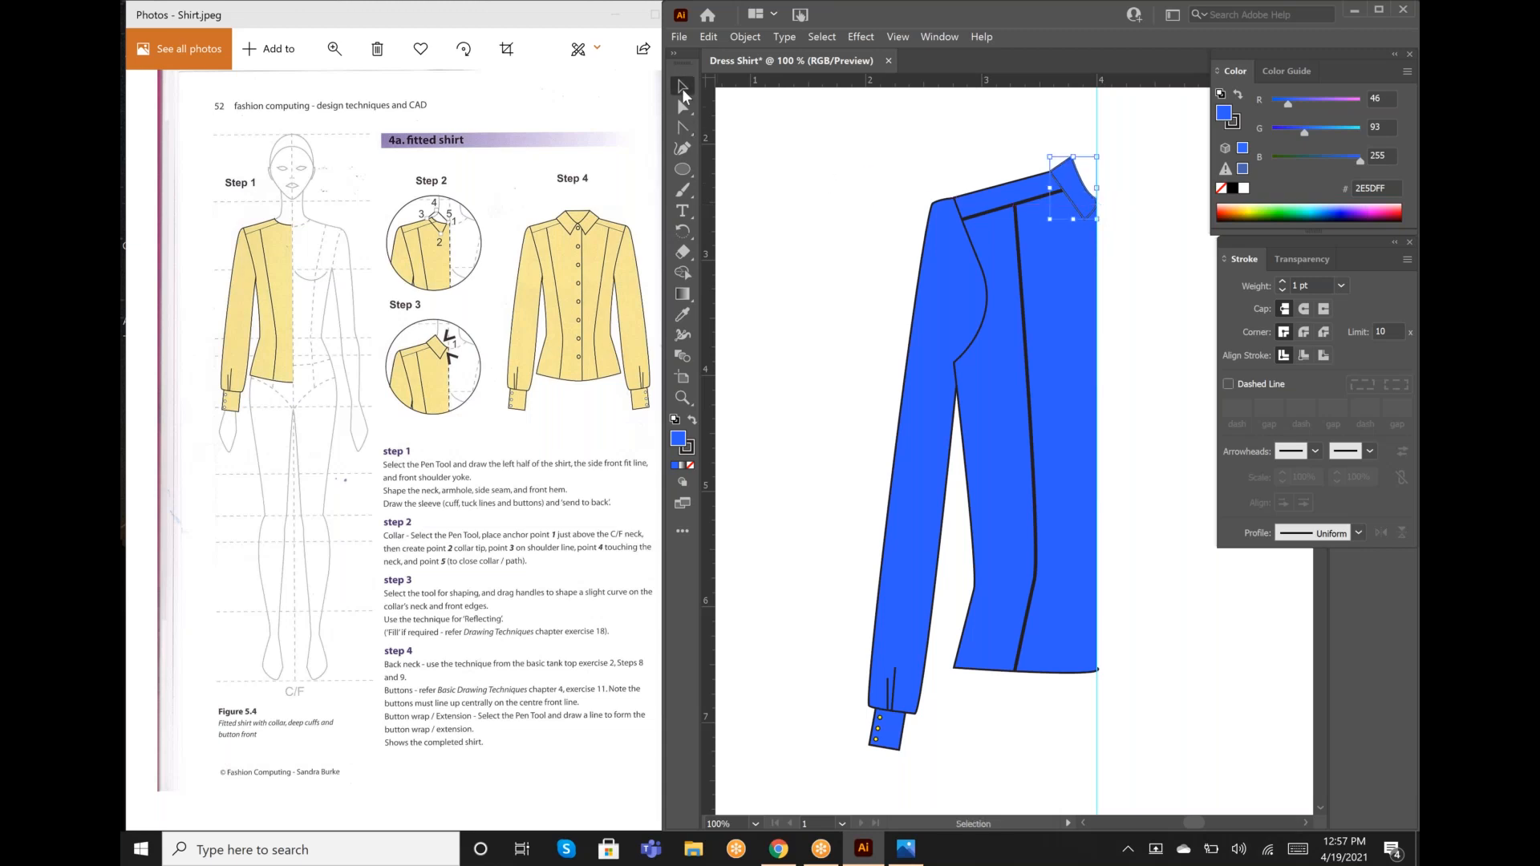
left_click(847, 216)
Step: Select the front panel, seam lines, collar, sleeve and cuff together and group them as one half shirt
left_click(992, 251)
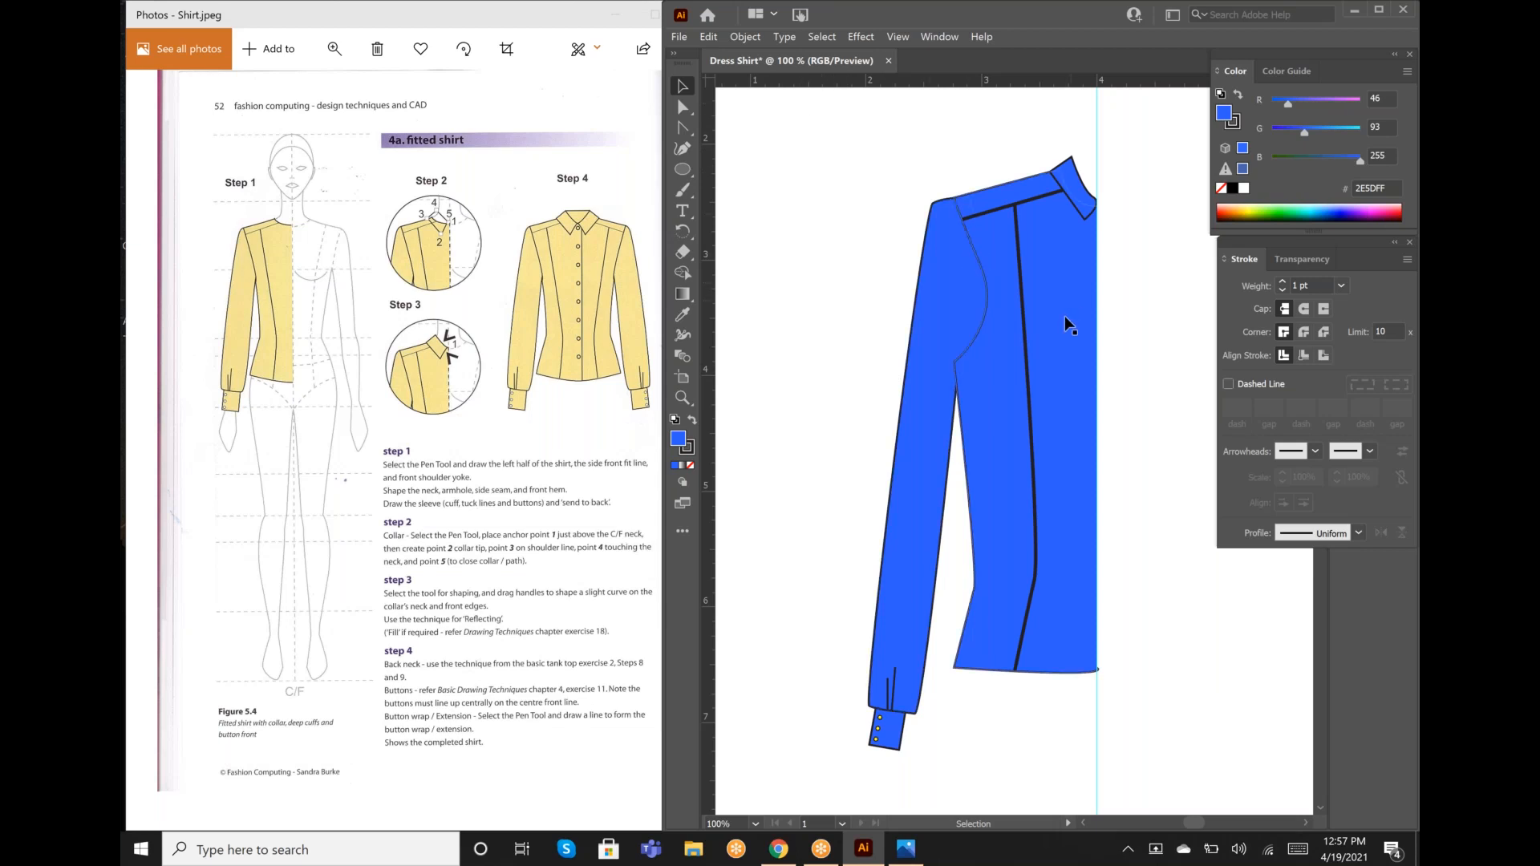
left_click(1065, 318)
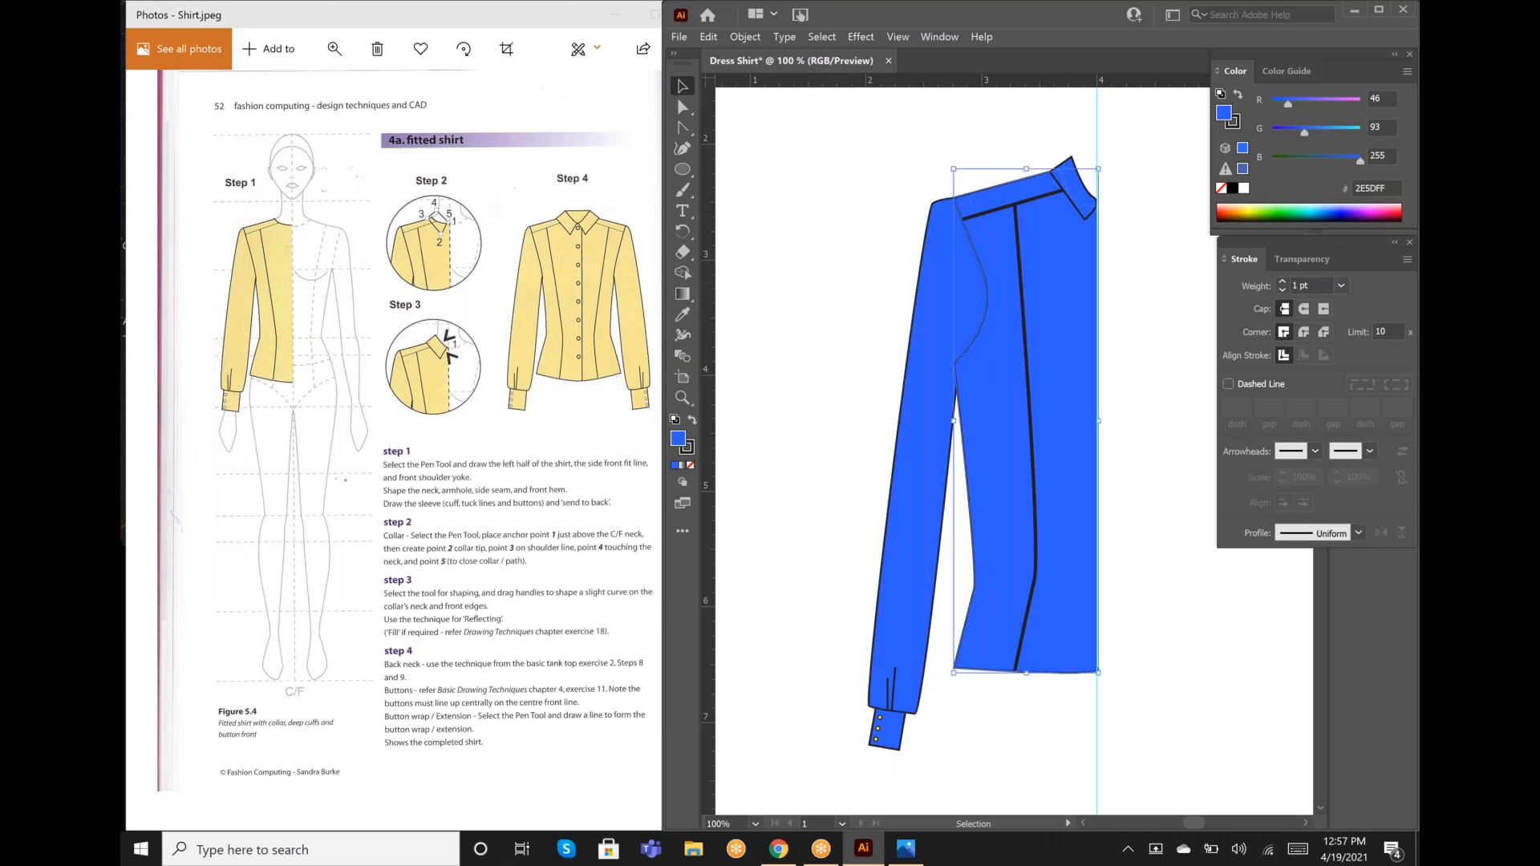
left_click(1025, 313, "shift")
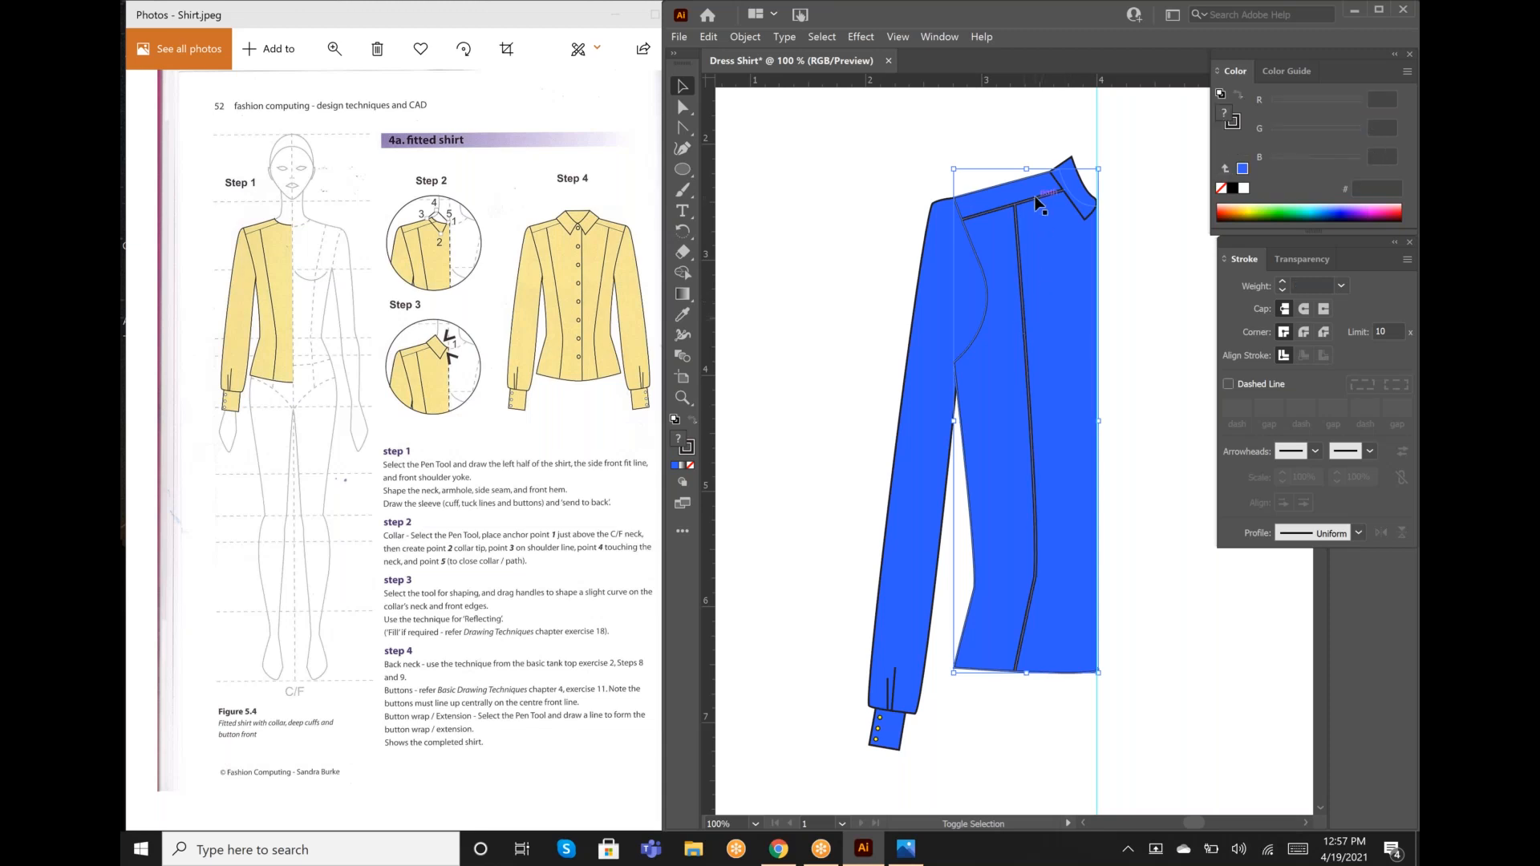
left_click(1079, 212, "shift")
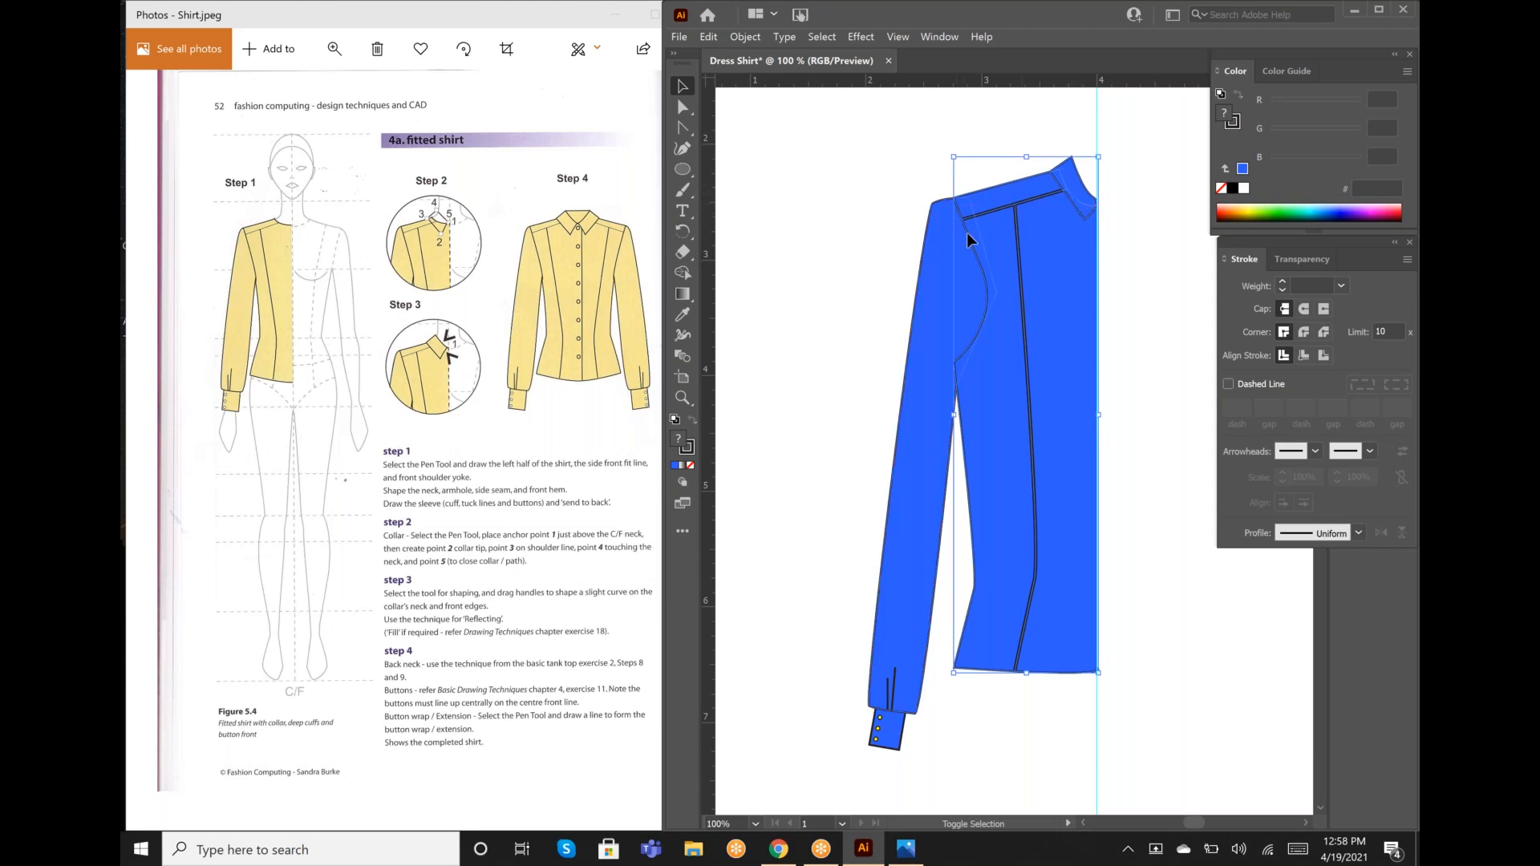
left_click(921, 392, "shift")
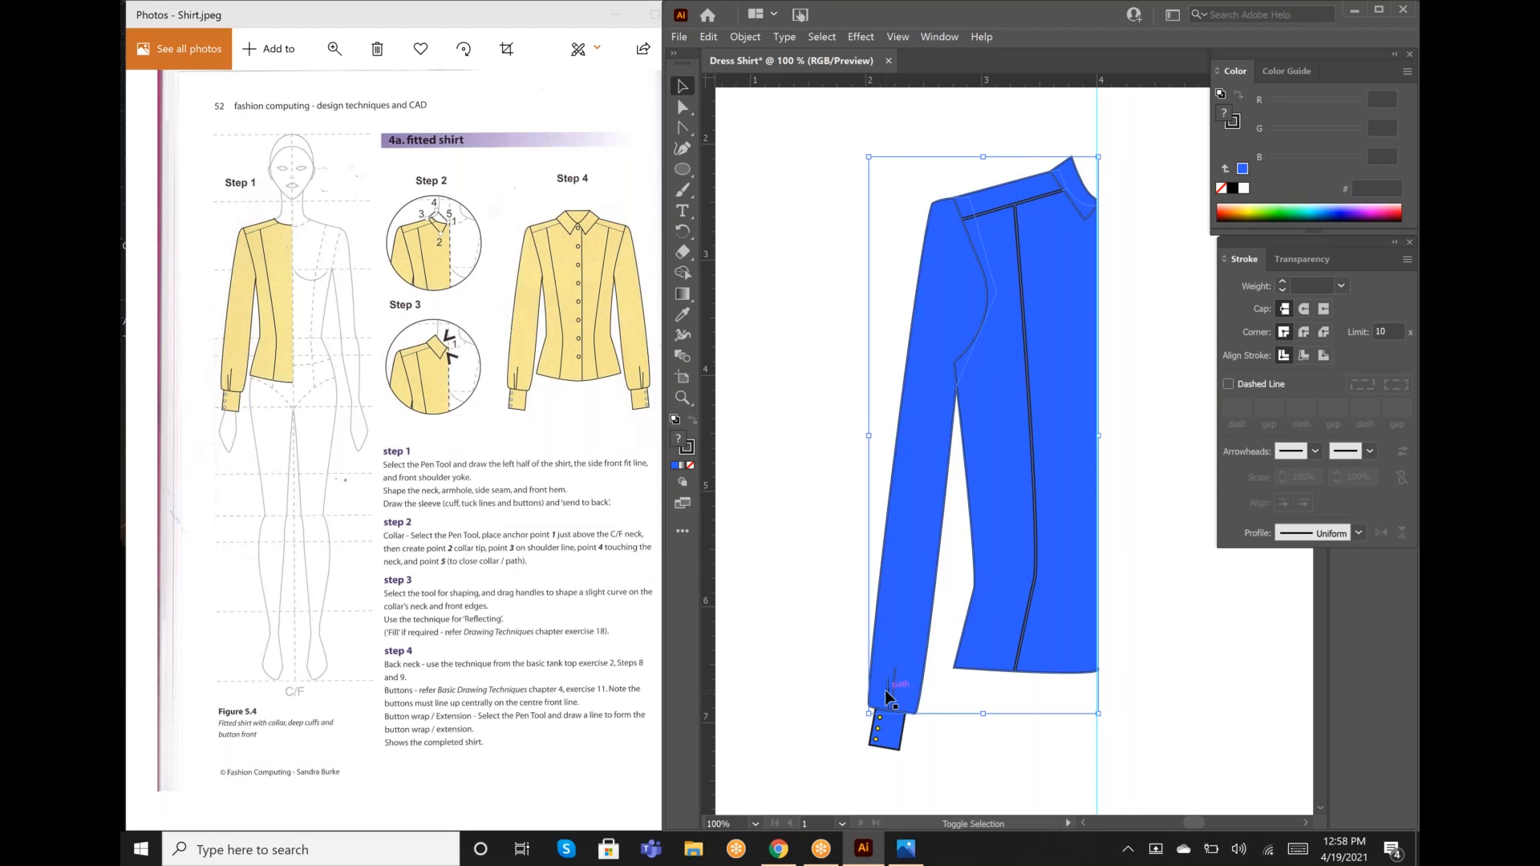
left_click(885, 722, "shift")
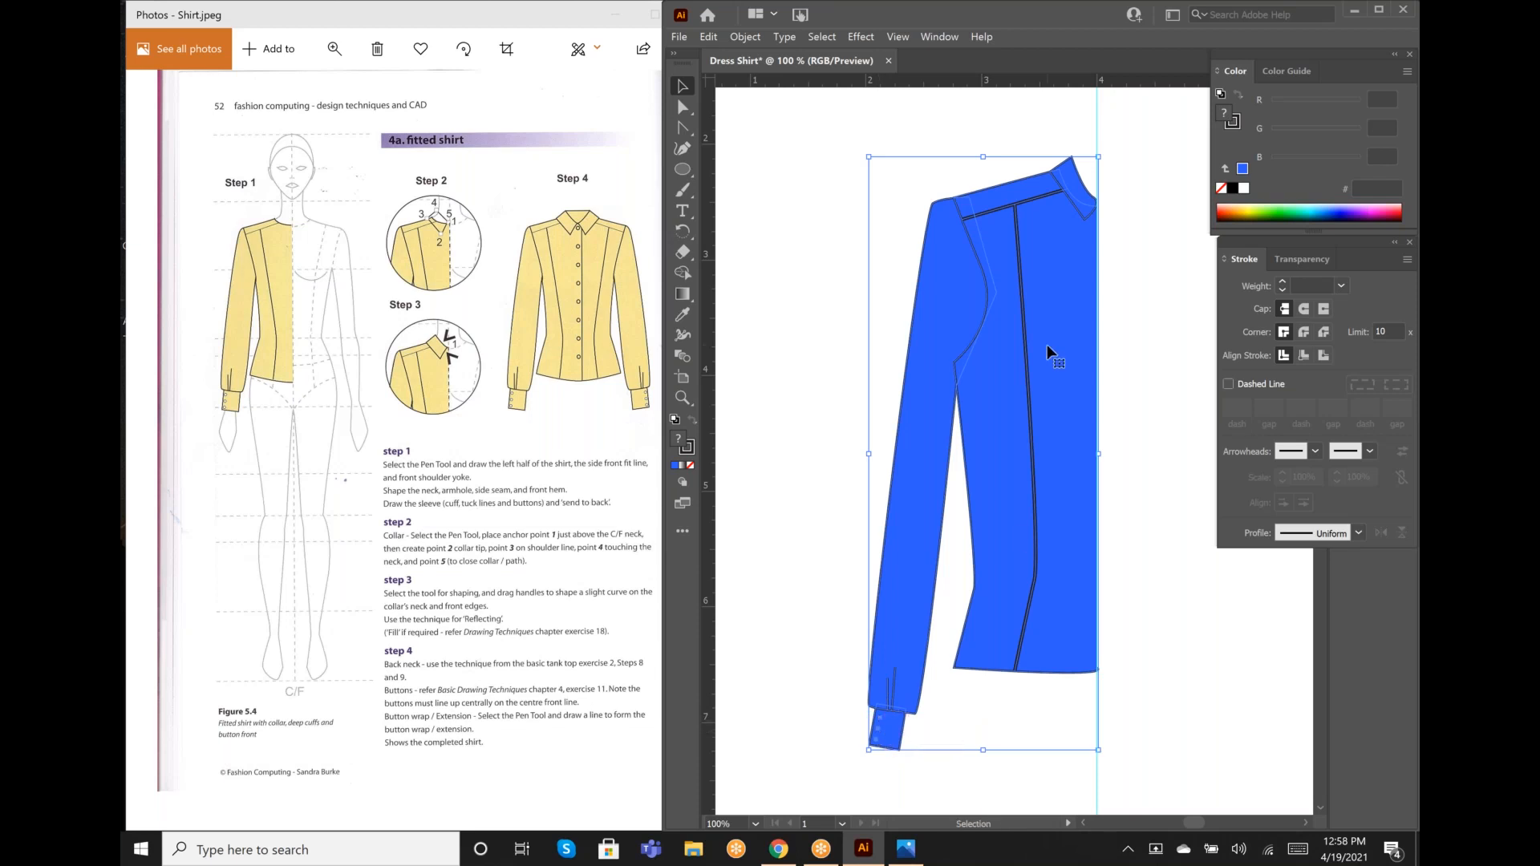
left_click(758, 41)
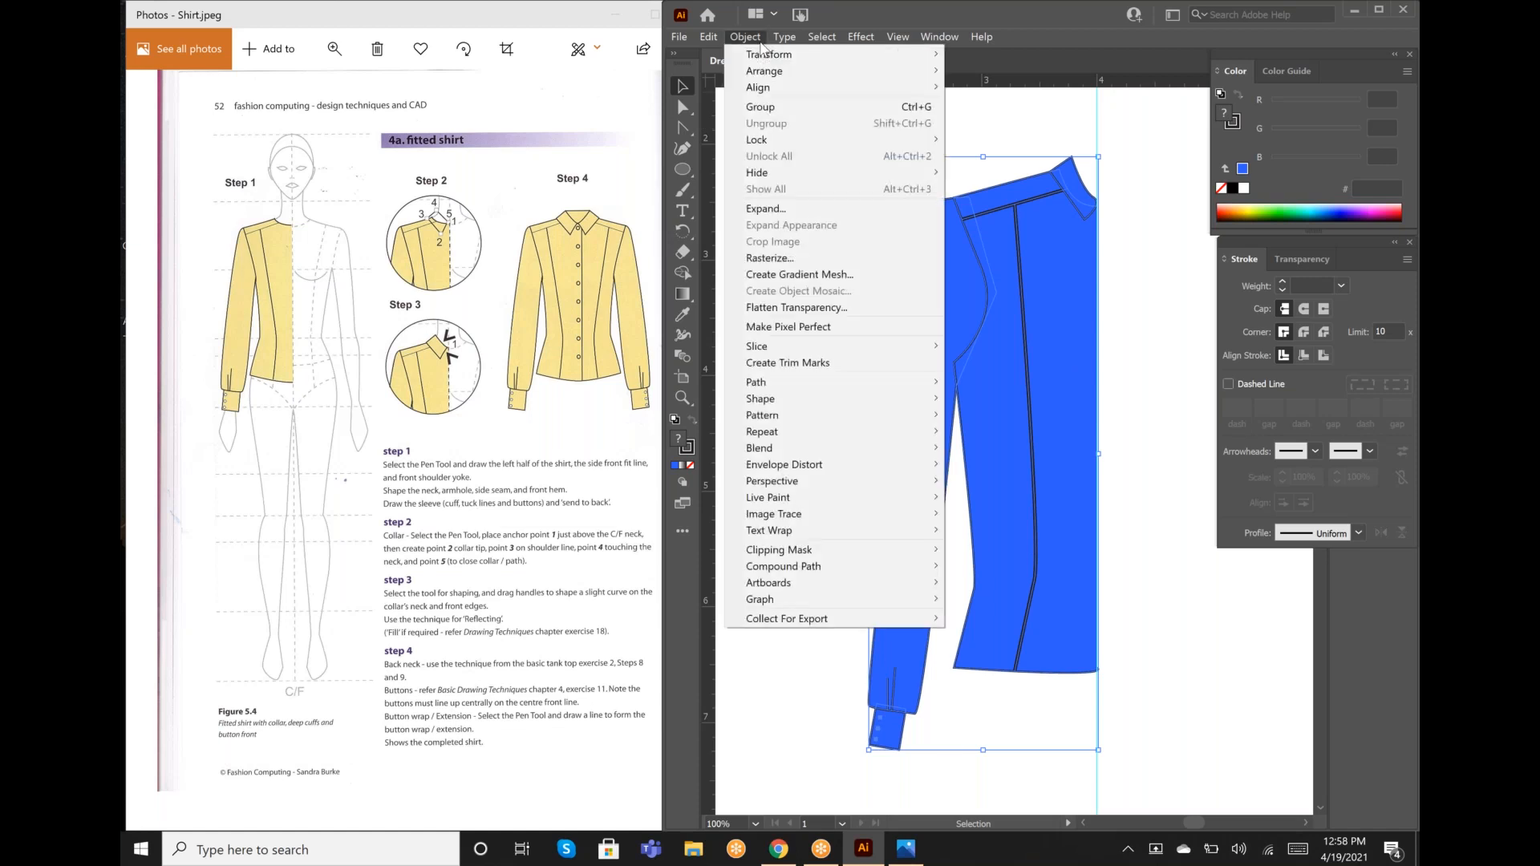
left_click(774, 108)
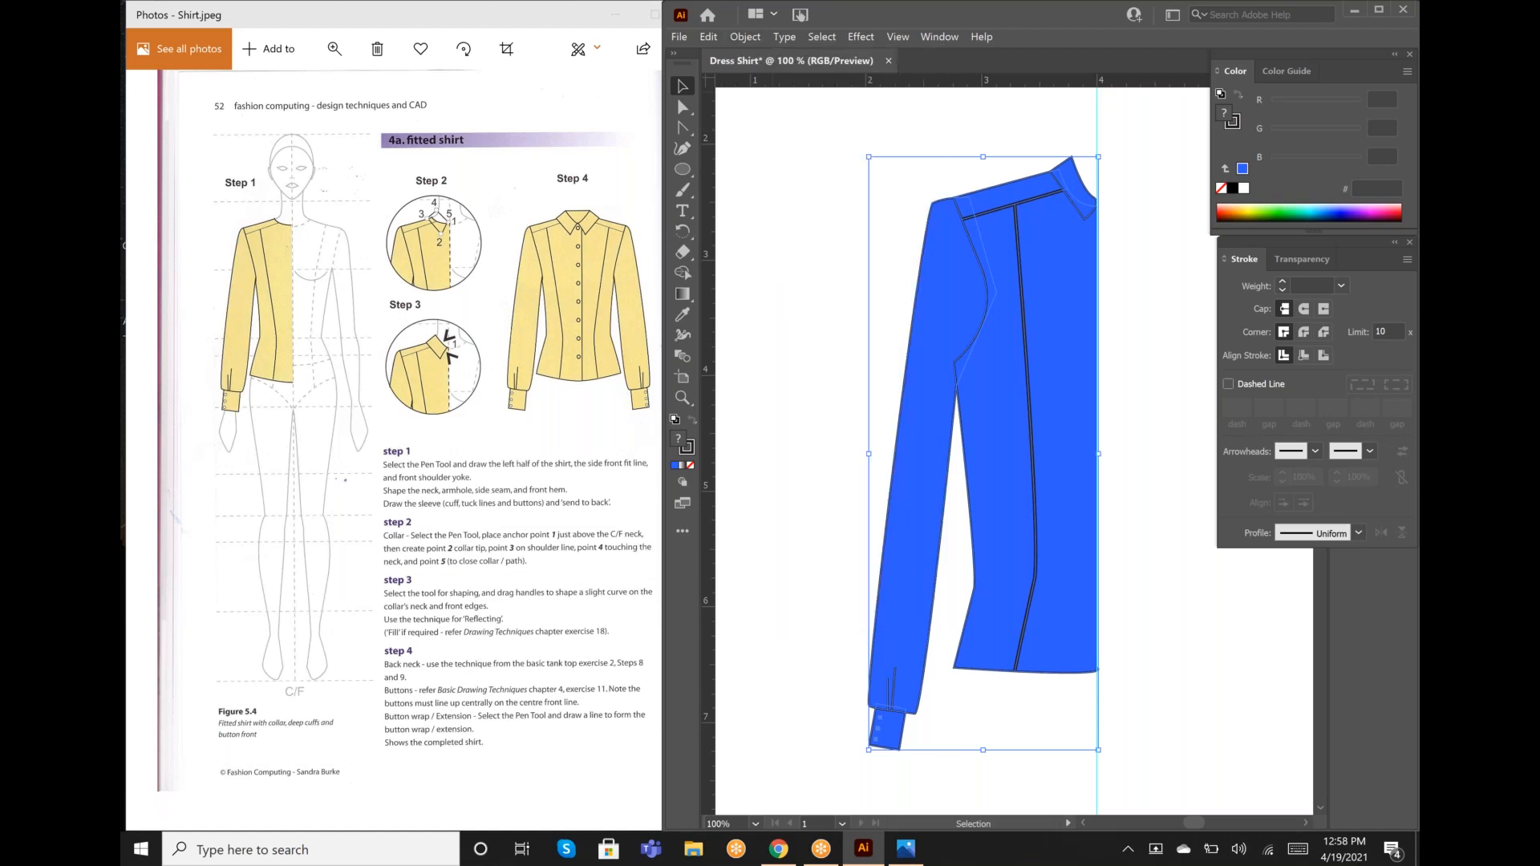
key("ctrl+shift+a")
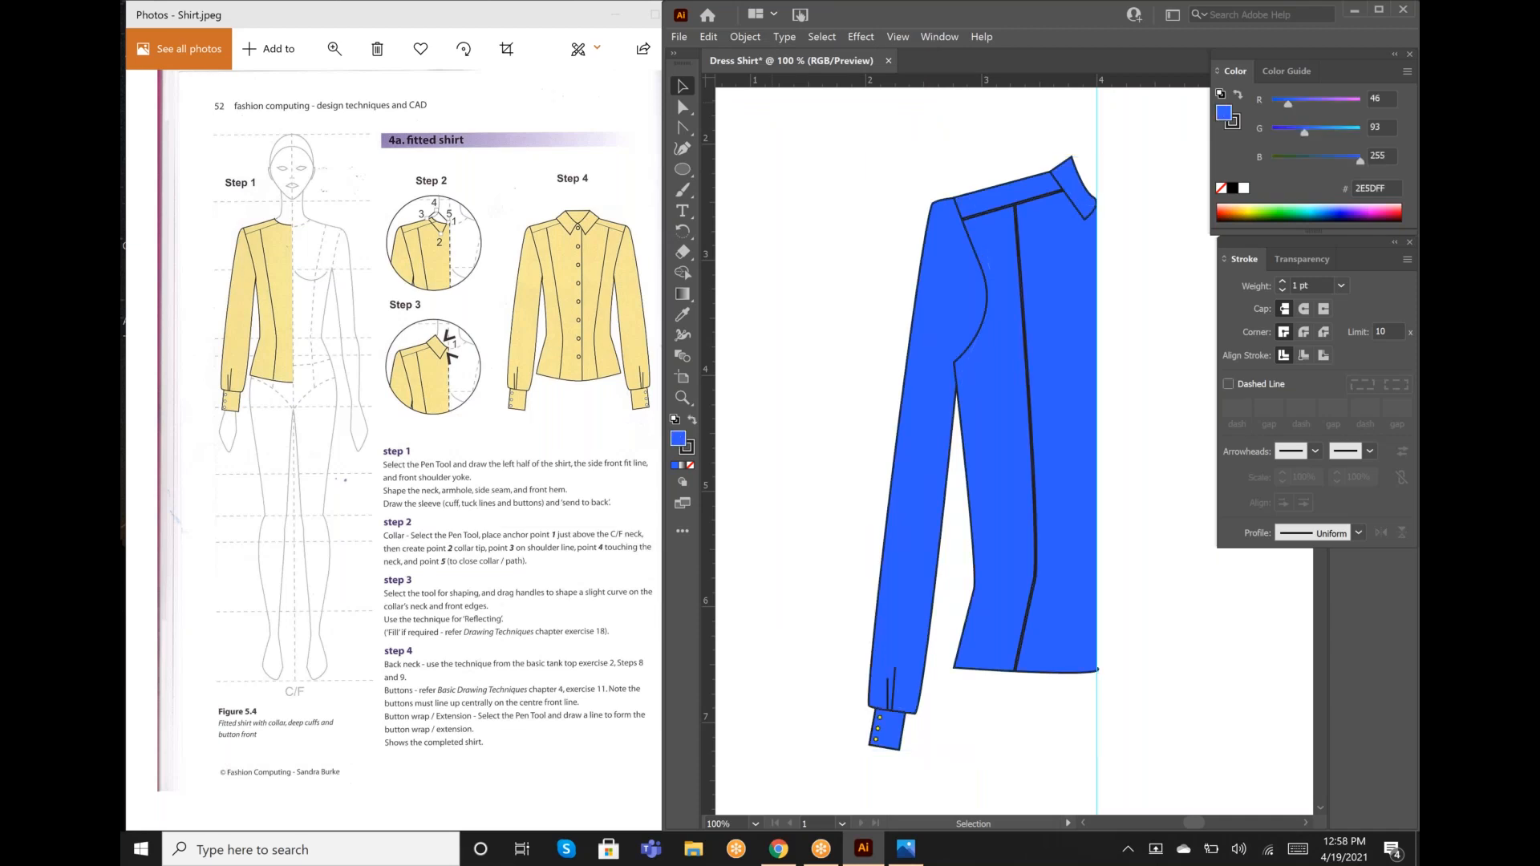
Step: Select the grouped half shirt and copy it
left_click(1041, 308)
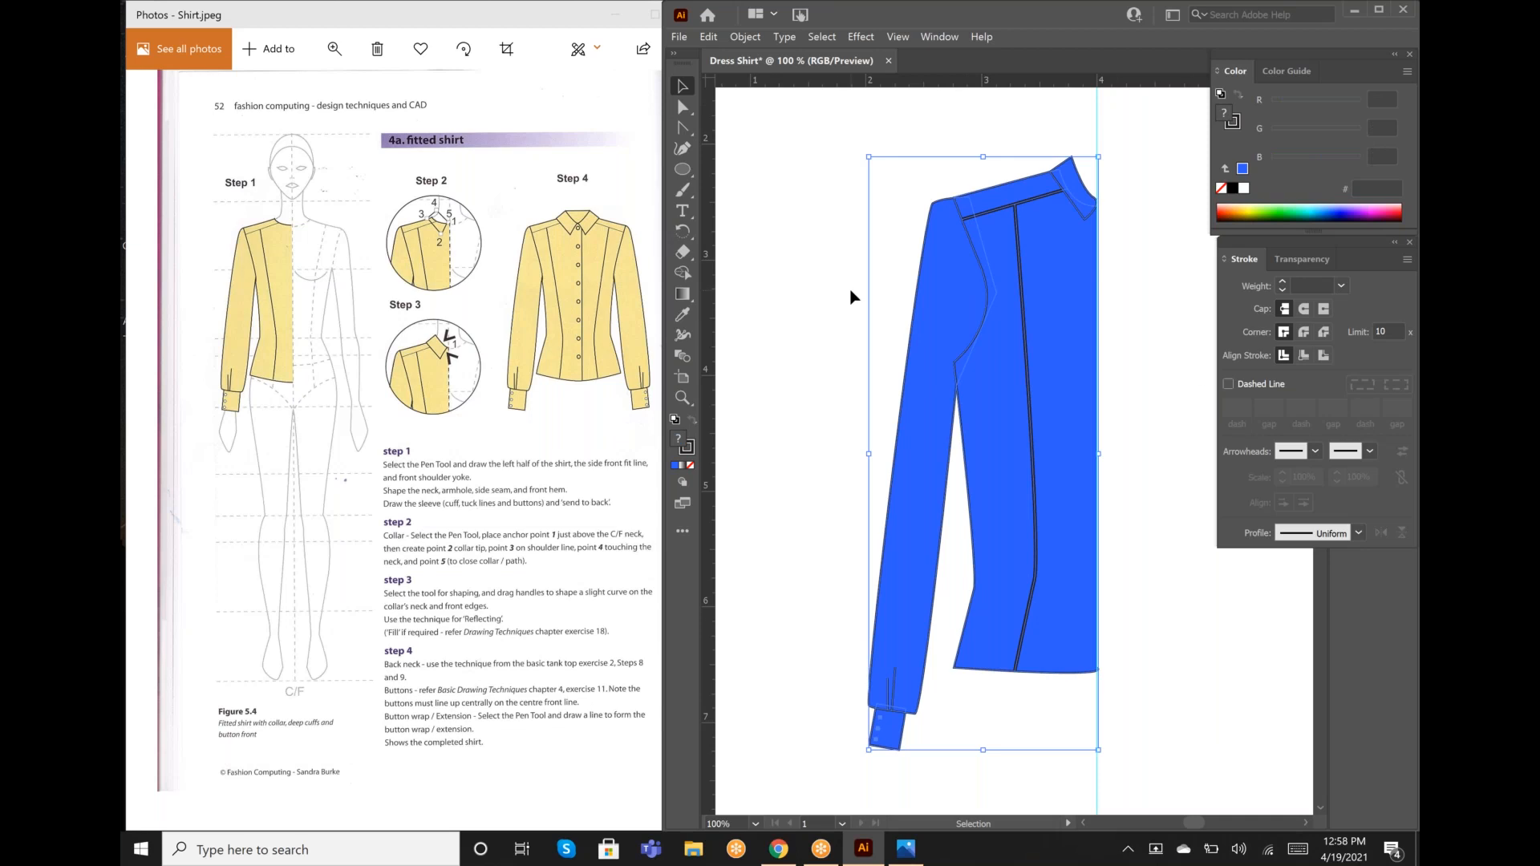
left_click(707, 38)
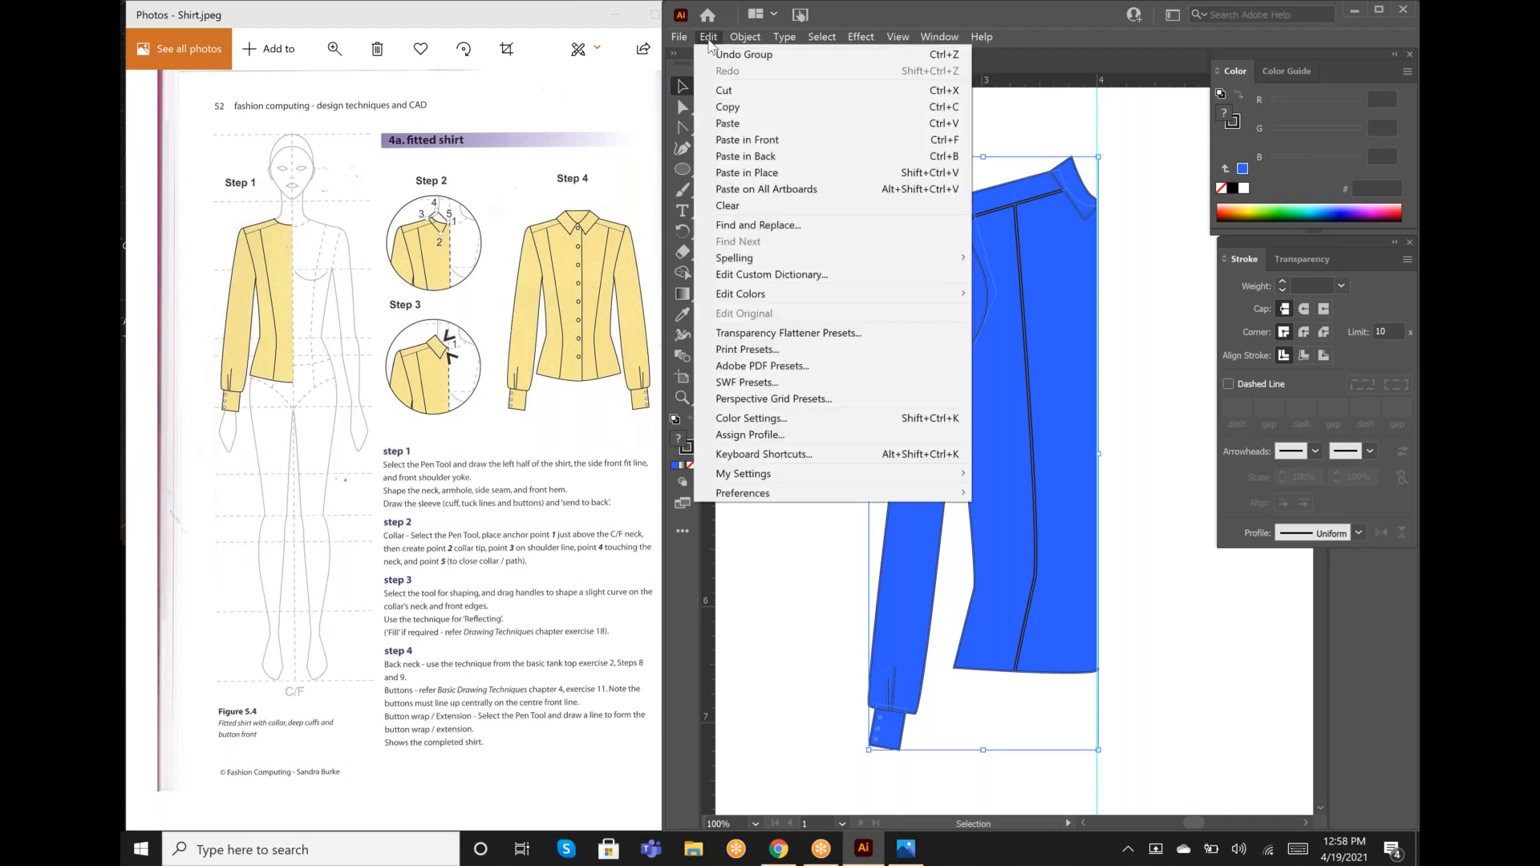
left_click(737, 108)
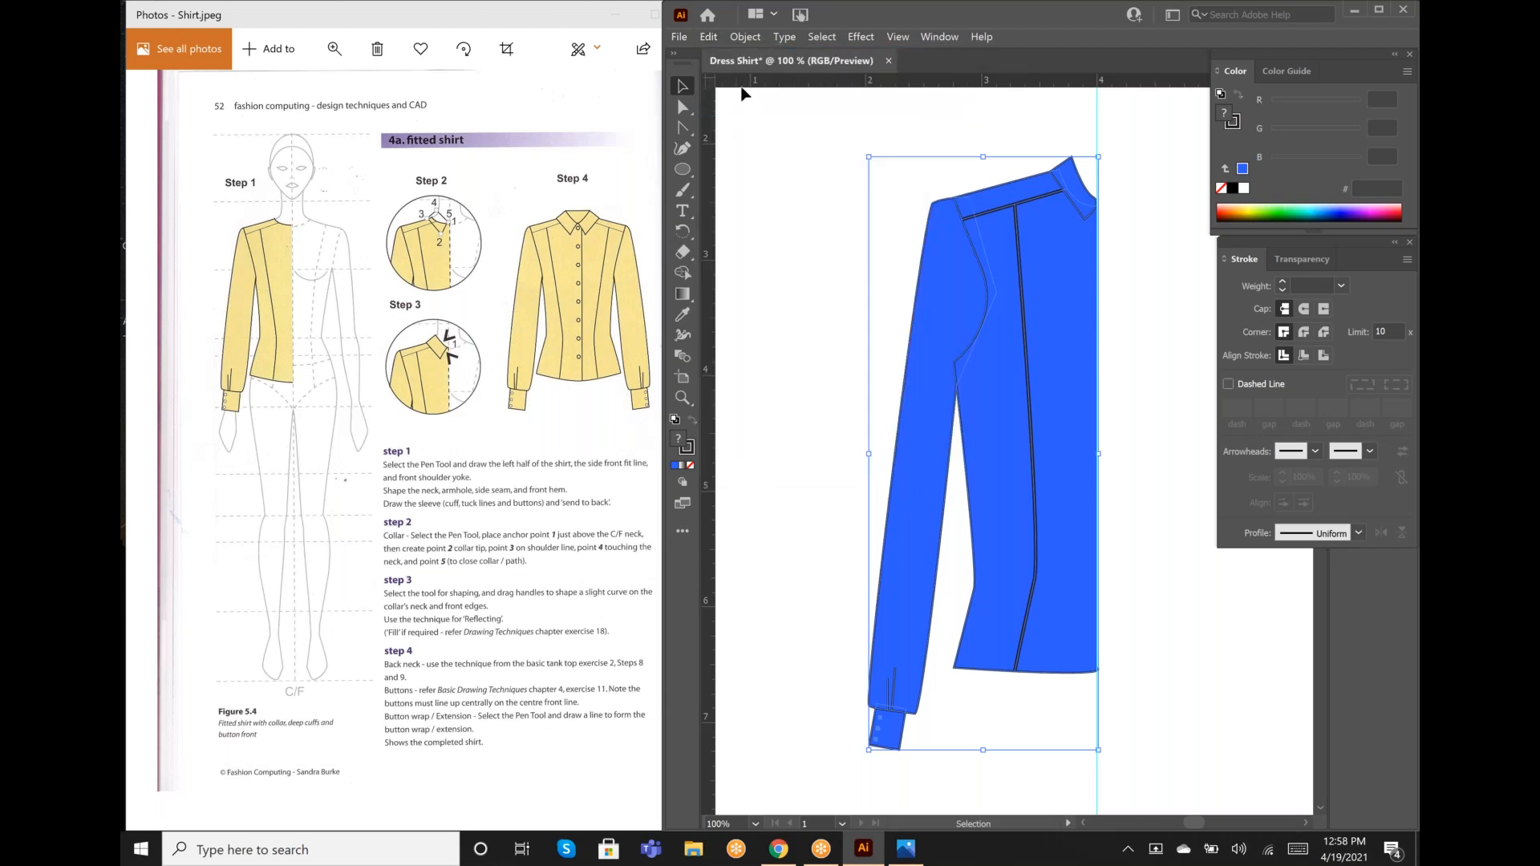
left_click(708, 37)
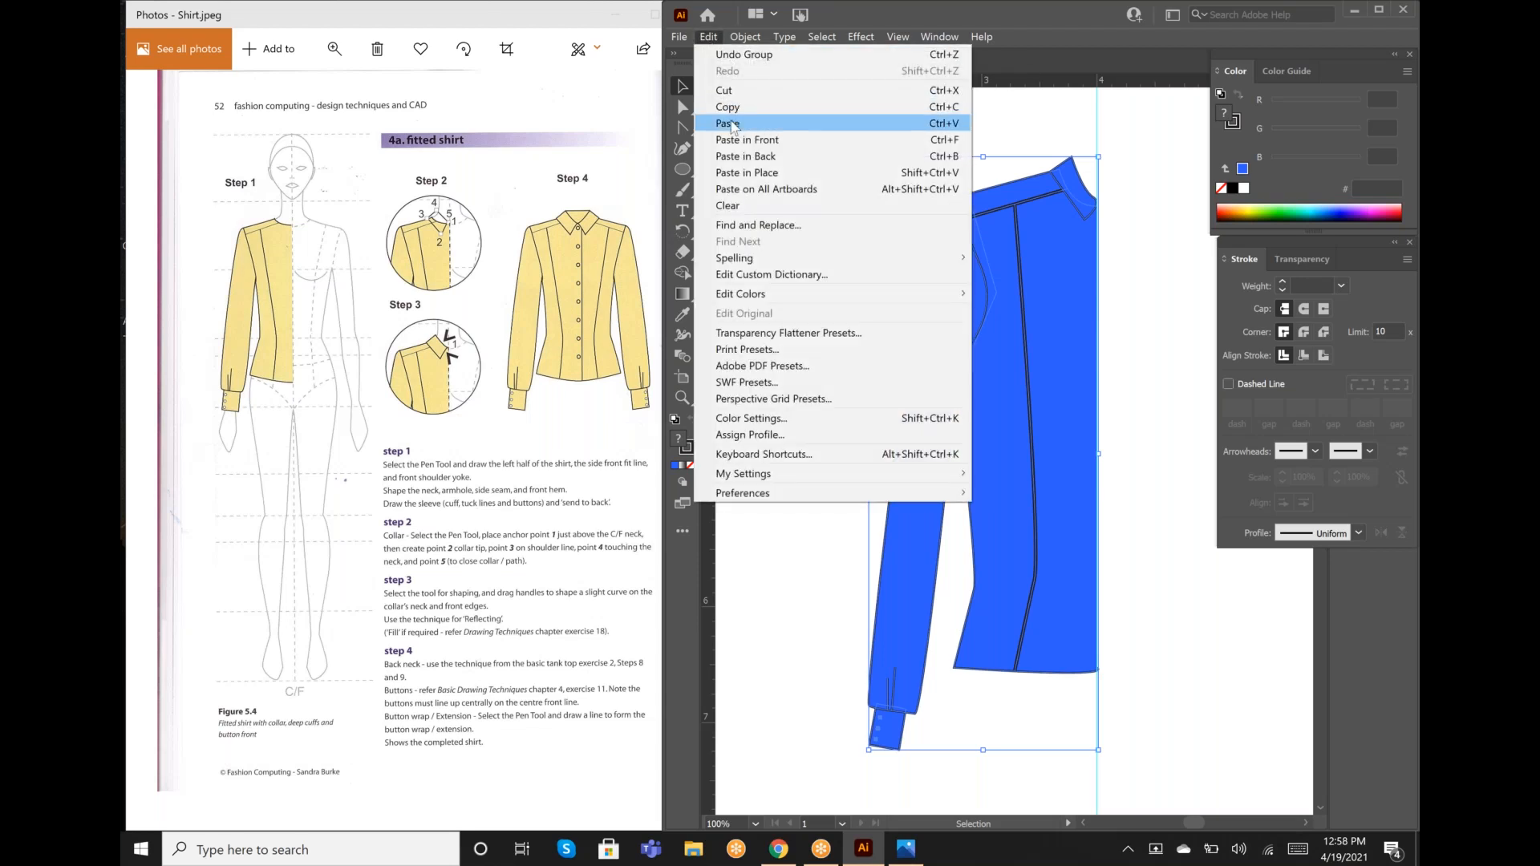
left_click(732, 124)
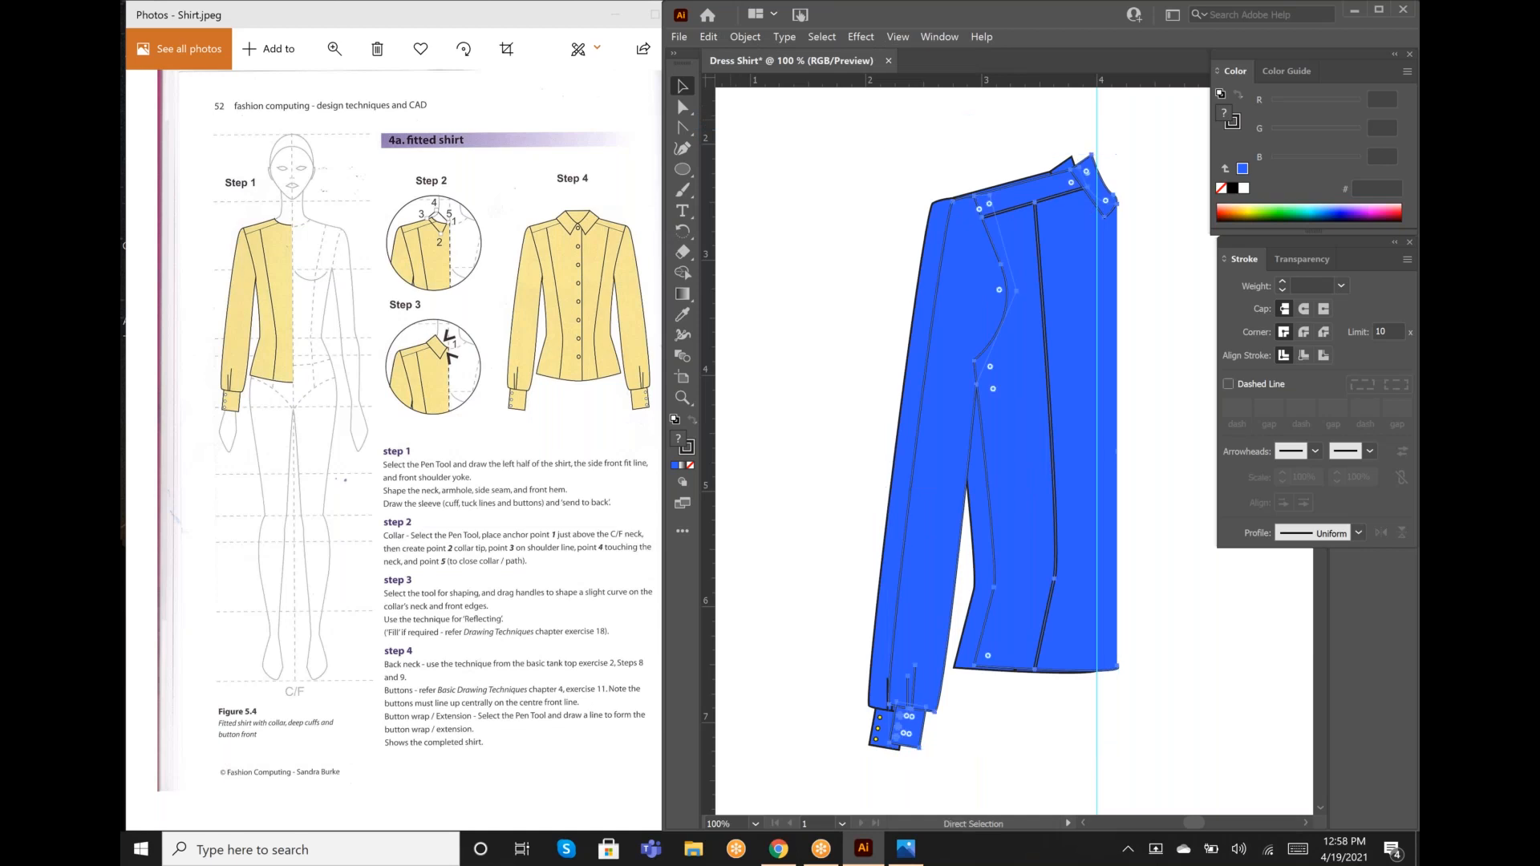
key("ctrl+z")
Step: Paste the copied half shirt in front of the original and reflect it across the centre front guide to form the other half
left_click(709, 37)
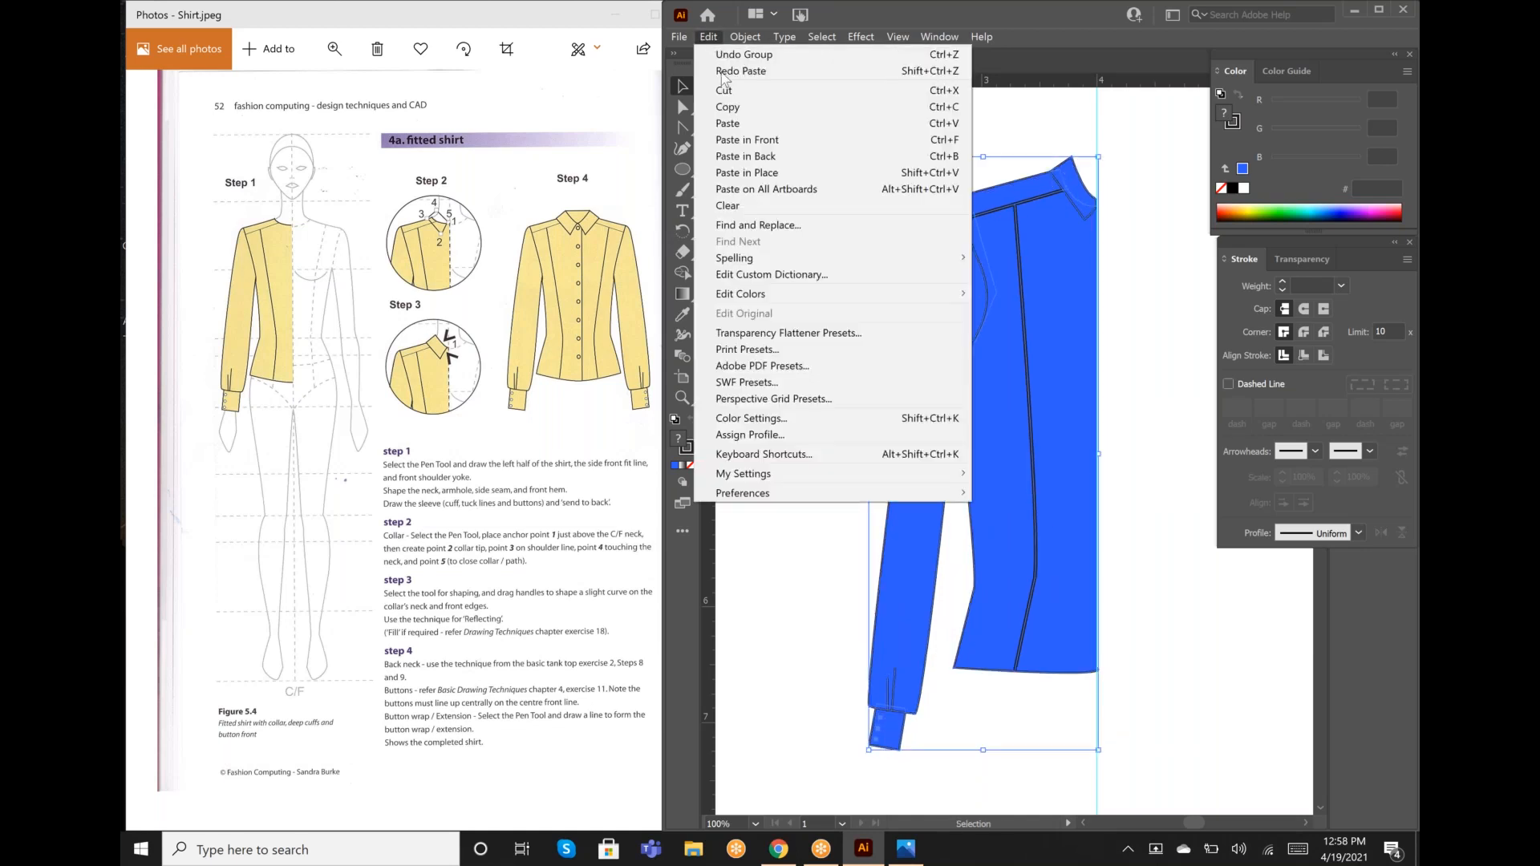
left_click(742, 141)
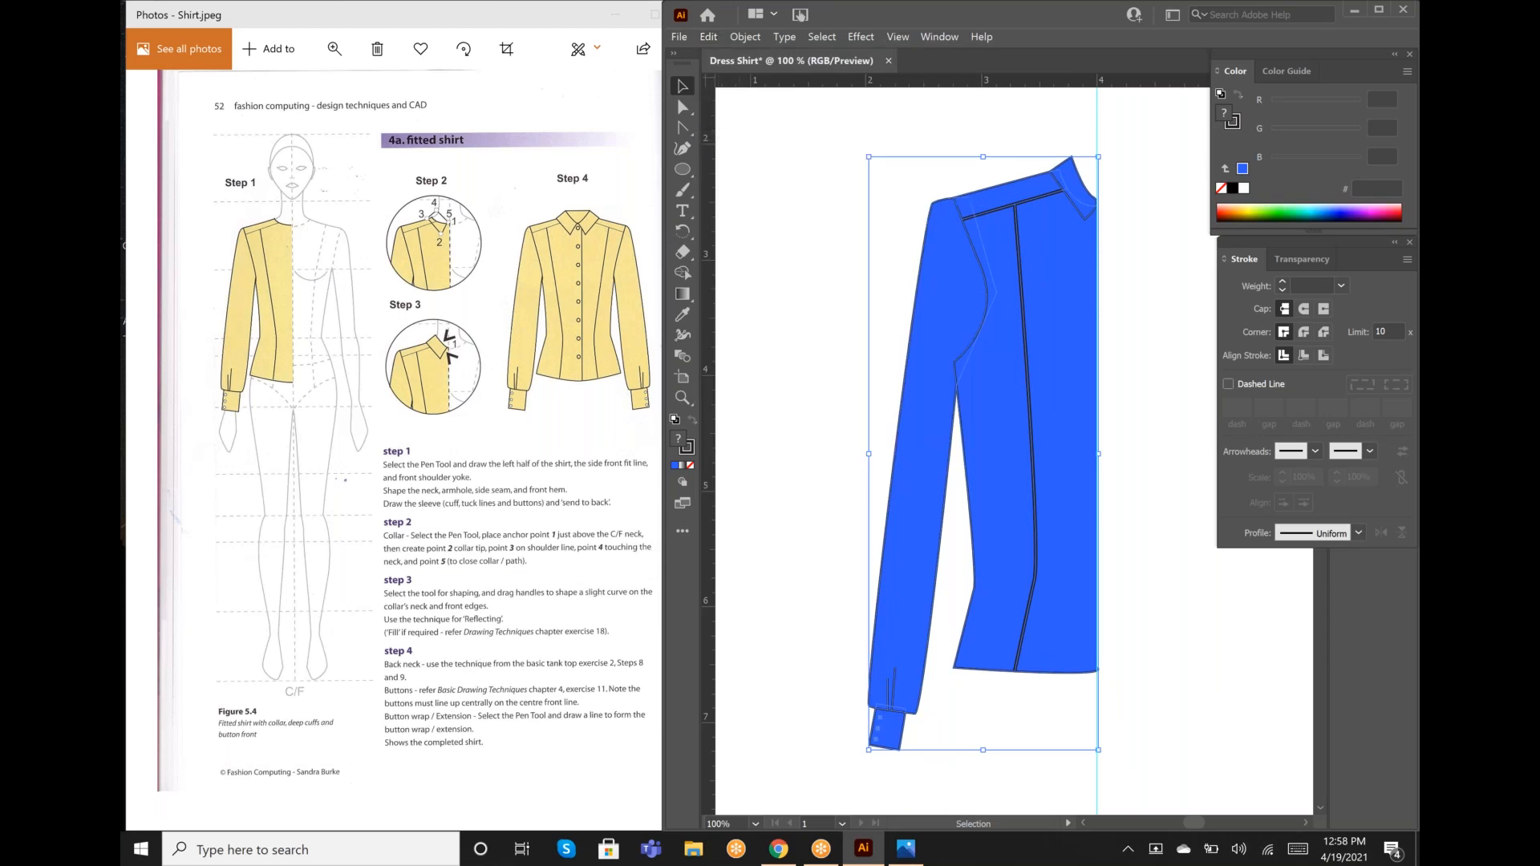
left_click(683, 397)
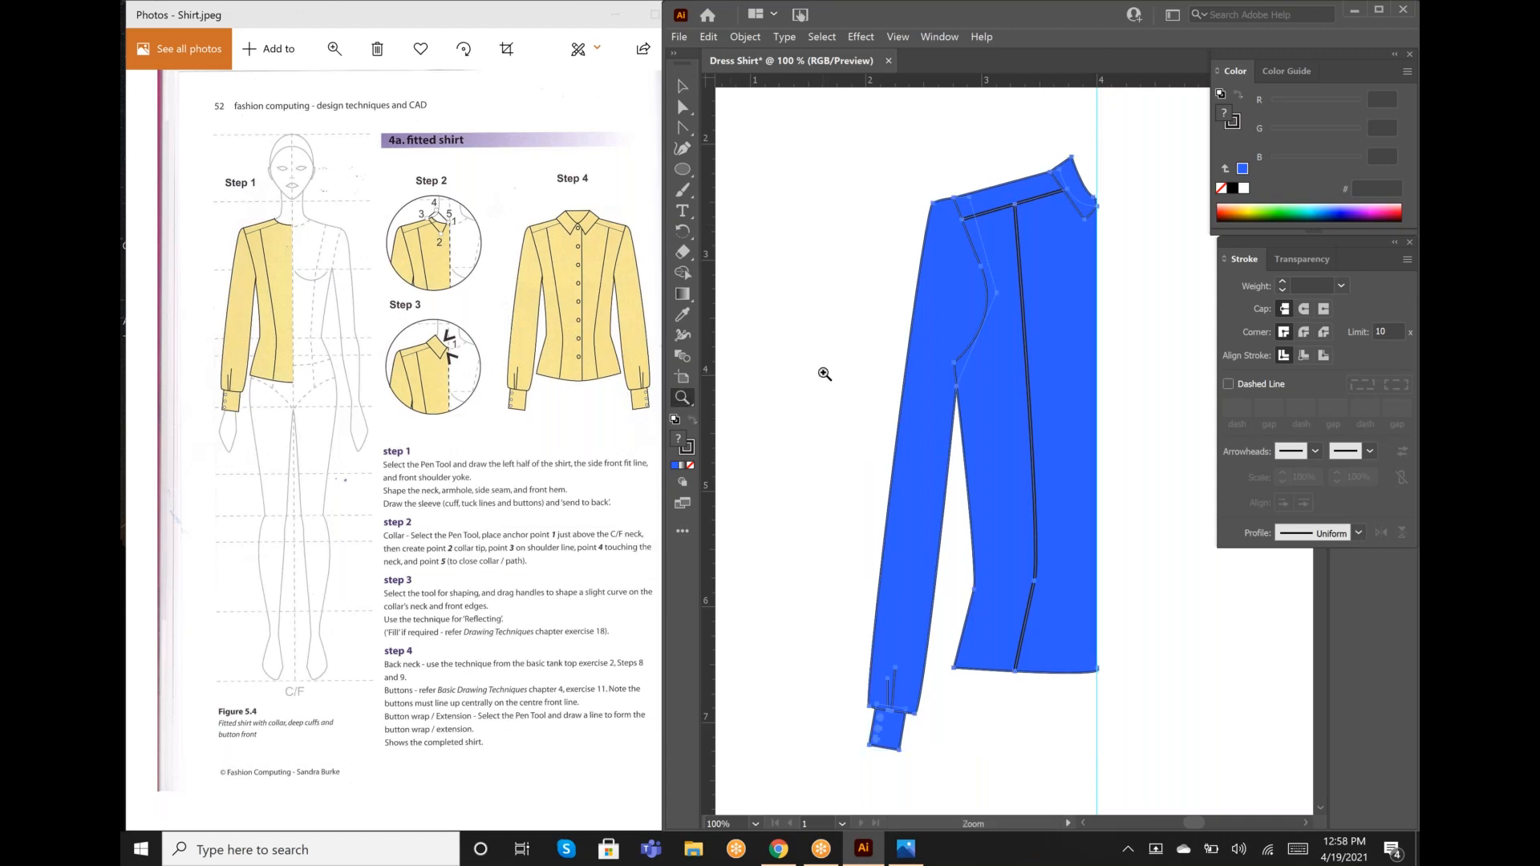
left_click(824, 374, "alt")
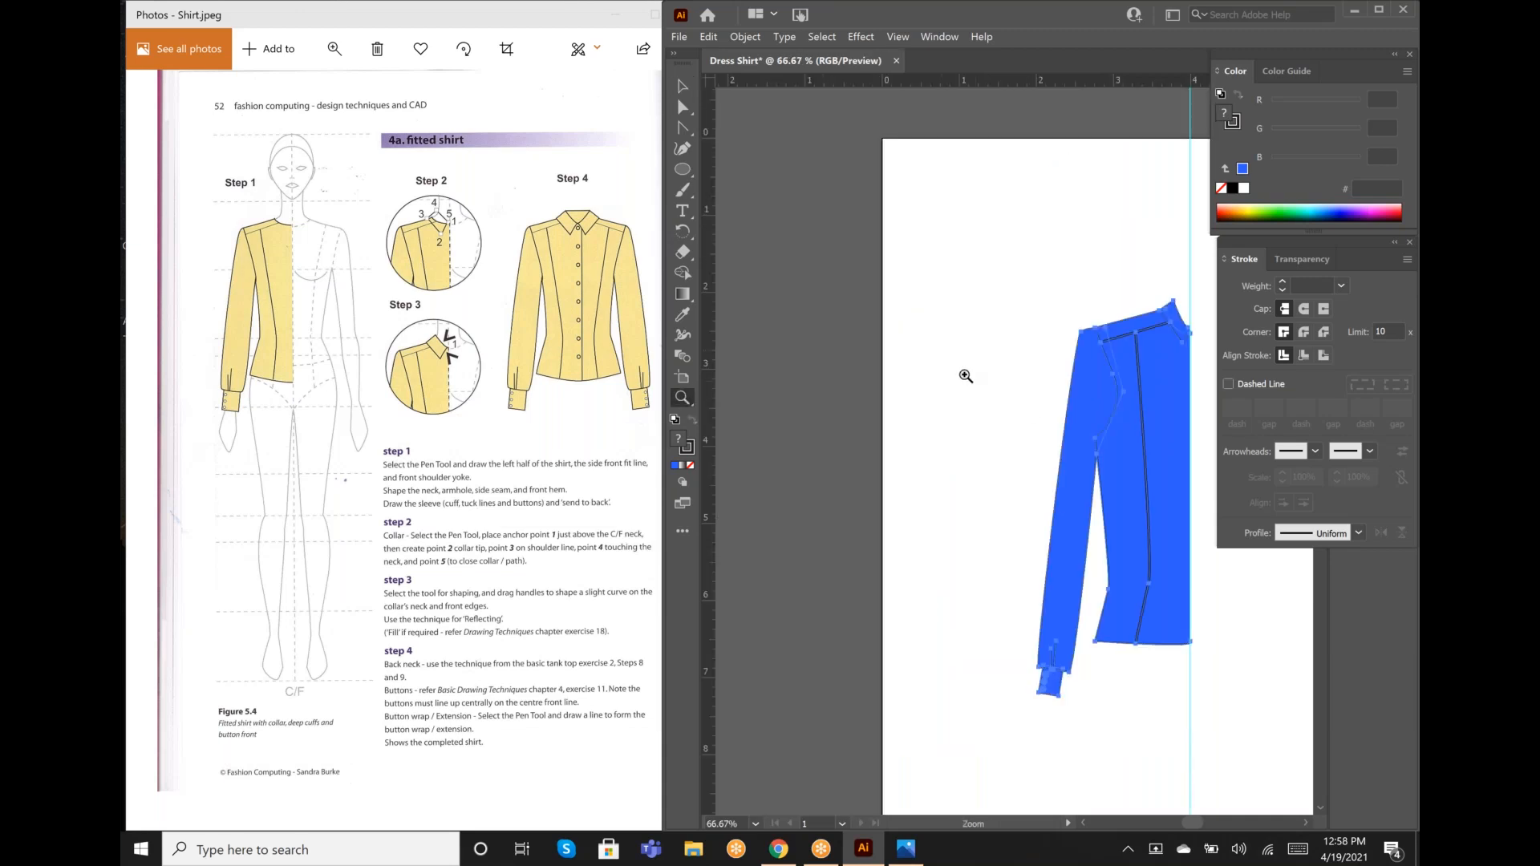
scroll(977, 383, "right", 5)
scroll(966, 376, "left", 3)
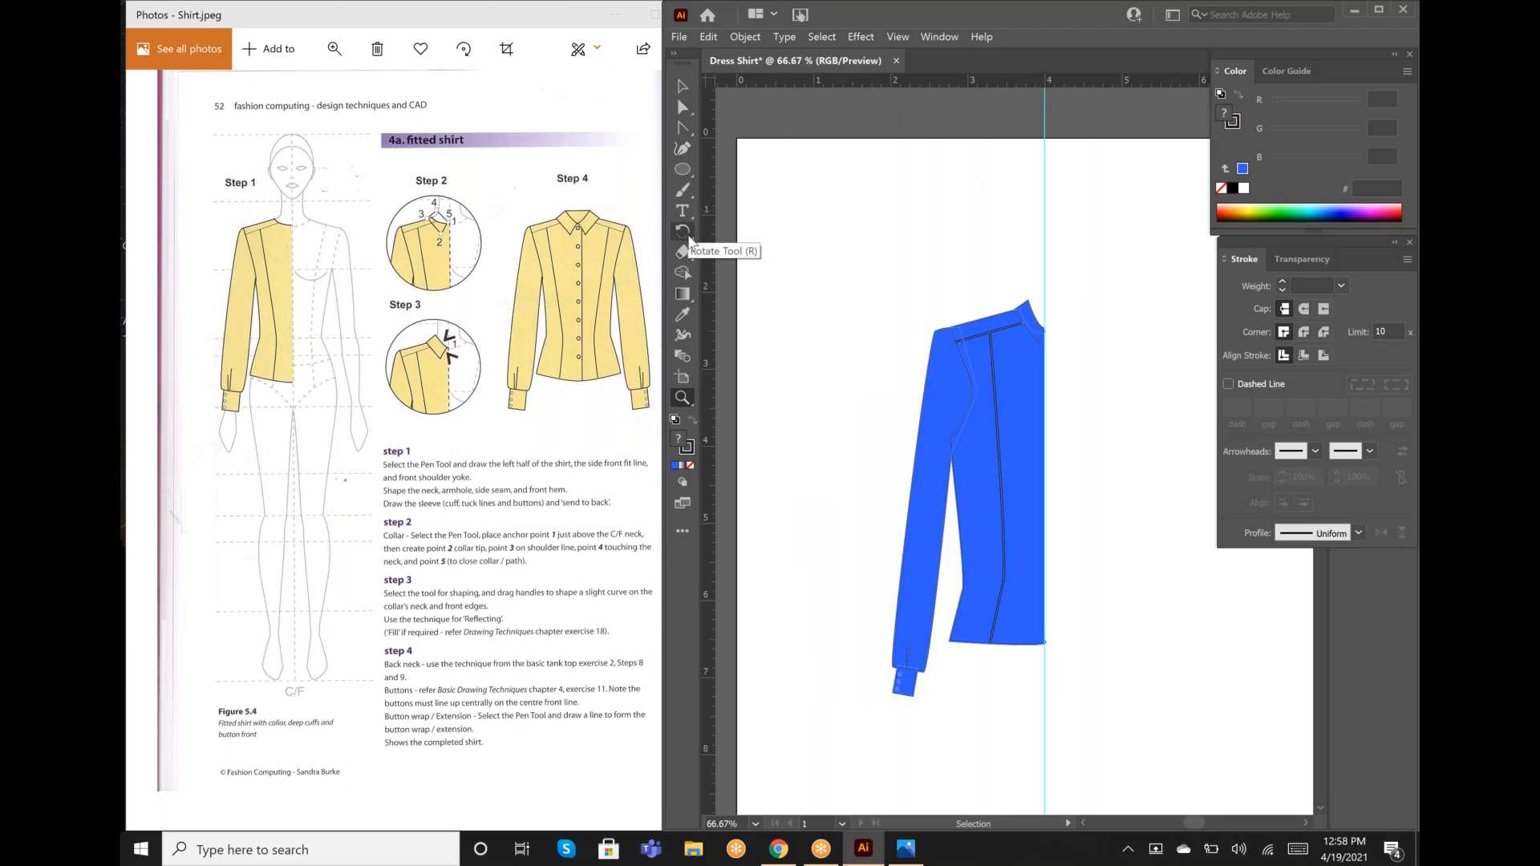
left_click(692, 240)
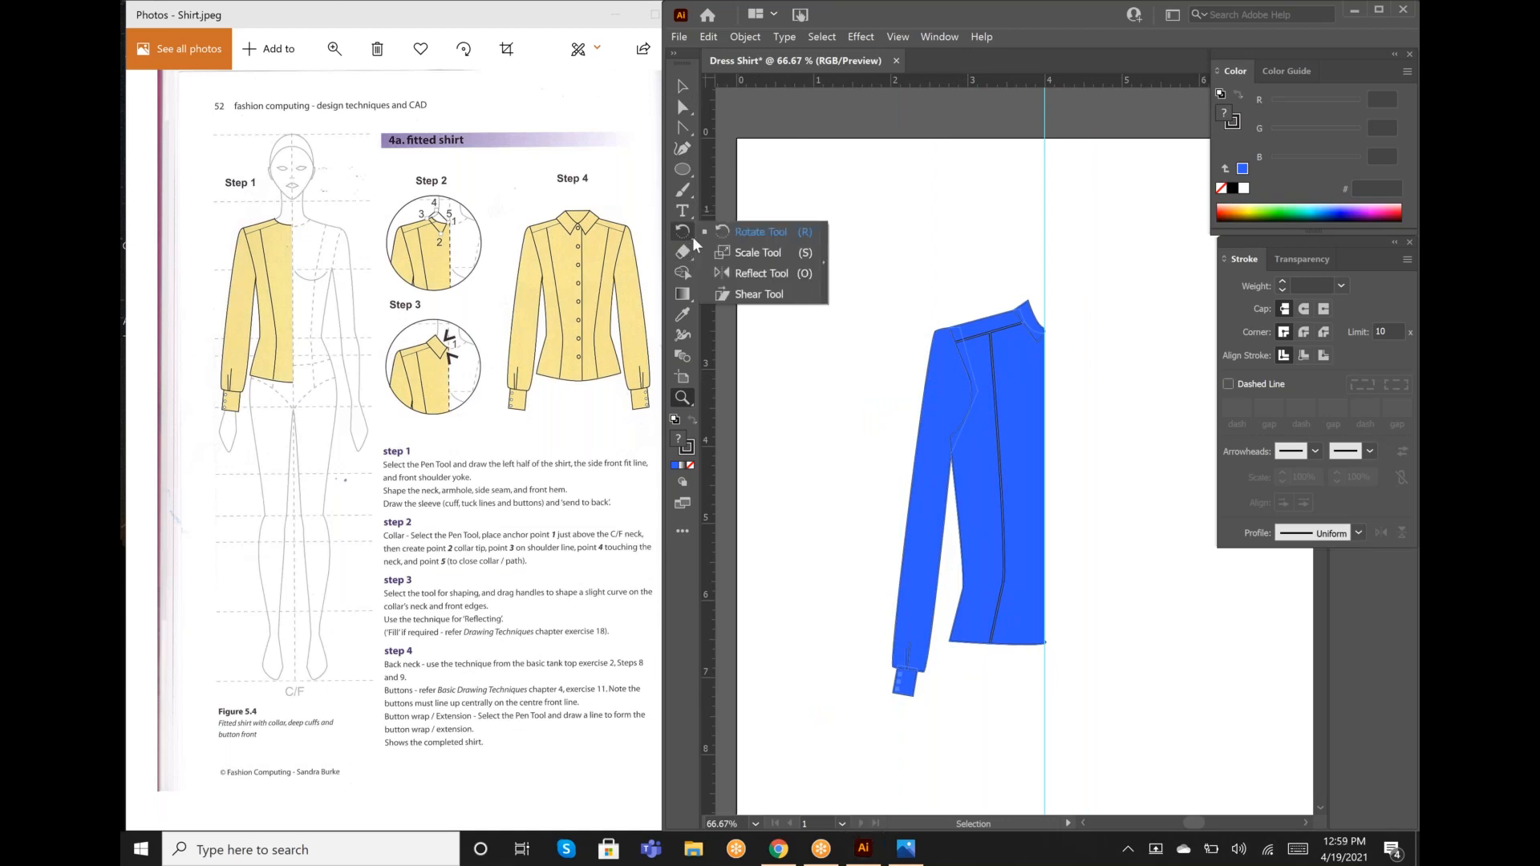
left_click(730, 277)
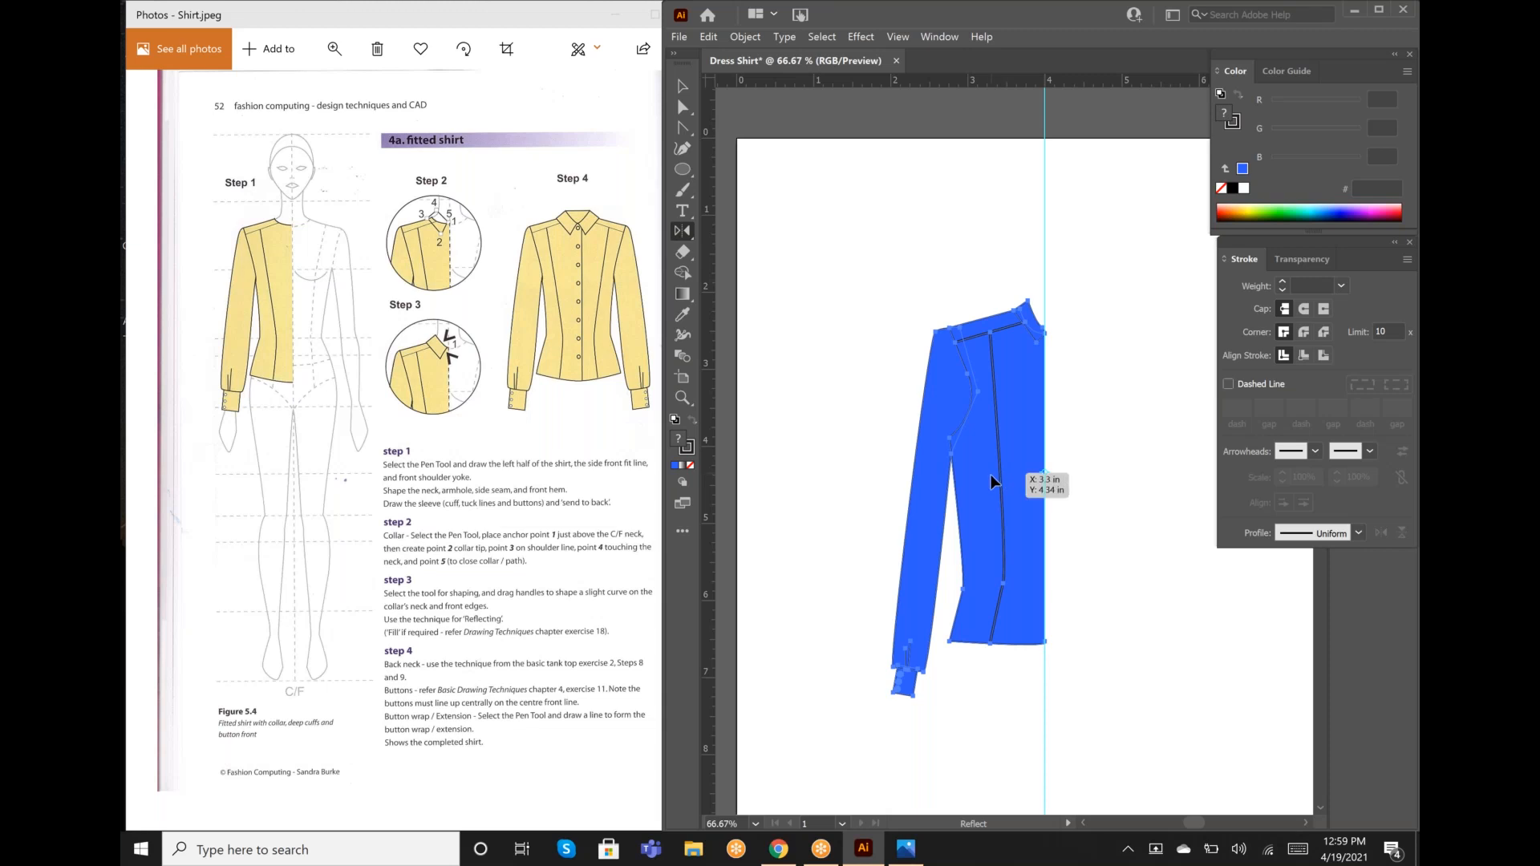
left_click_drag(1006, 467, 1095, 468)
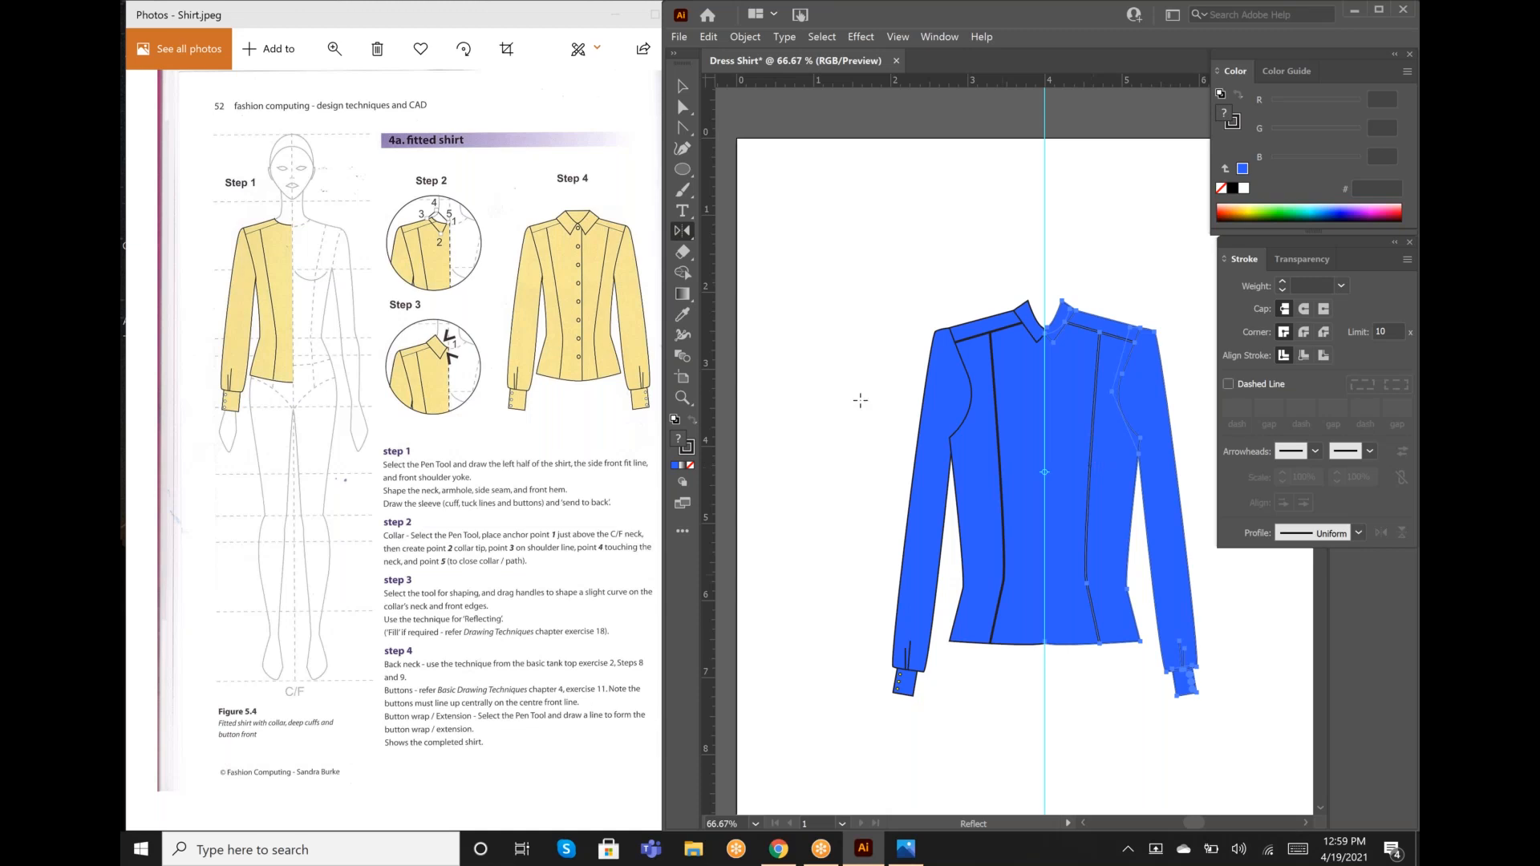
key("v")
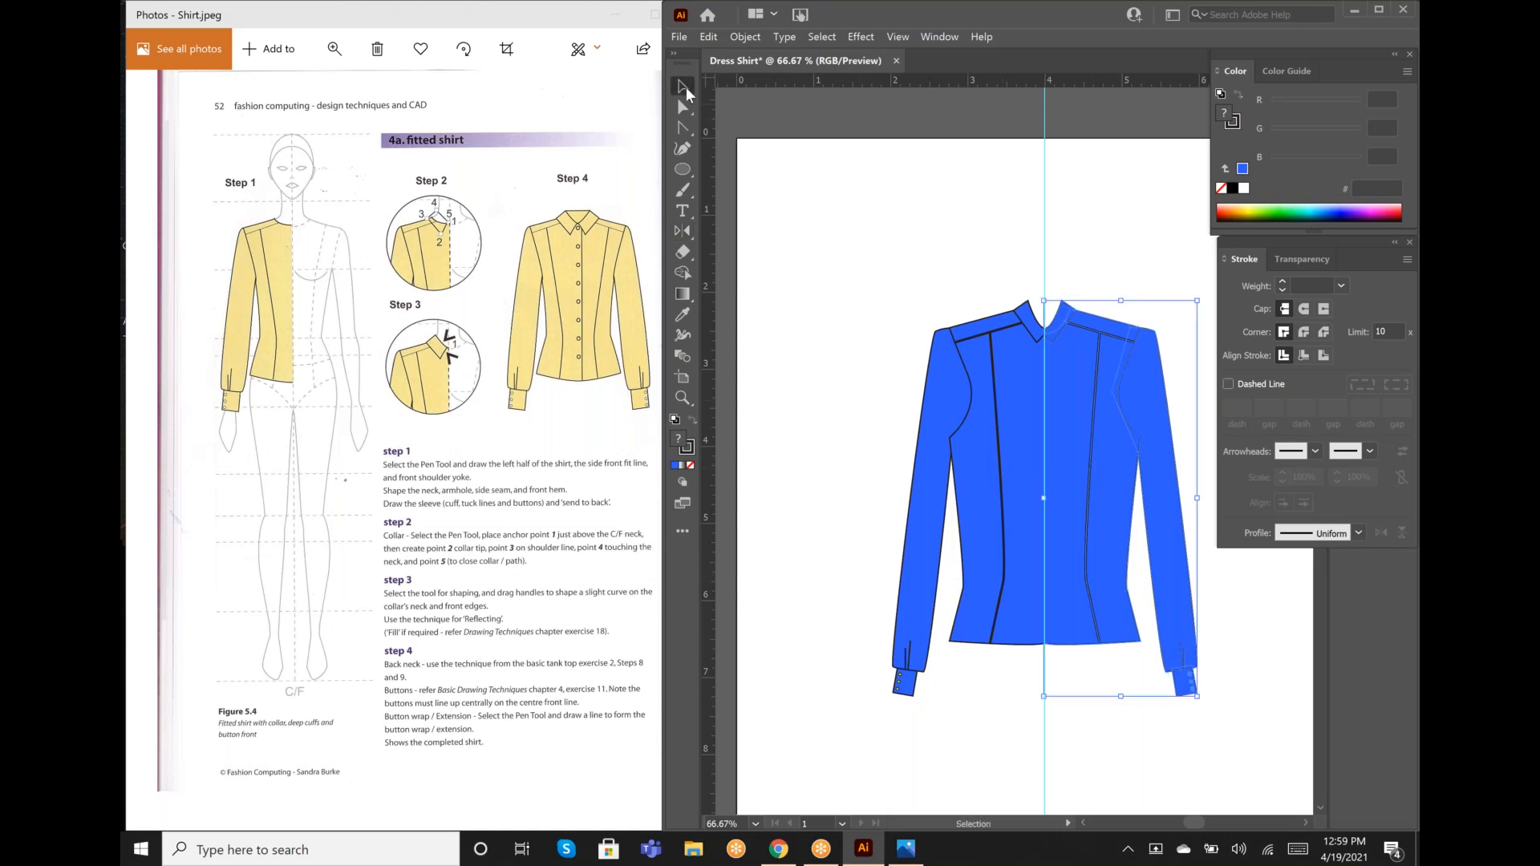
left_click(856, 343)
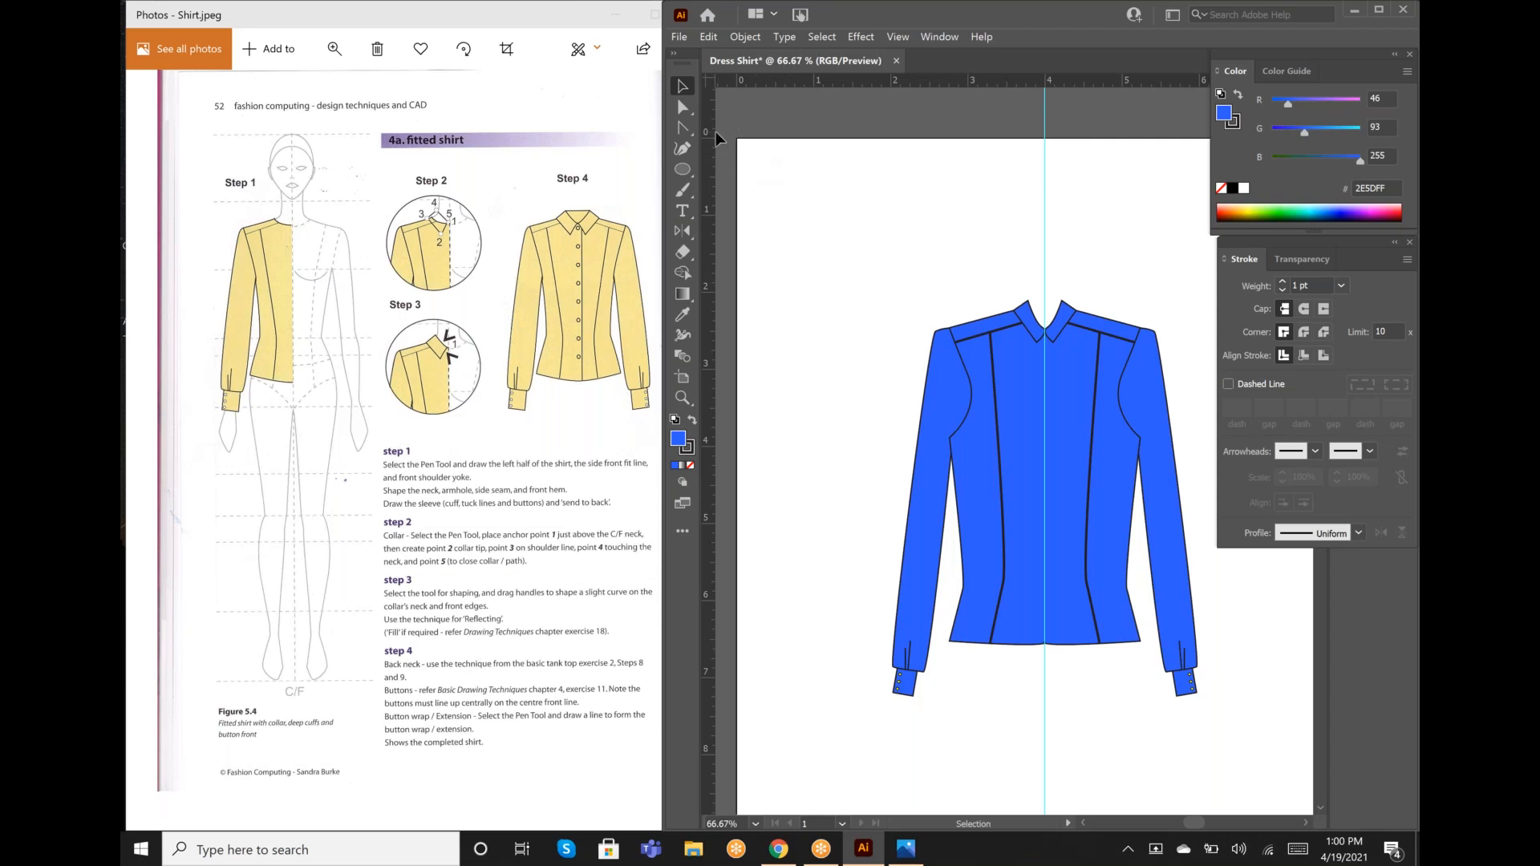
Step: Draw the back neck with the Pen tool as a closed four-sided shape spanning both collar peaks and extending below the neckline
left_click(685, 128)
left_click(691, 133)
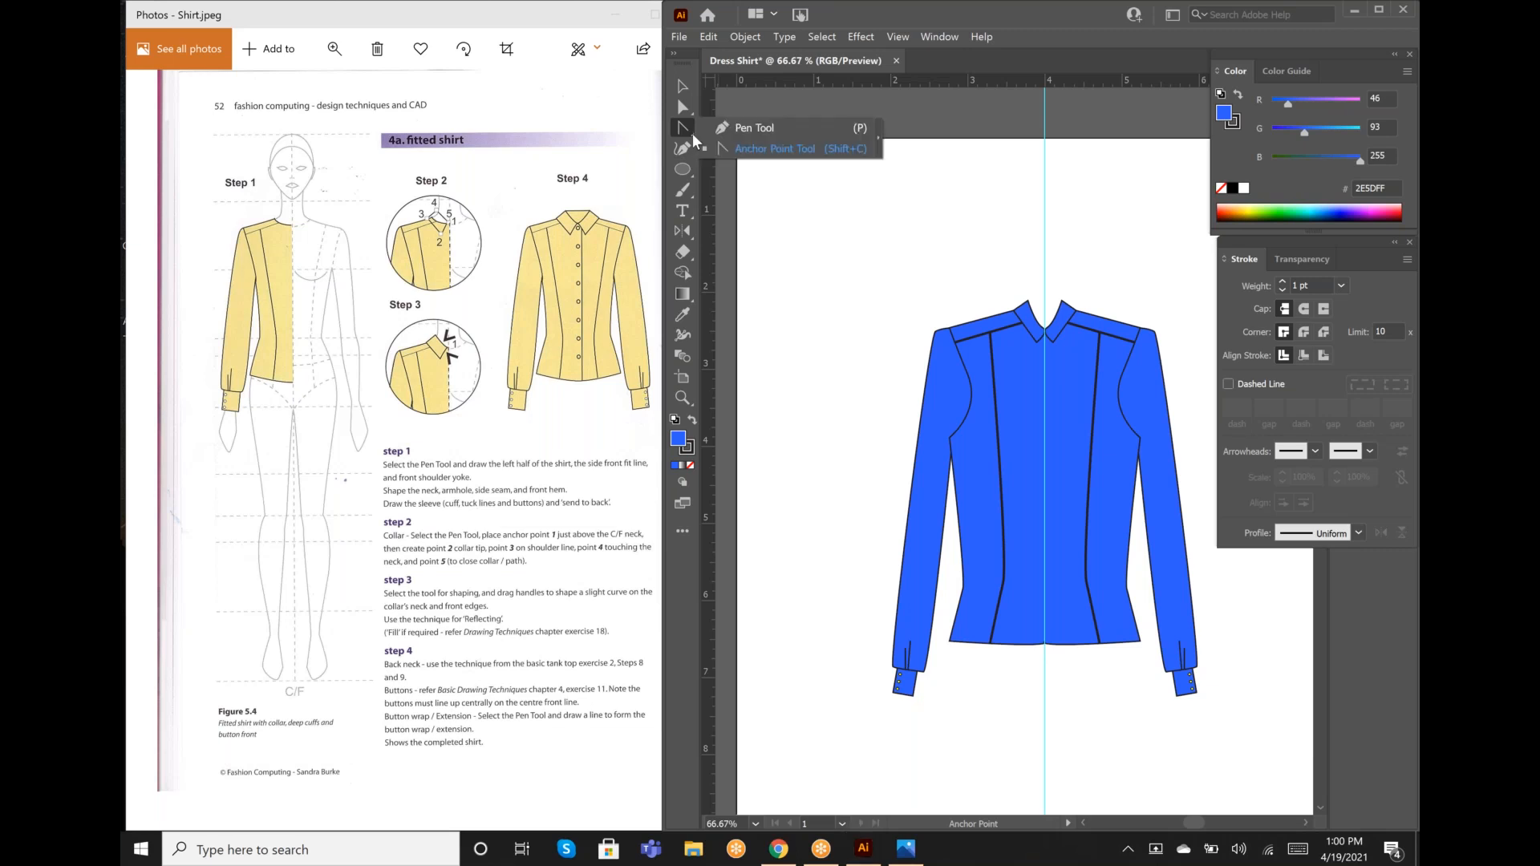
left_click(733, 128)
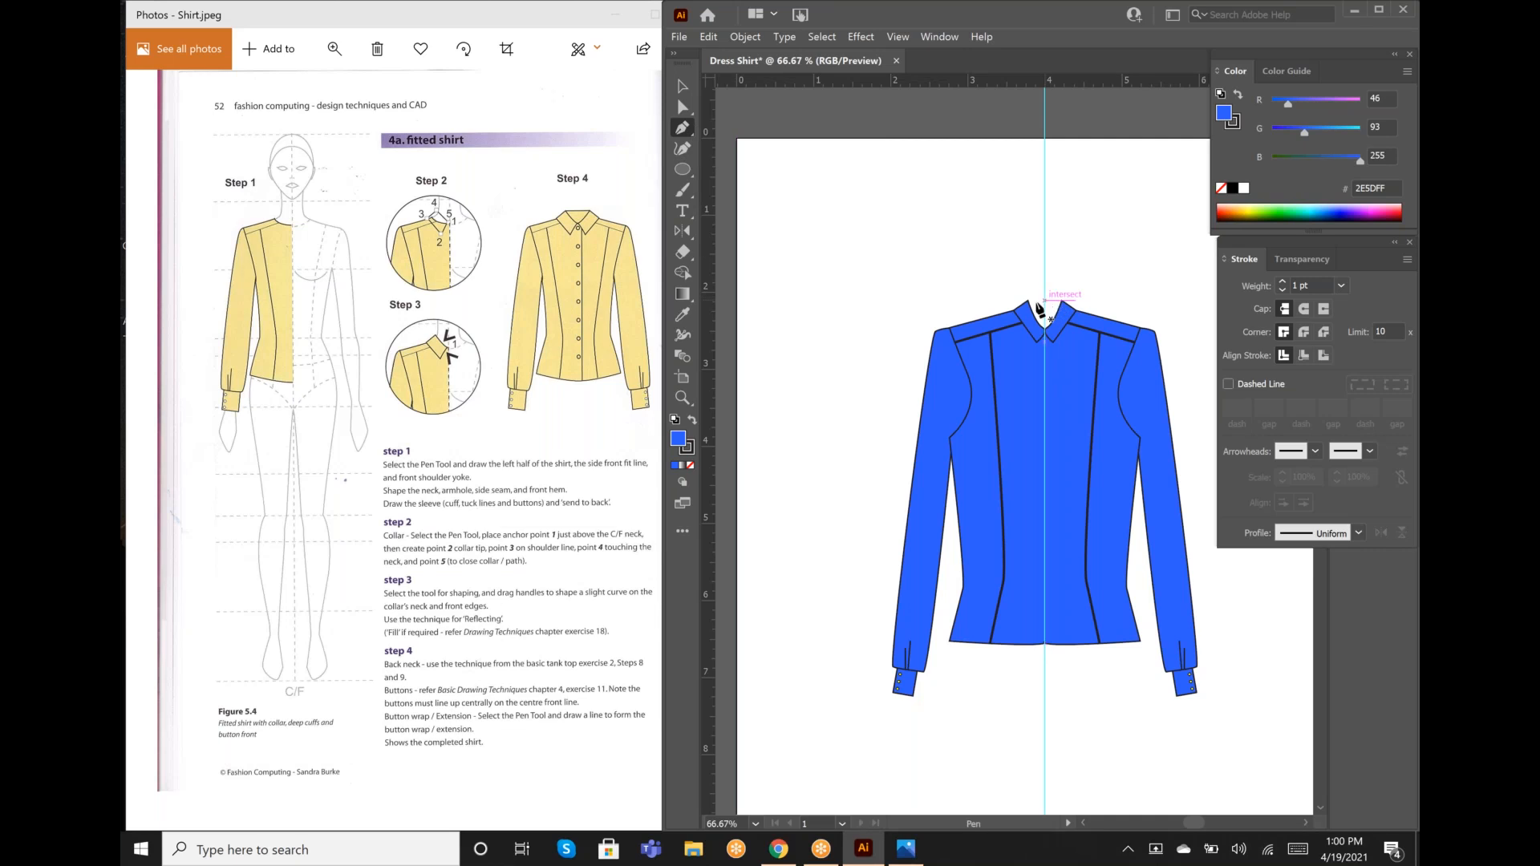
key("z")
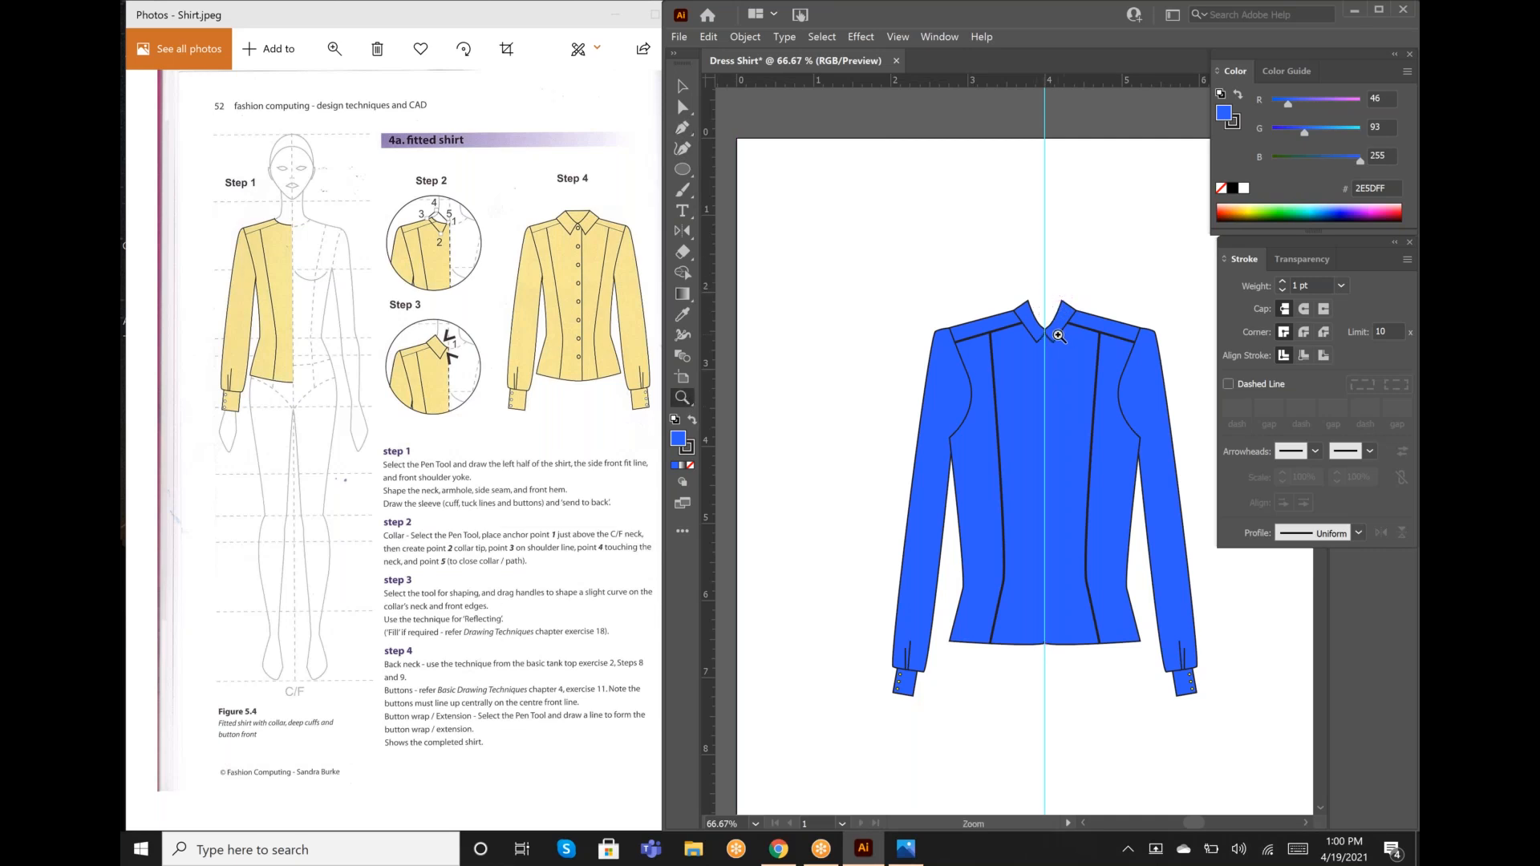
left_click(1054, 337)
left_click(994, 456)
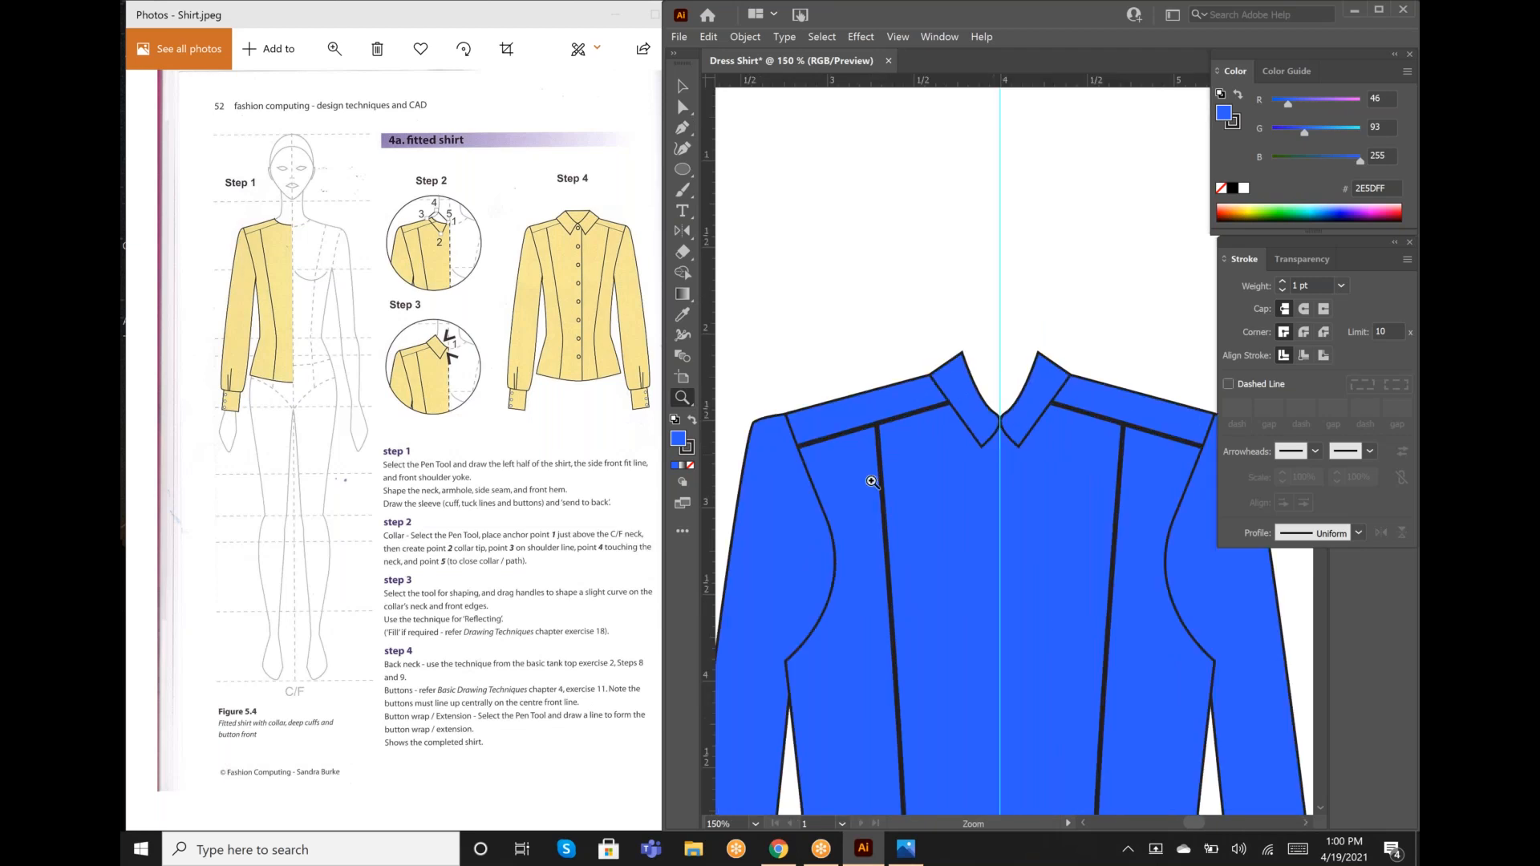
left_click(683, 129)
left_click(1000, 353)
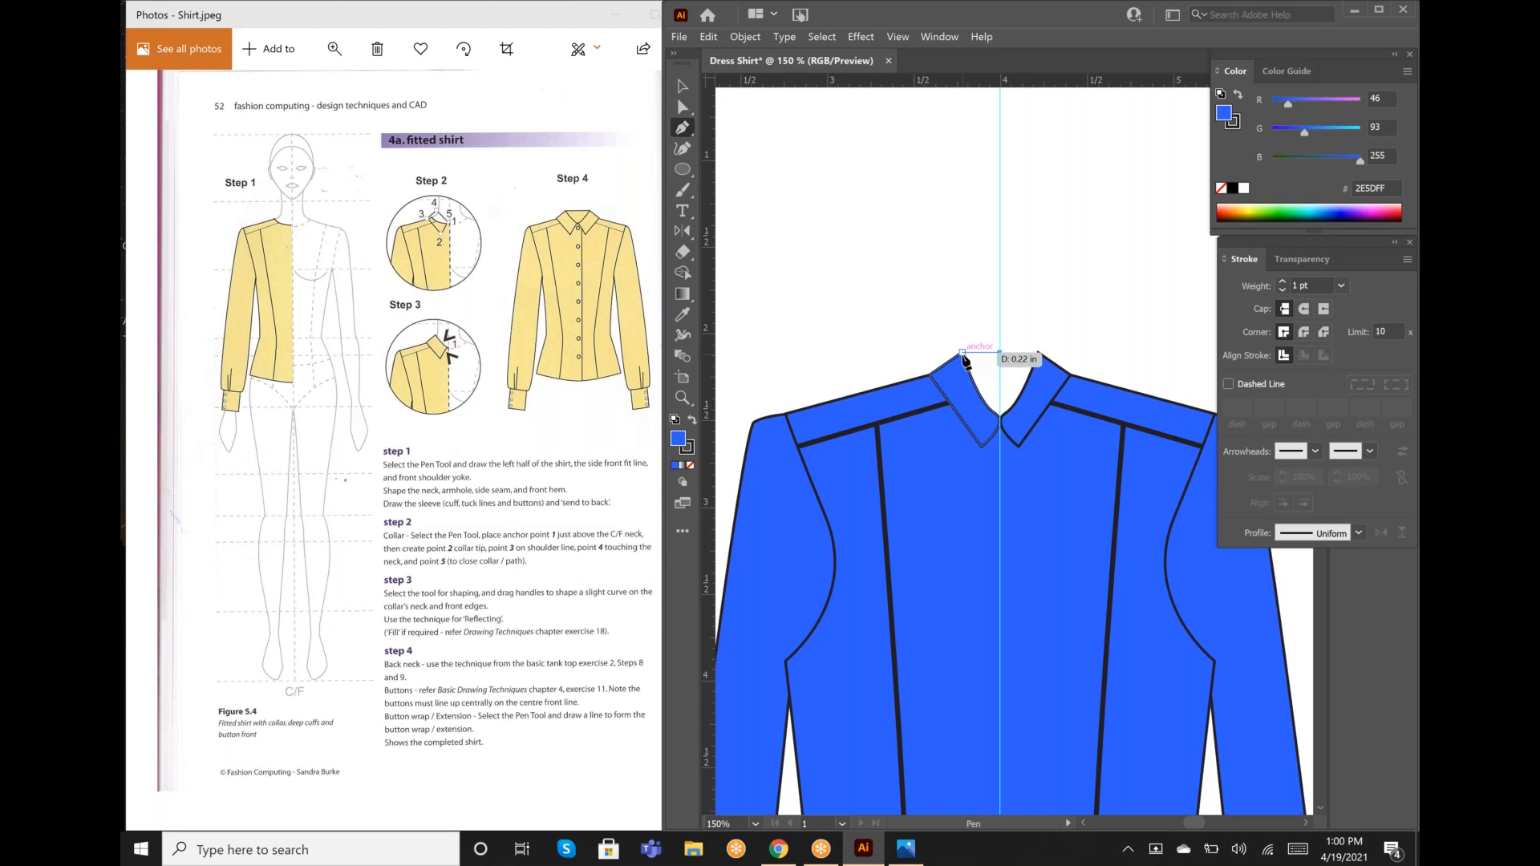
left_click(963, 353)
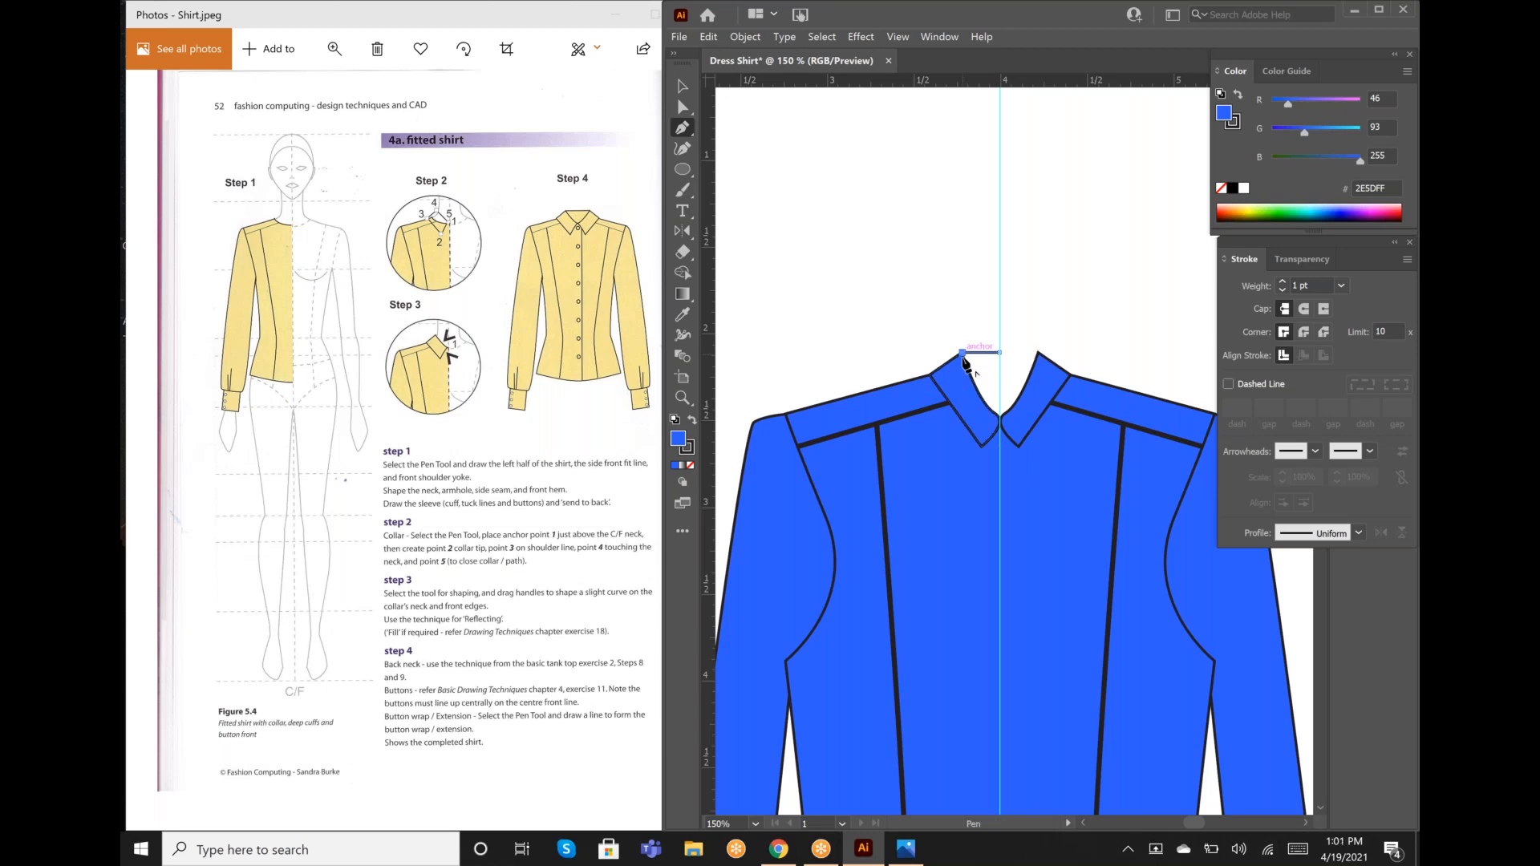
left_click(963, 445)
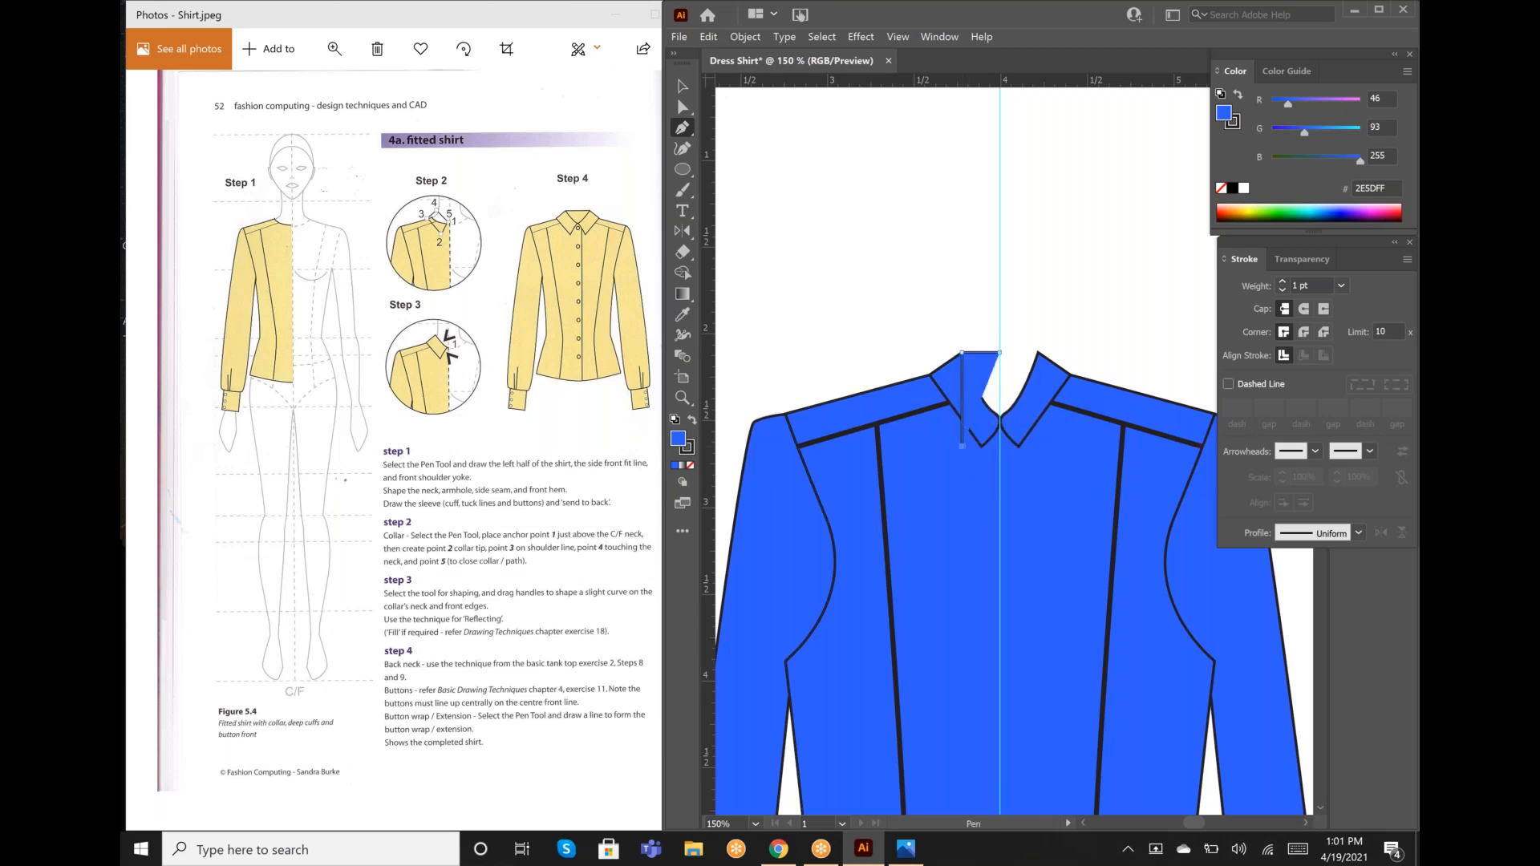
left_click(1043, 445)
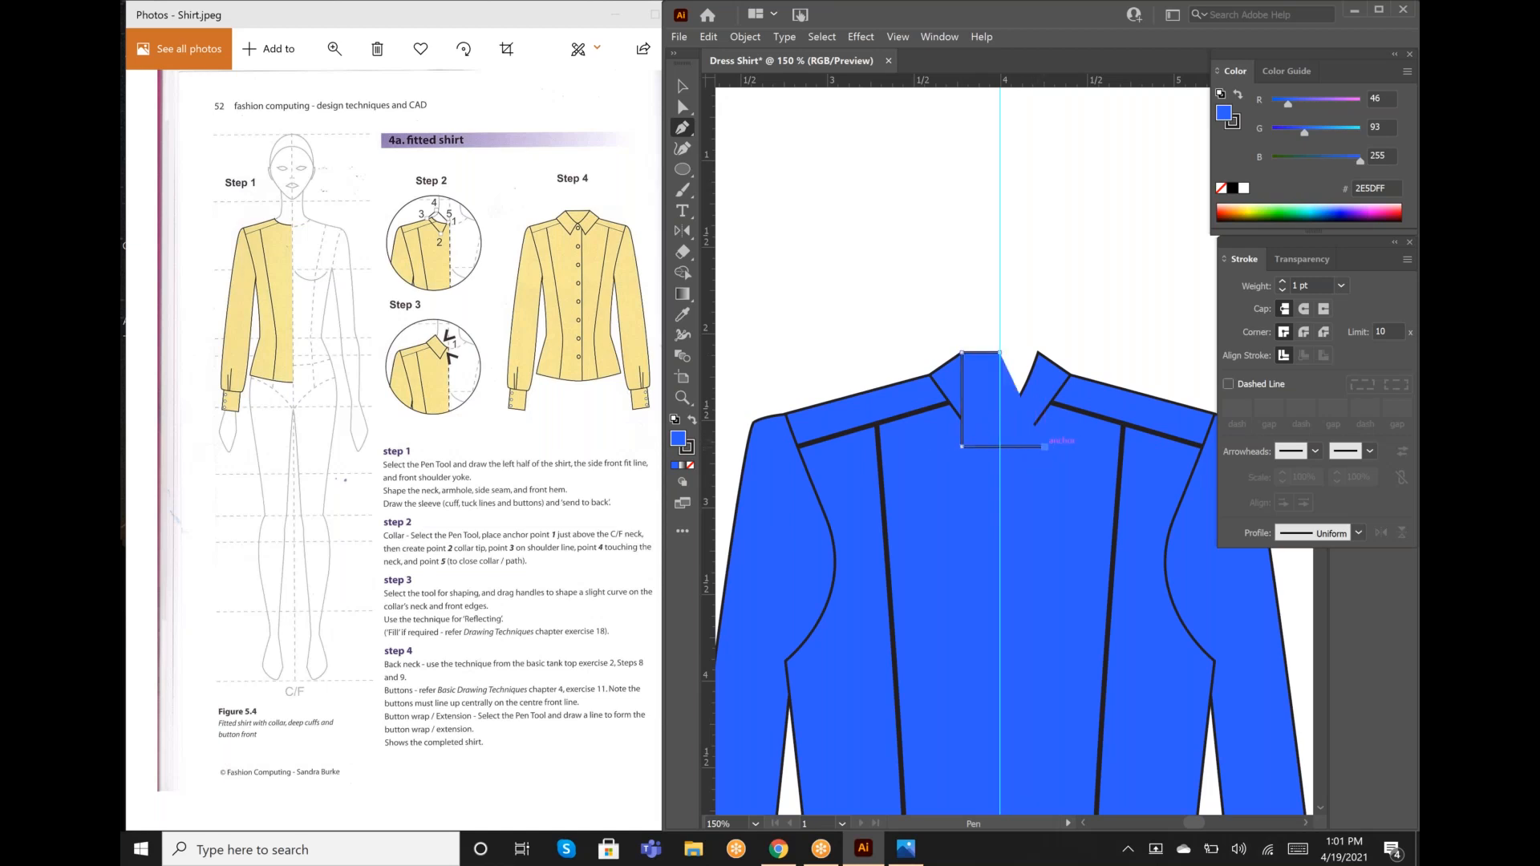
left_click(1041, 354)
left_click(999, 353)
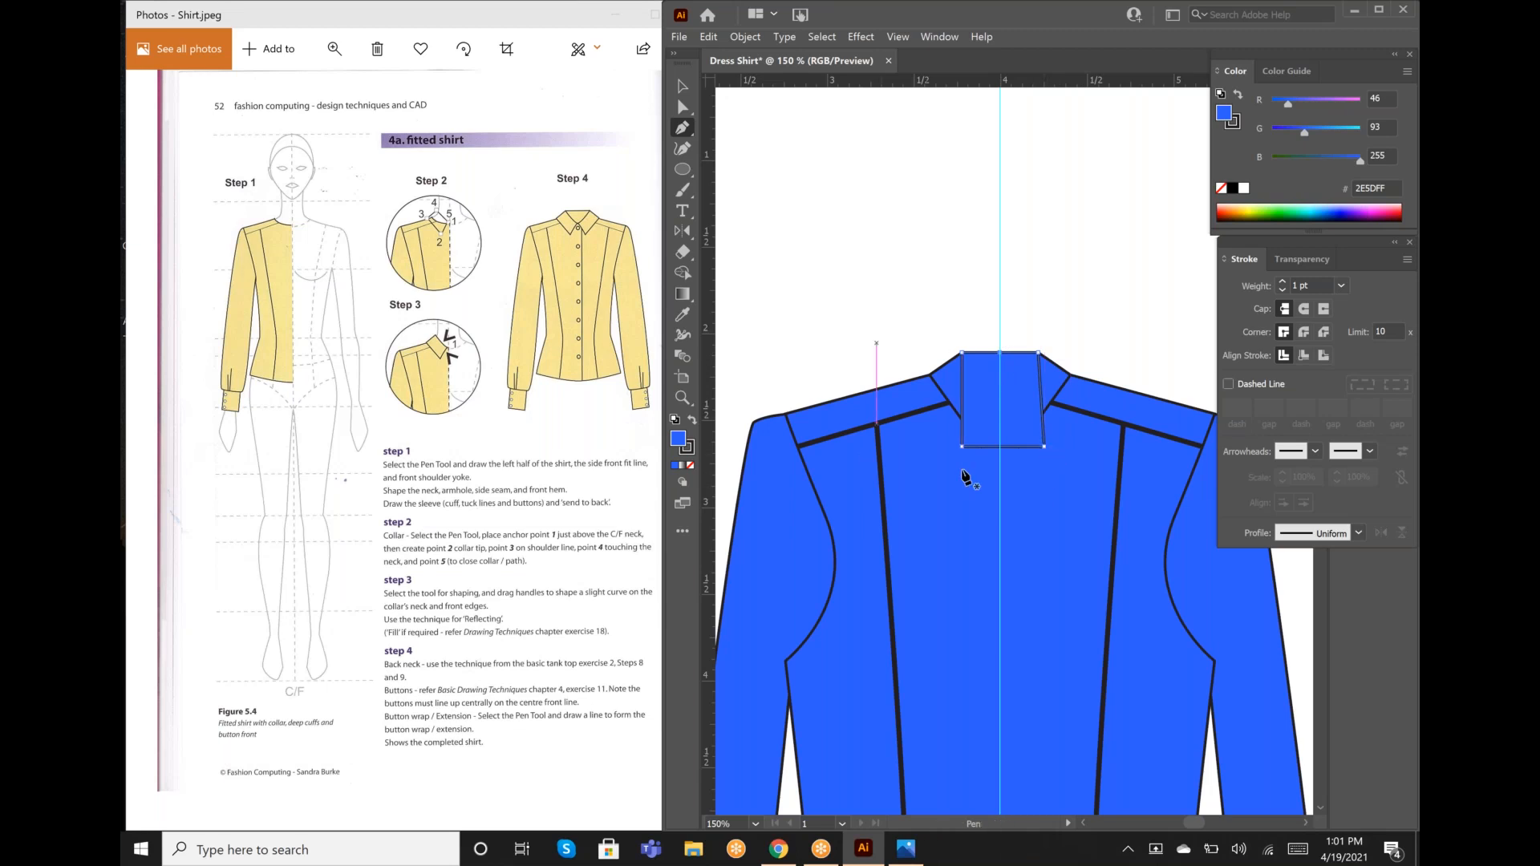
Step: Send the back neck shape behind the shirt and collar, and deselect it
left_click(677, 100)
left_click(743, 38)
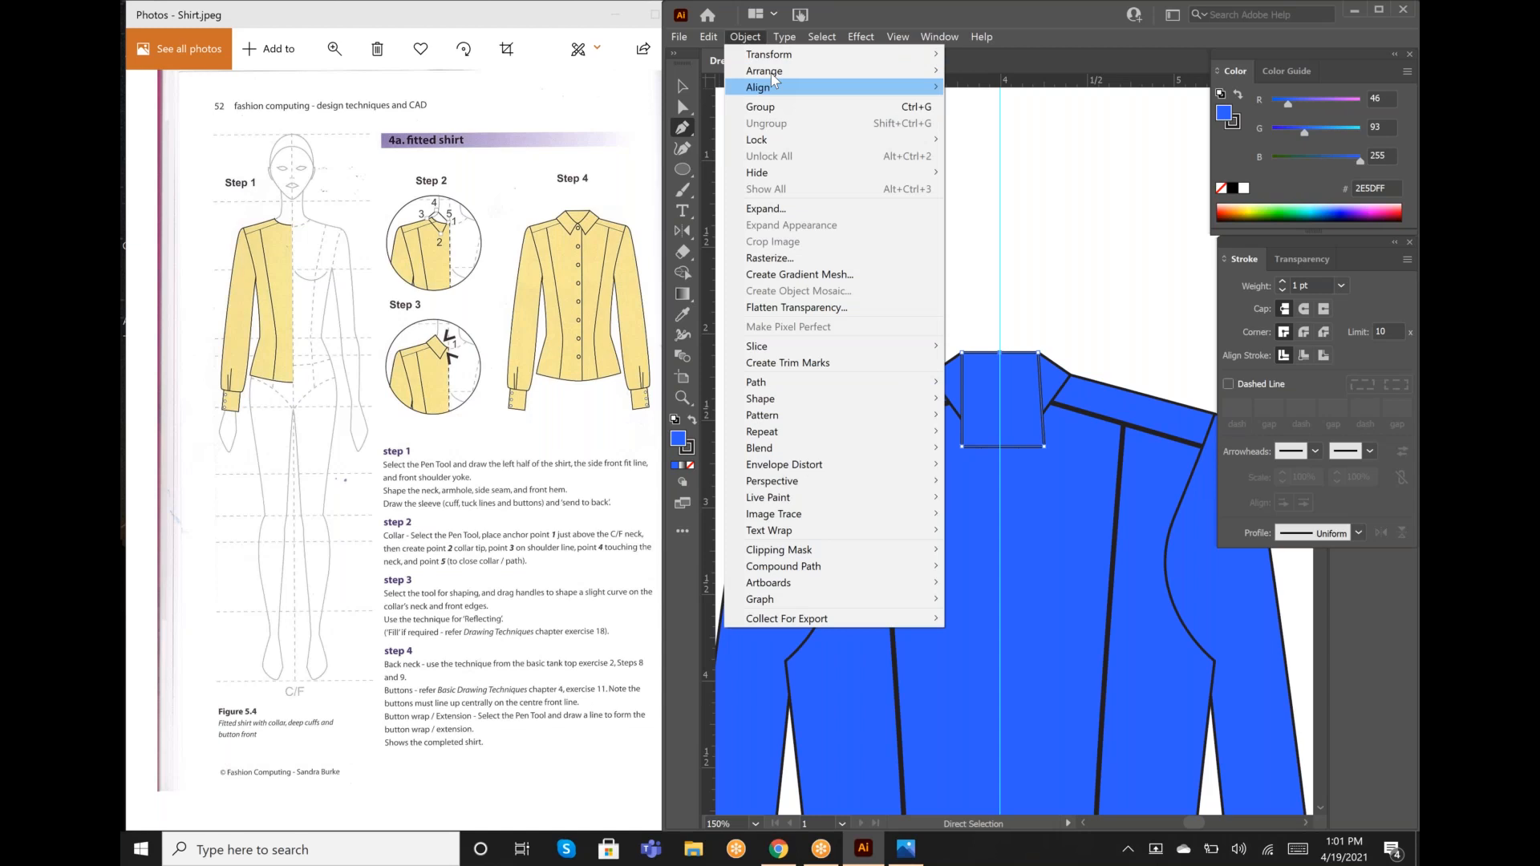
mouse_move(765, 71)
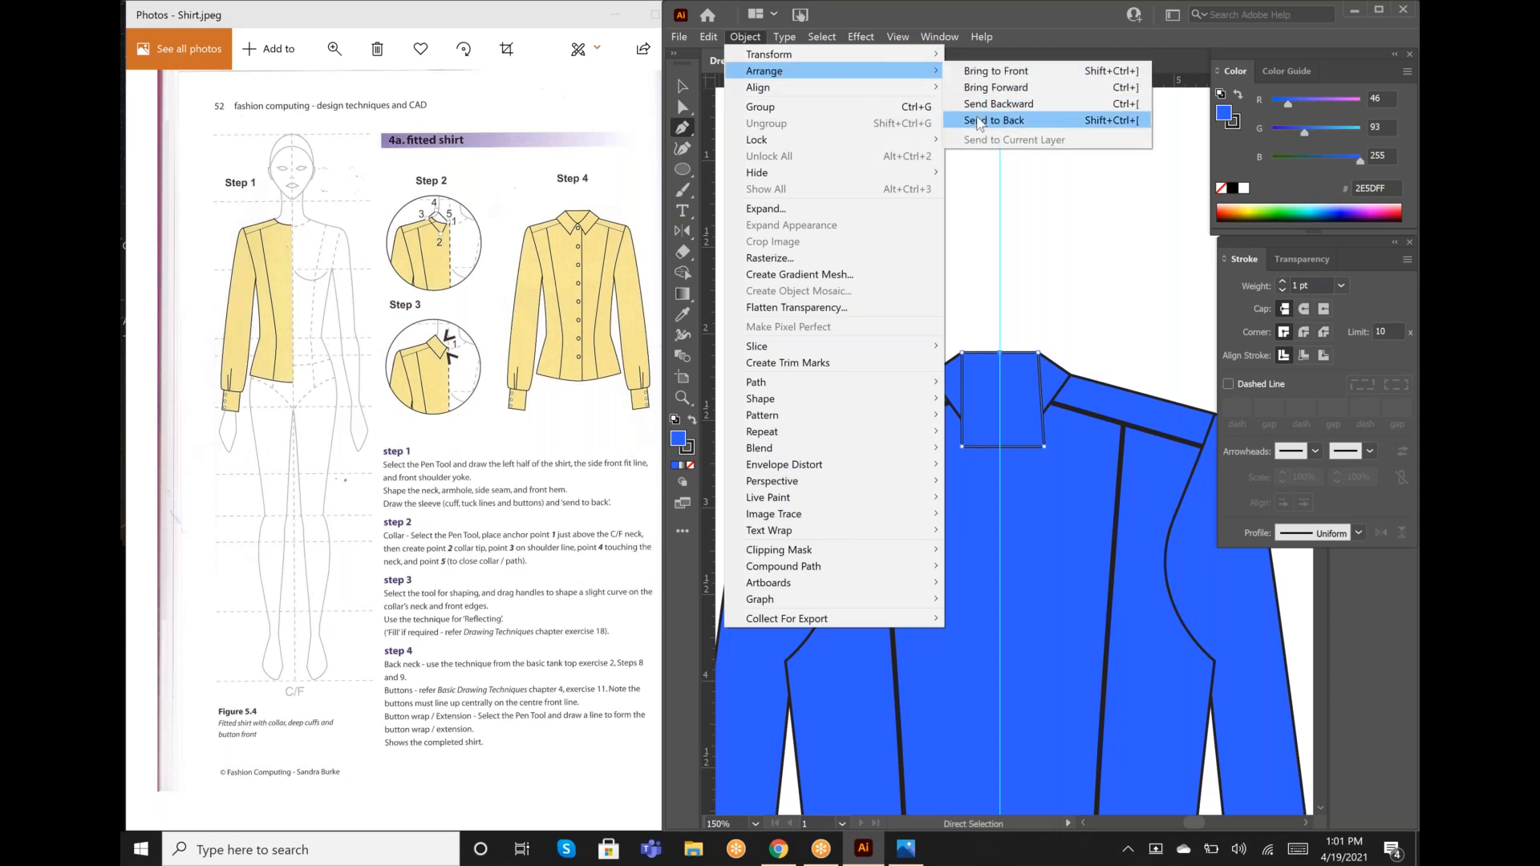
left_click(978, 122)
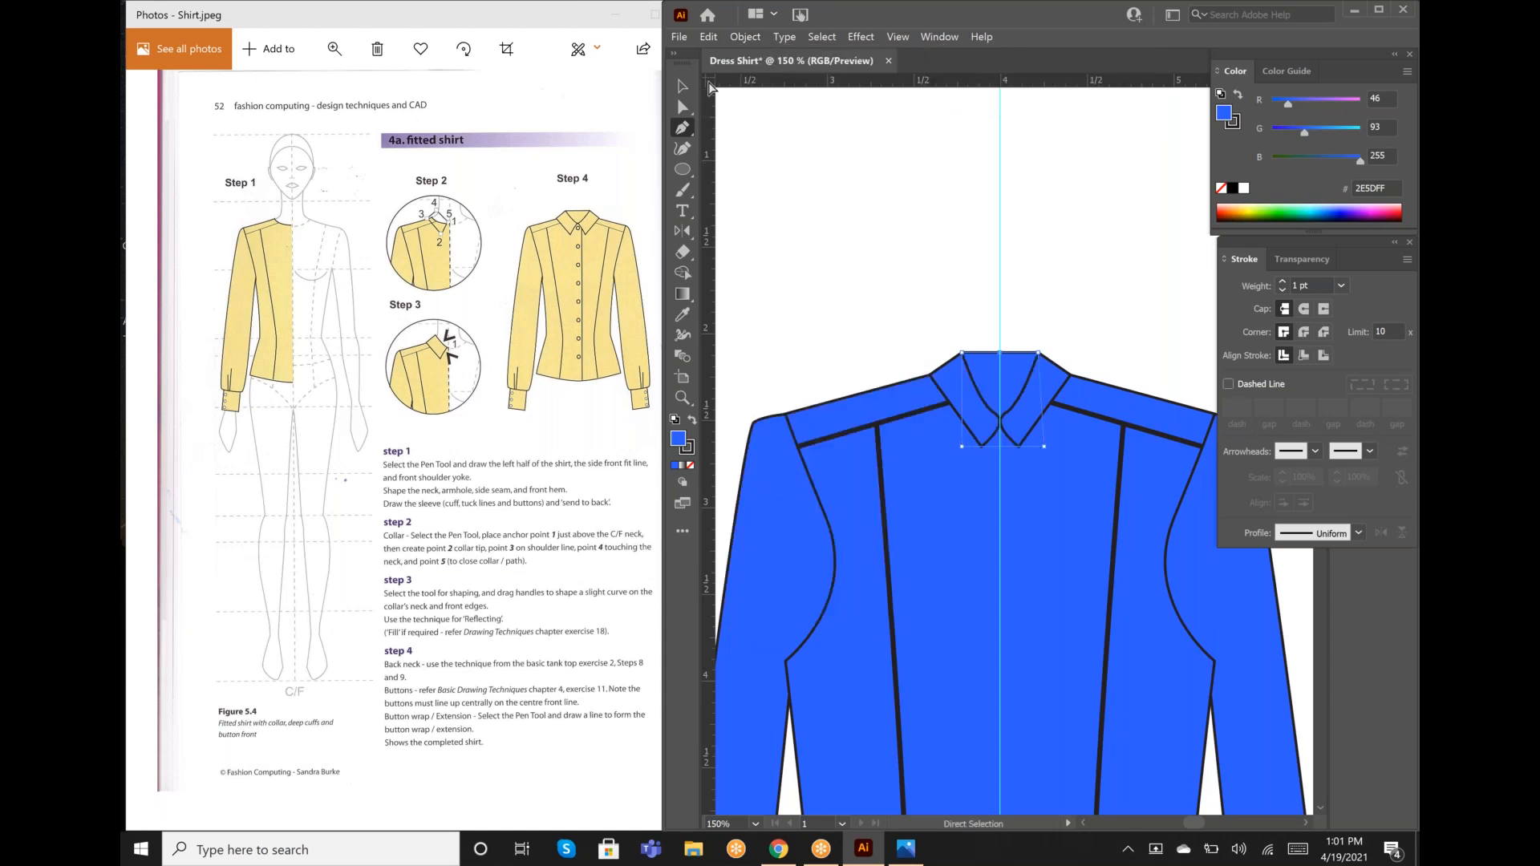
left_click(682, 85)
left_click(770, 205)
Step: Draw the button wrap as an unfilled straight Pen line from the collar tip beside the centre front down to the hem, and deselect it
left_click(682, 397)
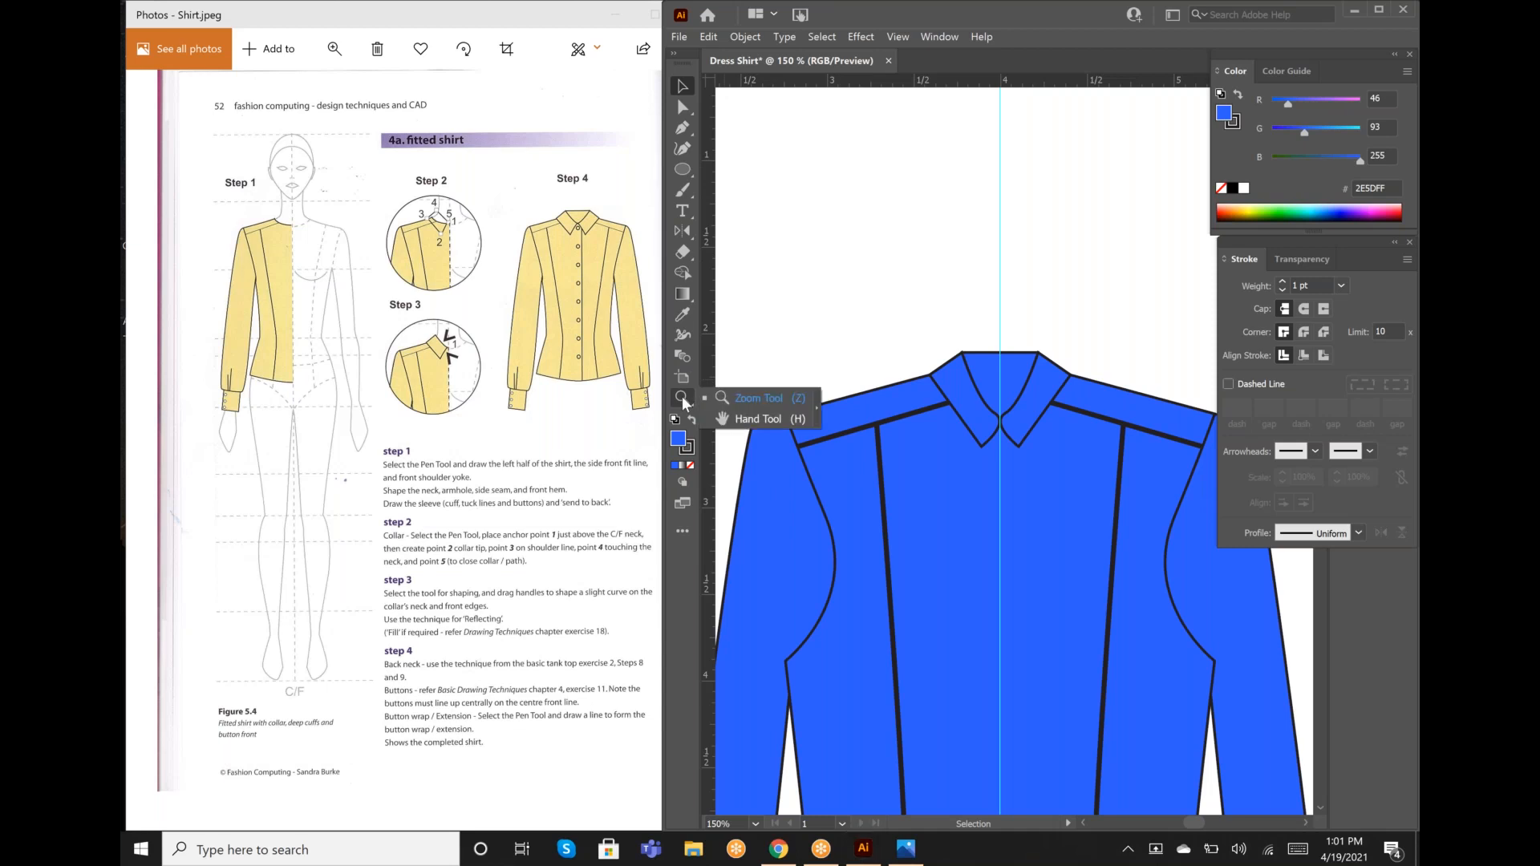
left_click(839, 343)
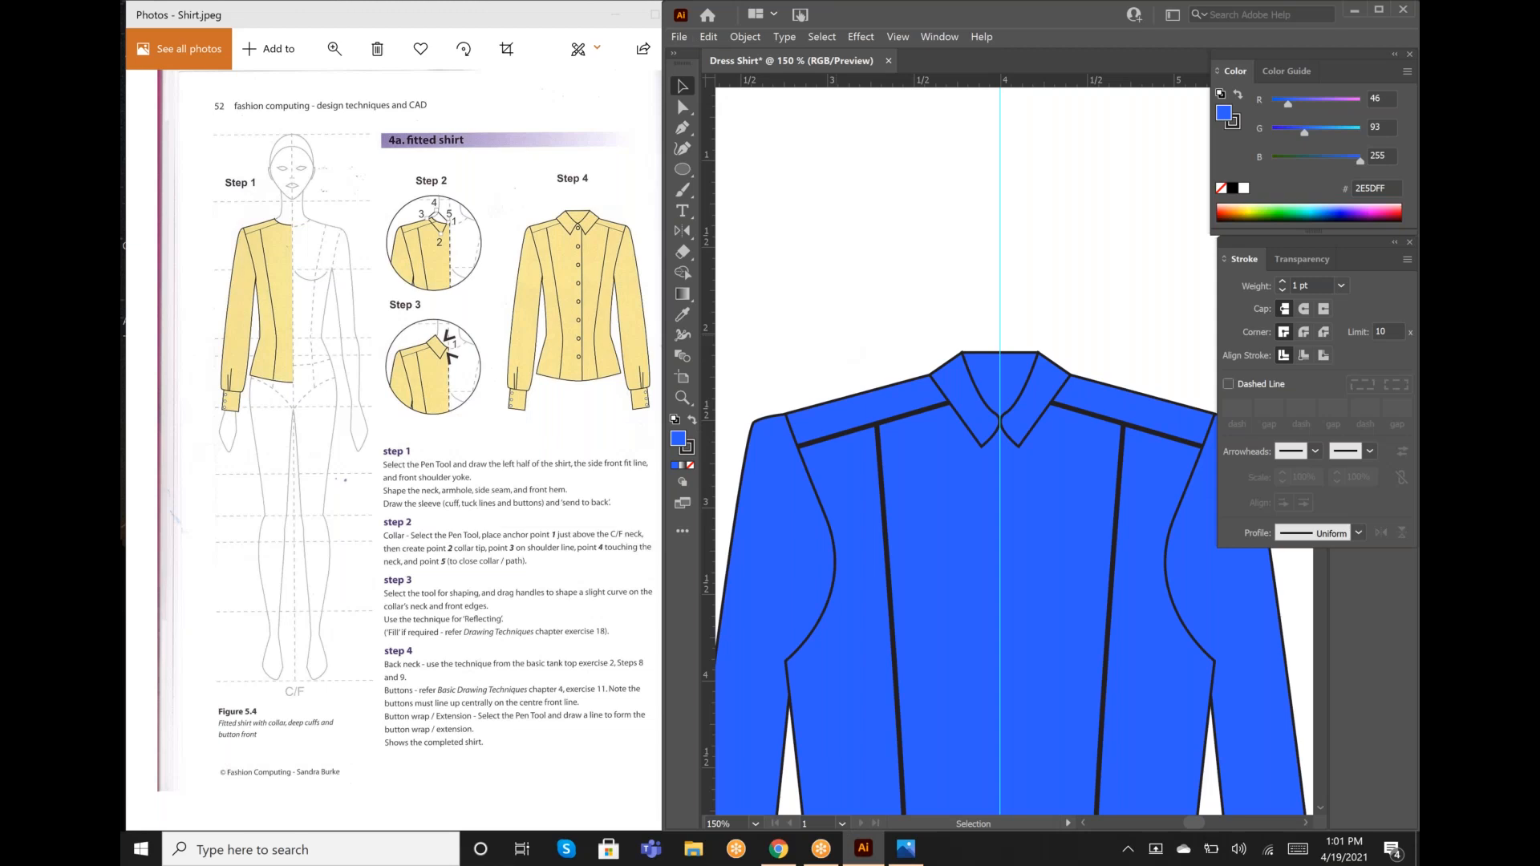
left_click(683, 398)
key("ctrl+minus")
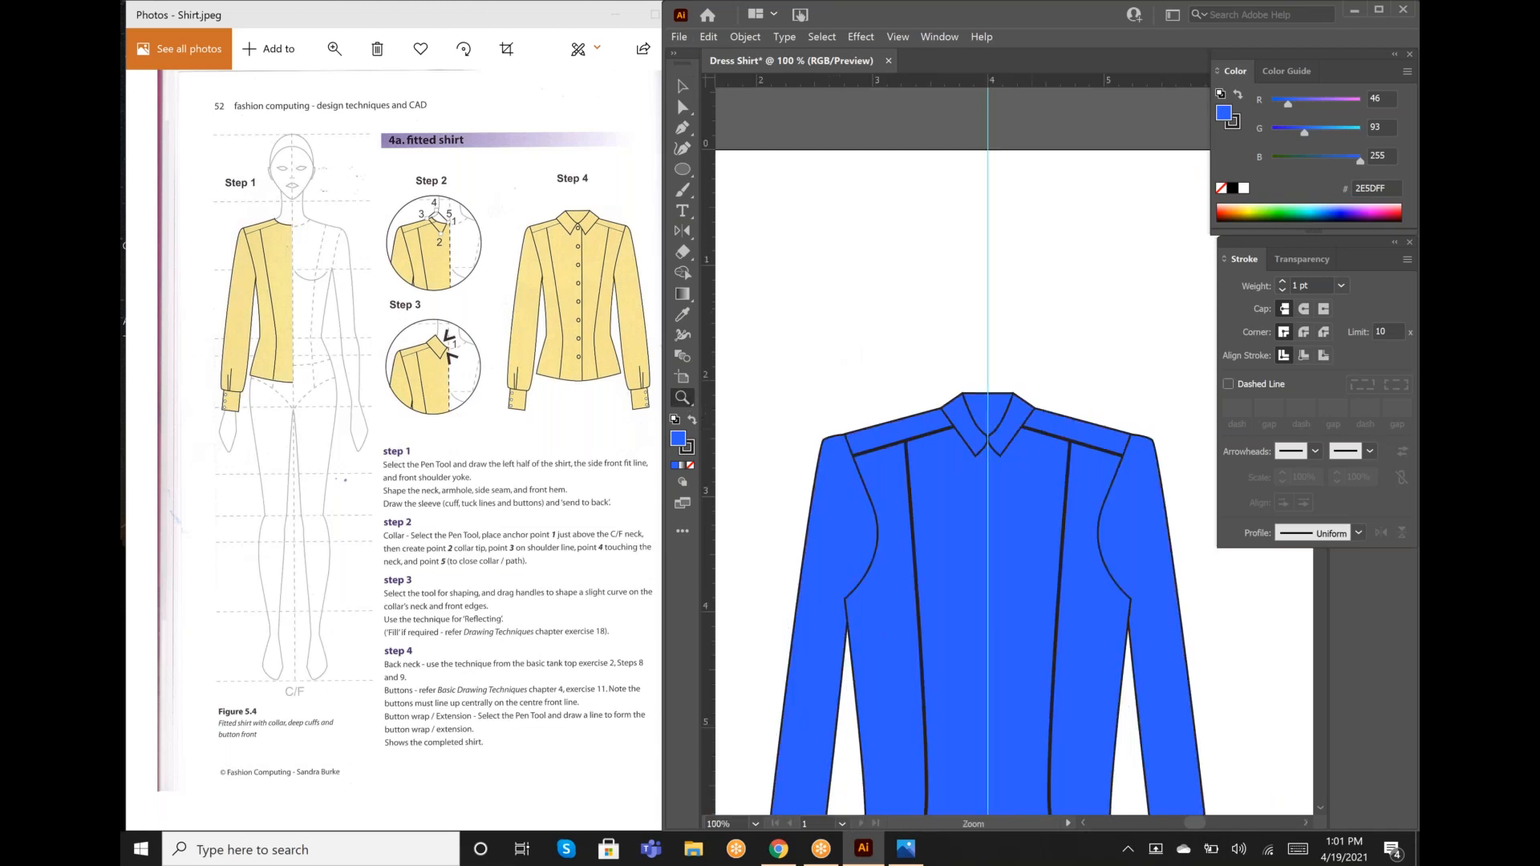
scroll(962, 449, "down", 5)
scroll(962, 449, "up", 3)
scroll(963, 449, "down", 1)
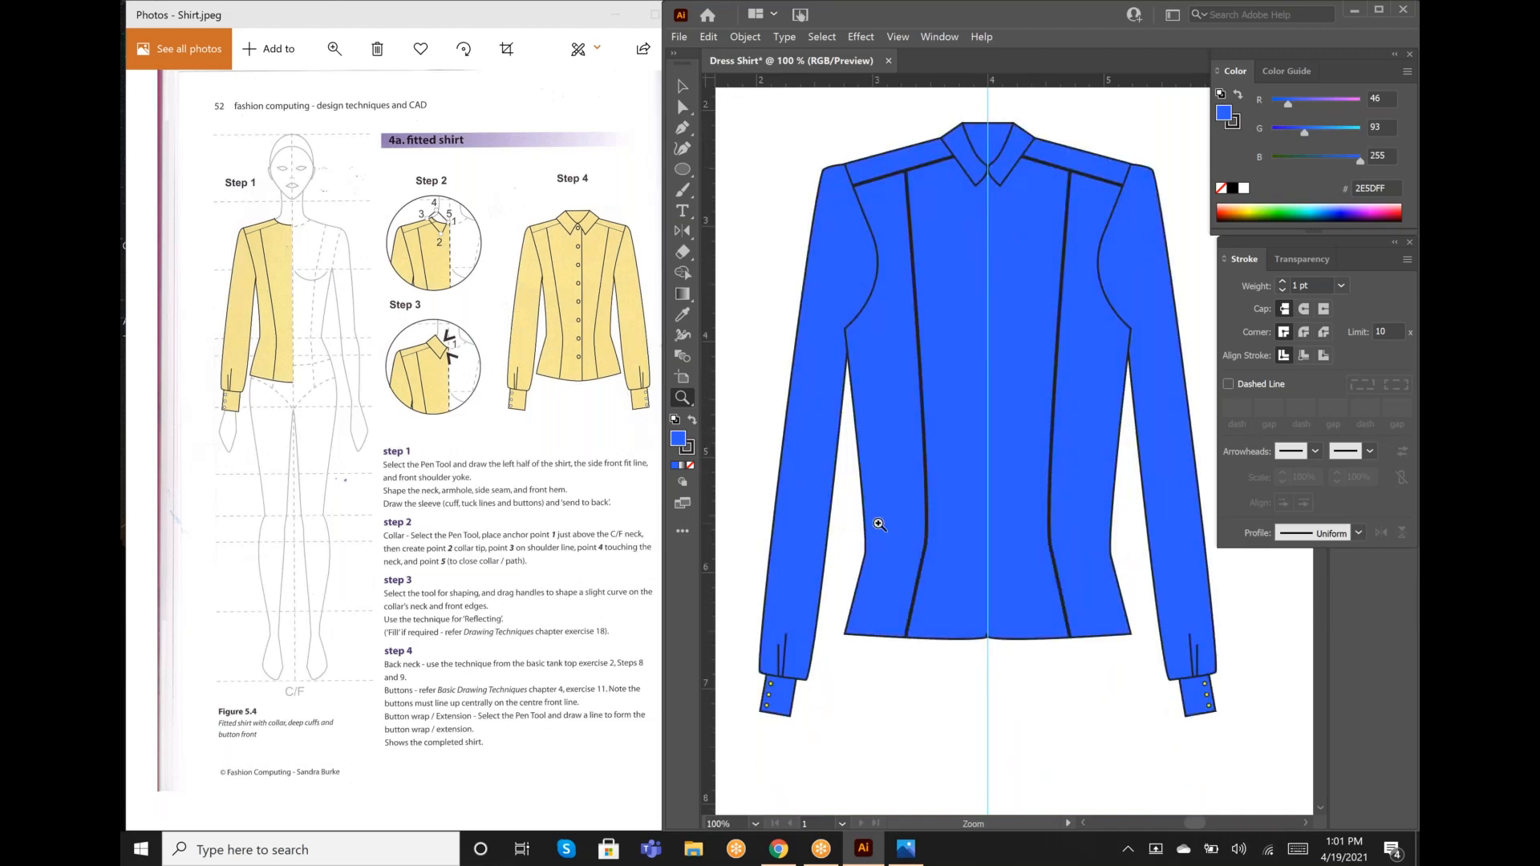
left_click(683, 127)
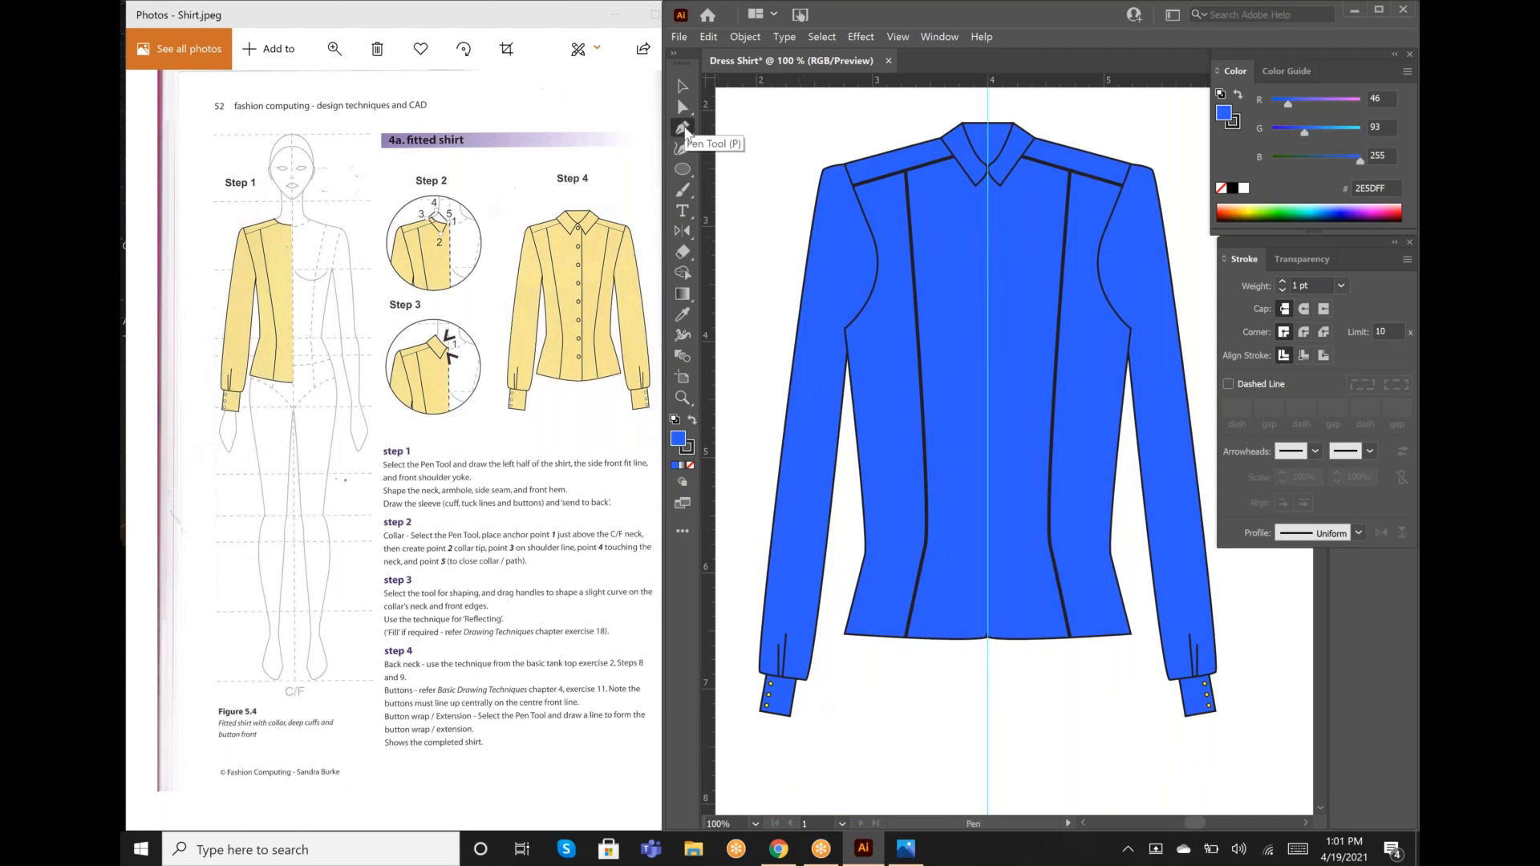
left_click(689, 464)
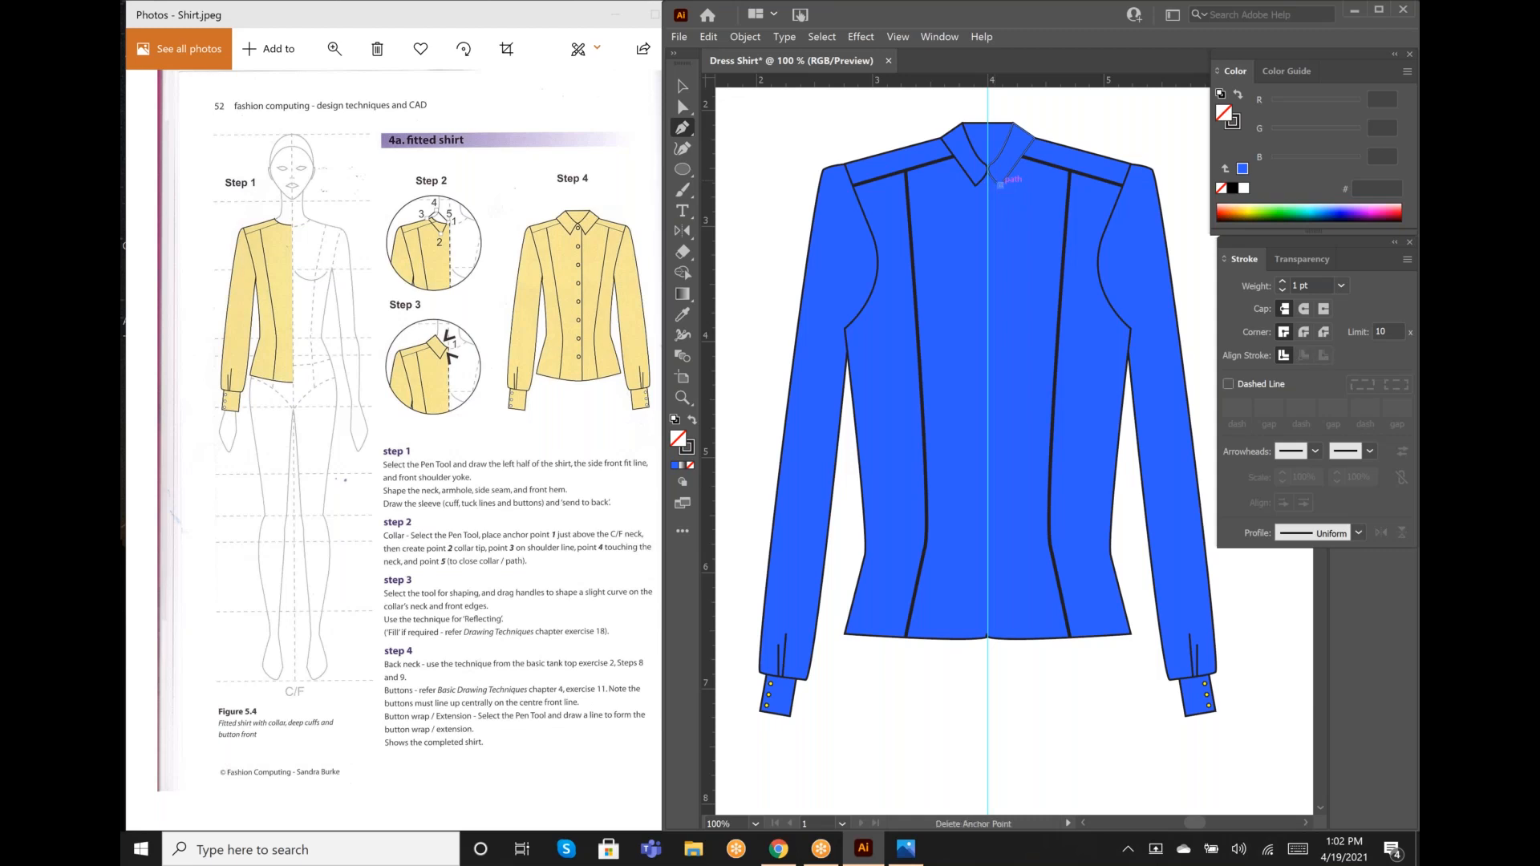
left_click(999, 184)
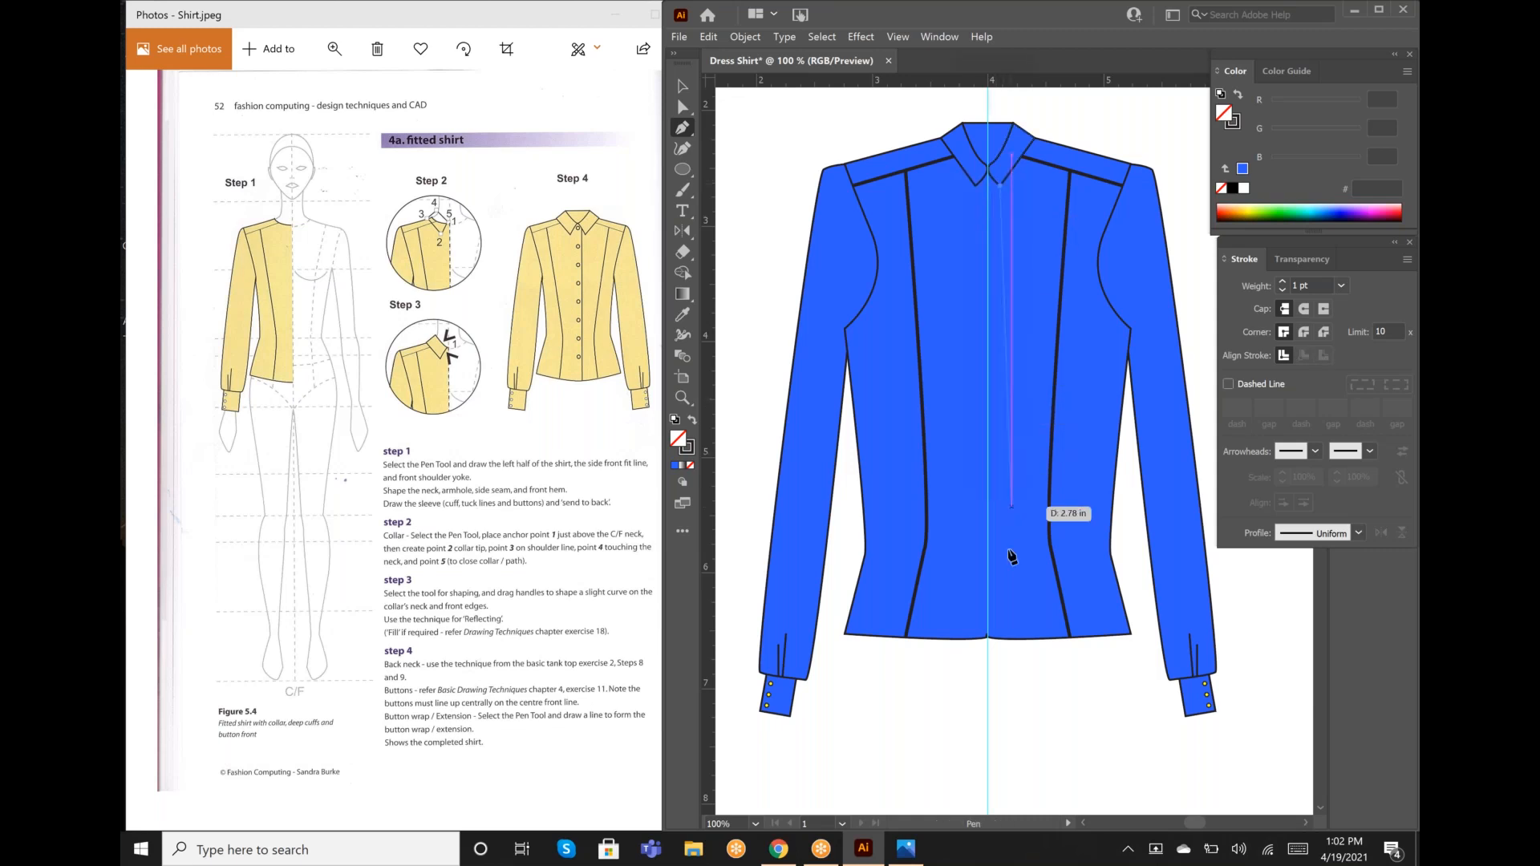
left_click(1004, 640)
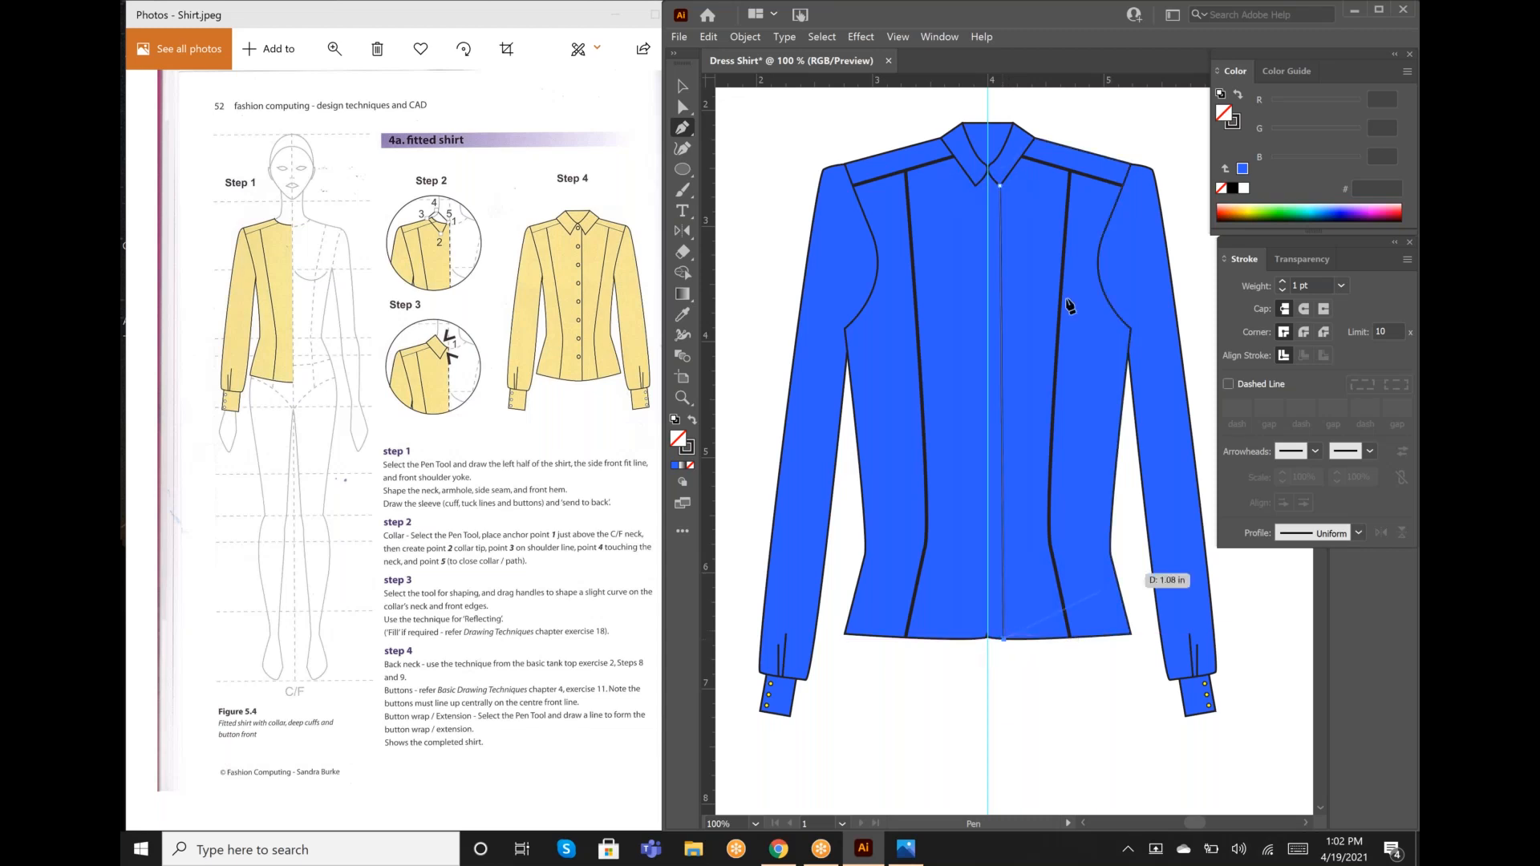
left_click(684, 88)
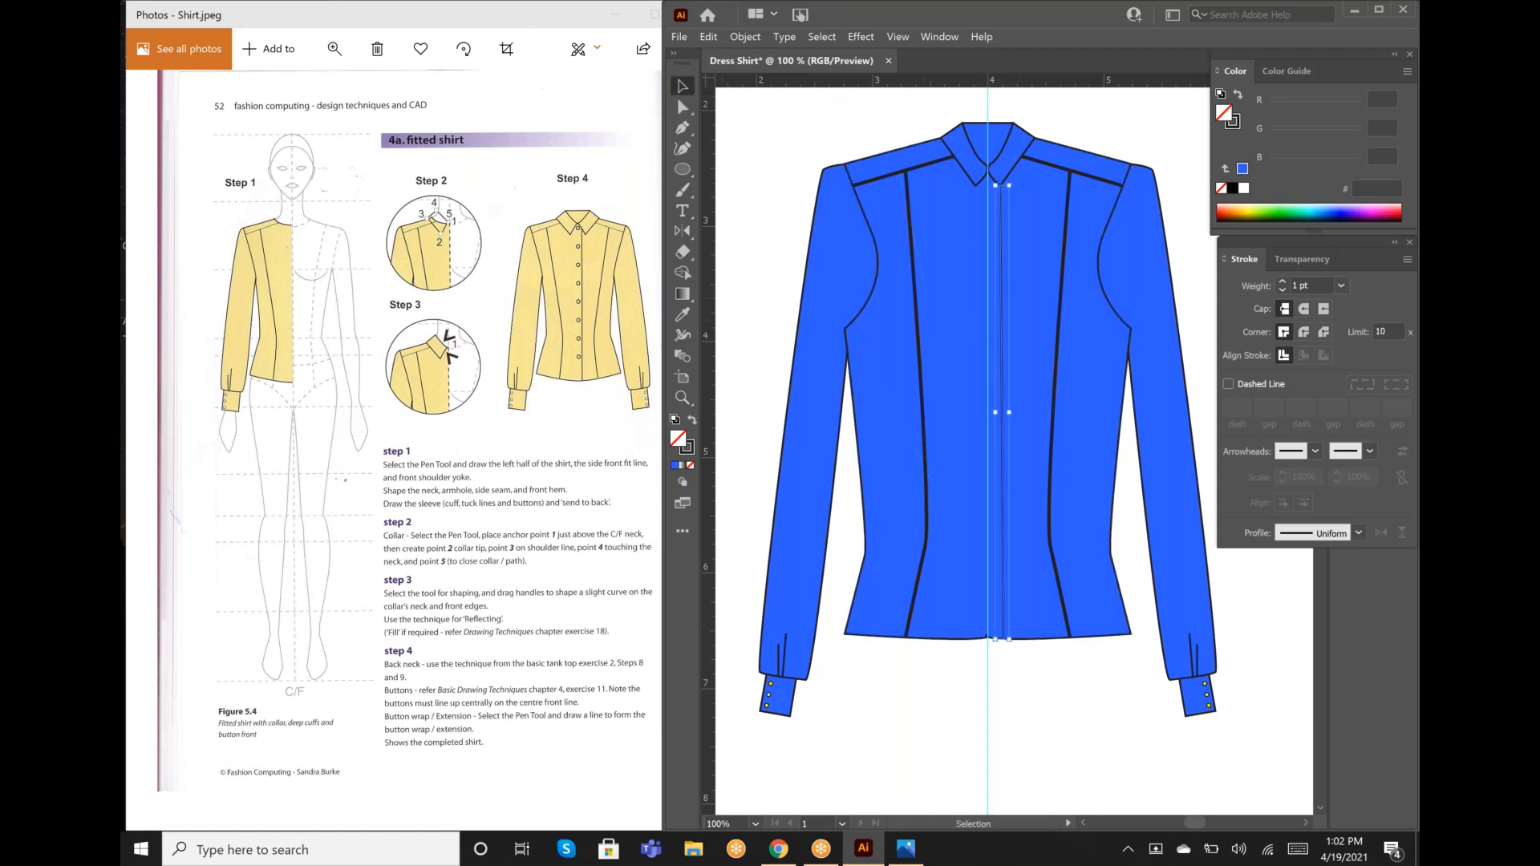
left_click(770, 144)
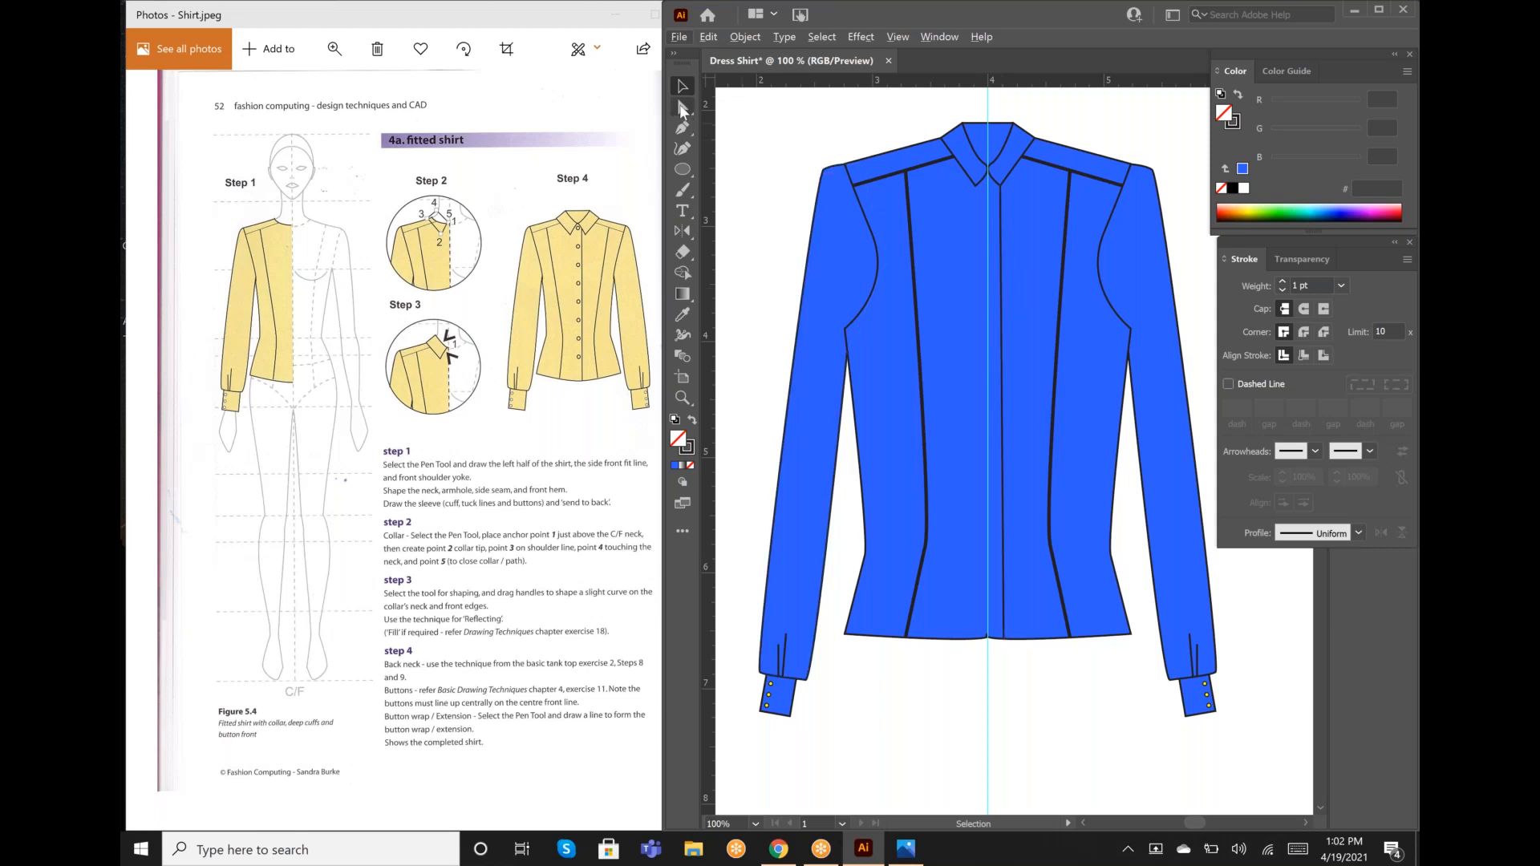
Step: Move the button wrap line slightly closer to the centre front guide with the Direct Selection tool
left_click(683, 106)
left_click(1003, 290)
left_click_drag(1004, 291, 994, 291)
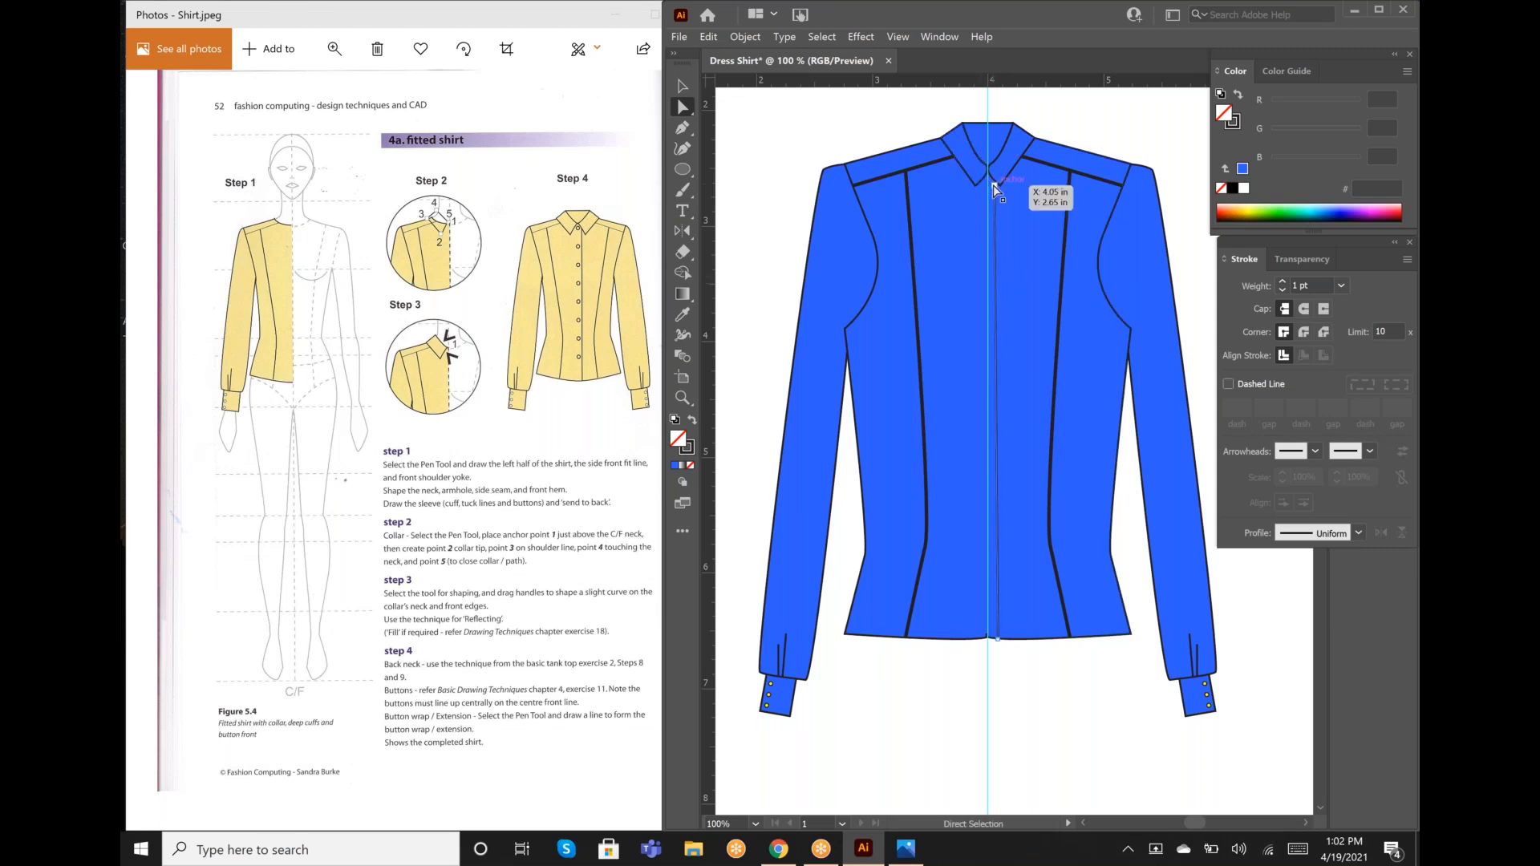
Step: Undo the last move of the button wrap line towards the centre front guide
left_click(683, 129)
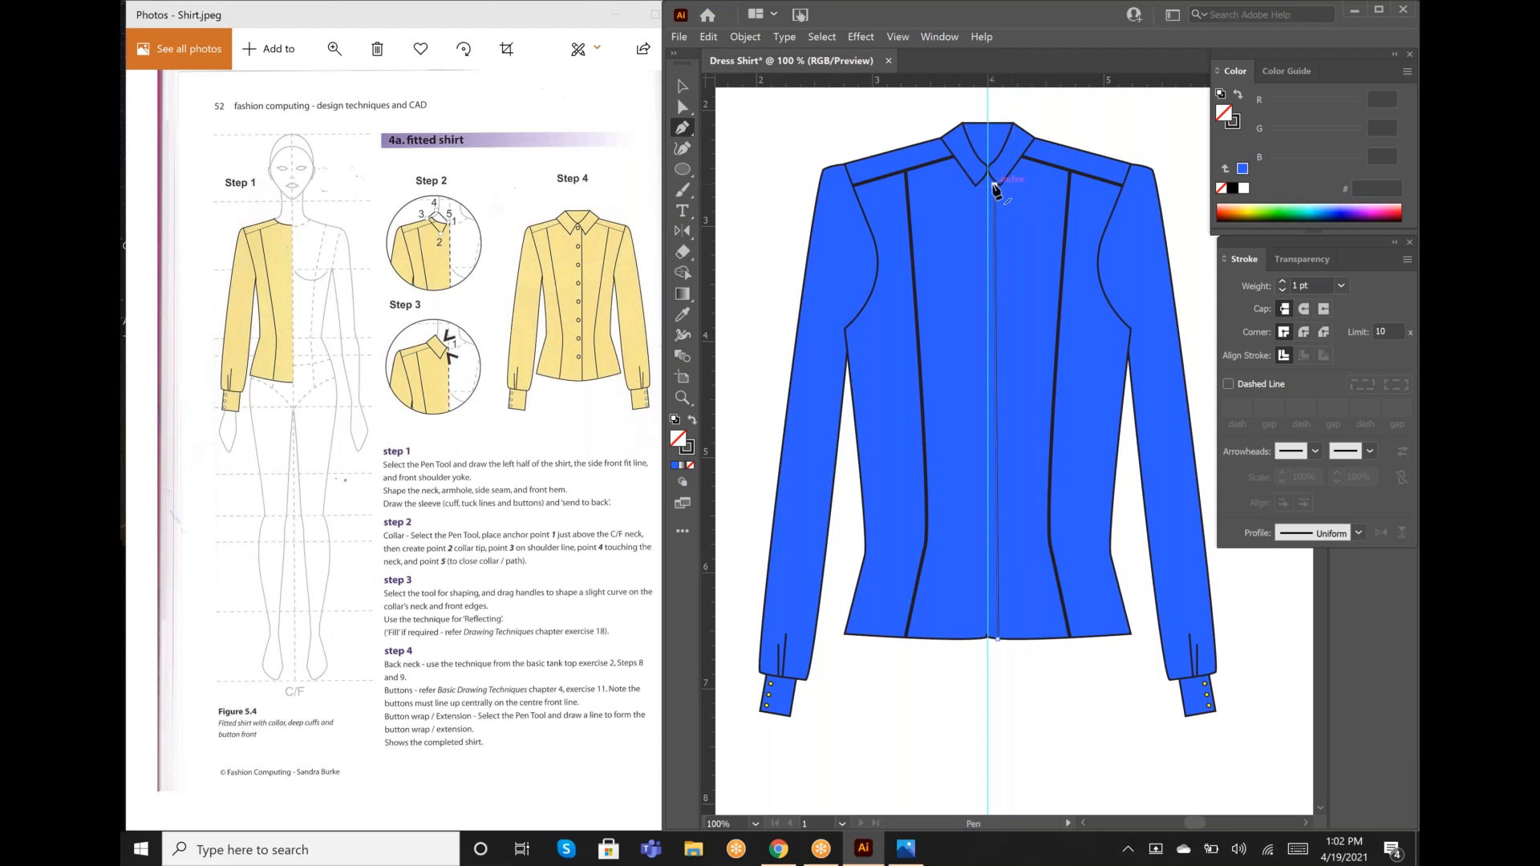
key("ctrl")
scroll(995, 185, "left", 1)
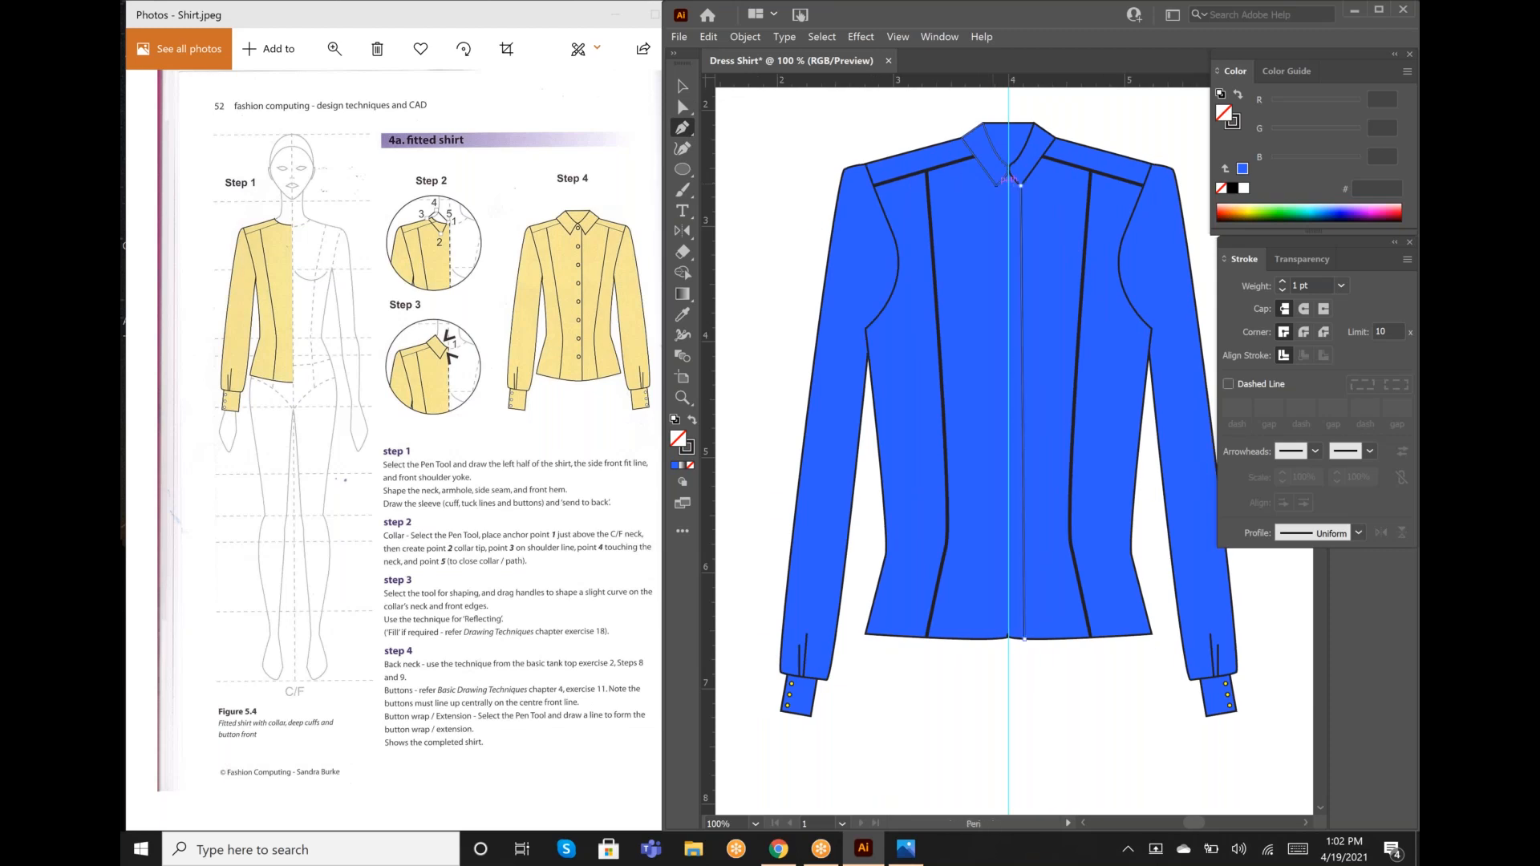
left_click(998, 190)
left_click(1018, 311)
Step: Try shifting the whole button wrap line closer to the centre front guide with the Direct Selection tool
left_click(681, 104)
left_click_drag(1022, 335, 1014, 340)
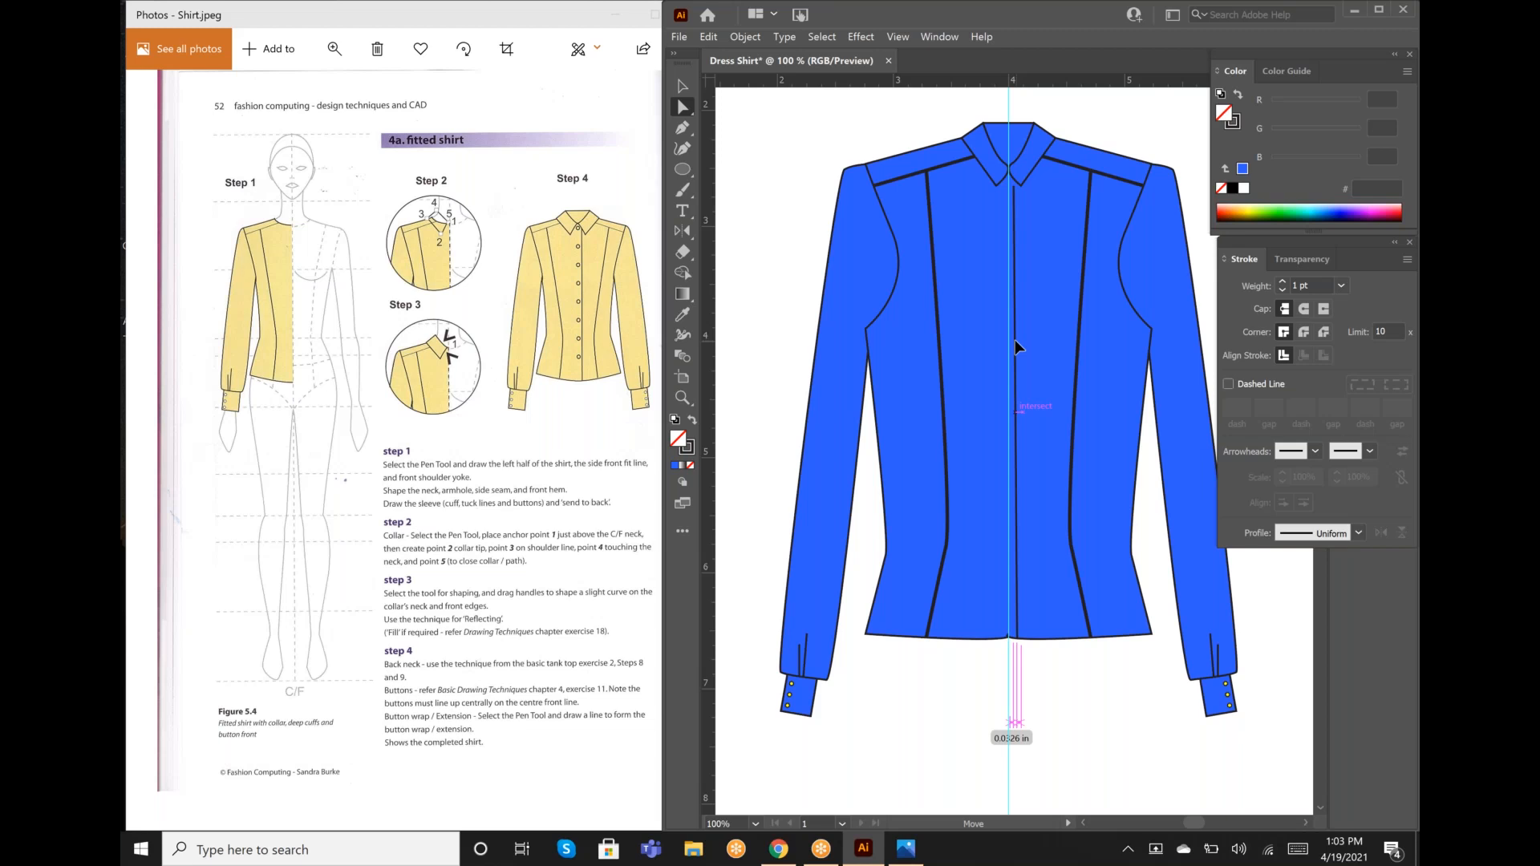
left_click_drag(1014, 339, 1013, 339)
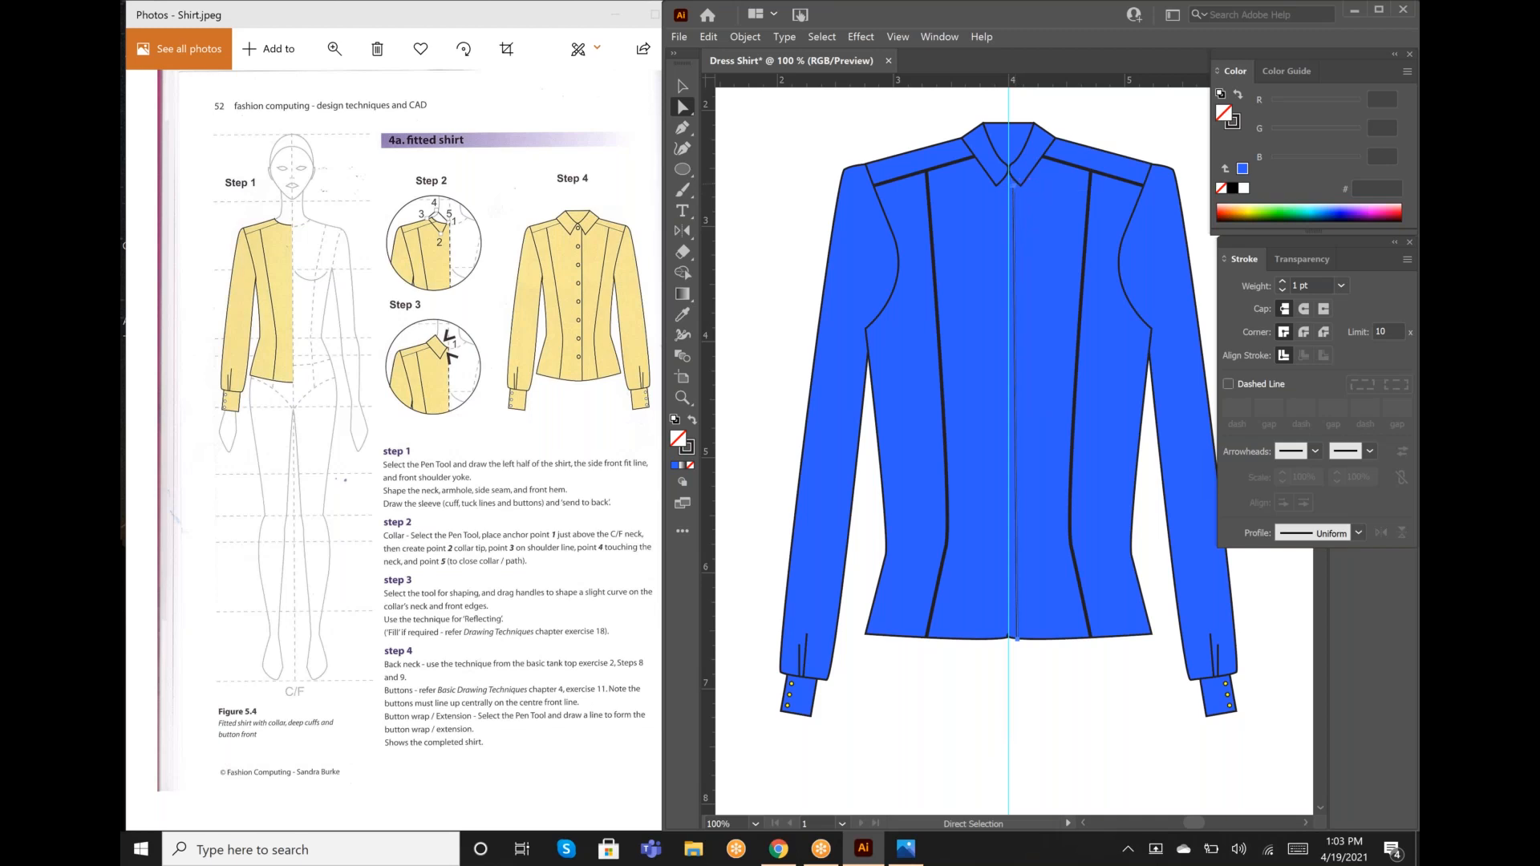
Step: Try to continue the button wrap line from its upper anchor with the Pen tool, and deselect it
left_click(681, 126)
key("ctrl")
left_click(1013, 183)
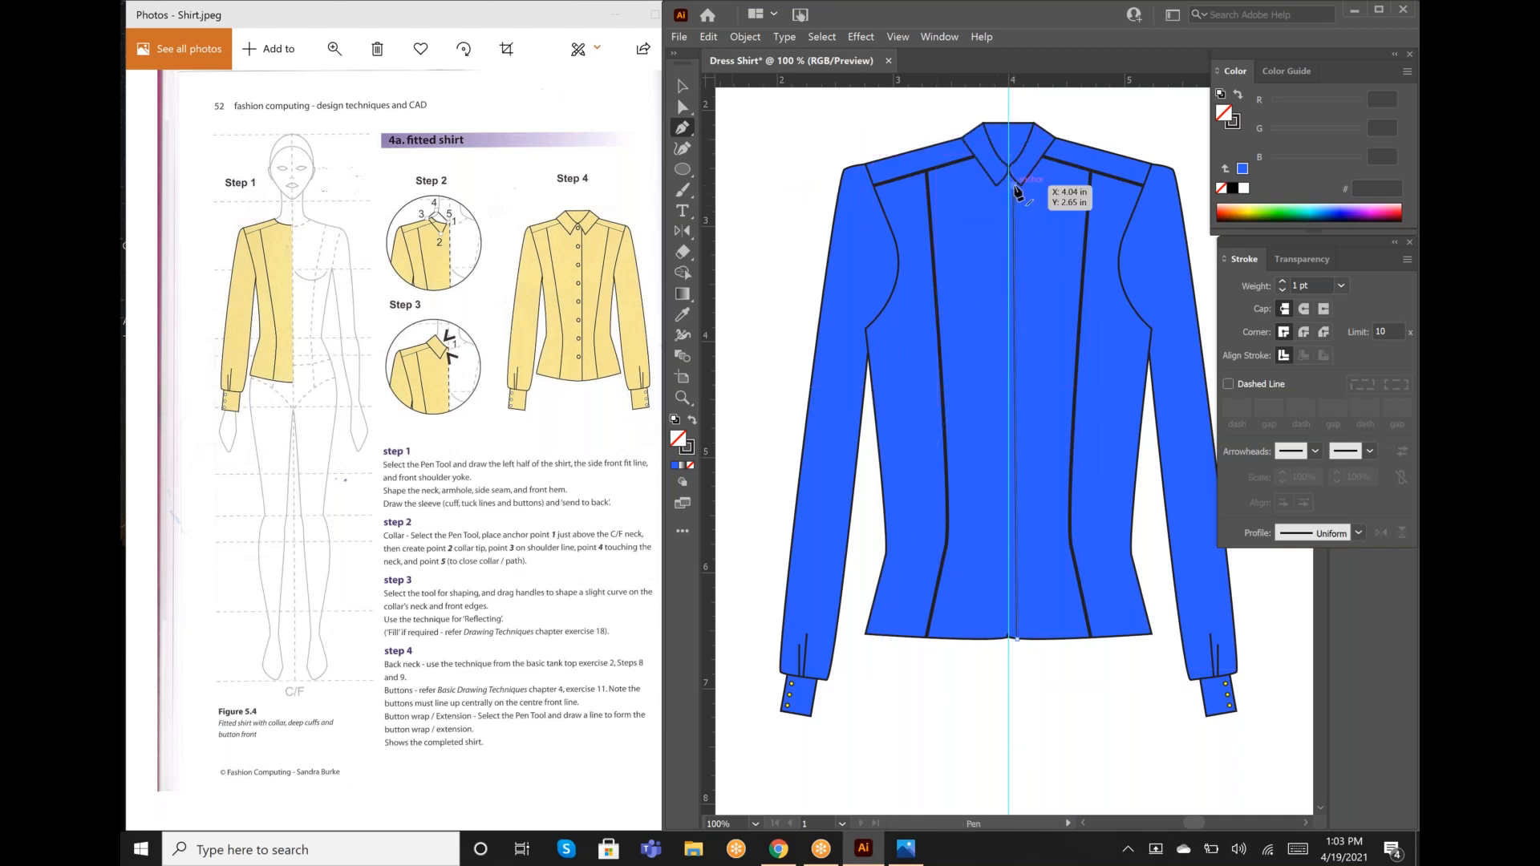
left_click(1014, 183)
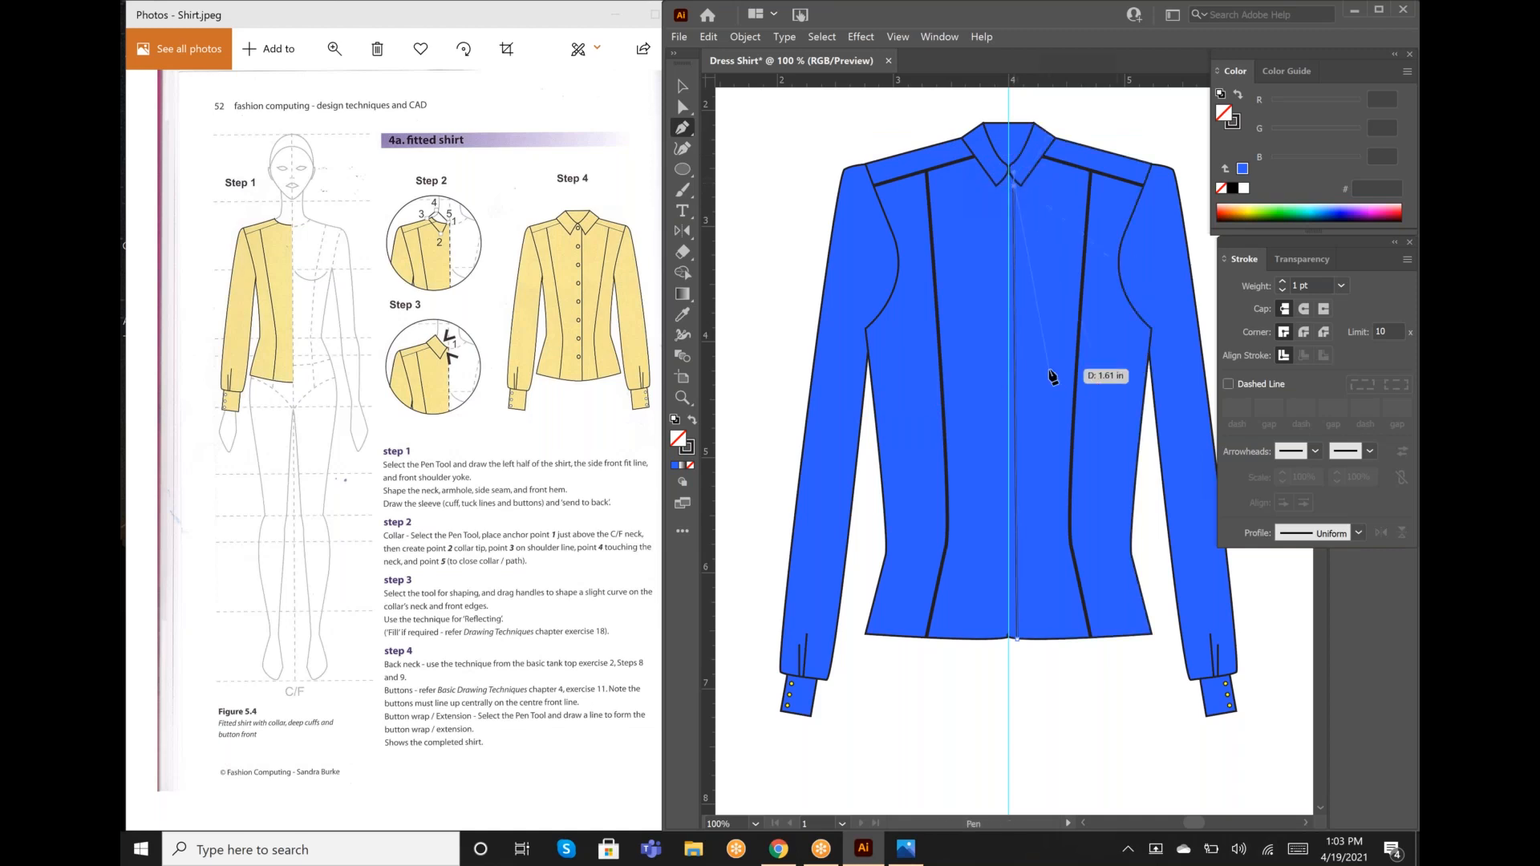
left_click(683, 89)
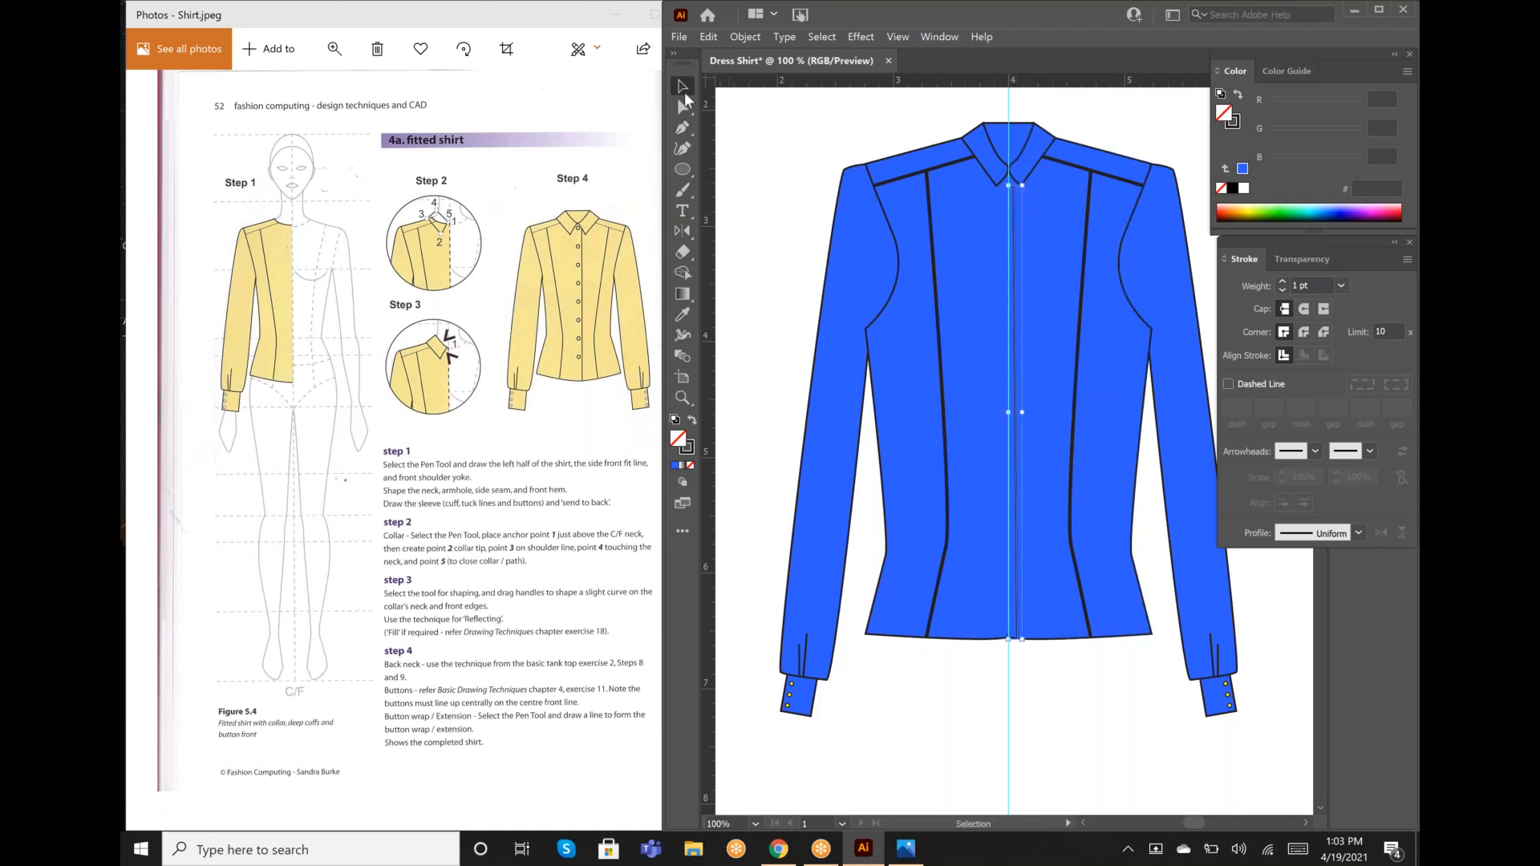
left_click(743, 141)
key("a")
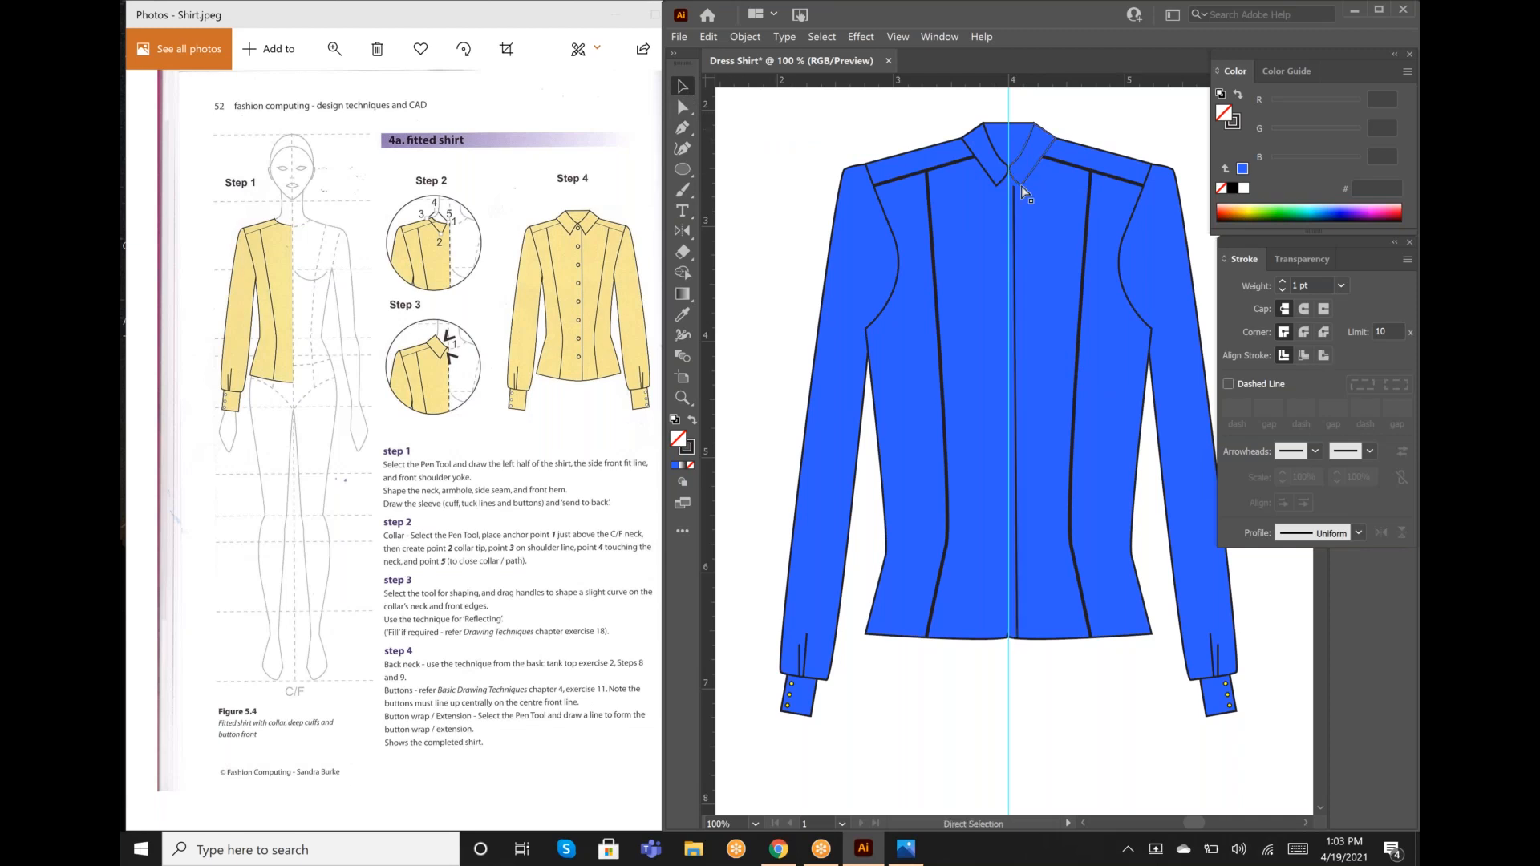
Step: Try to extend the upper end of the button wrap line up into the collar opening, and deselect it
left_click(684, 127)
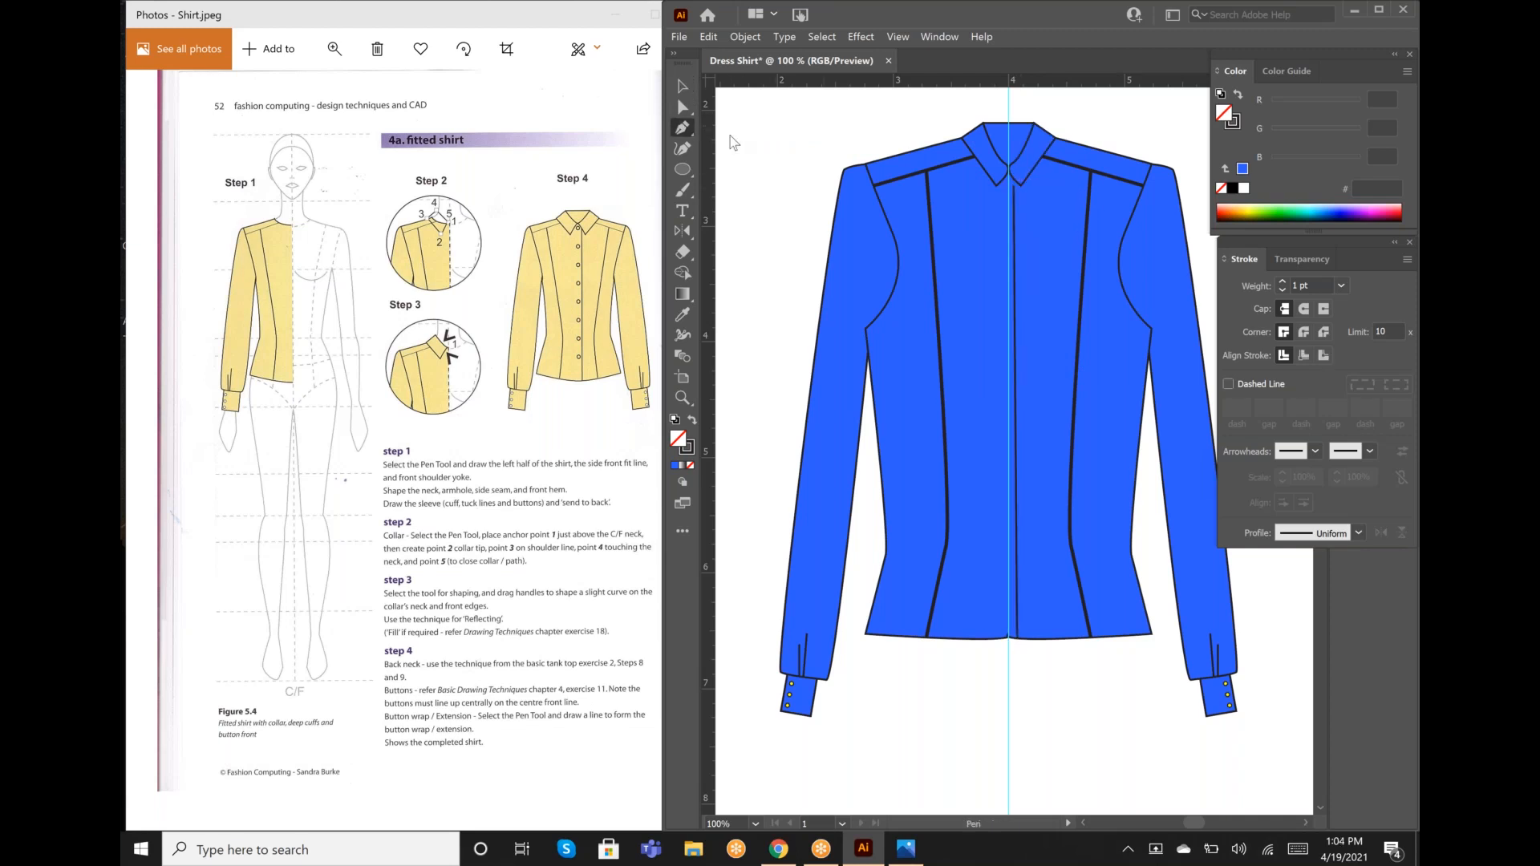
left_click(1014, 186, "ctrl")
left_click_drag(1014, 186, 1017, 175)
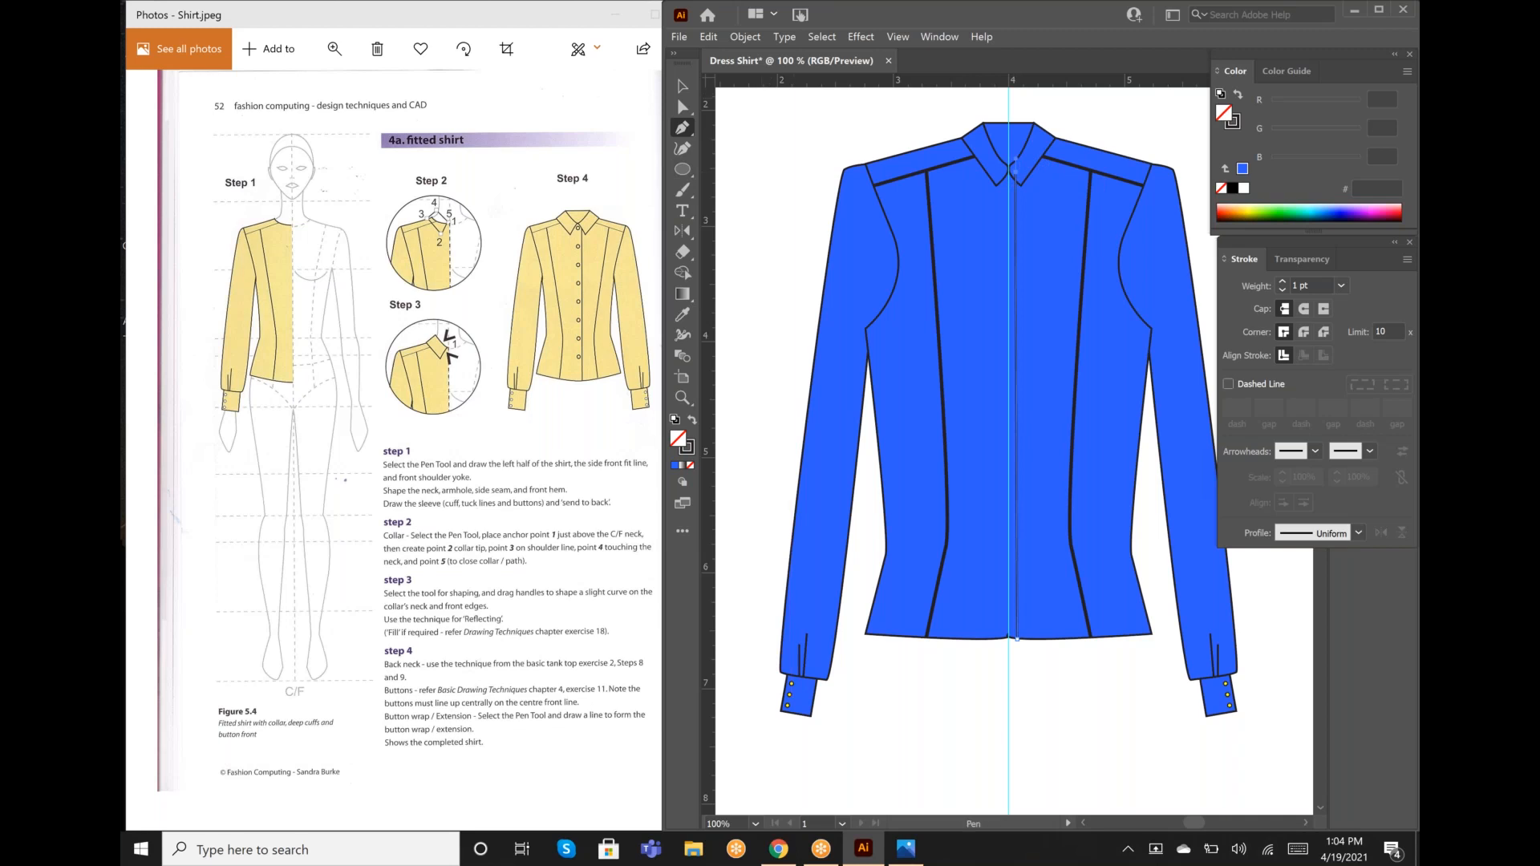
left_click(682, 85)
left_click(763, 198)
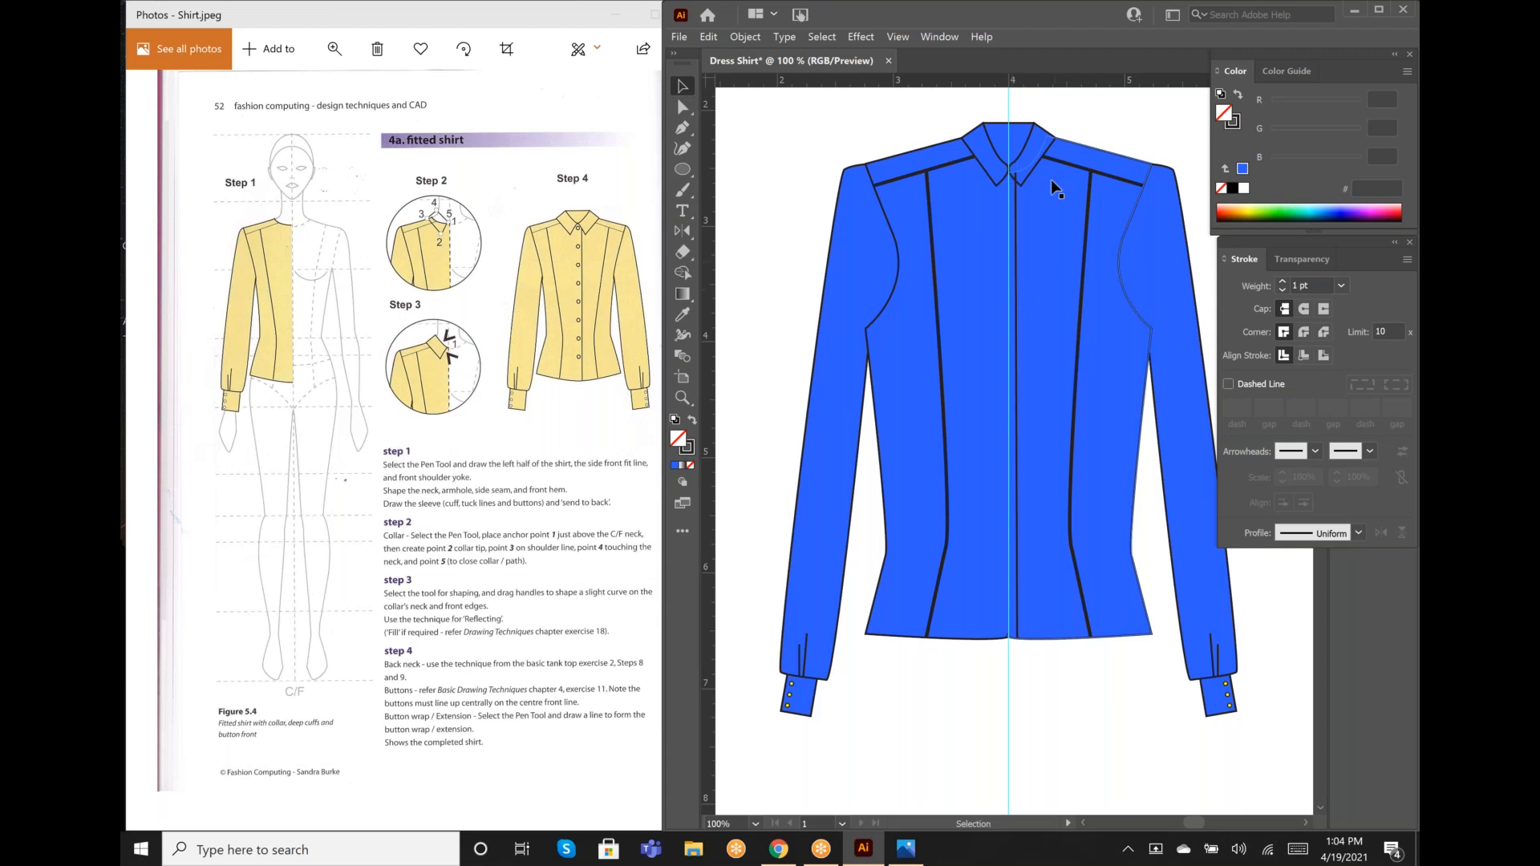
Step: Try to adjust the extended upper end of the button wrap line beside the collar tip
key("a")
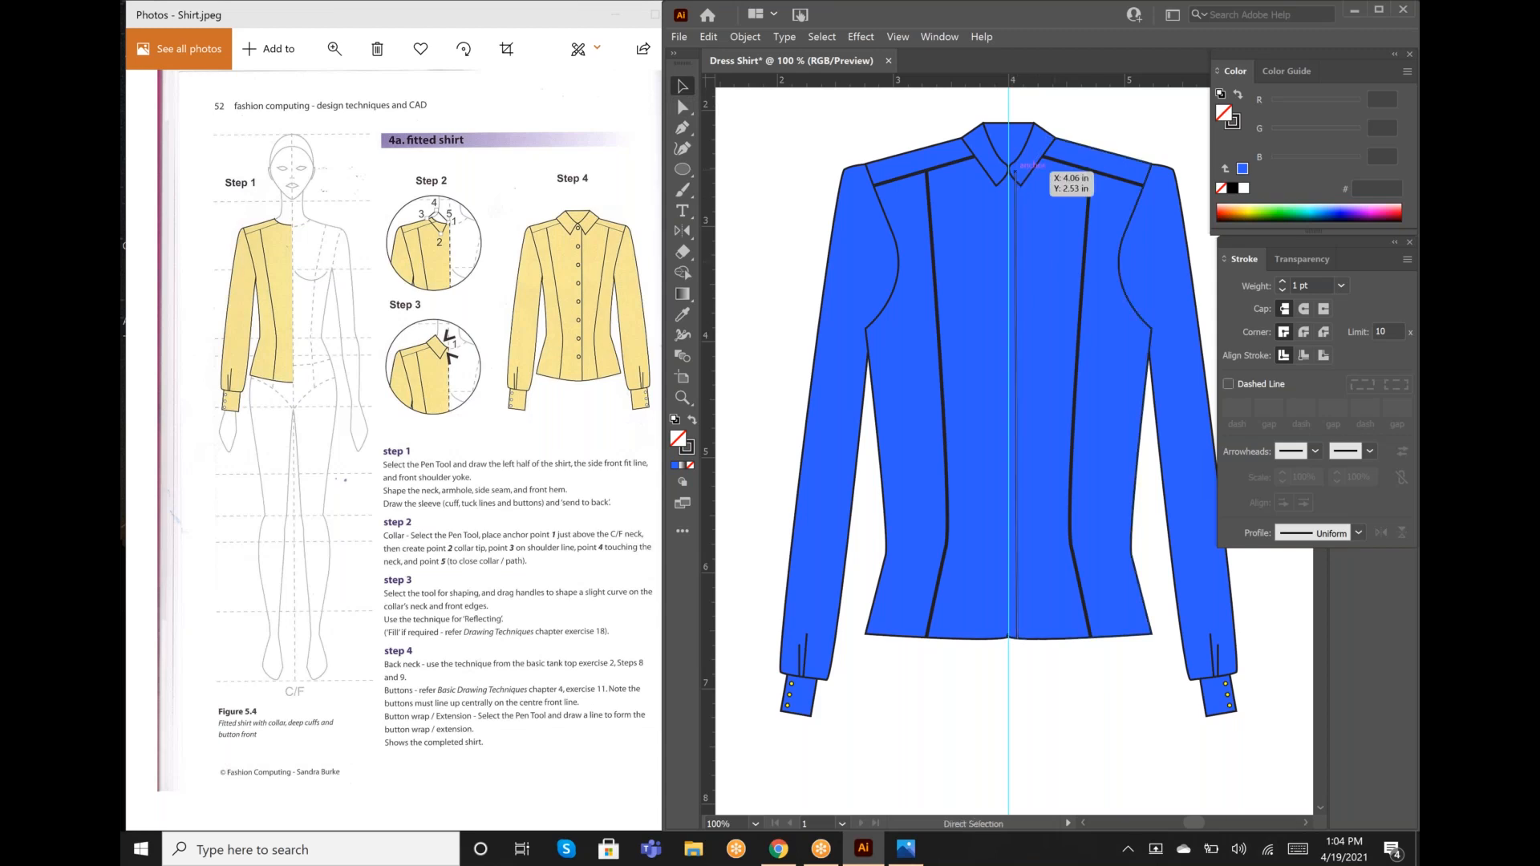
left_click(1015, 174)
left_click_drag(1016, 176, 1013, 178)
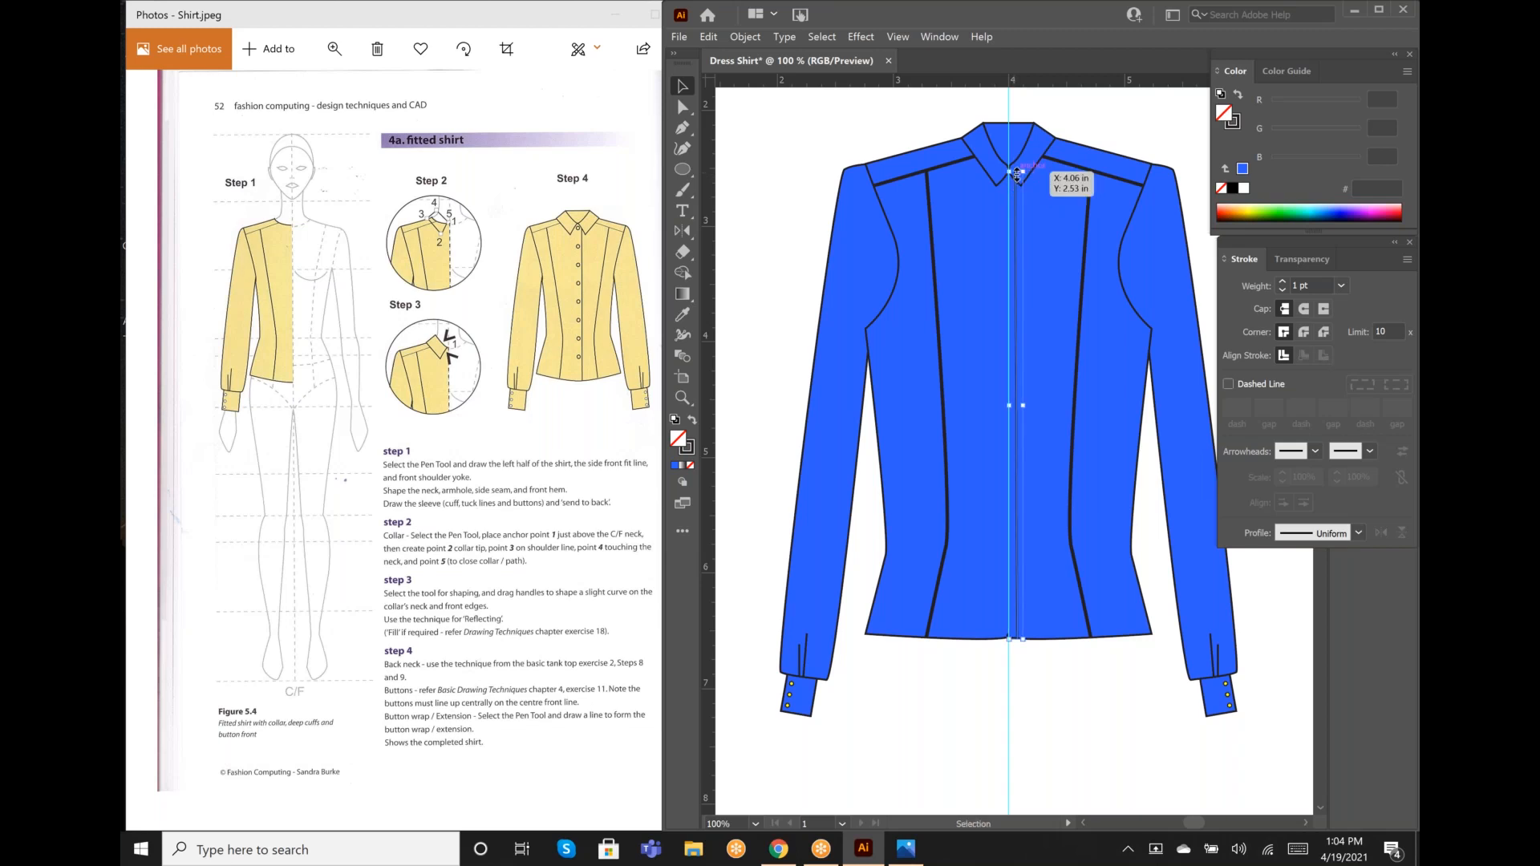
left_click_drag(1014, 176, 1014, 180)
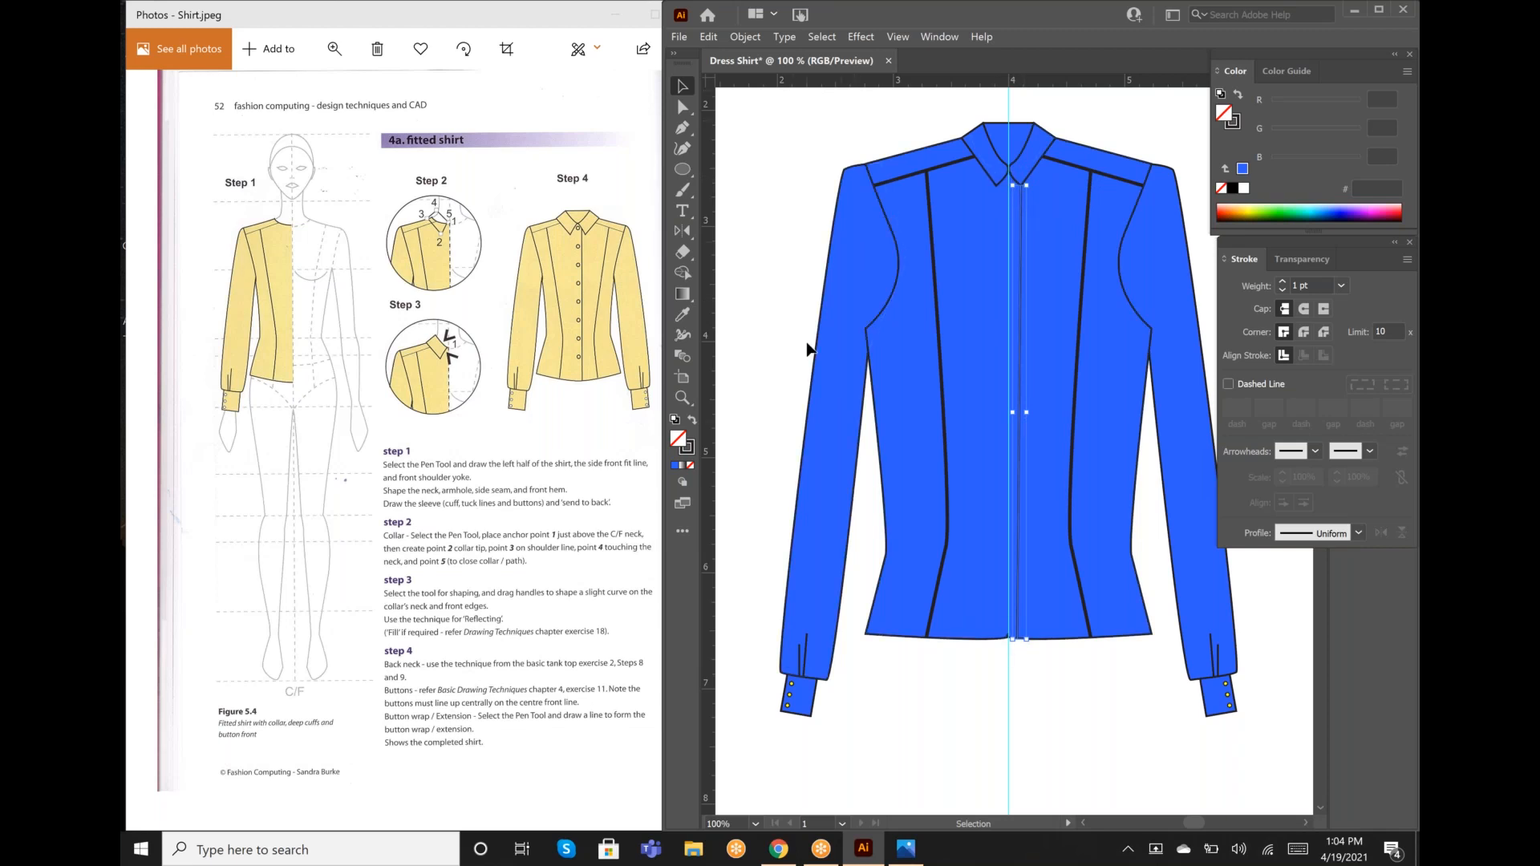
Step: Undo the recent repositioning and extension of the button wrap line, and deselect it
key("a")
key("ctrl+z")
left_click_drag(1016, 159, 1012, 172)
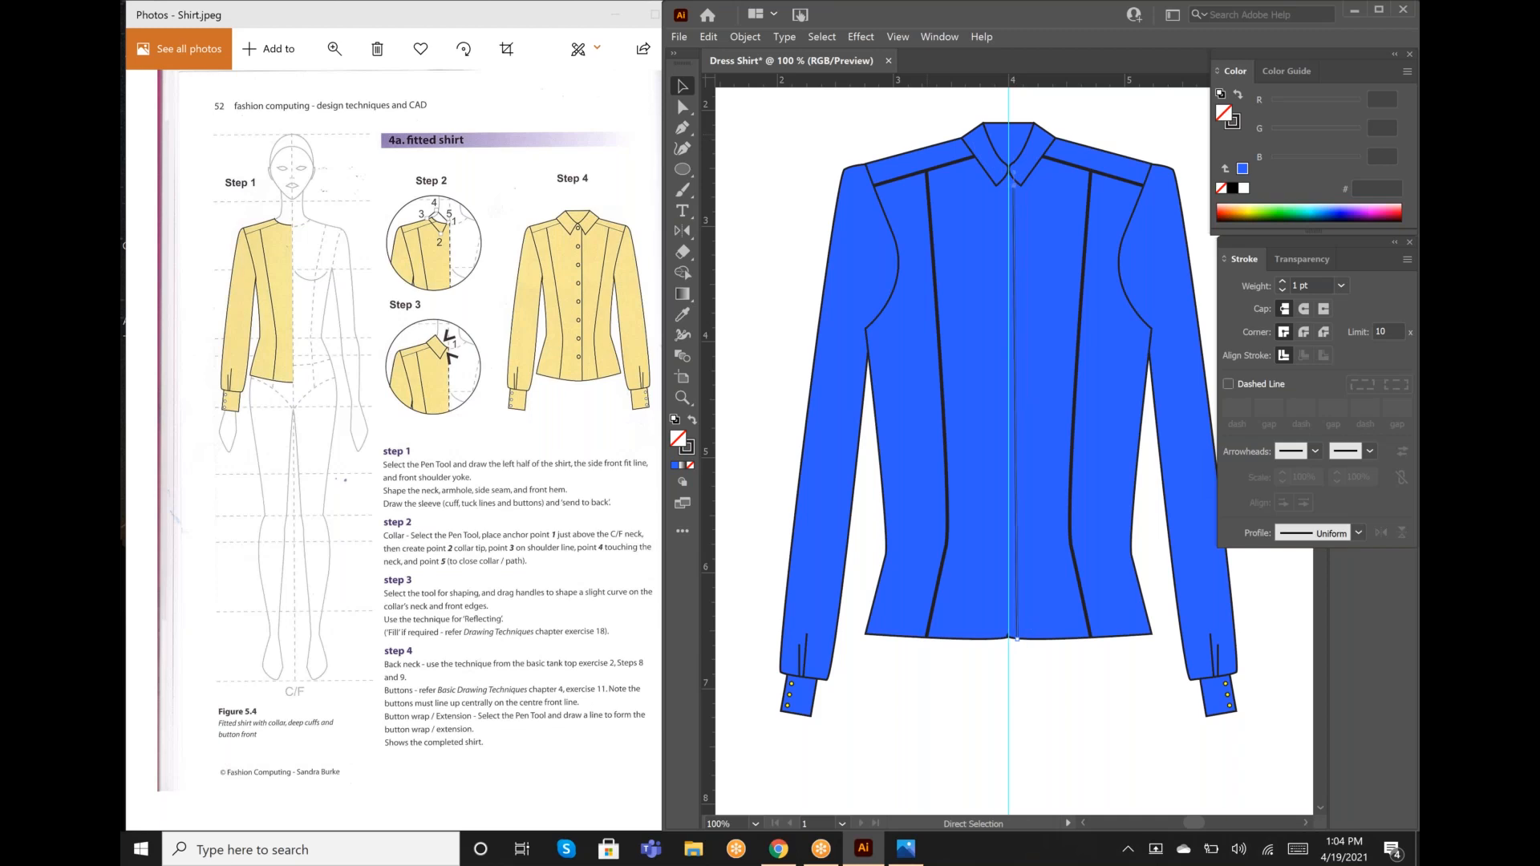
key("v")
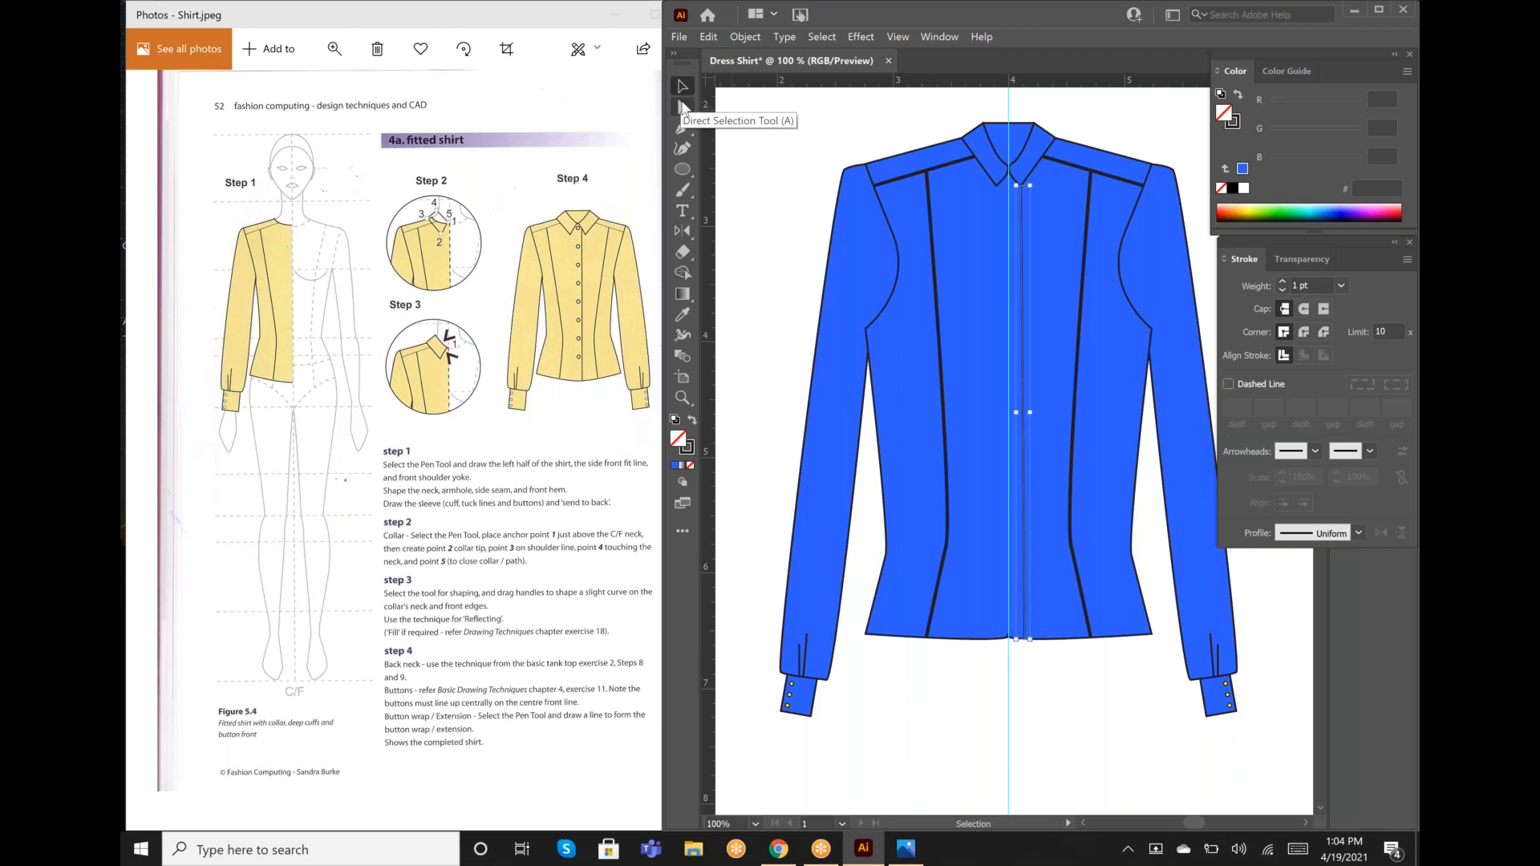
left_click(785, 189)
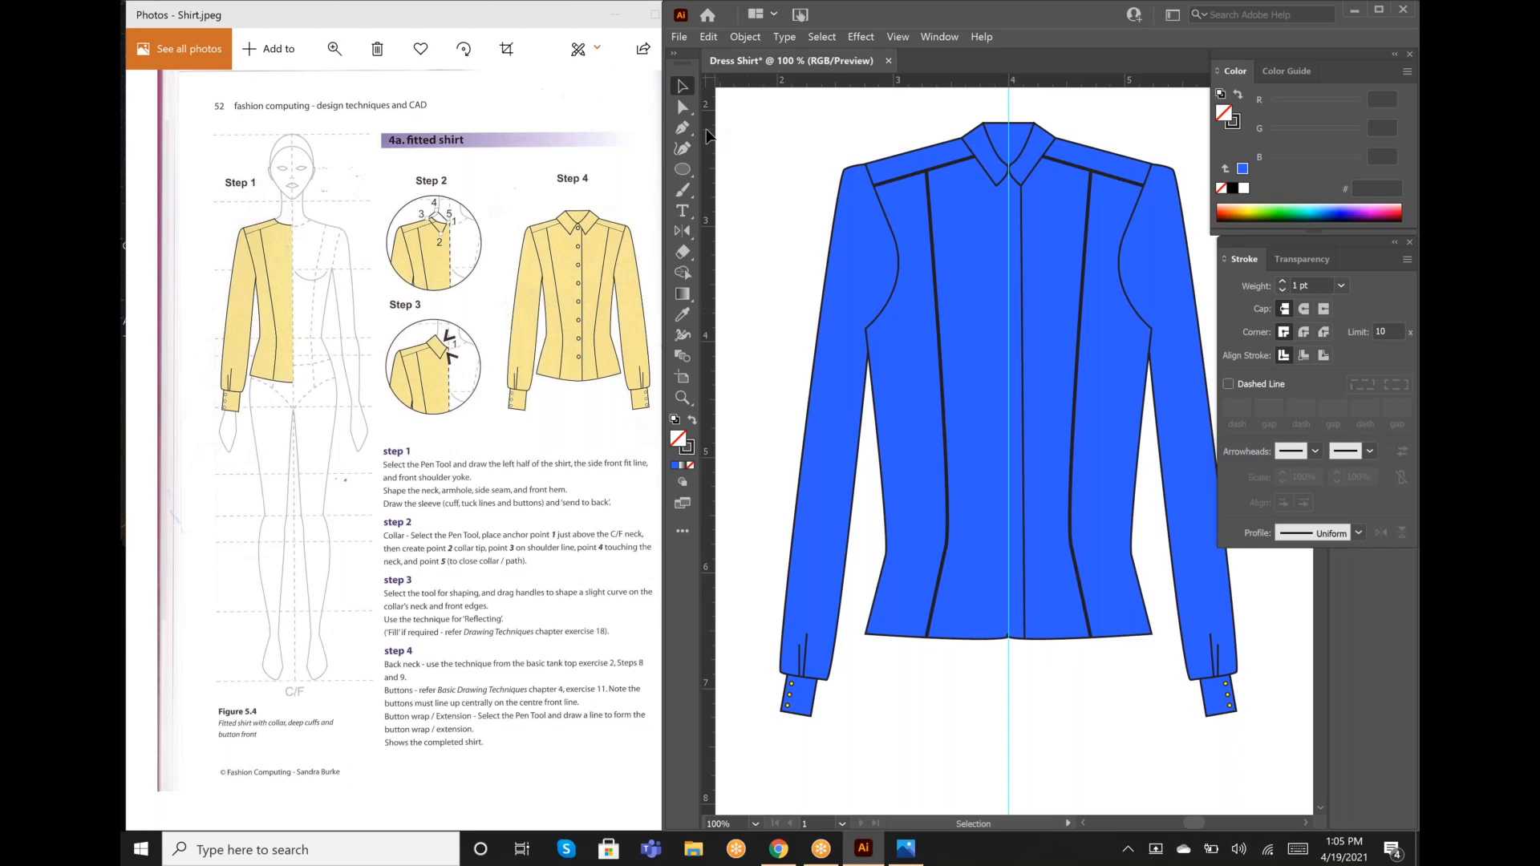
Step: Try to duplicate a button from the left cuff, undo the copy, and deselect everything
left_click(792, 684)
key("a")
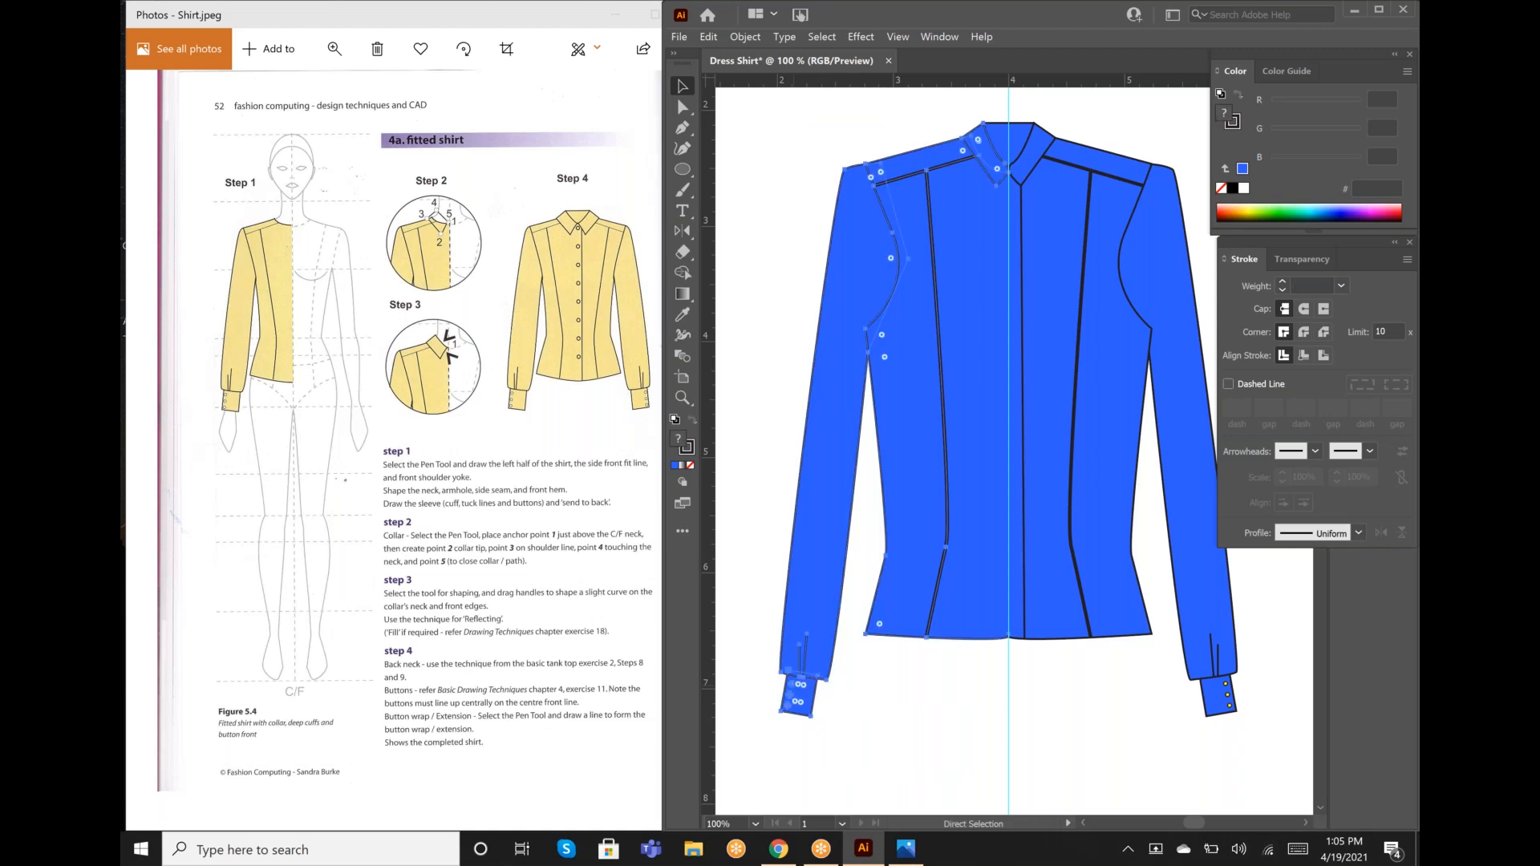
key("v")
left_click_drag(794, 686, 902, 720)
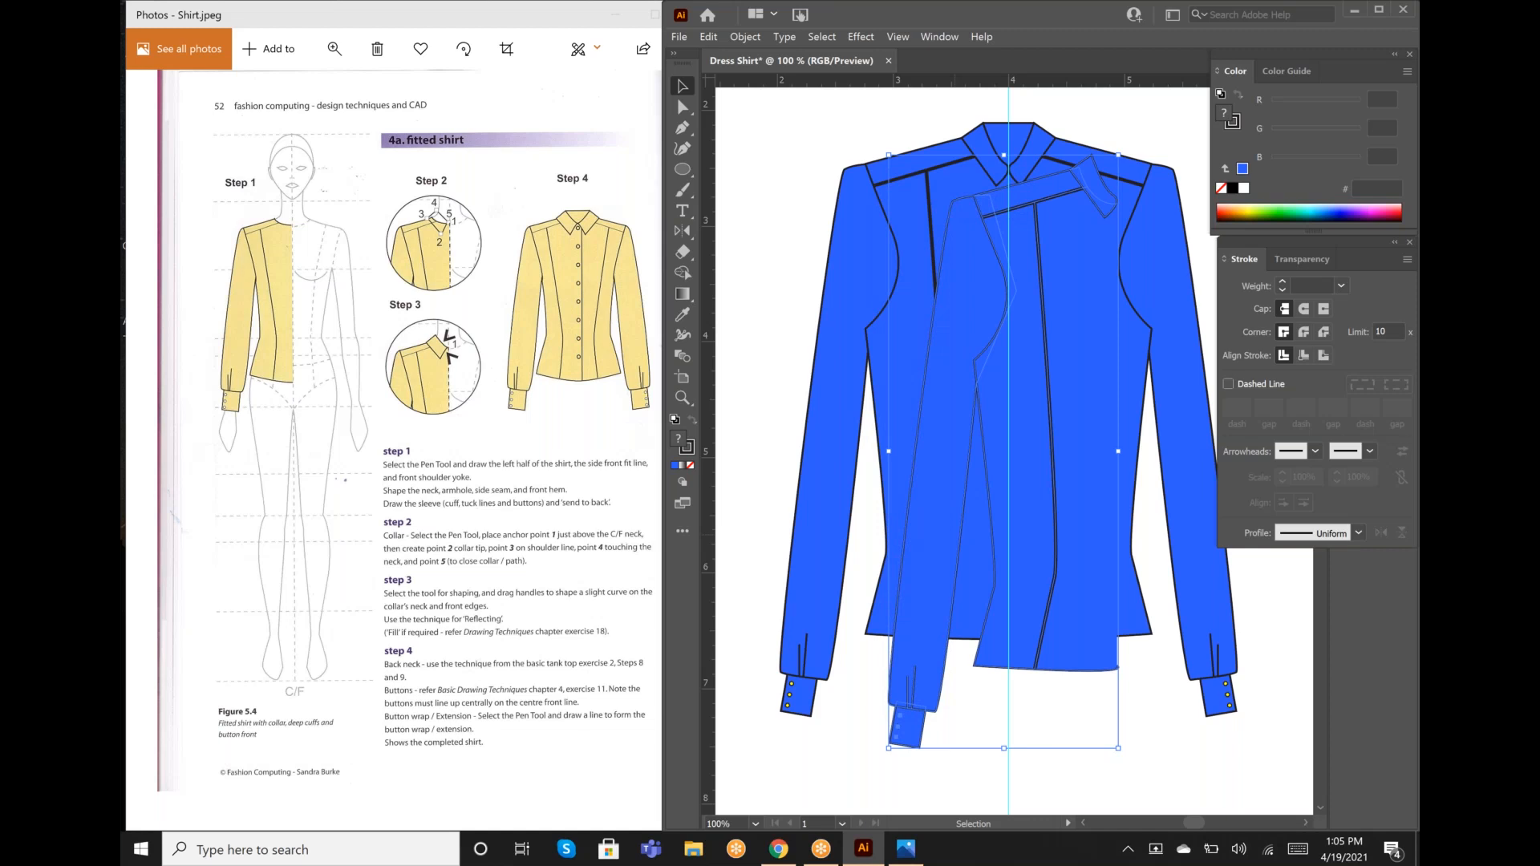
key("ctrl+z")
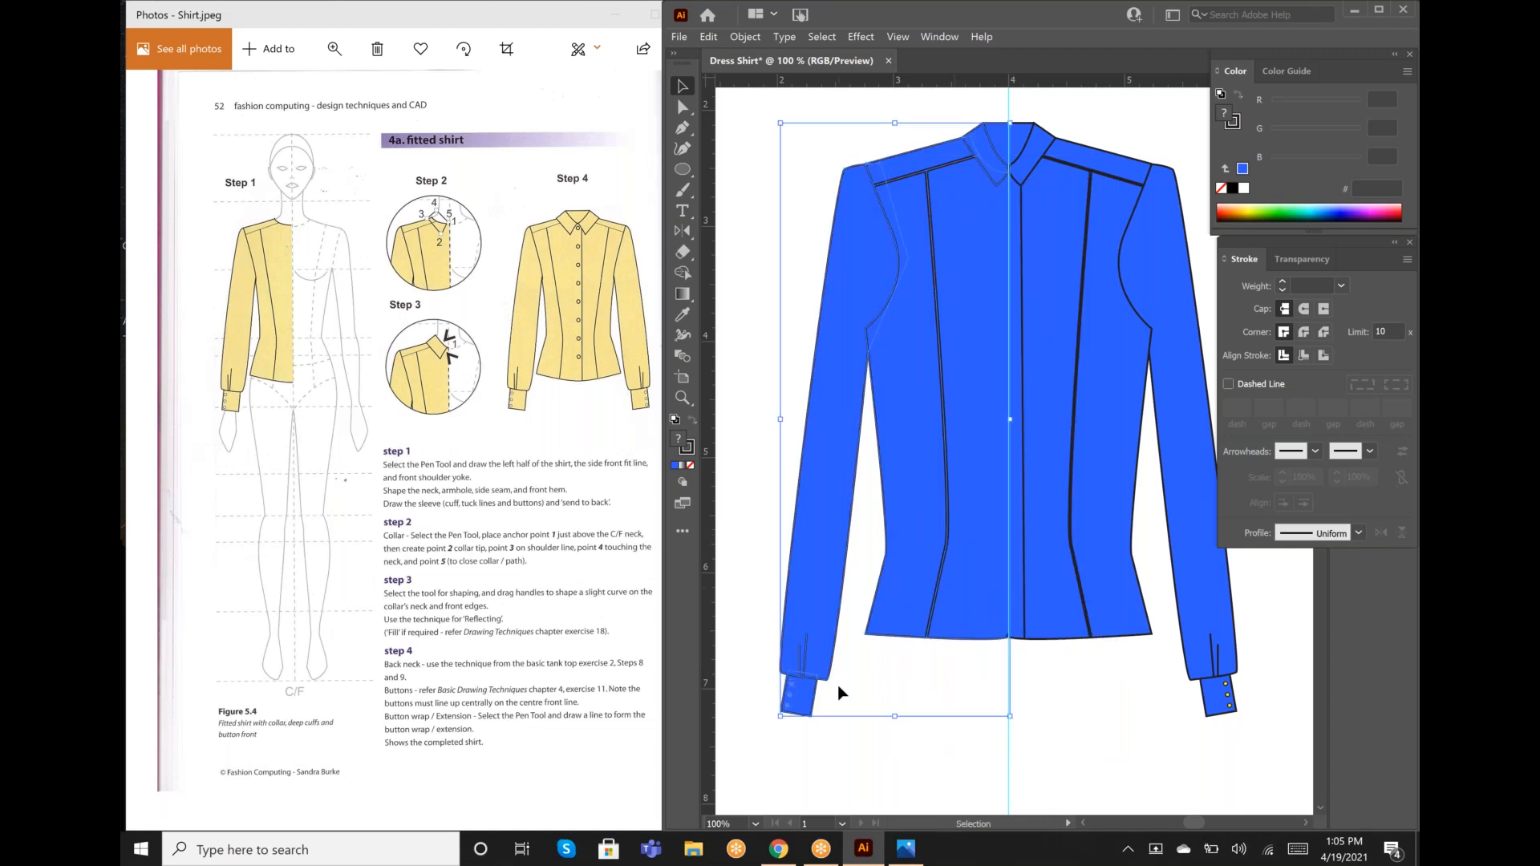
left_click(756, 174)
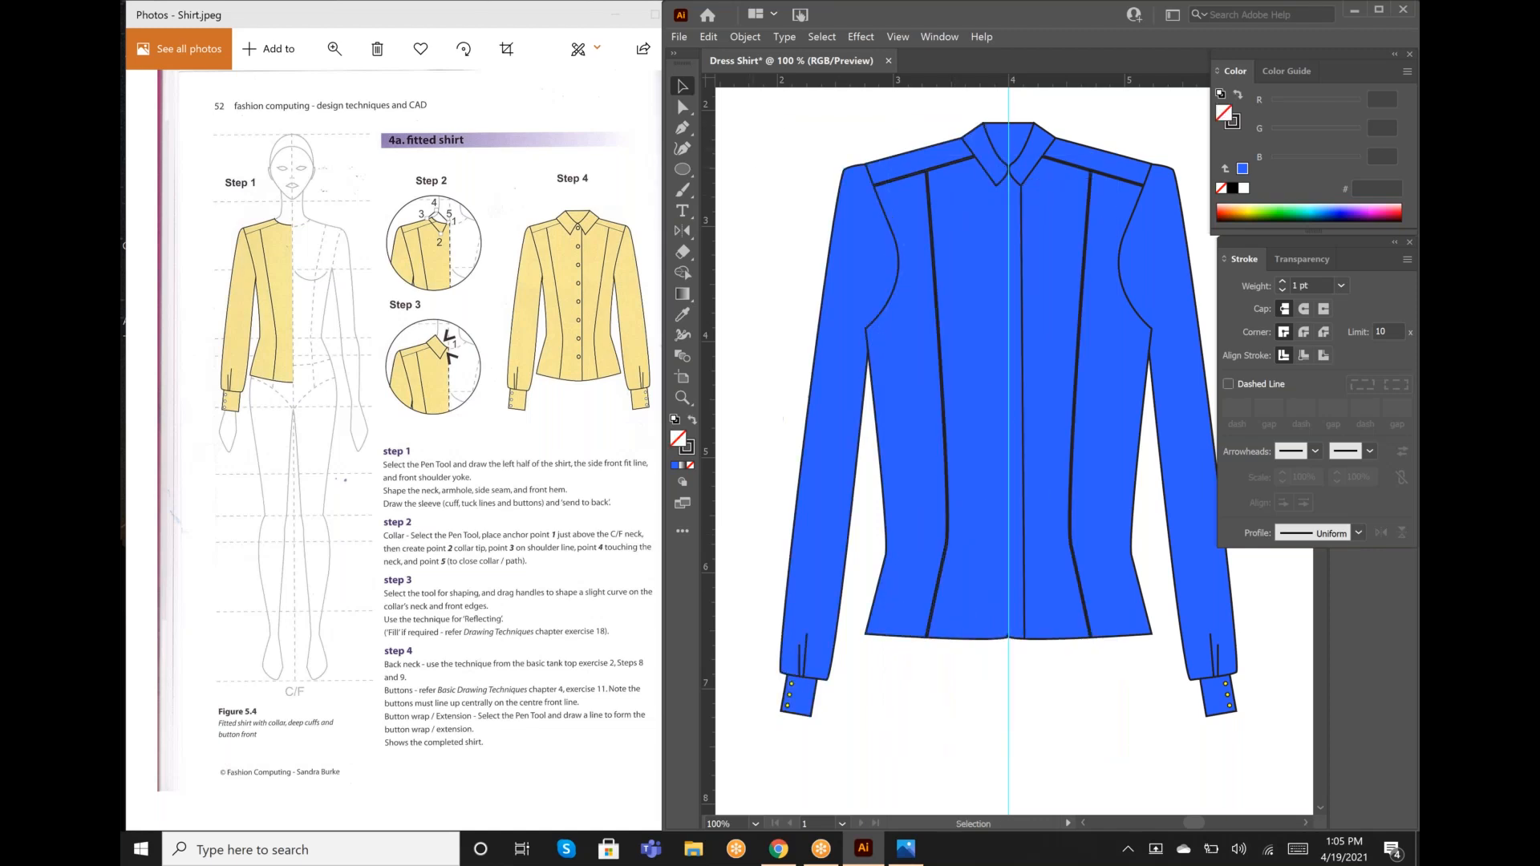
Step: Pick up the yellow FFFB00 fill and 0.5 pt stroke from a left cuff button with the Eyedropper
left_click(683, 170)
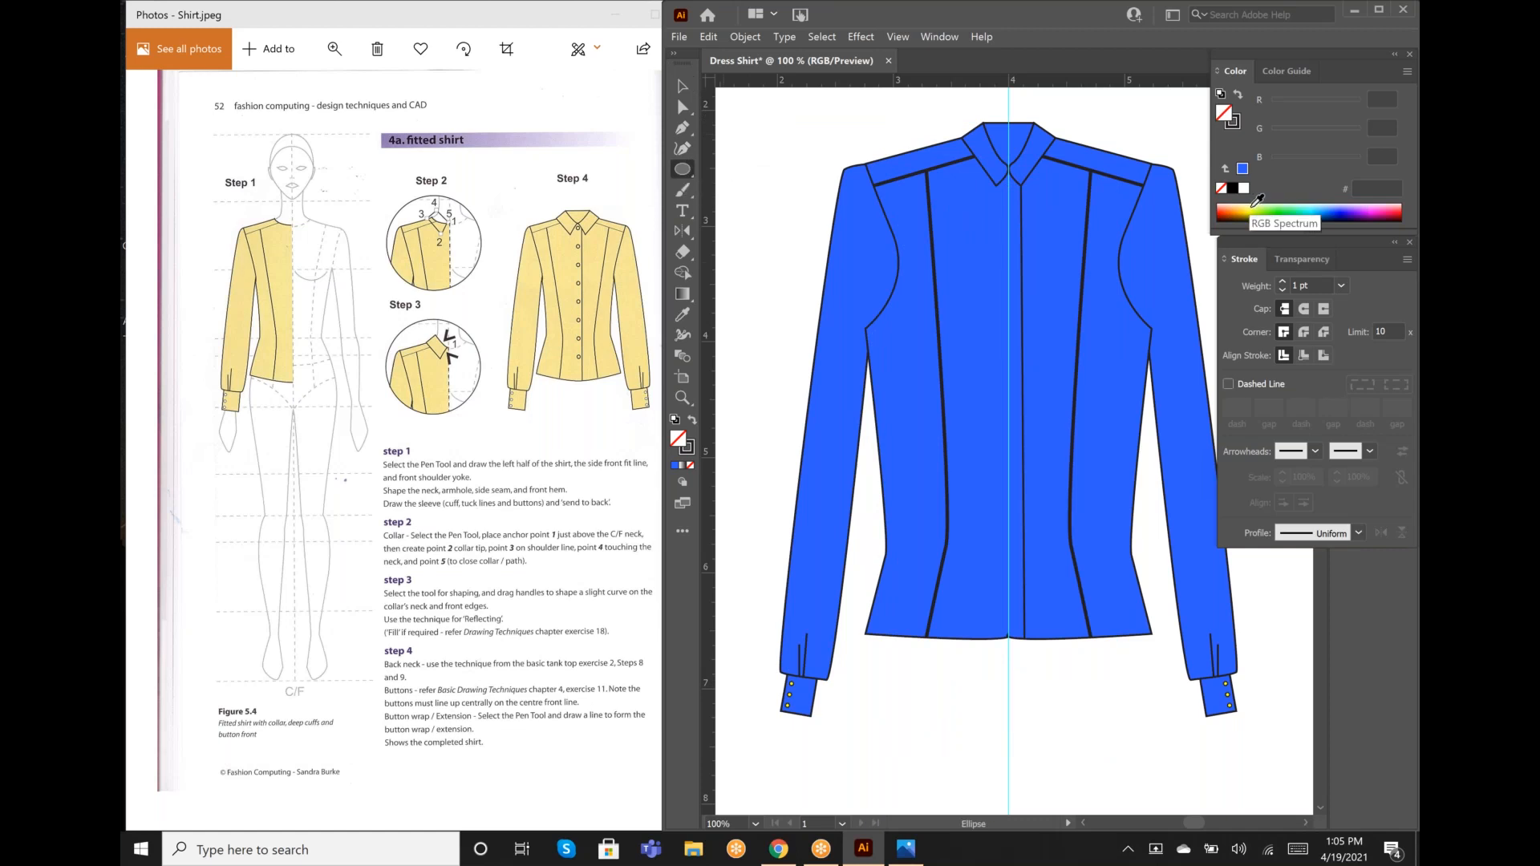
left_click(689, 312)
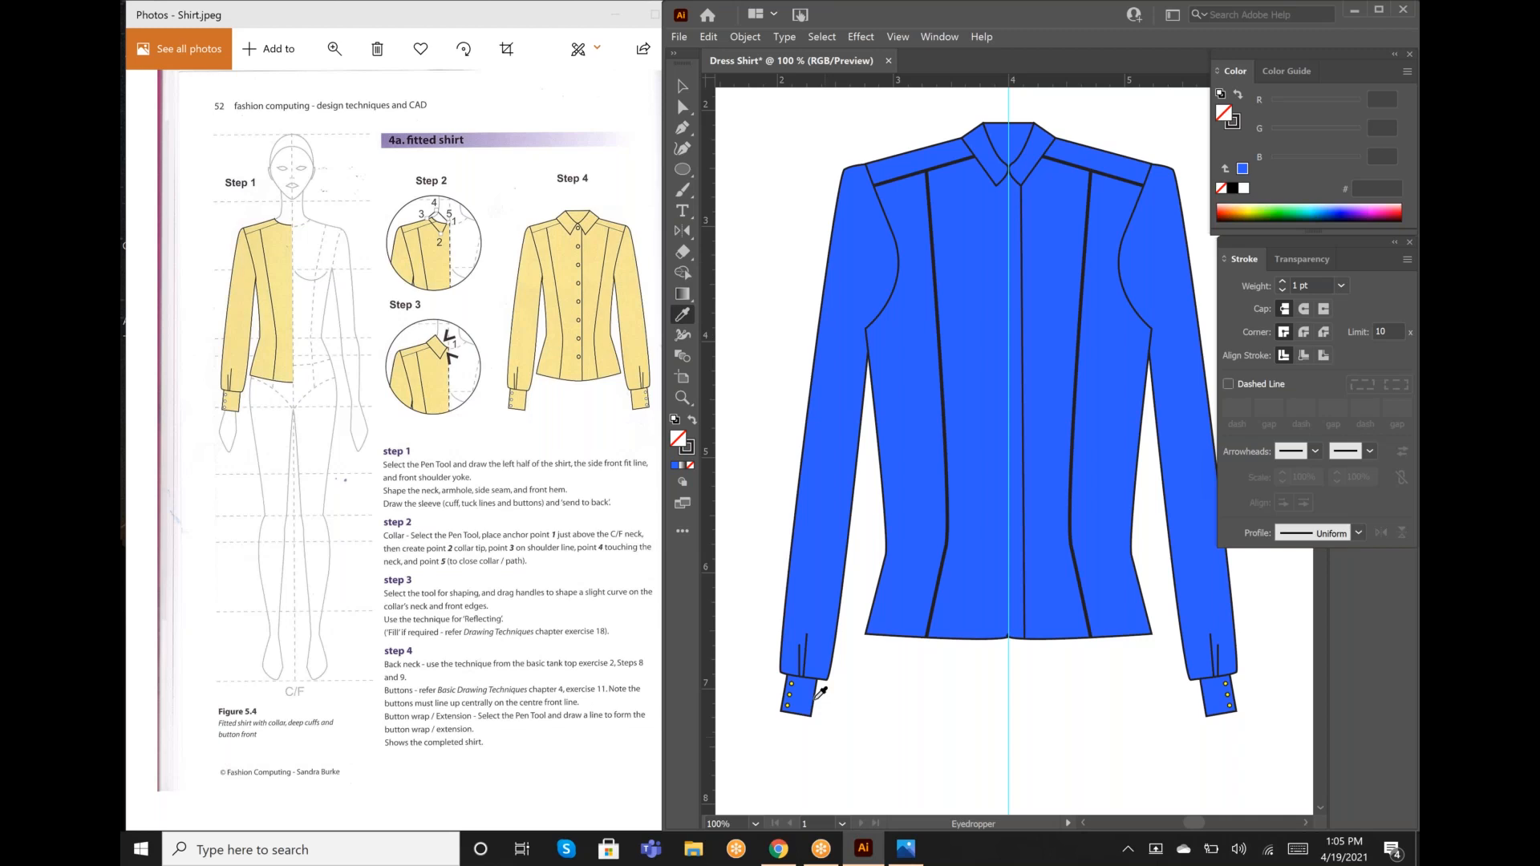
left_click(791, 683)
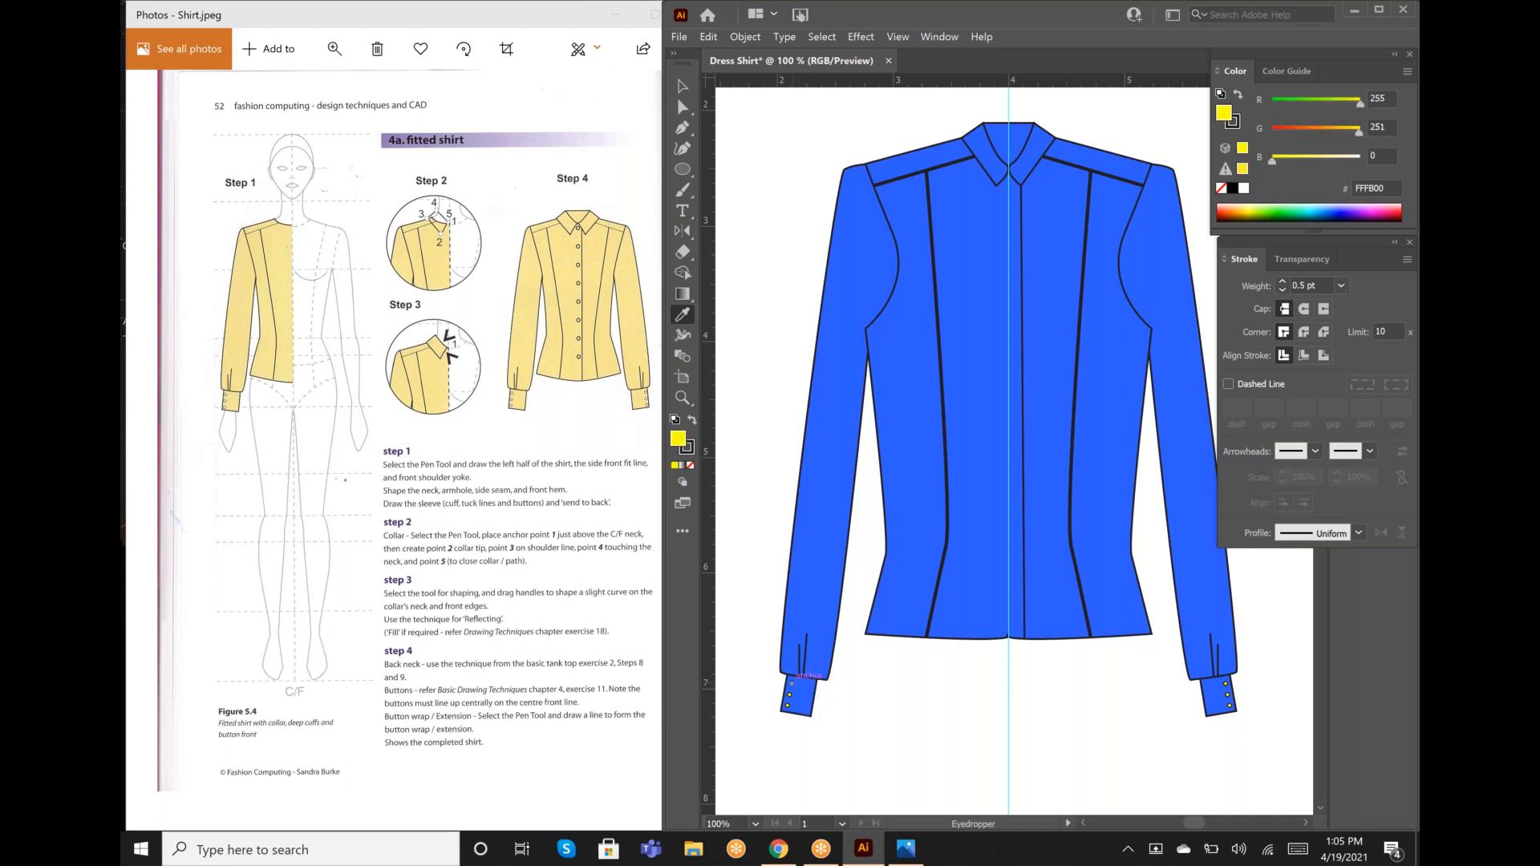
Step: Draw a small round button with the Ellipse tool just below the collar, between the centre front guide and the button wrap line, and deselect it
left_click(684, 130)
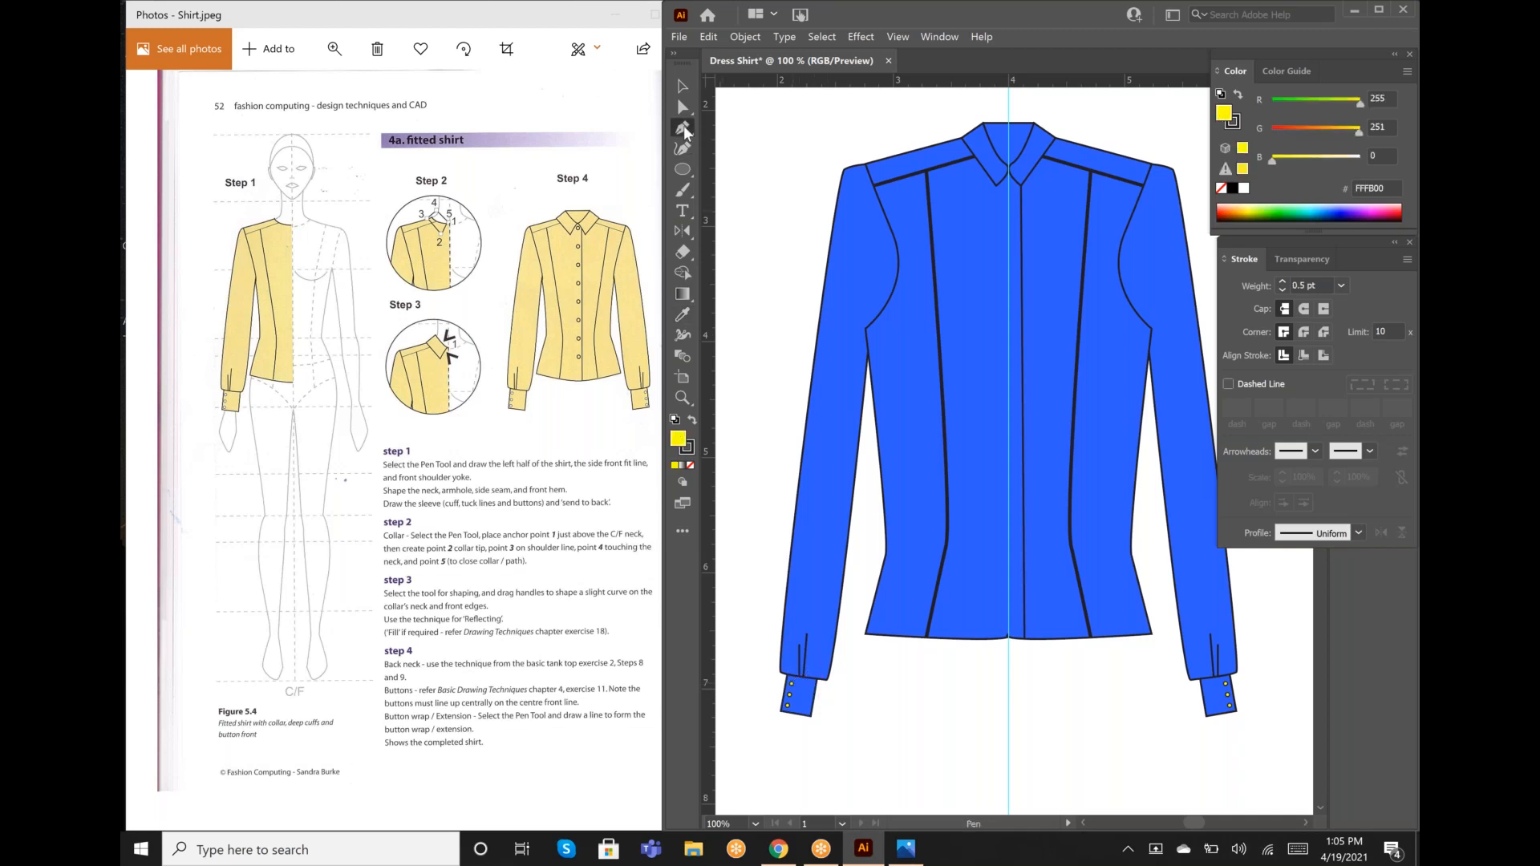
left_click(682, 172)
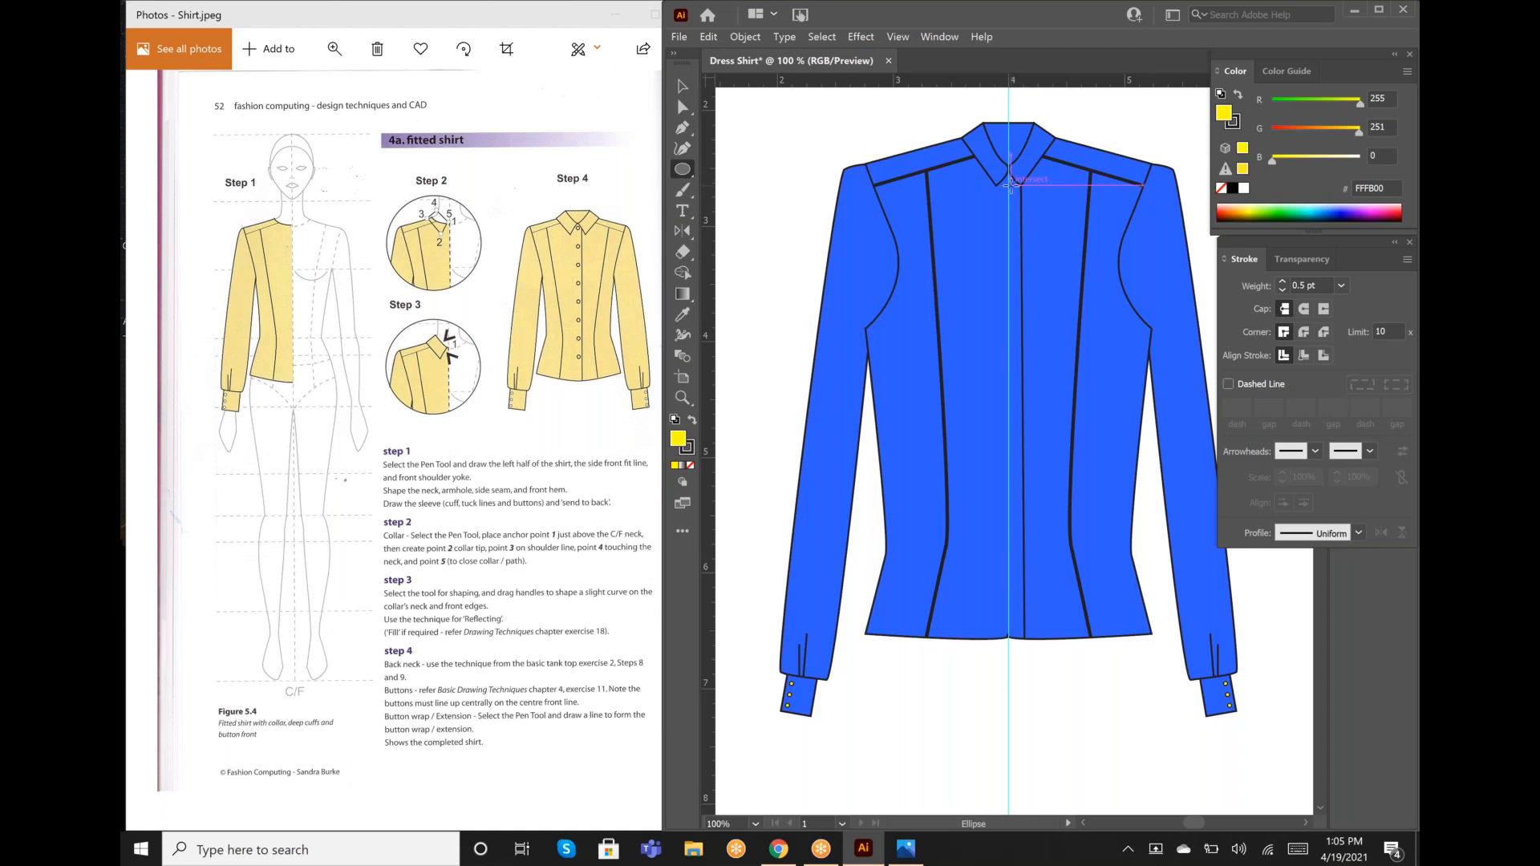
left_click_drag(1010, 183, 1022, 196)
left_click(681, 88)
left_click(754, 164)
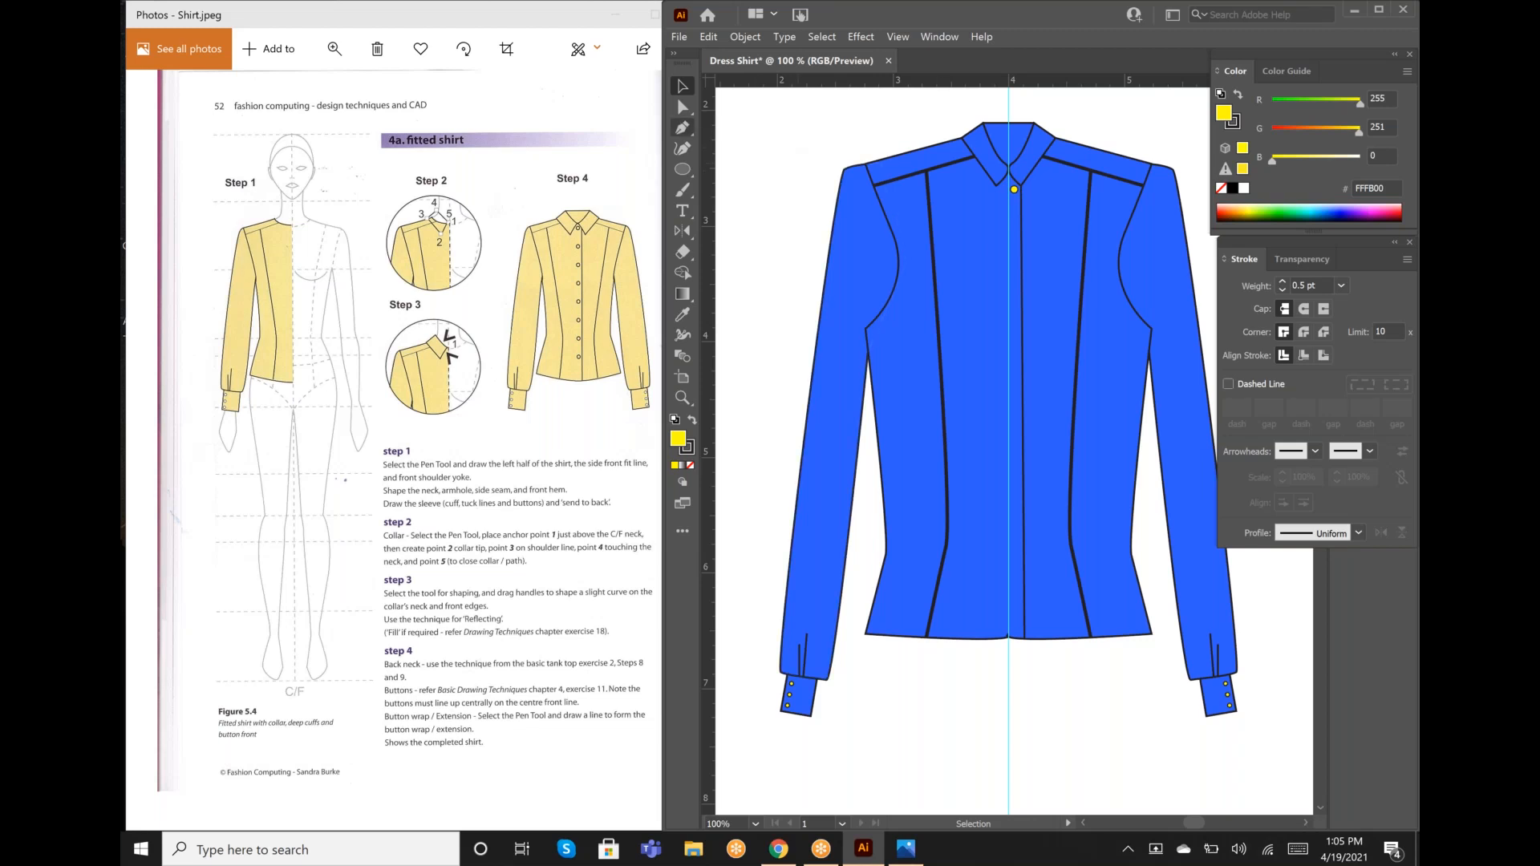
Step: Duplicate the front button twice, placing one copy lower on the wrap line and the other directly beneath the first button
left_click(689, 391)
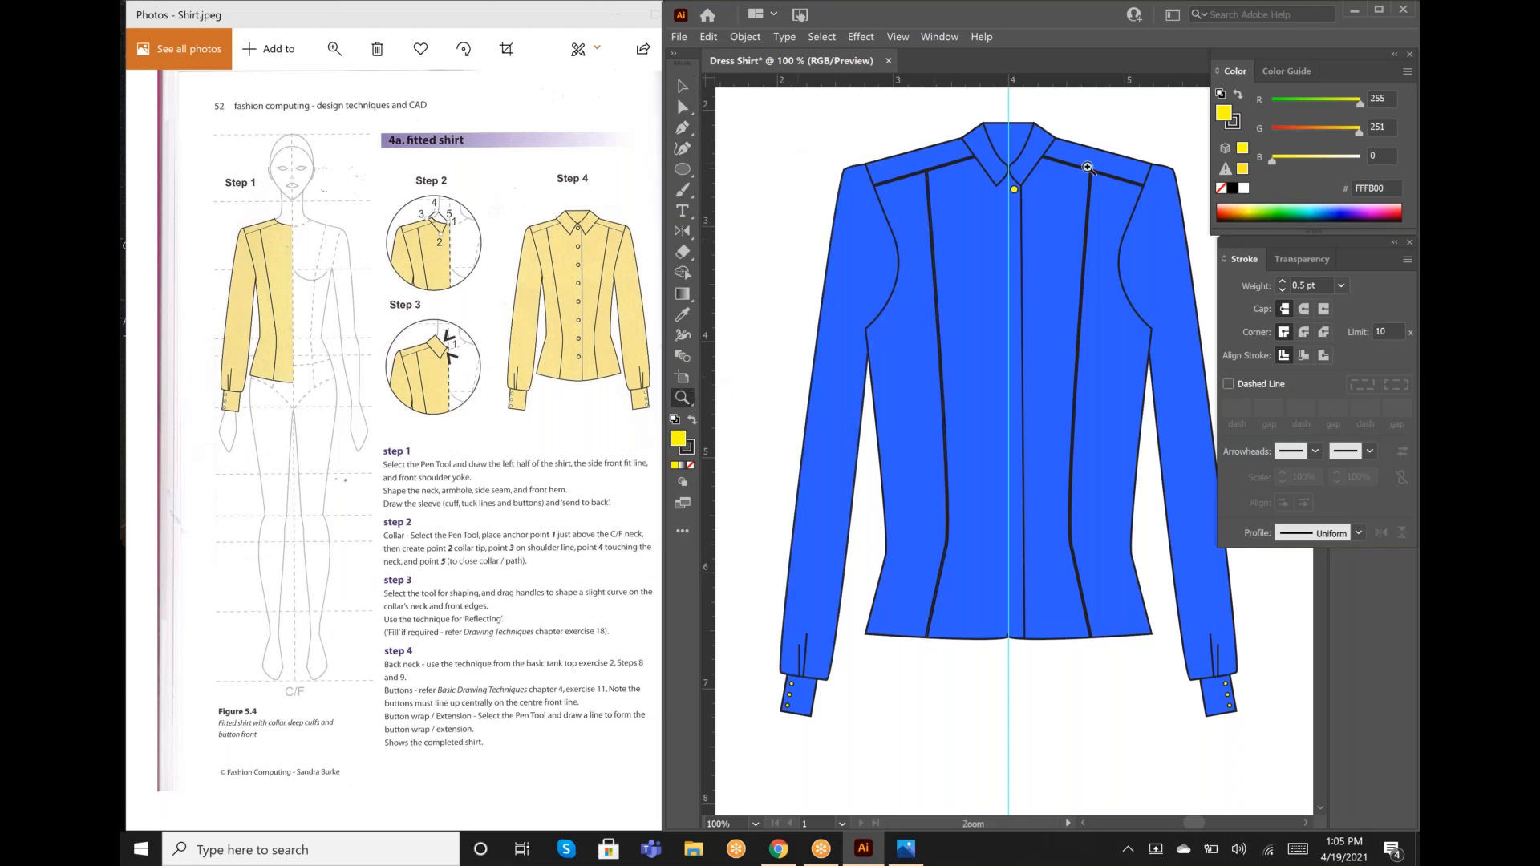
left_click(1019, 299)
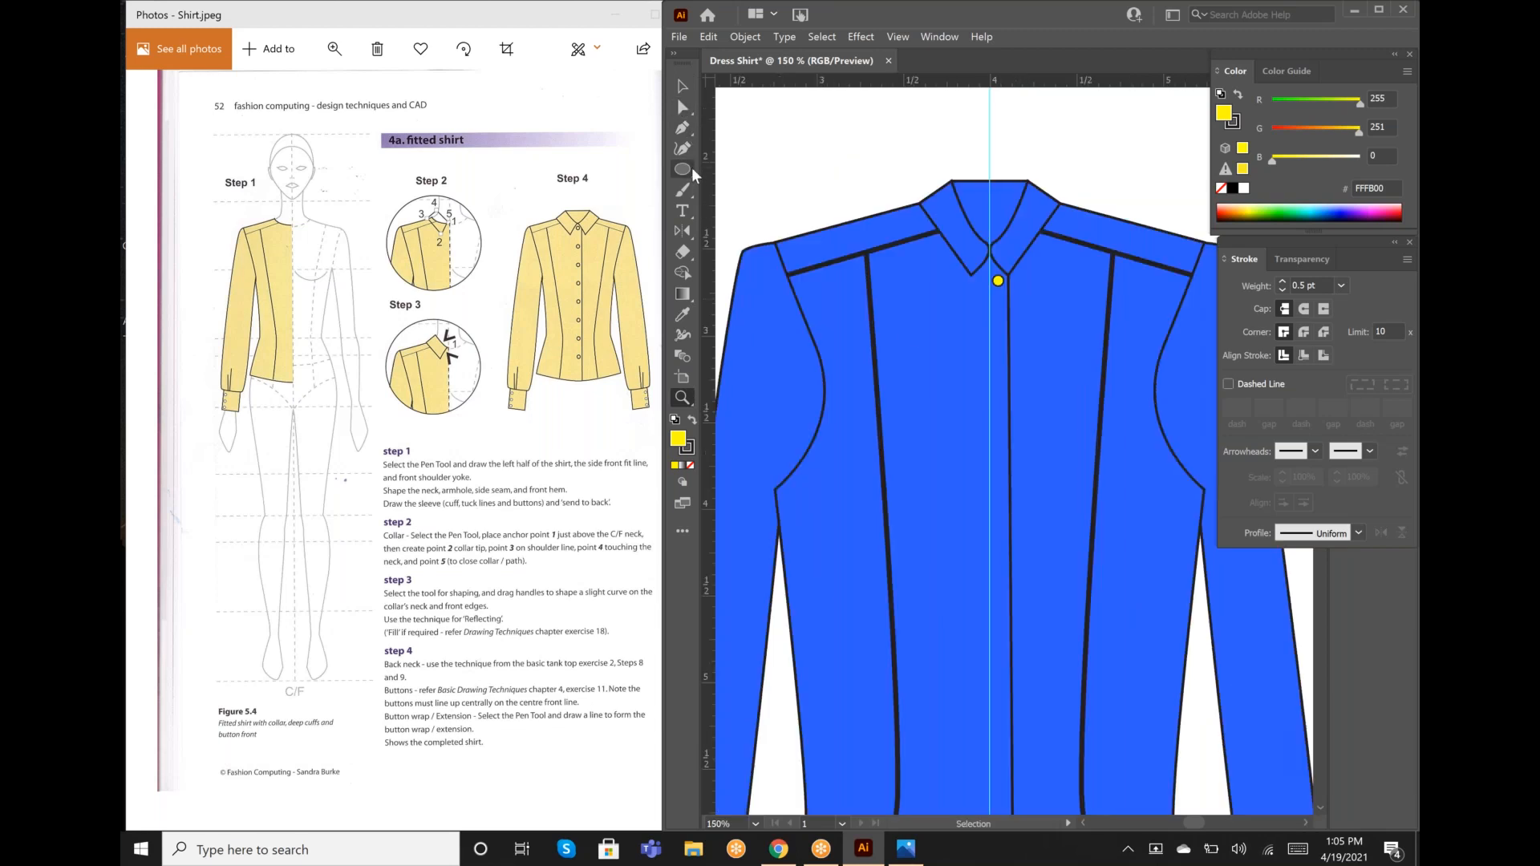
left_click(684, 86)
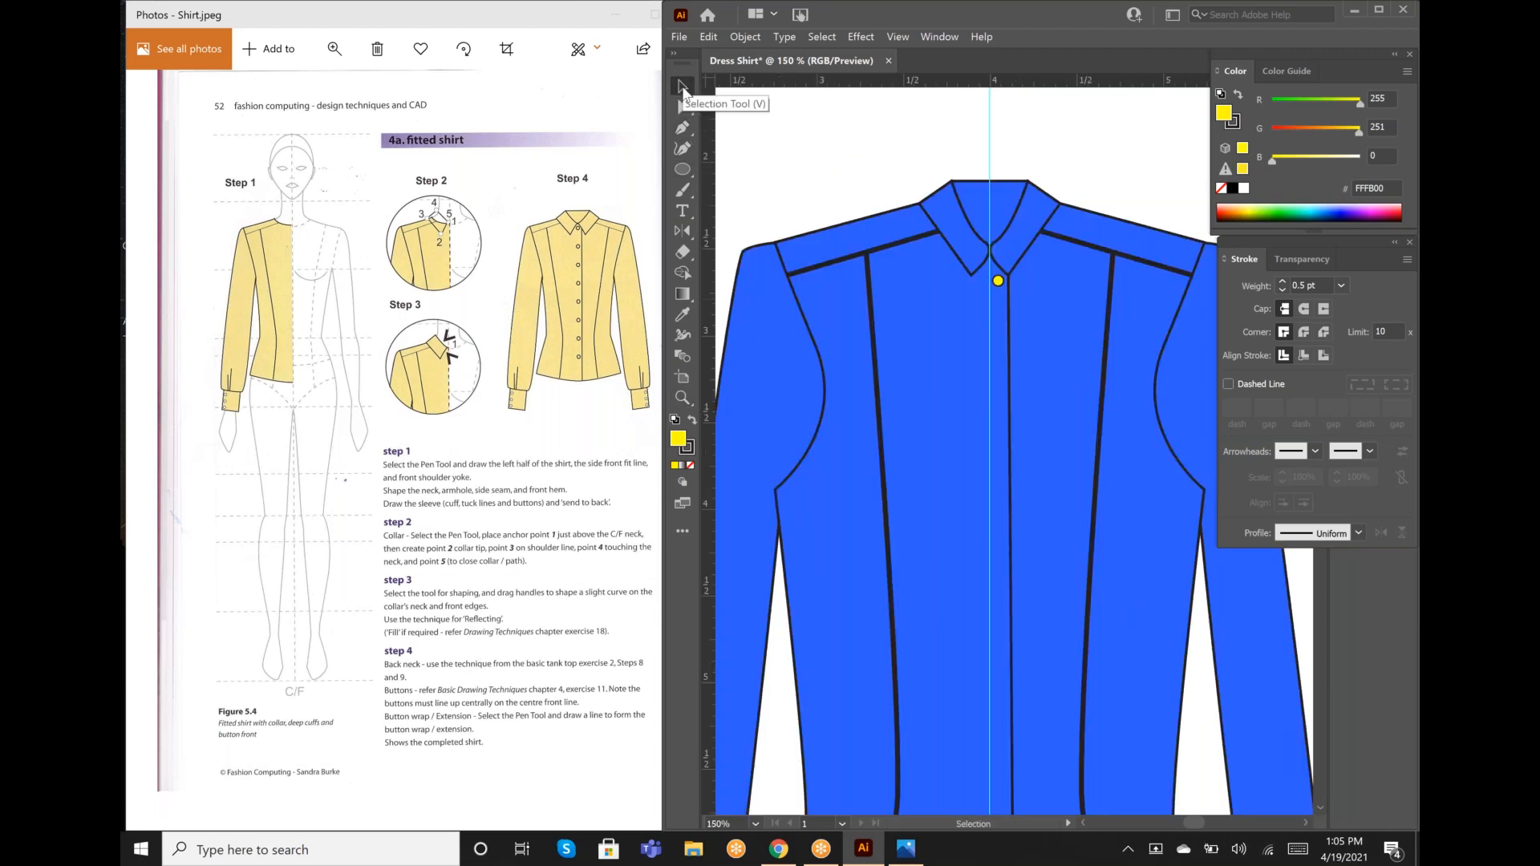
left_click(683, 110)
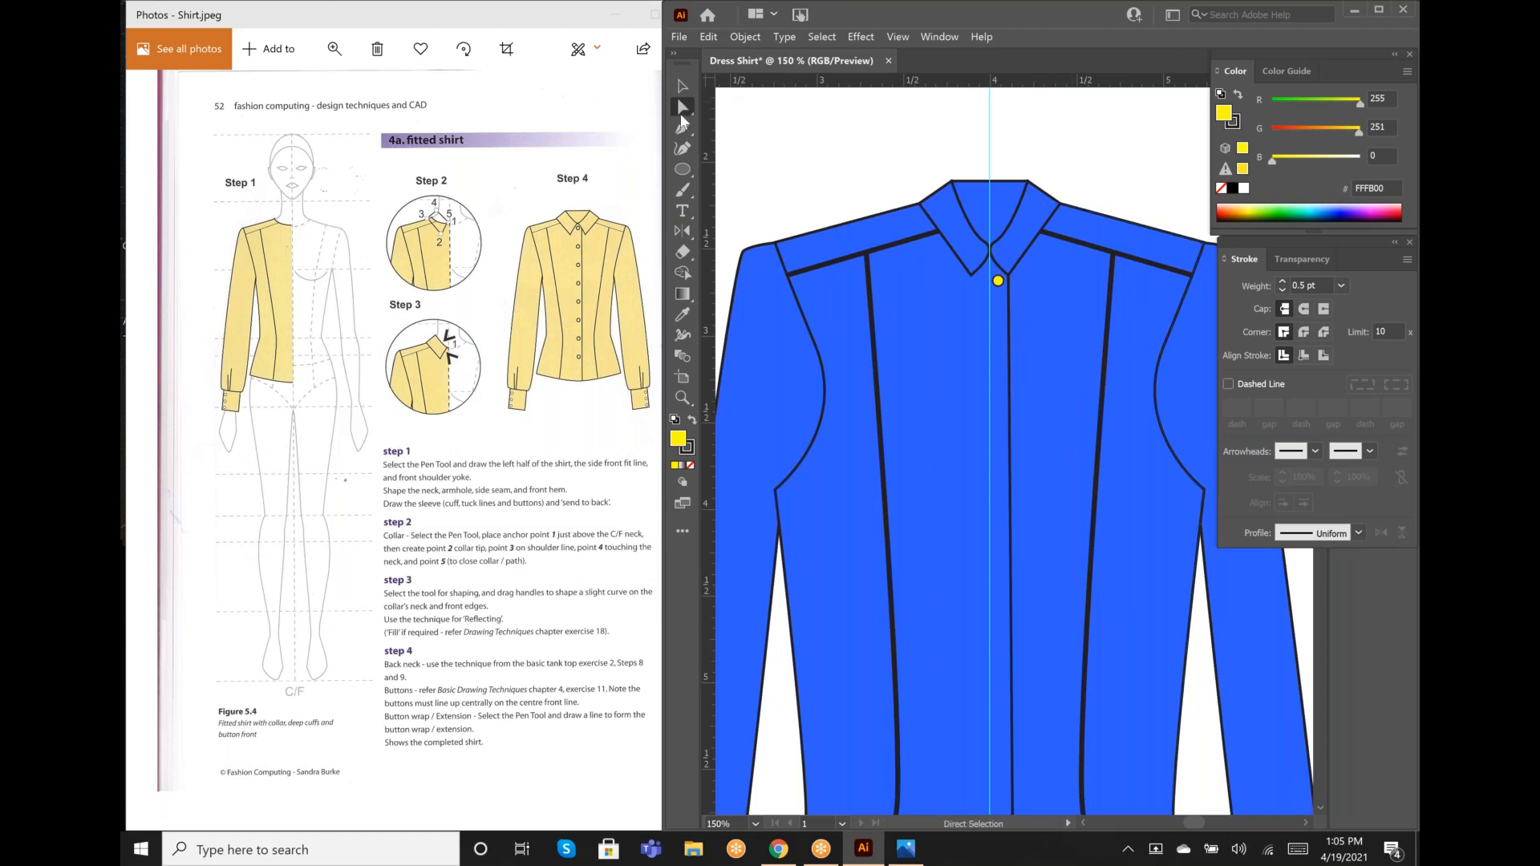
left_click(998, 281)
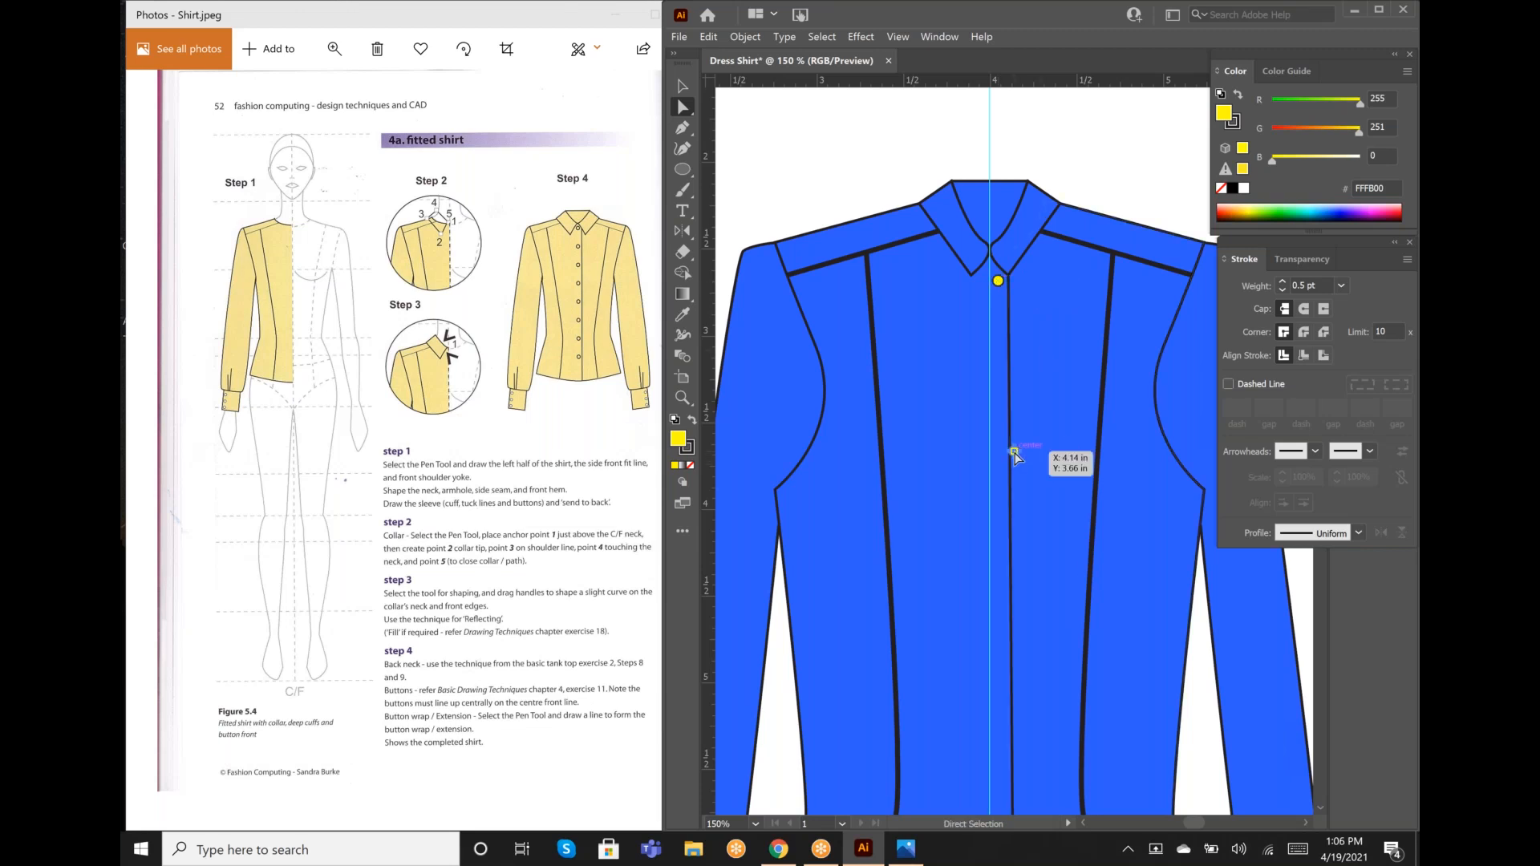
left_click_drag(1013, 452, 998, 333)
Step: Line up the copied buttons under the first one down the front, leaving even gaps of about 0.53 in
scroll(1015, 454, "down", 2)
scroll(1015, 454, "down", 10)
scroll(1015, 454, "up", 8)
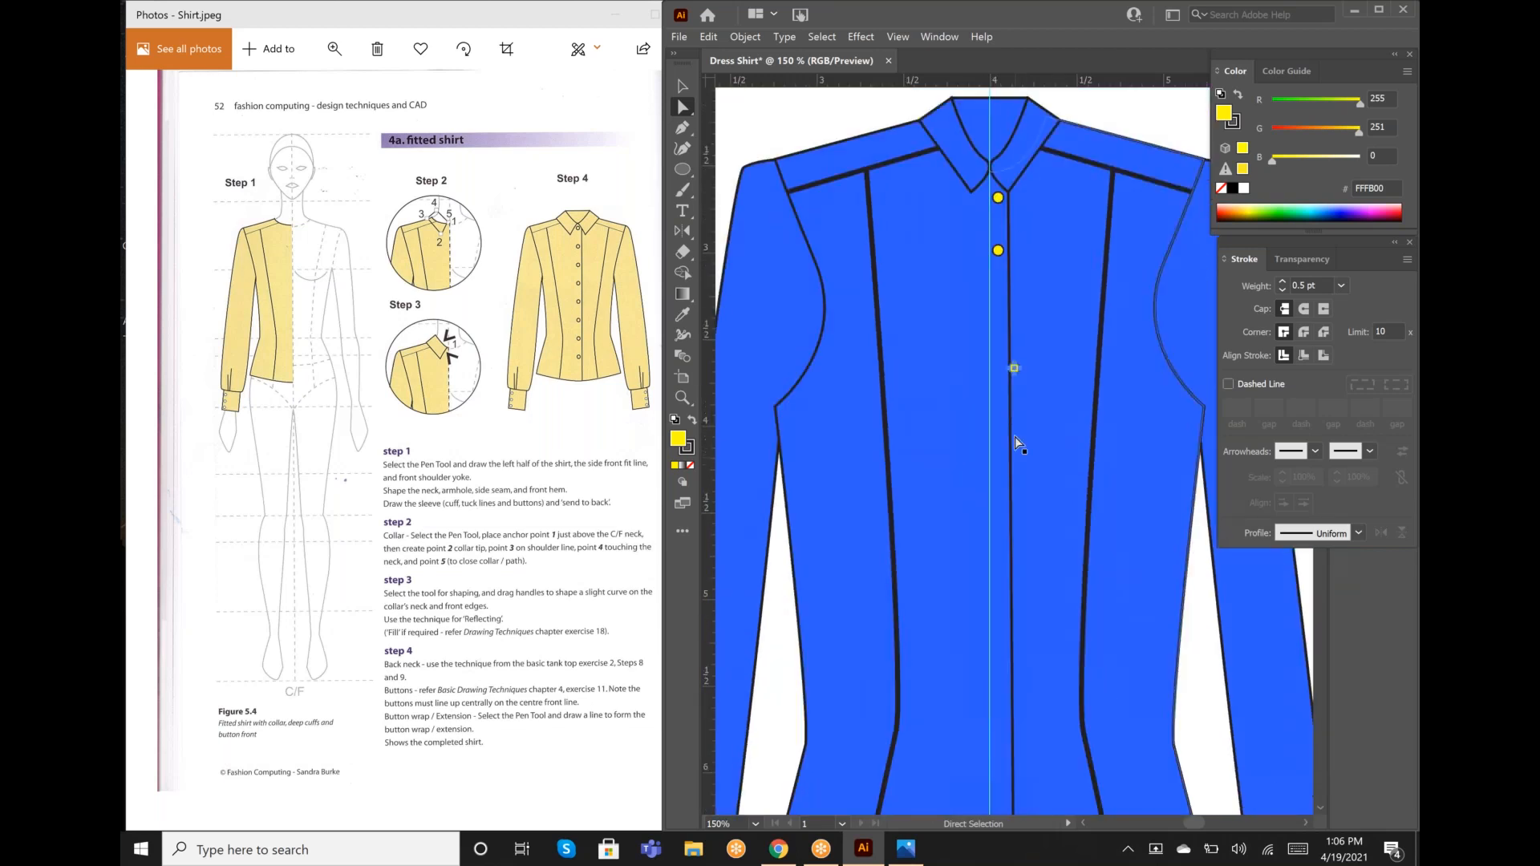
left_click_drag(1014, 367, 997, 299)
left_click(999, 251)
left_click_drag(999, 249, 999, 251)
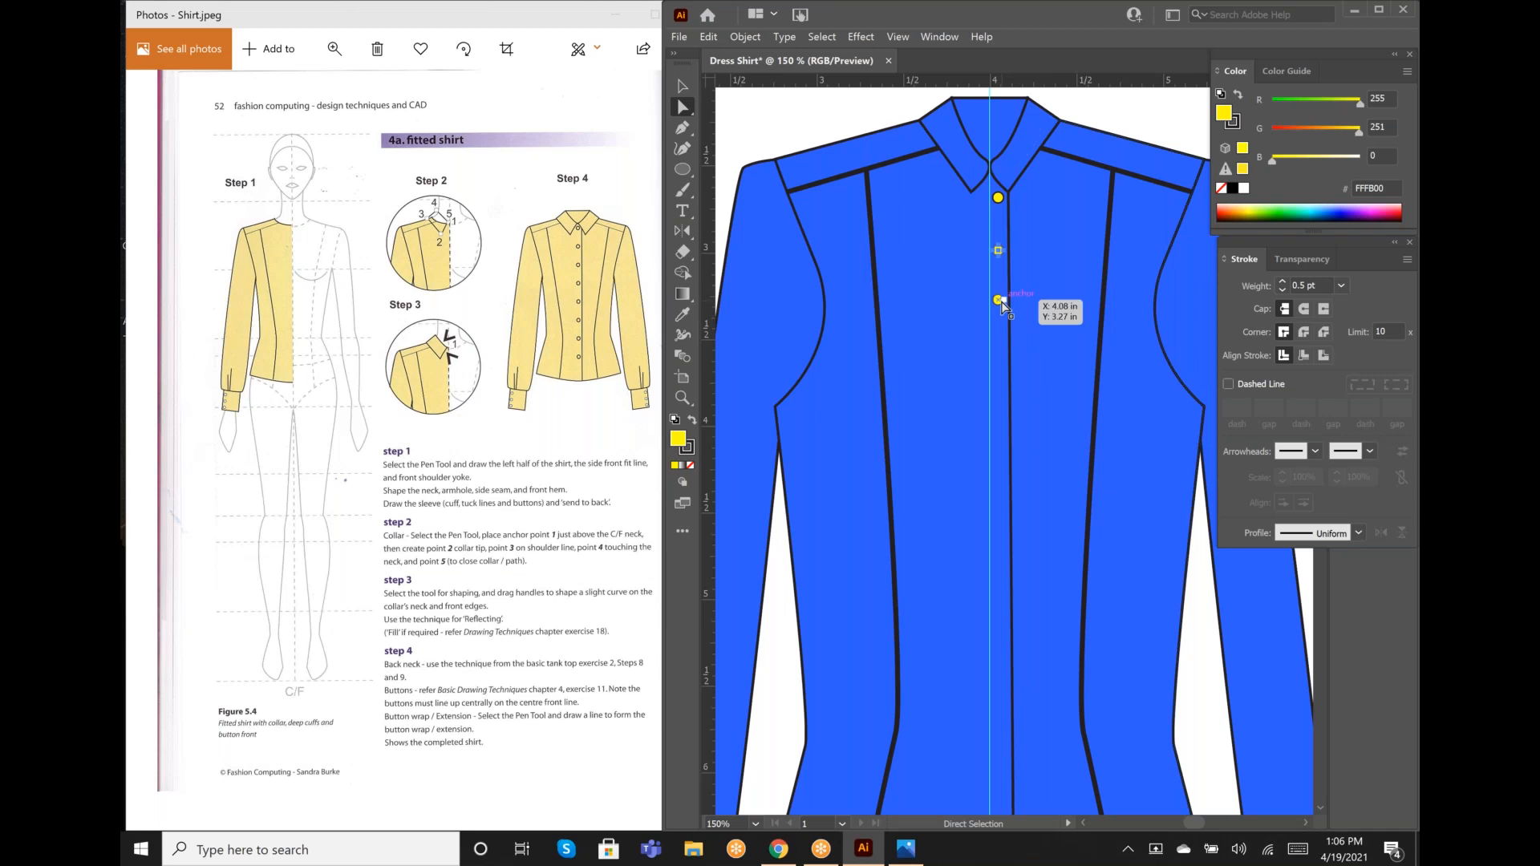
left_click_drag(1001, 298, 997, 399)
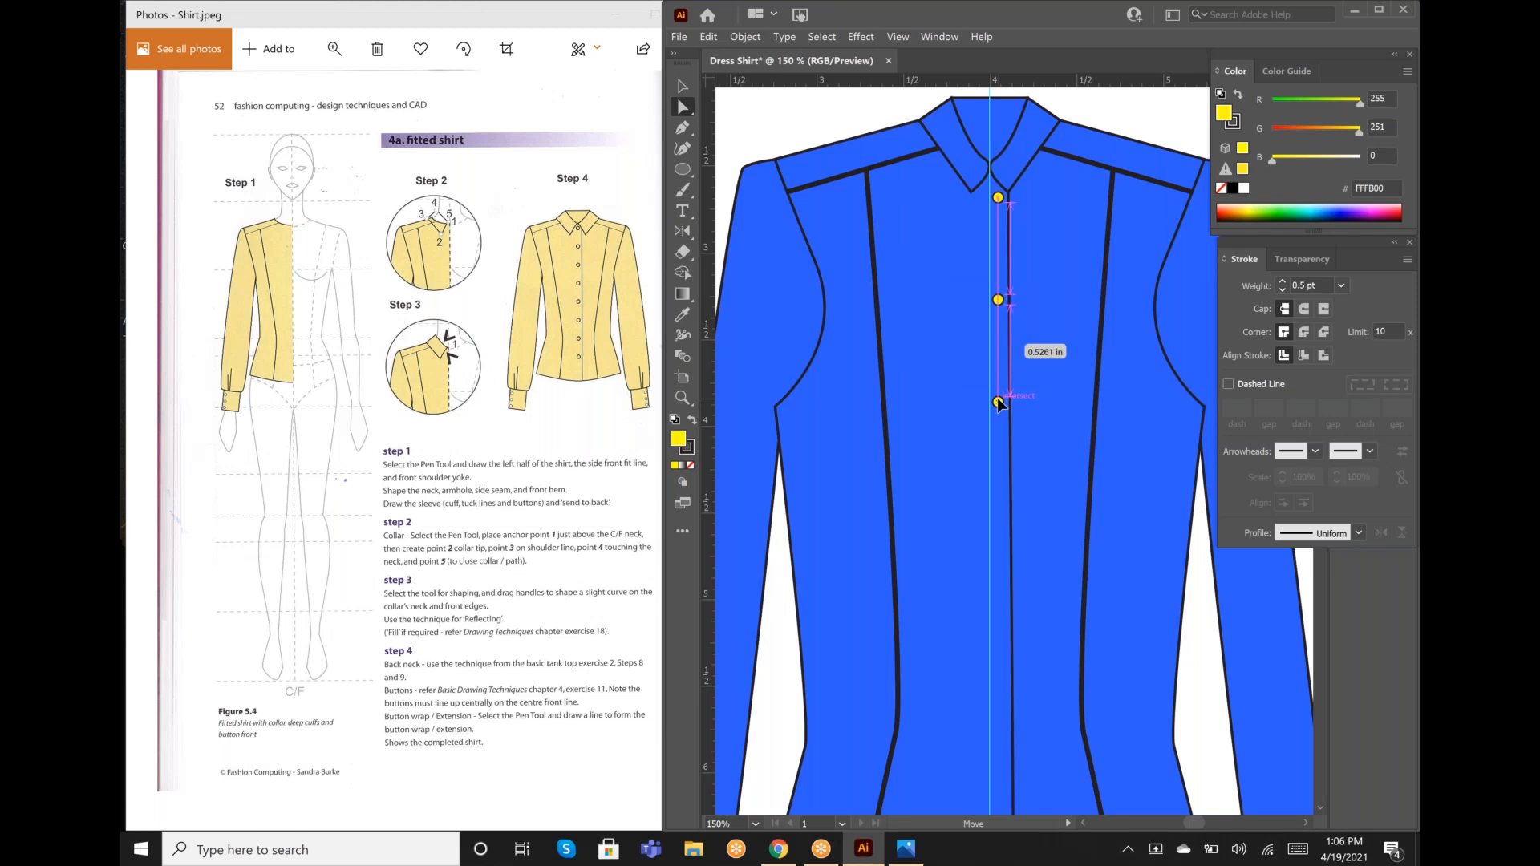
Step: Settle the third front button and place two more copies directly beneath it, about 0.47 in apart down the centre front
left_click_drag(998, 399, 998, 401)
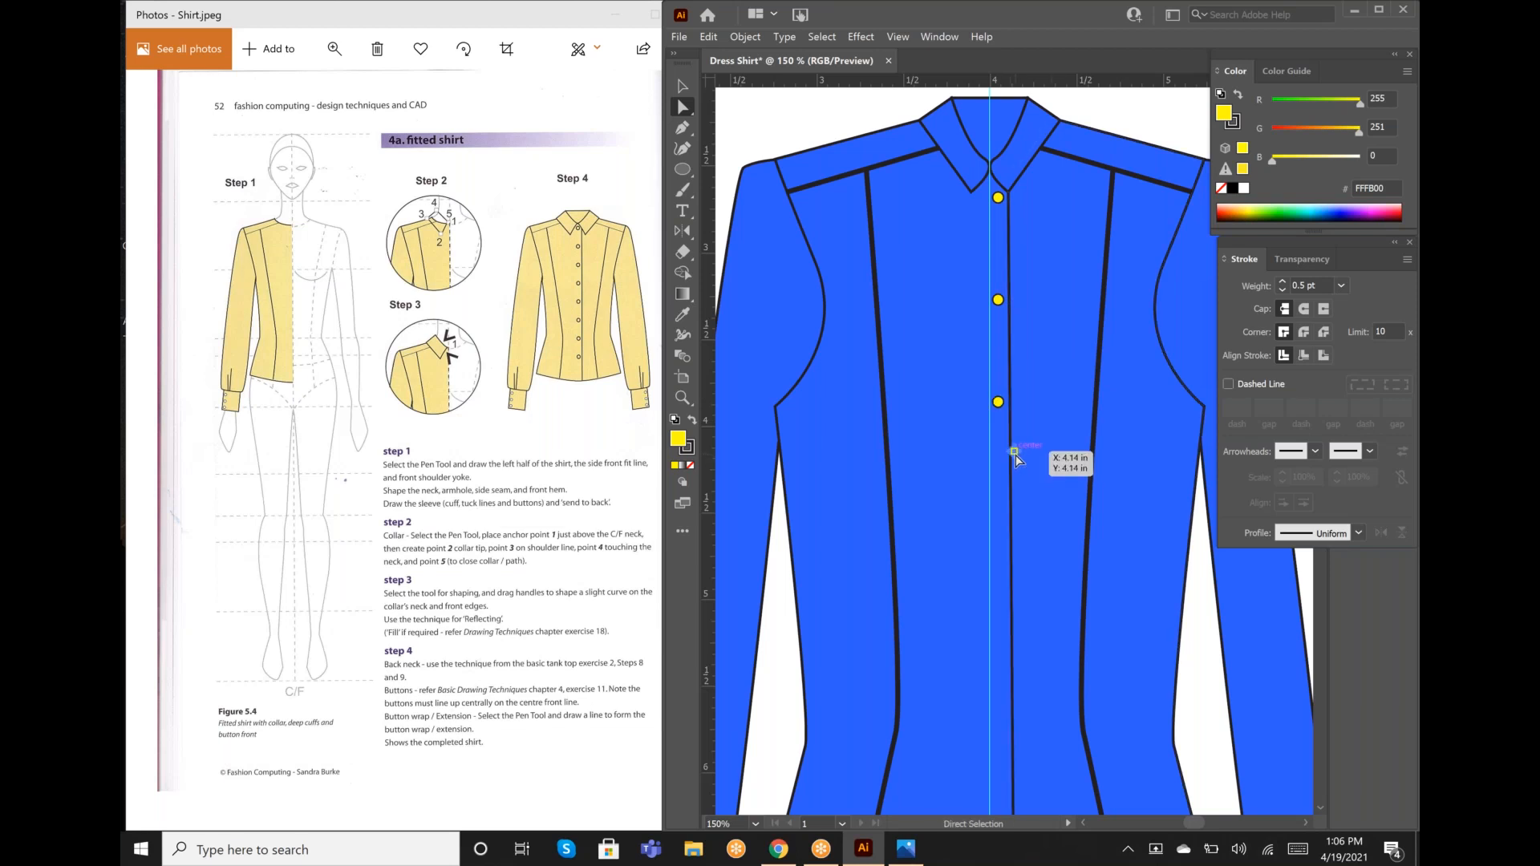
left_click_drag(1015, 454, 999, 489)
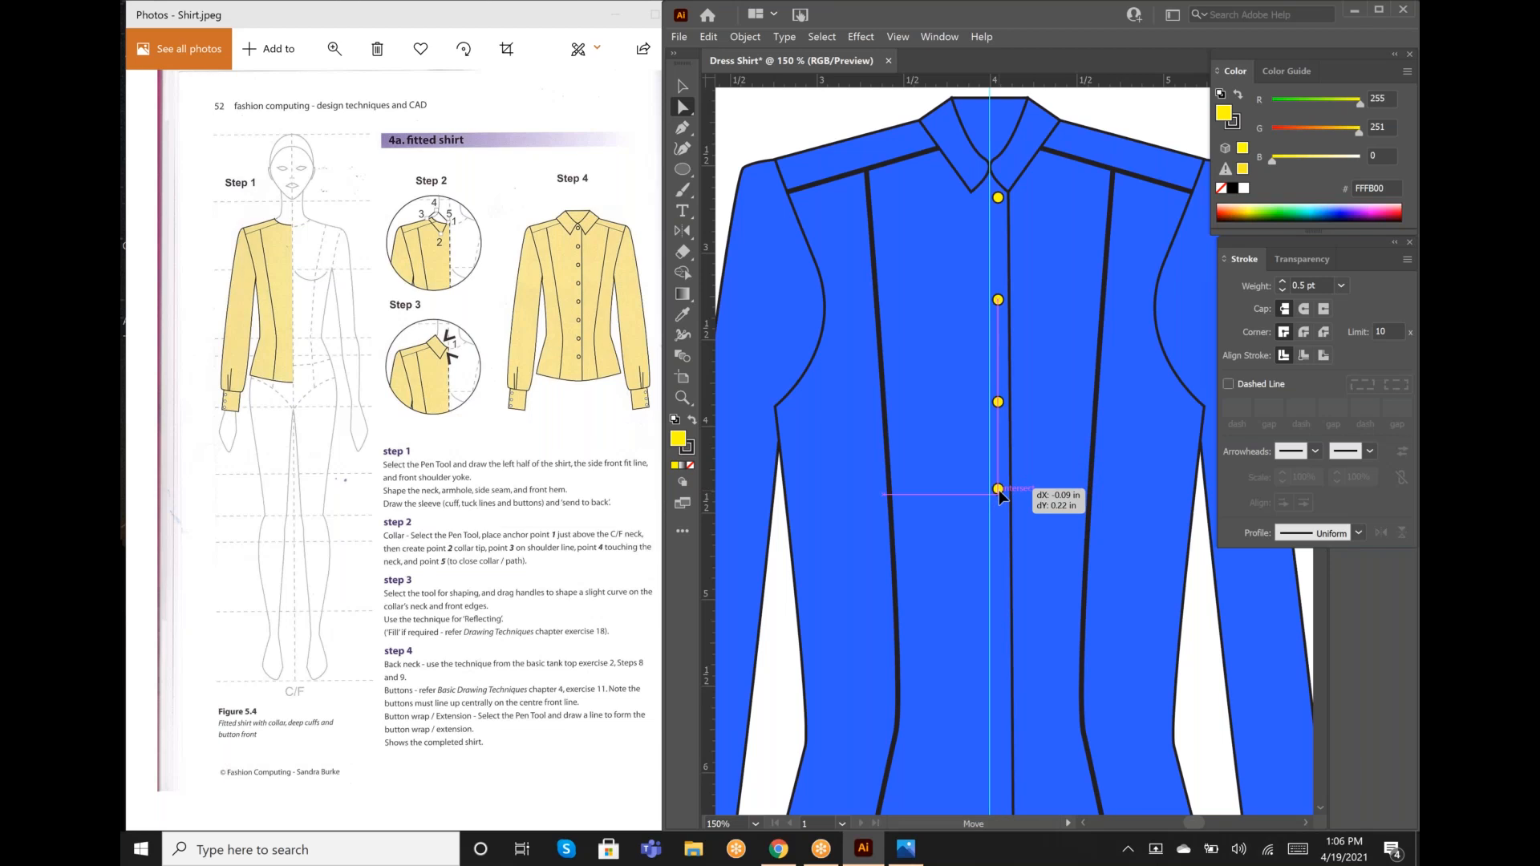
left_click_drag(998, 489, 999, 489)
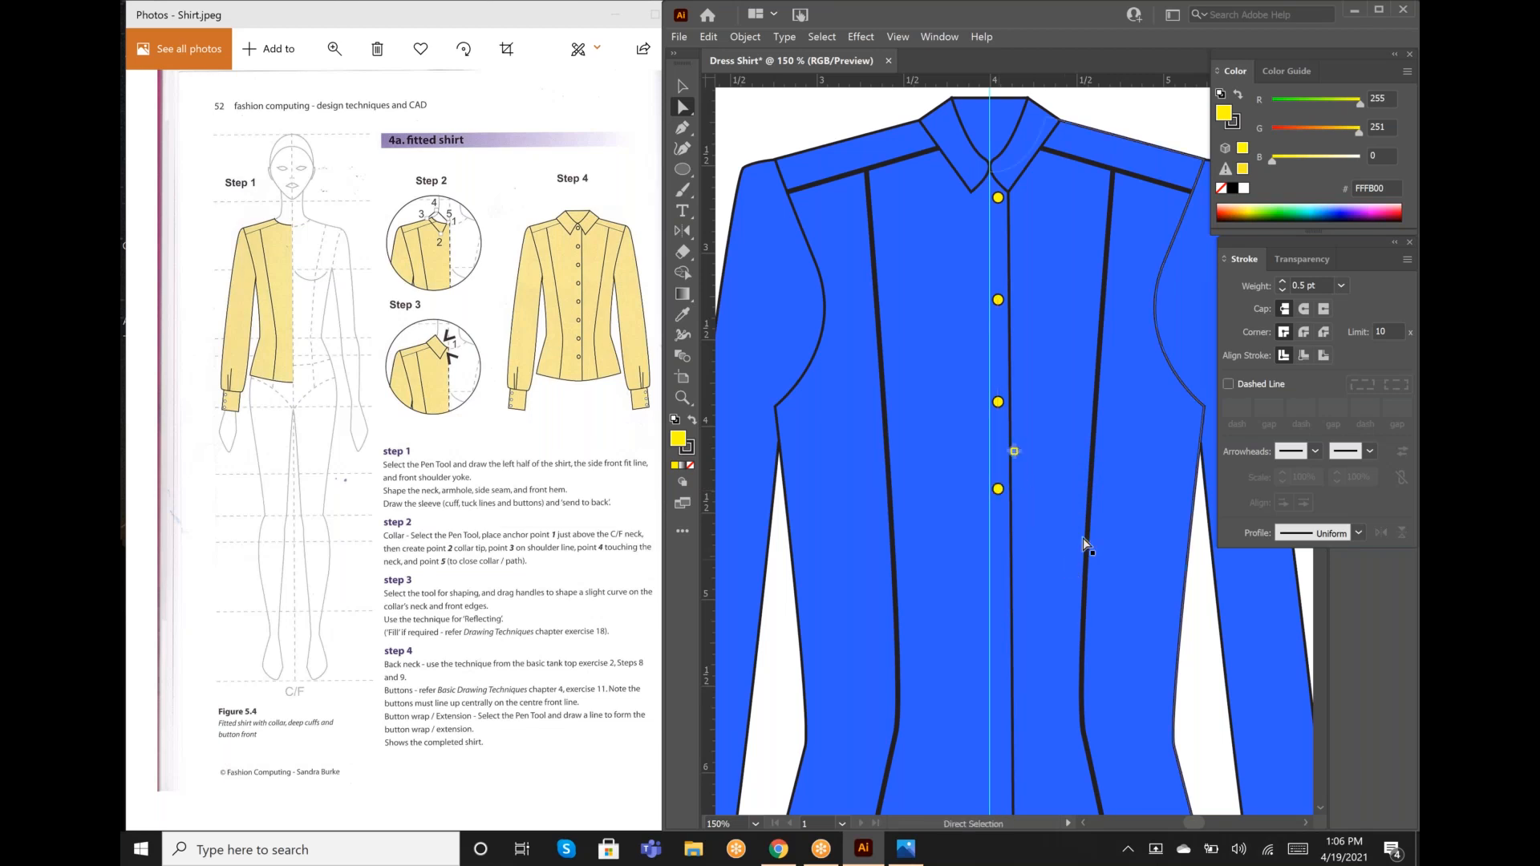
left_click_drag(1014, 450, 999, 576)
left_click_drag(998, 488, 998, 495)
left_click_drag(1000, 576, 1000, 586)
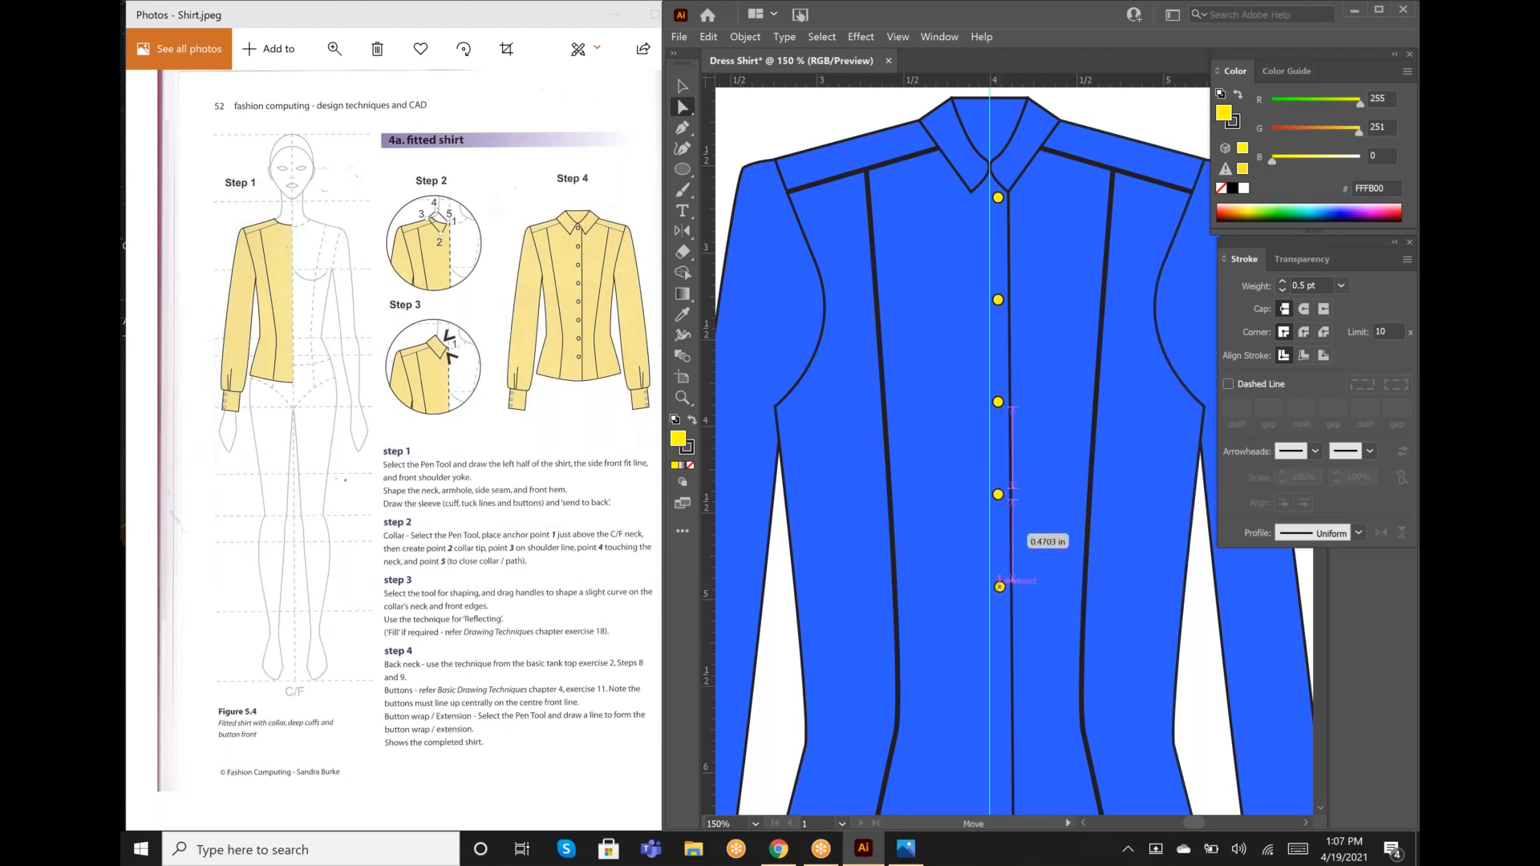
Step: Shift the fourth and fifth front buttons down the wrap so their gaps match those between the upper buttons
left_click_drag(1001, 589, 1001, 600)
left_click_drag(999, 501, 998, 494)
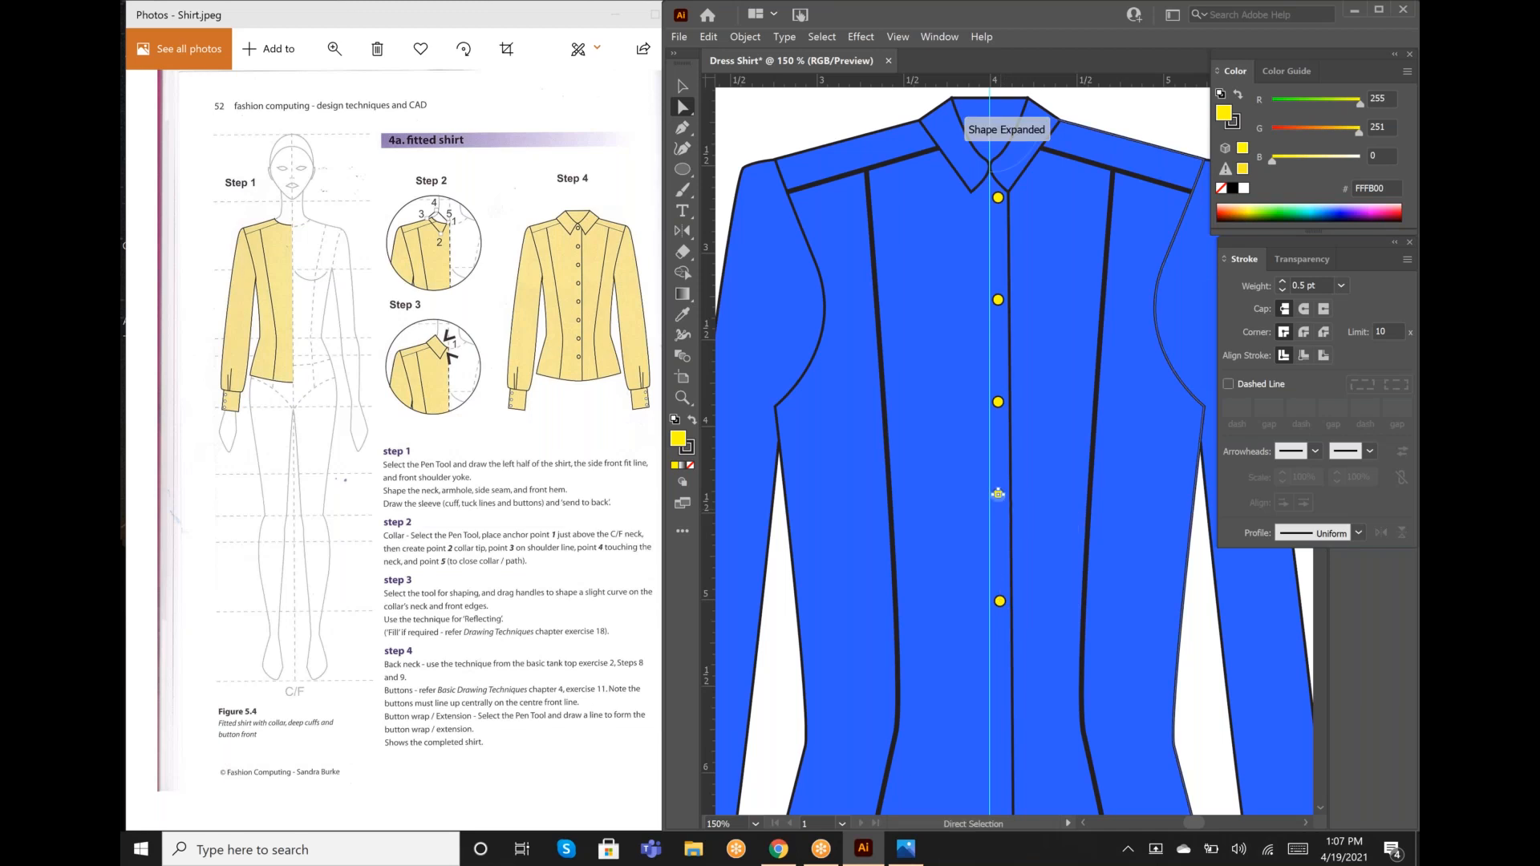
scroll(998, 494, "down", 5)
scroll(998, 494, "up", 4)
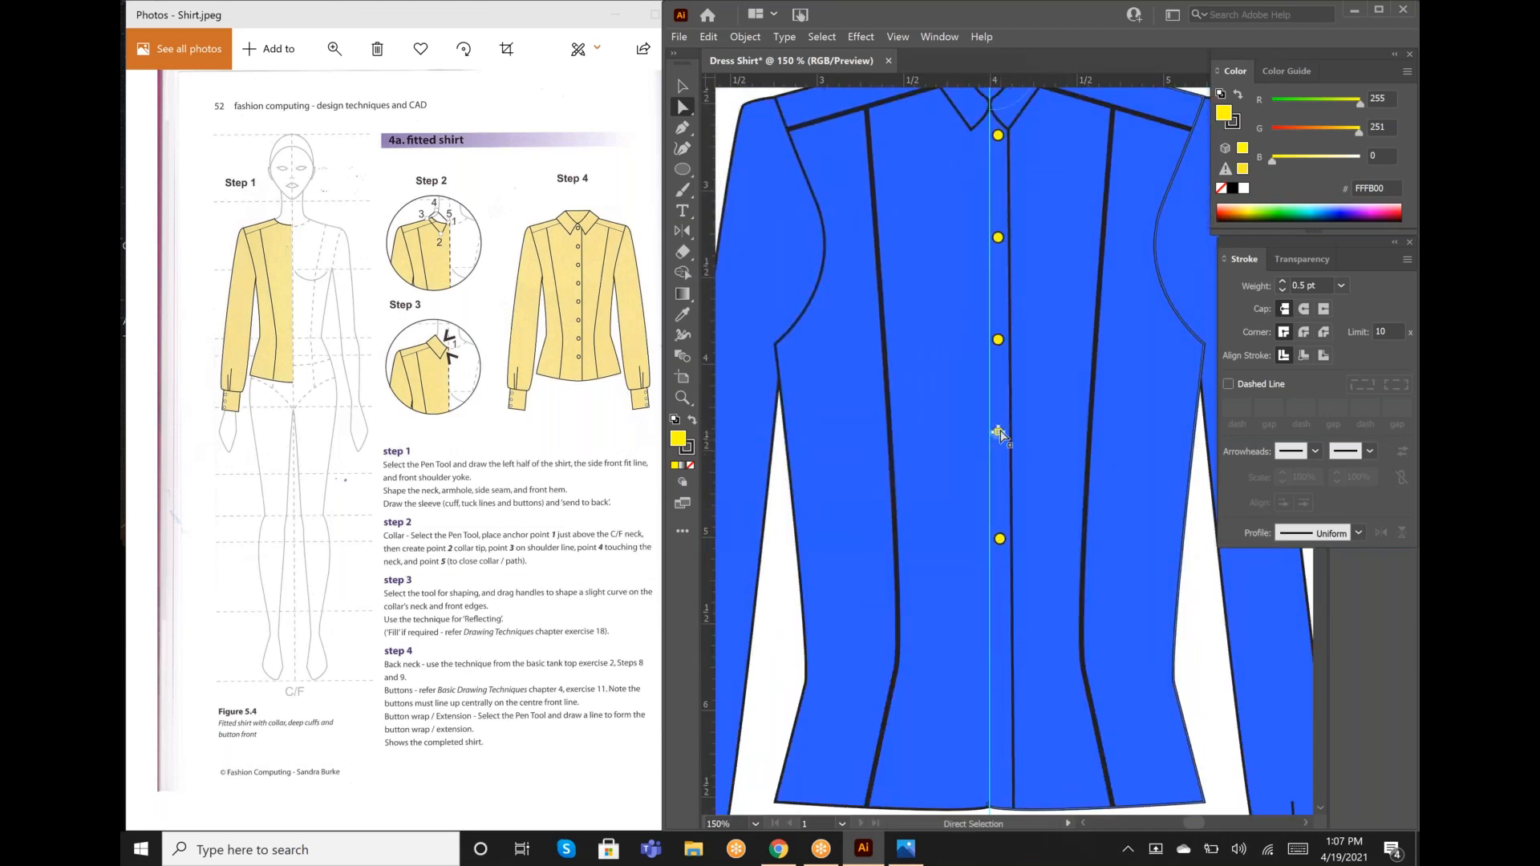
left_click_drag(997, 431, 998, 441)
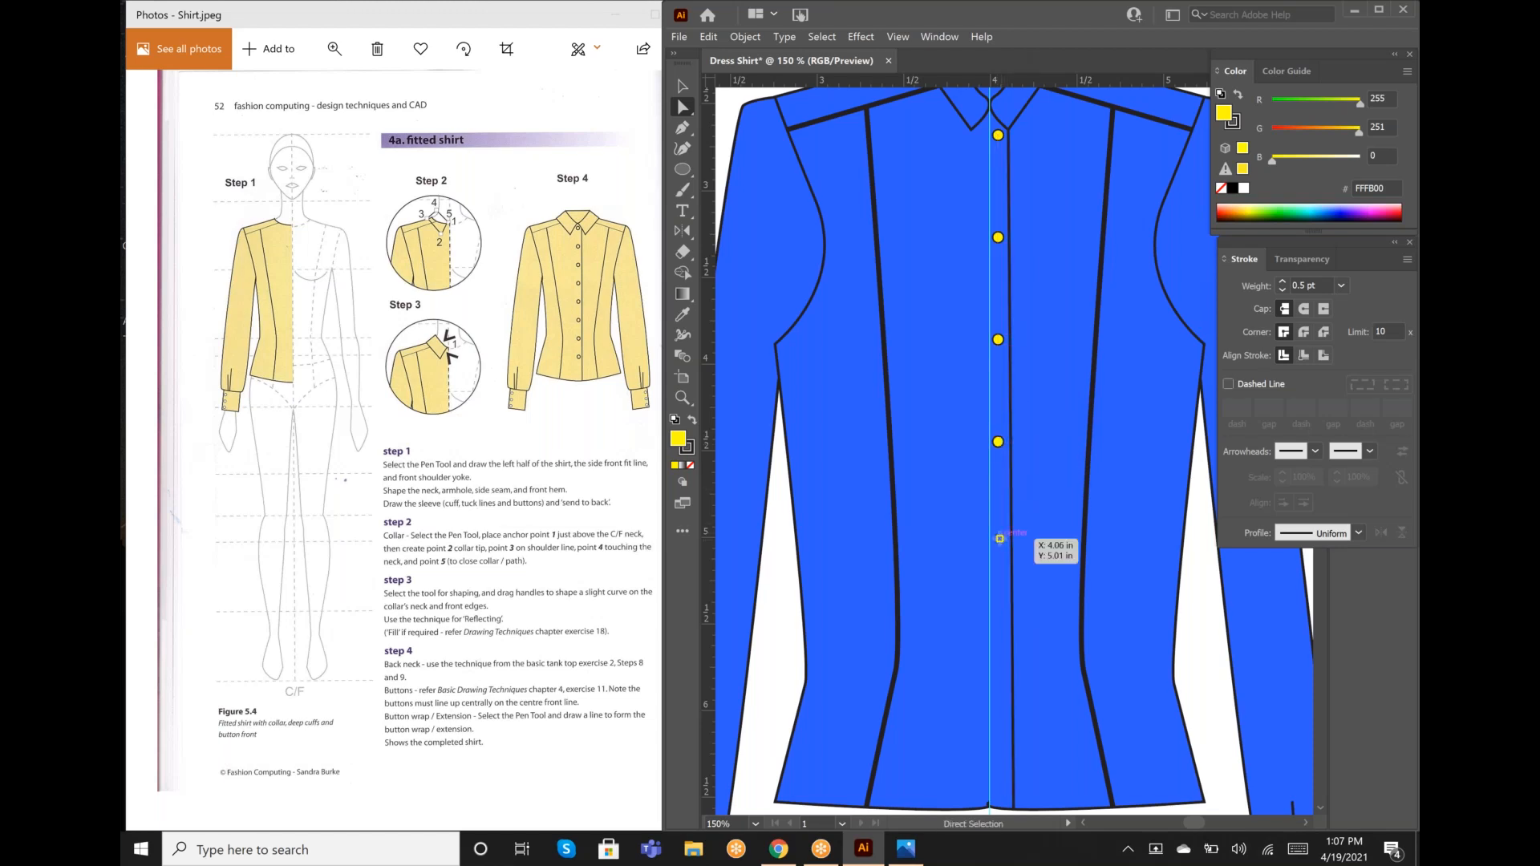
left_click_drag(999, 539, 1000, 545)
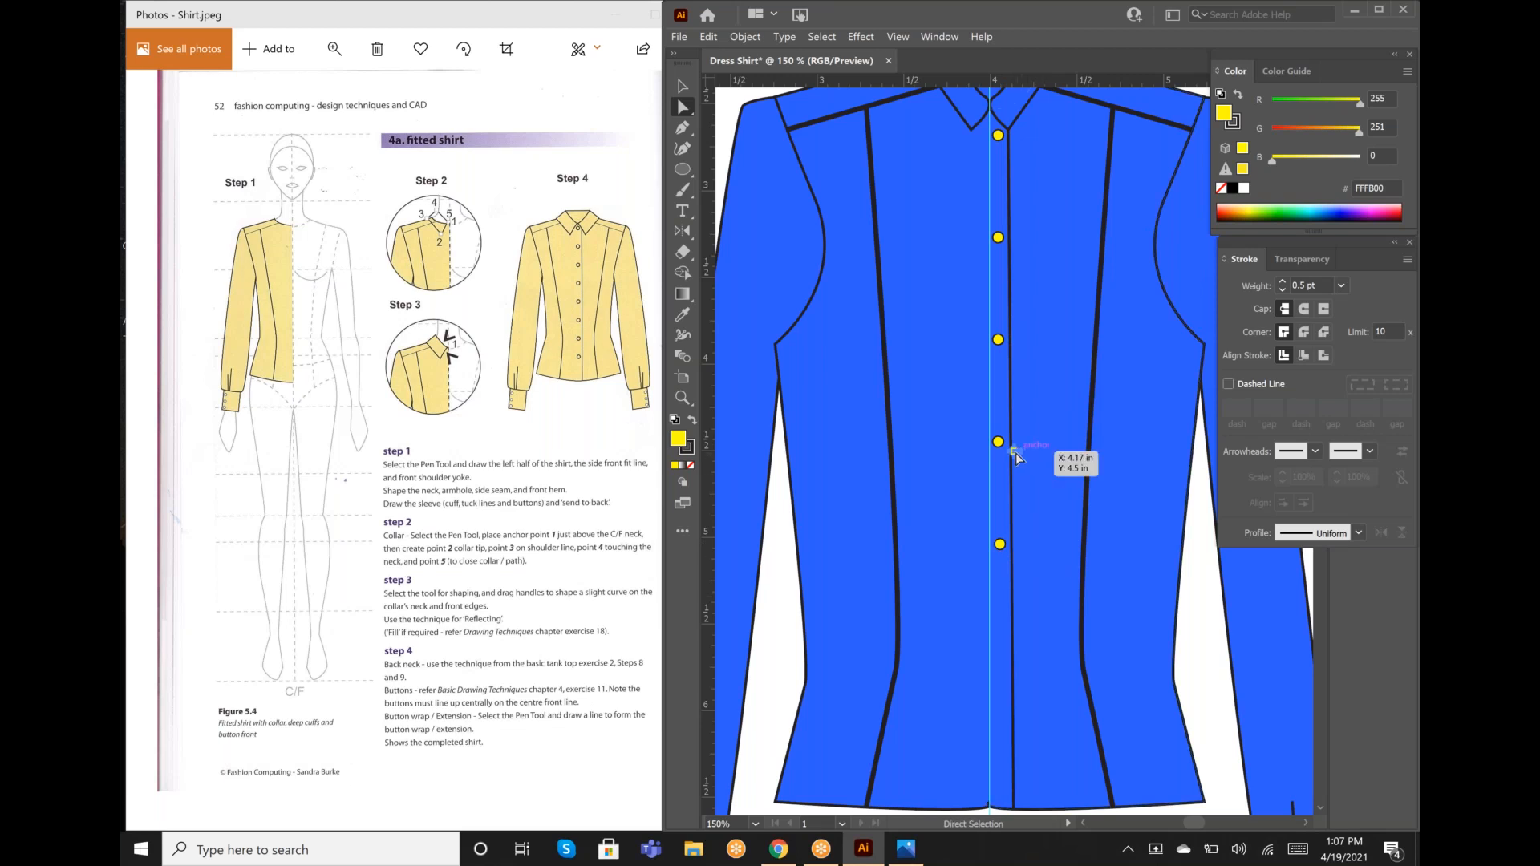
Step: Place a sixth button copy directly under the fifth, leaving a gap of about 0.53 in
left_click_drag(1012, 449, 999, 647)
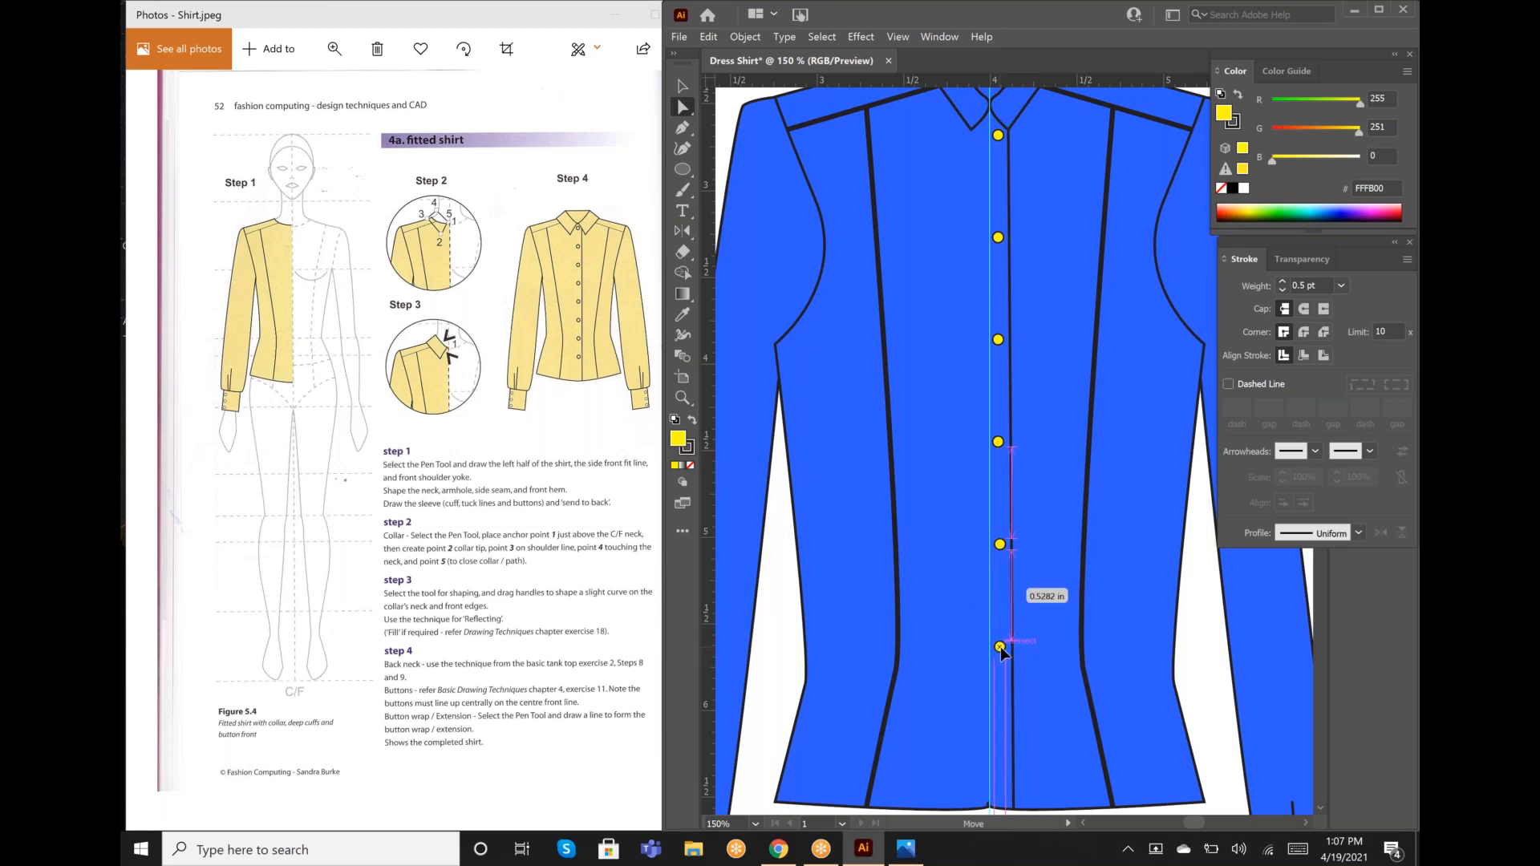
left_click_drag(1001, 652, 1001, 649)
scroll(1006, 706, "down", 3)
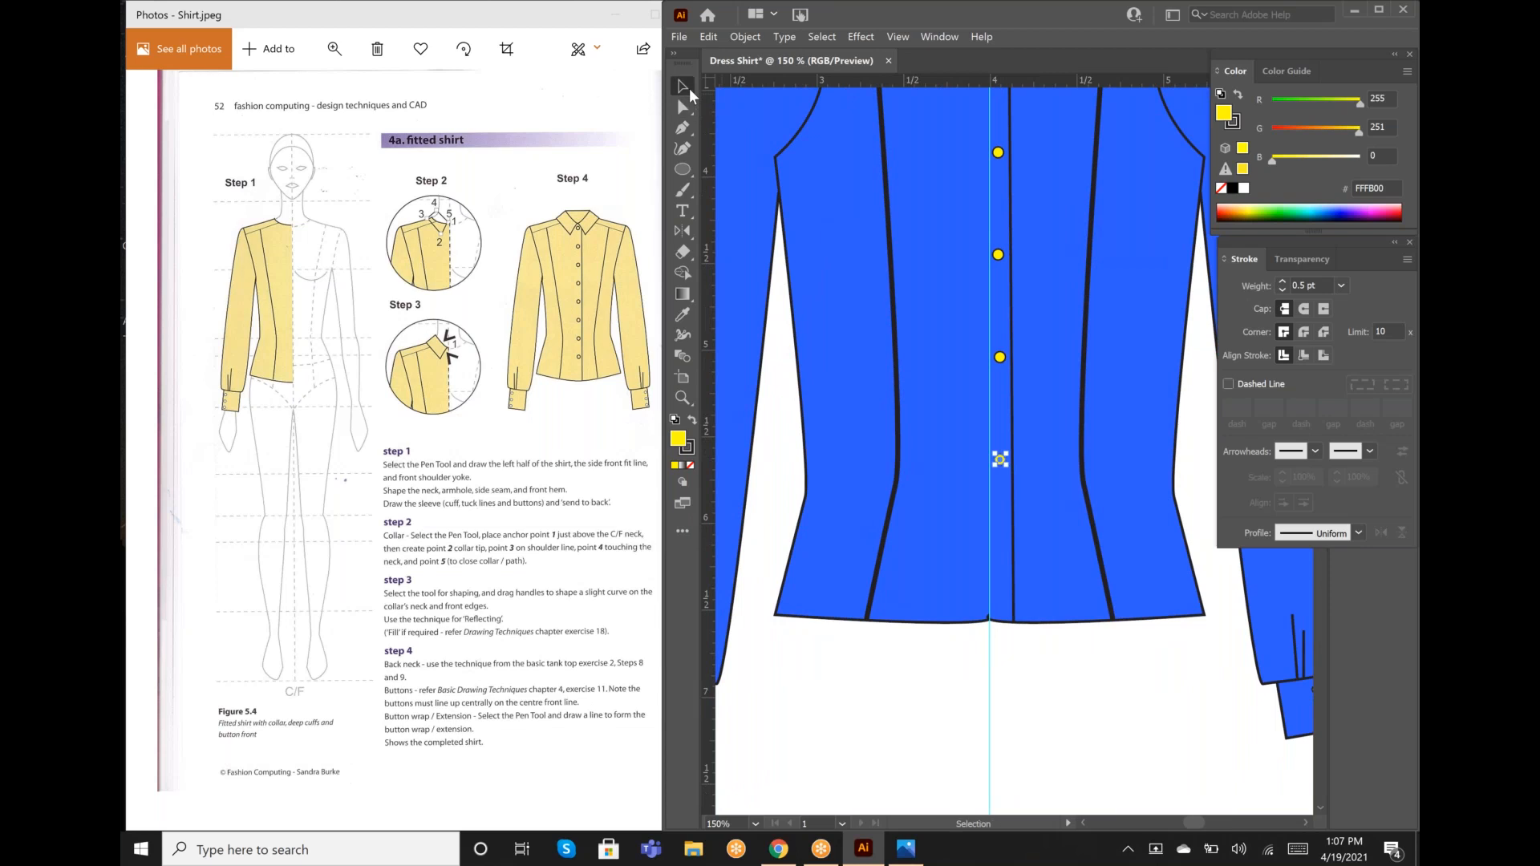
Step: Move the vertical centre front guide off the shirt, out past the artboard's left edge
left_click(680, 399)
key("ctrl+minus")
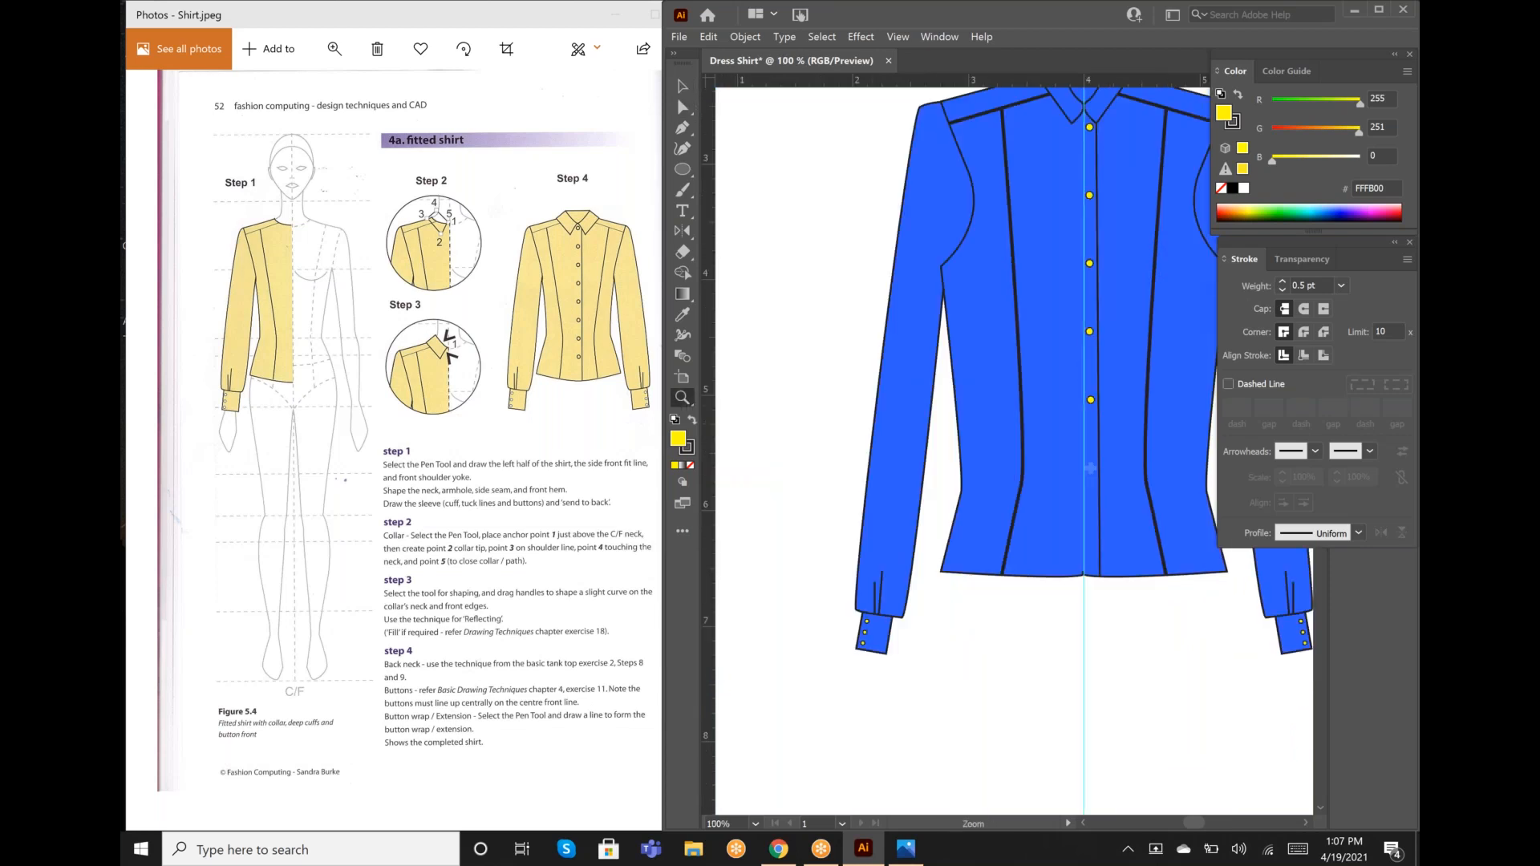
key("ctrl+minus")
scroll(1011, 449, "right", 3)
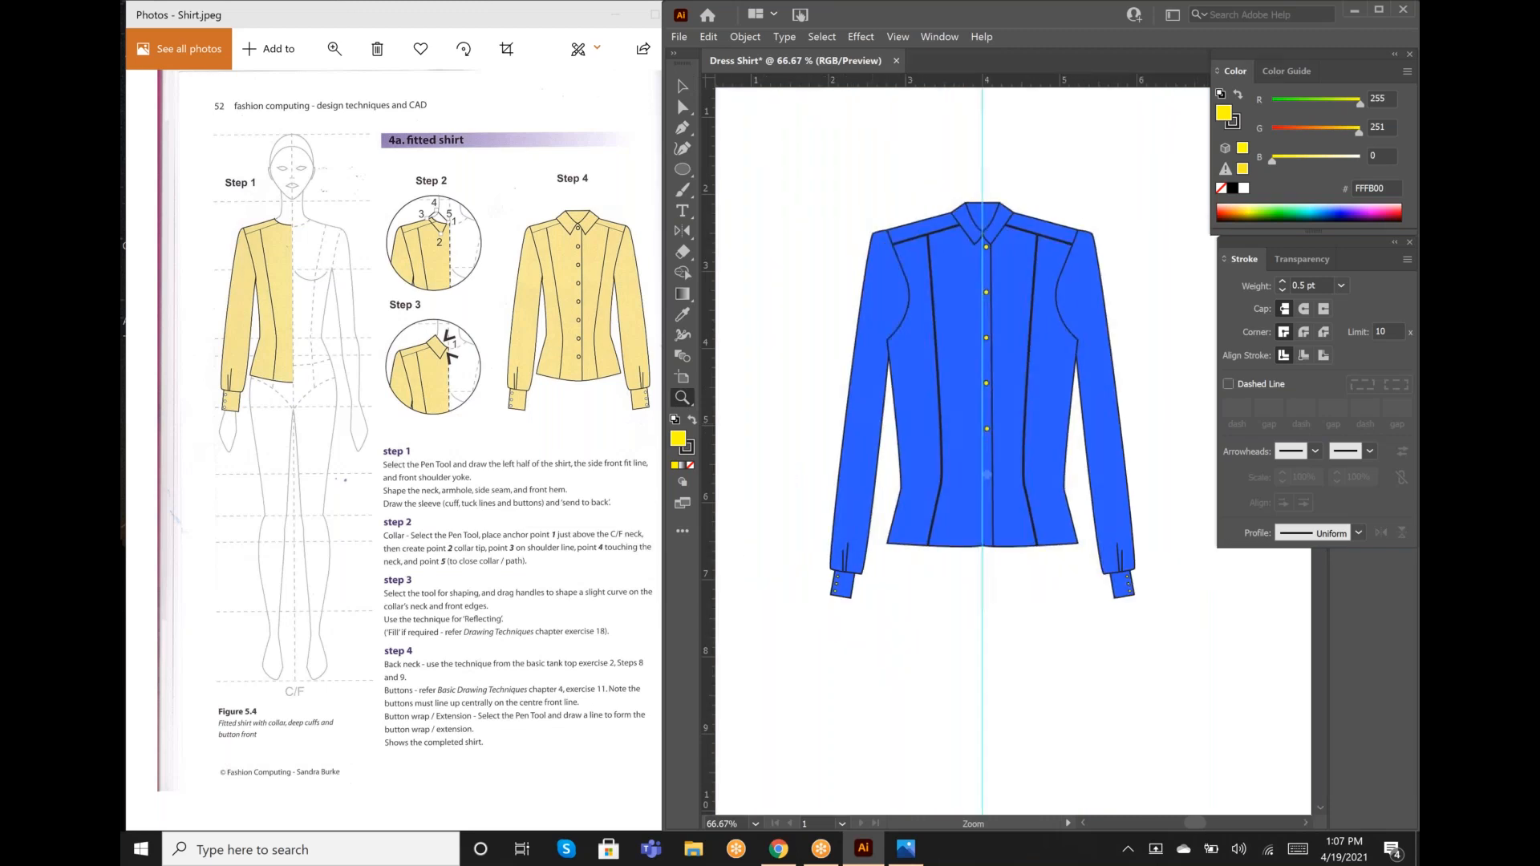
scroll(870, 430, "left", 3)
left_click(681, 85)
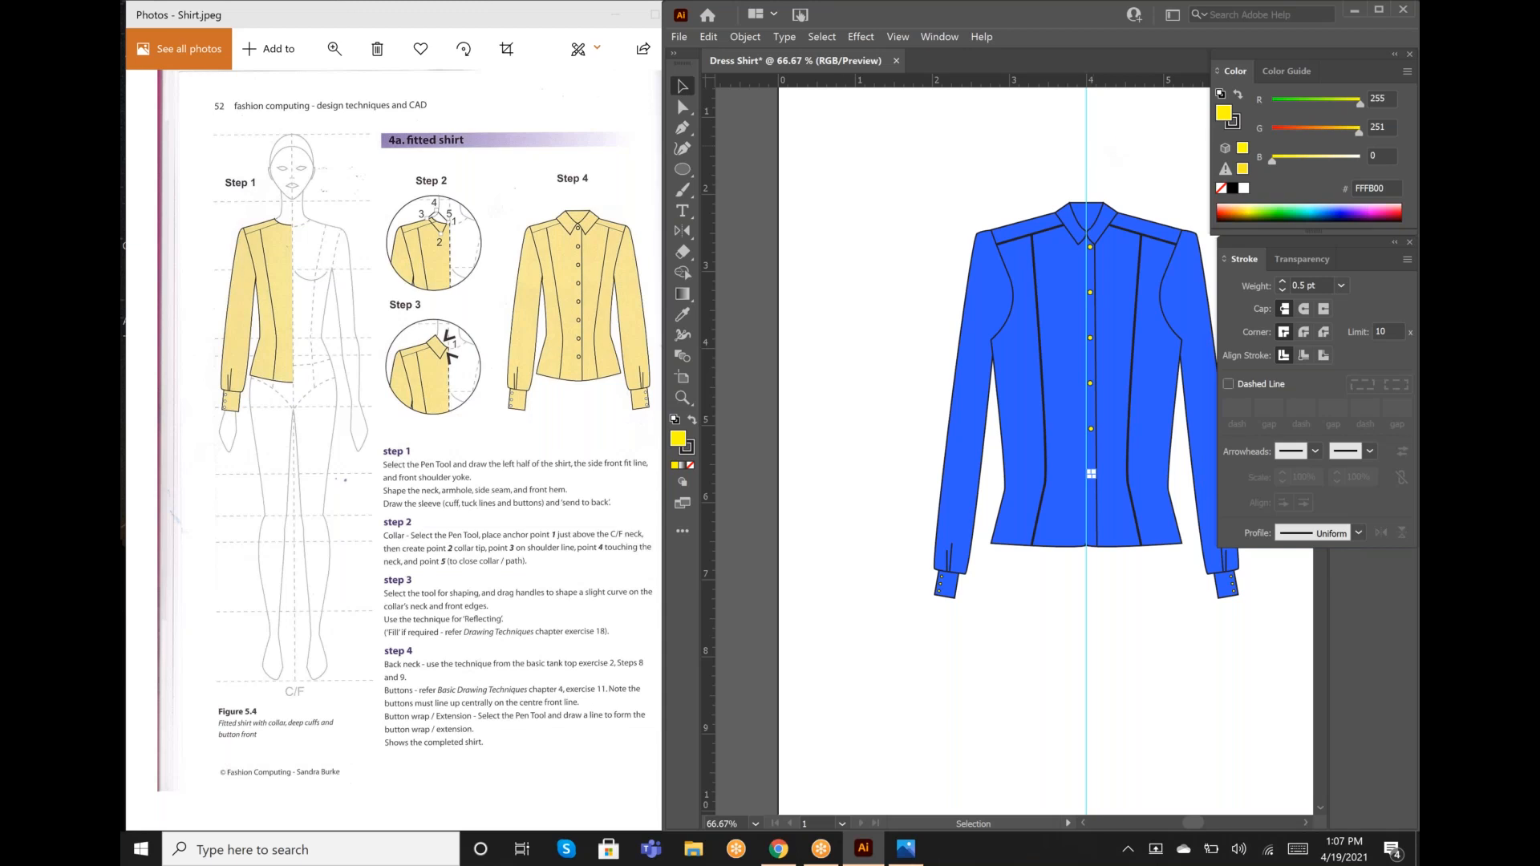
left_click(1087, 149)
left_click_drag(1088, 169, 736, 168)
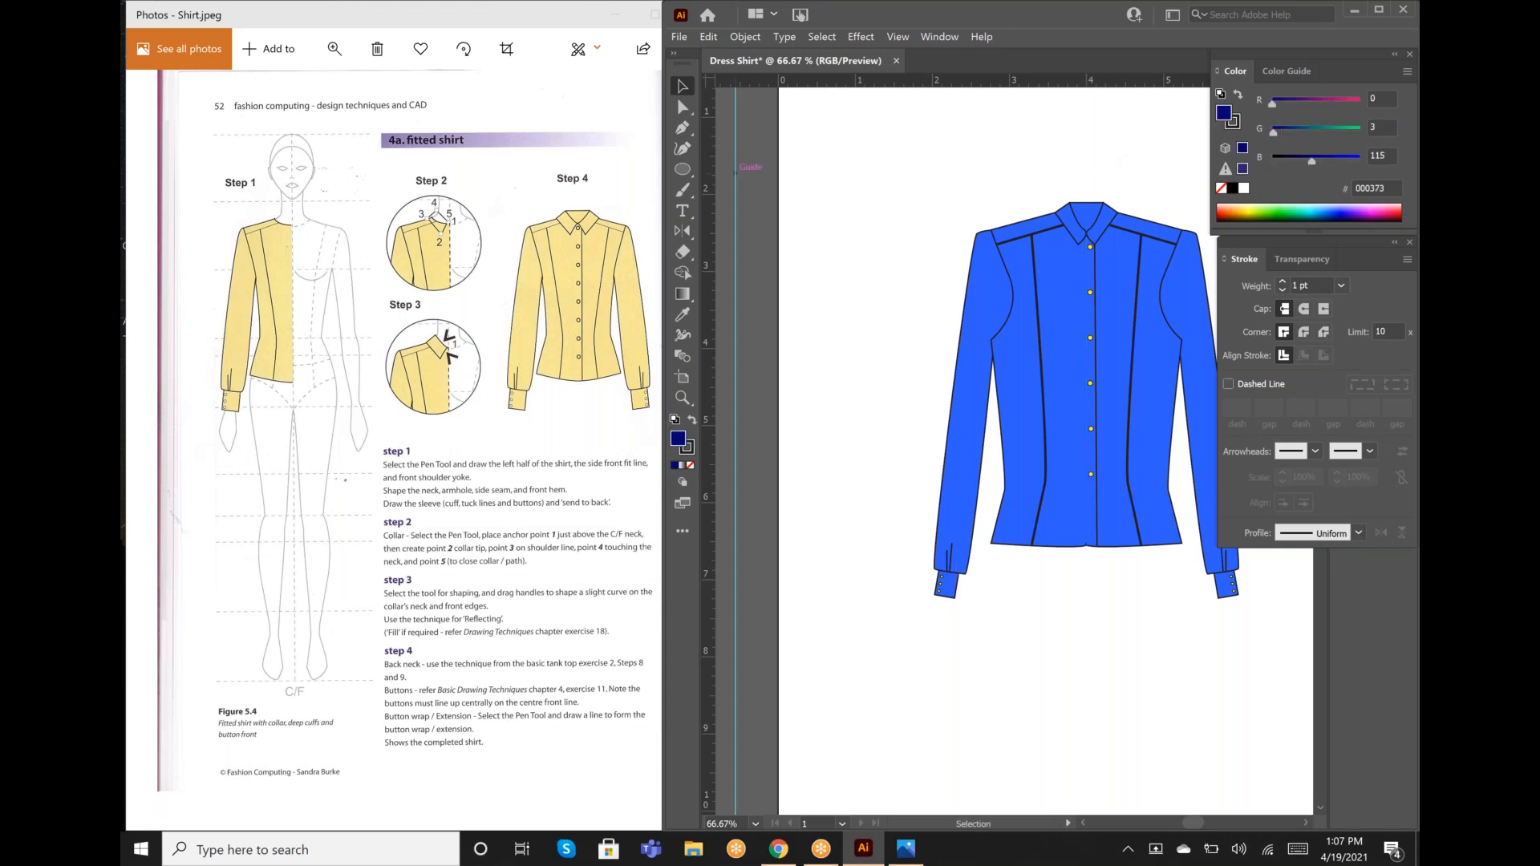